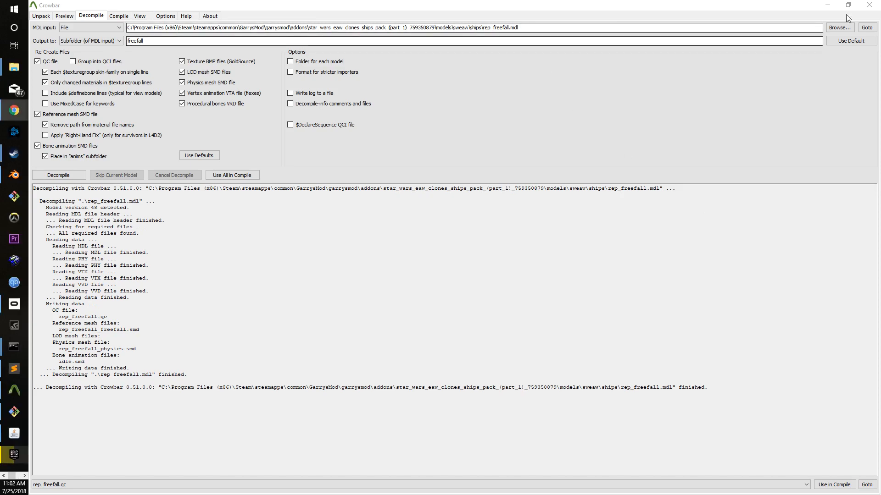
Switch to the web browser and review the Wookieepedia articles on the Freefall and the Freefall-class bomber.
key(alt+Tab)
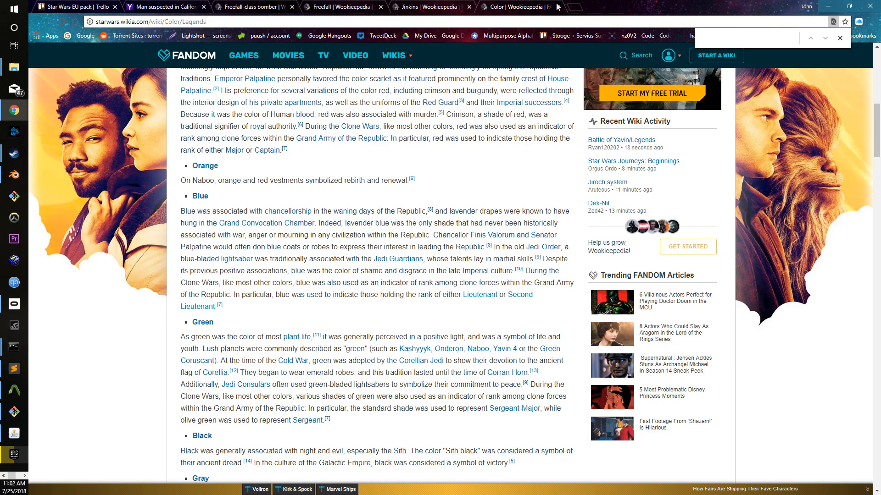
click(414, 6)
click(308, 6)
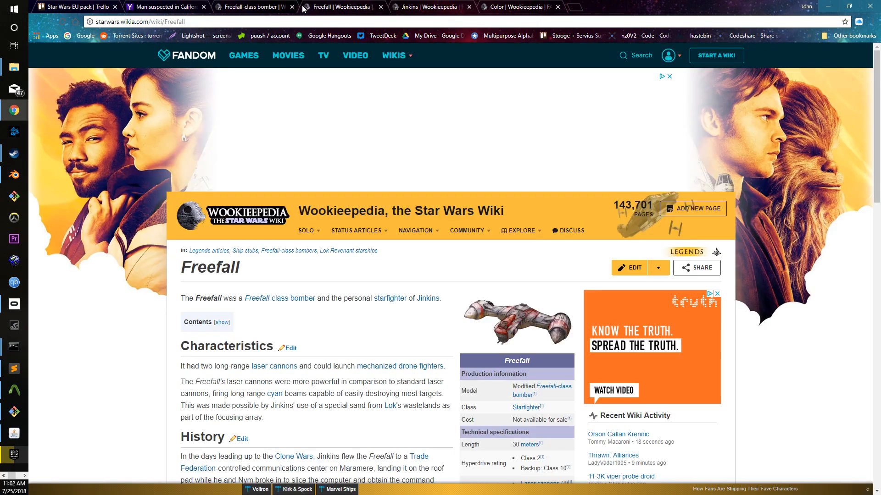
click(256, 6)
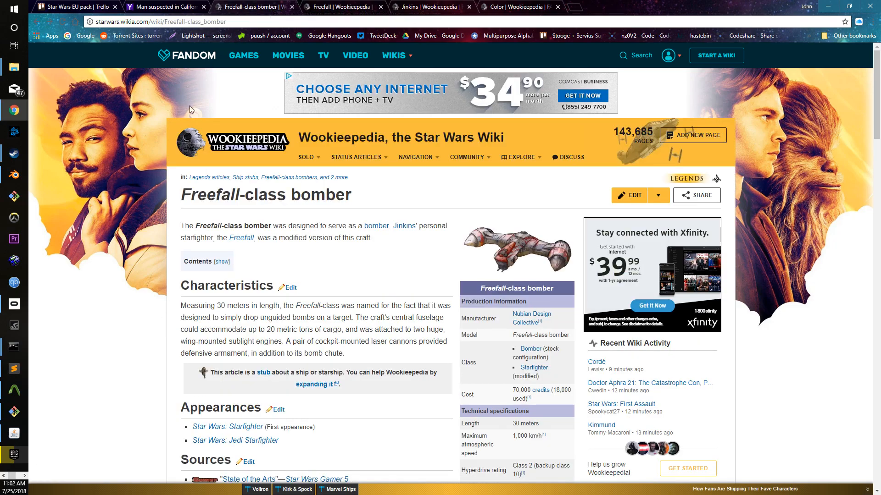
click(334, 5)
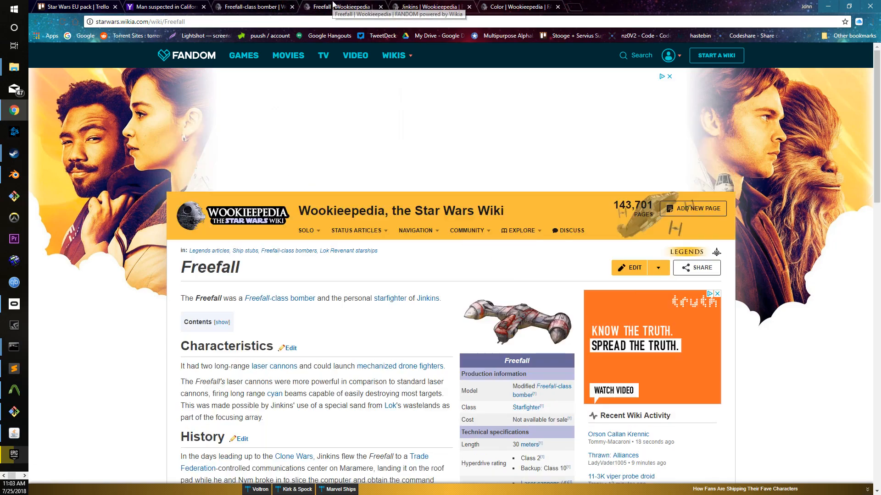
click(270, 5)
click(339, 4)
scroll(347, 338, down, 2)
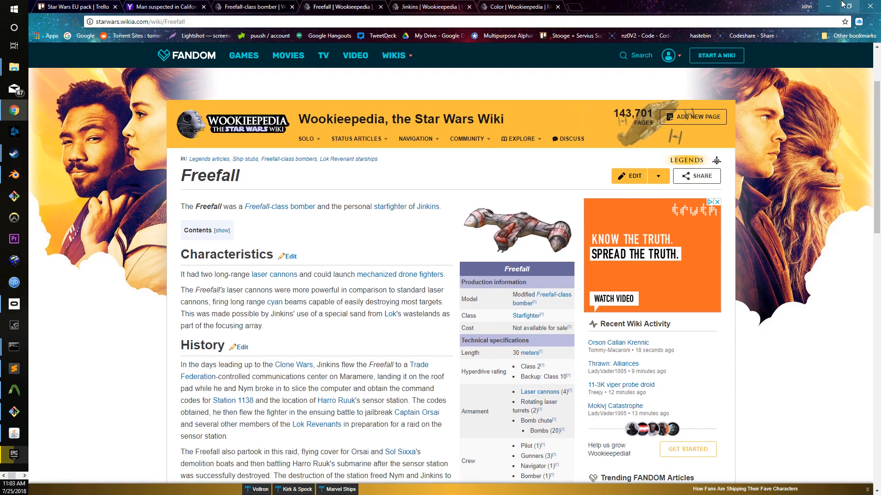
click(259, 5)
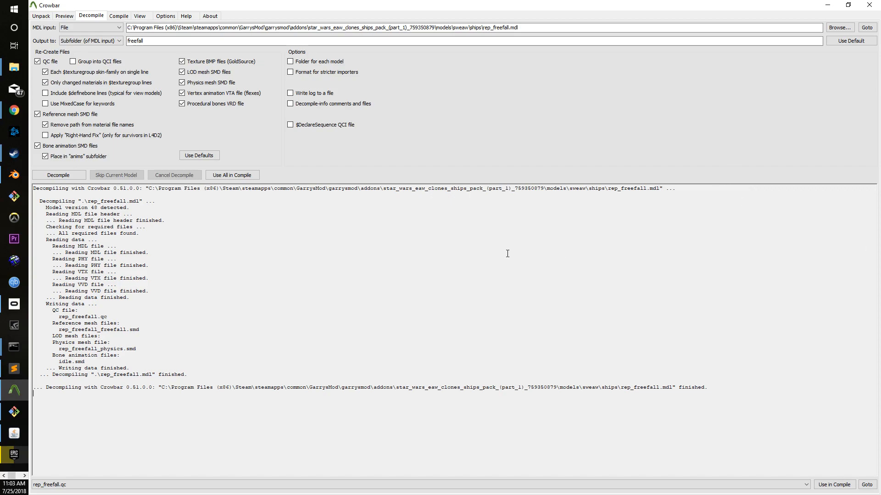
Choose rep_freefall.mdl from the sweaw ships folder as the Crowbar model to decompile.
click(839, 28)
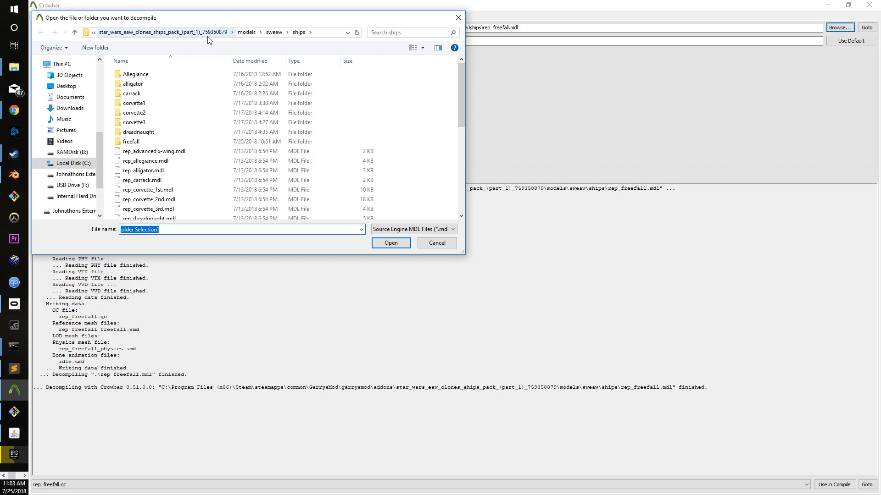
scroll(229, 146, down, 5)
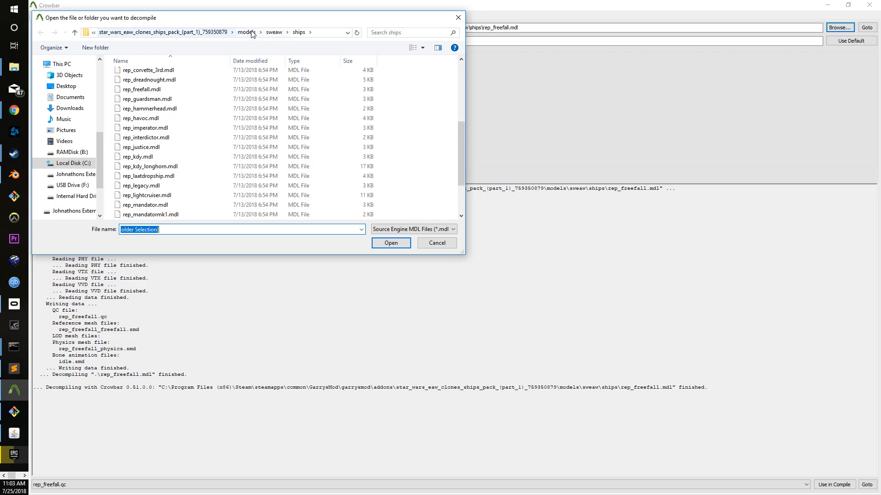
scroll(262, 151, up, 5)
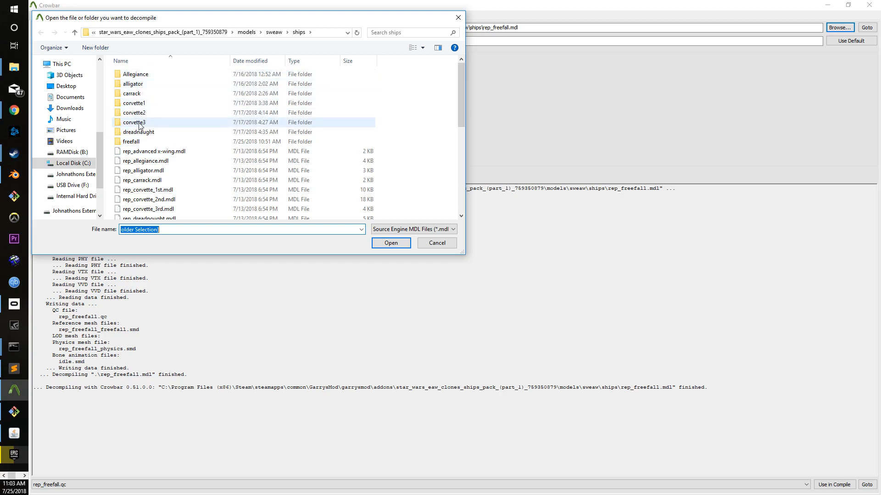
scroll(140, 142, down, 2)
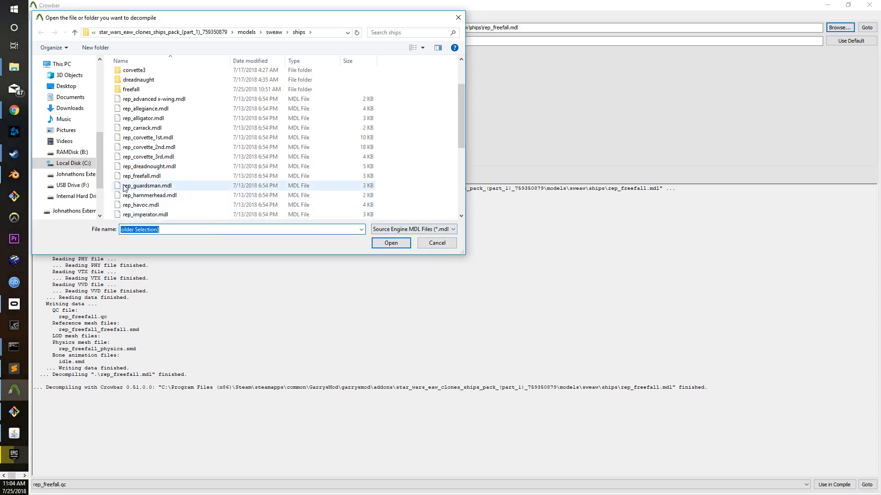
double_click(138, 177)
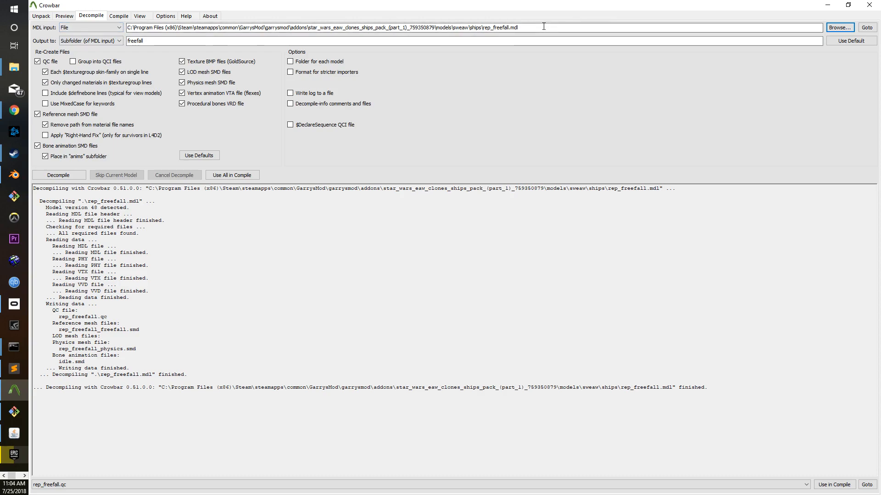
Set the decompile output to Subfolder (of MDL input), with freefall as the folder name.
drag(545, 26, 214, 28)
click(602, 42)
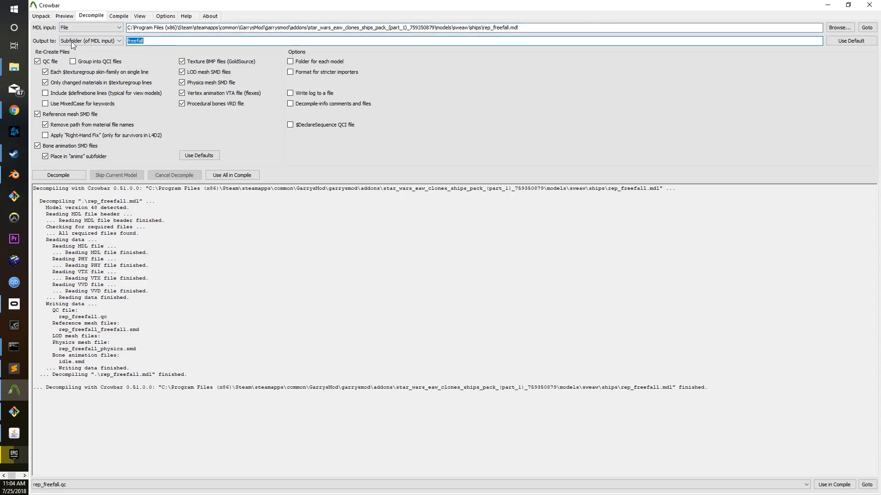
click(67, 42)
click(115, 49)
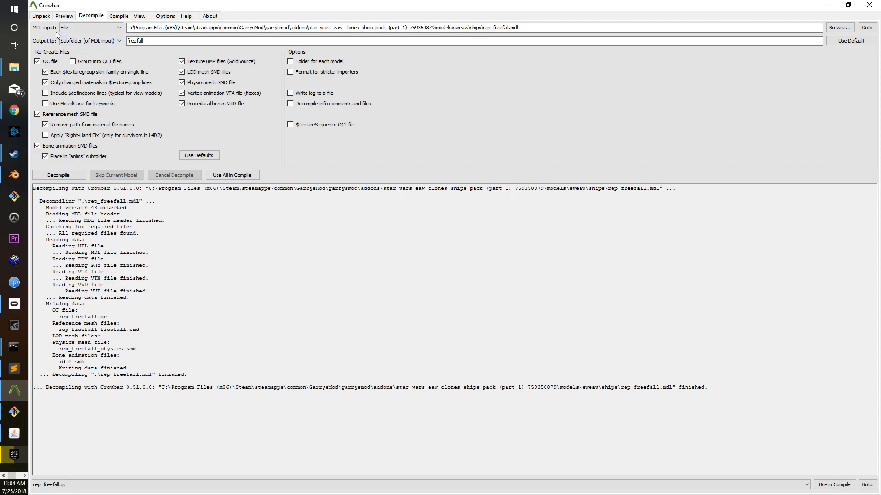
click(159, 40)
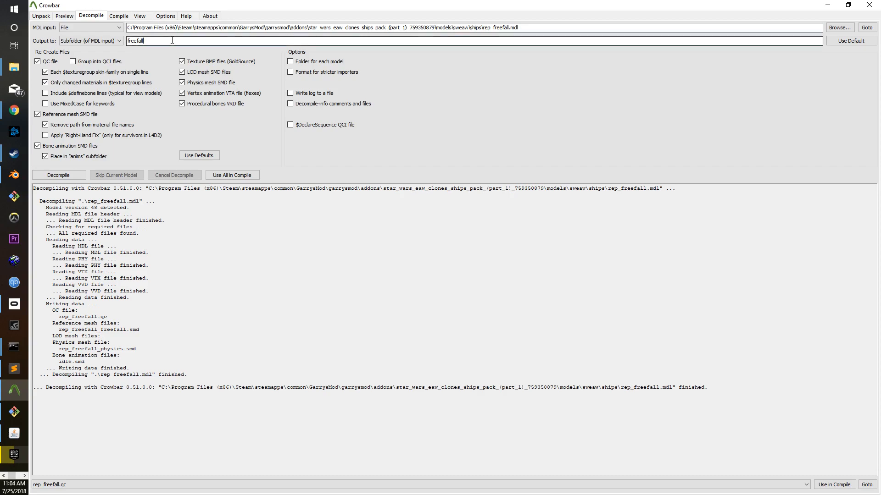
double_click(148, 41)
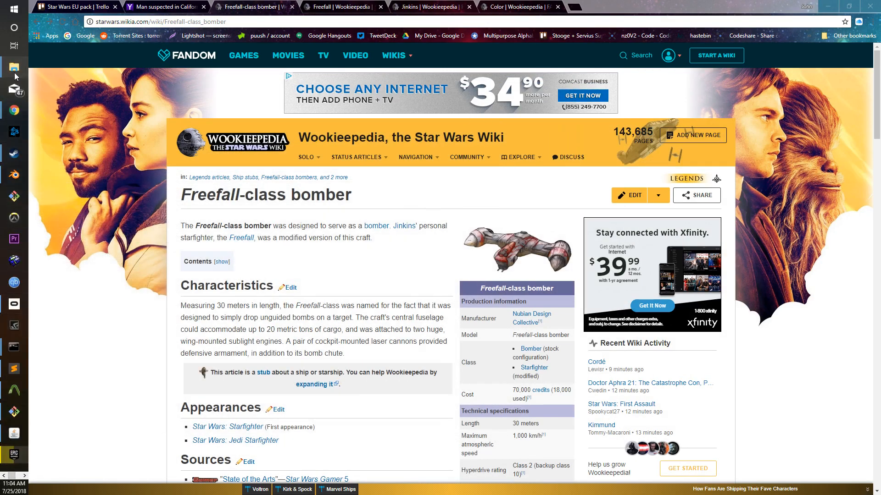
Close the Yahoo news article in the web browser.
mouse_move(15, 75)
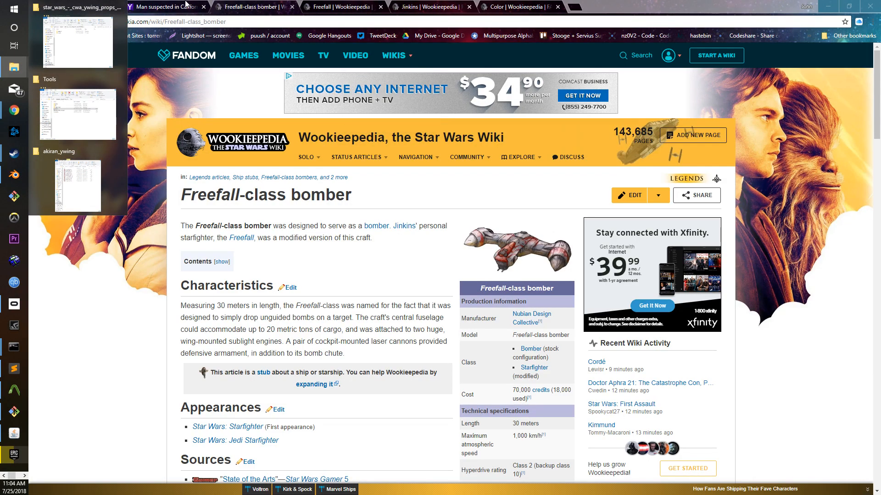
click(188, 6)
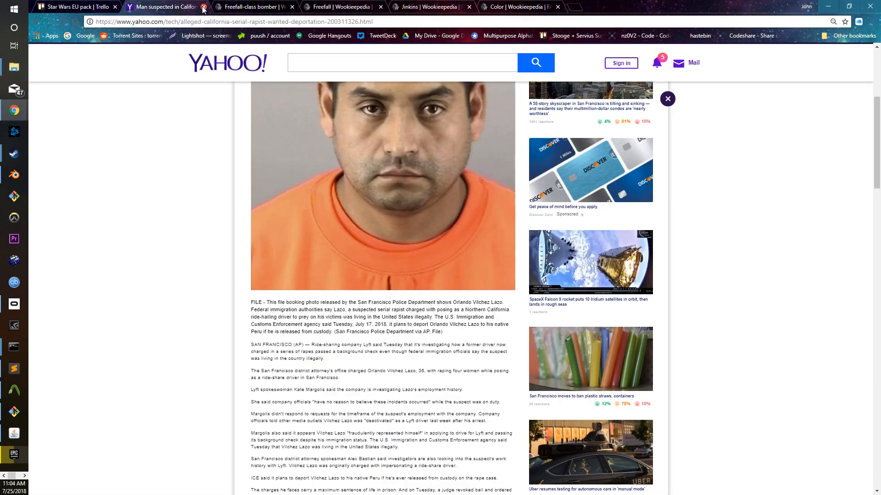
click(203, 7)
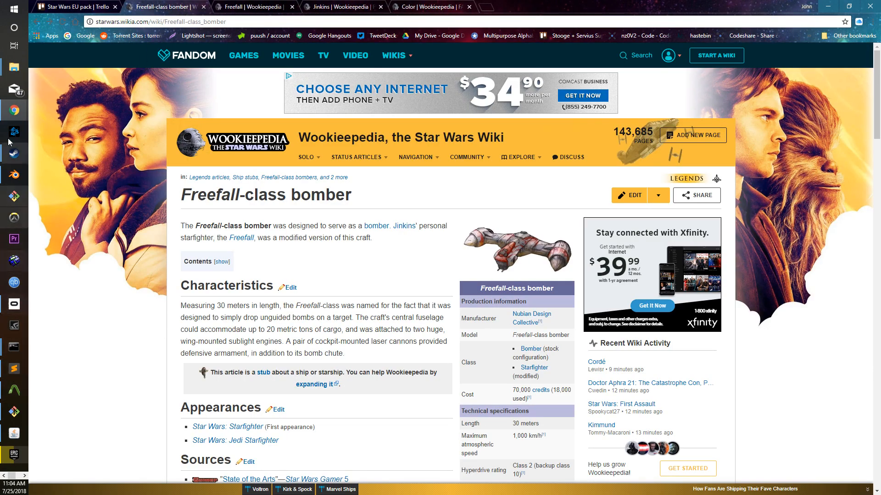
Switch to File Explorer and open the GarrysMod addons folder.
mouse_move(14, 67)
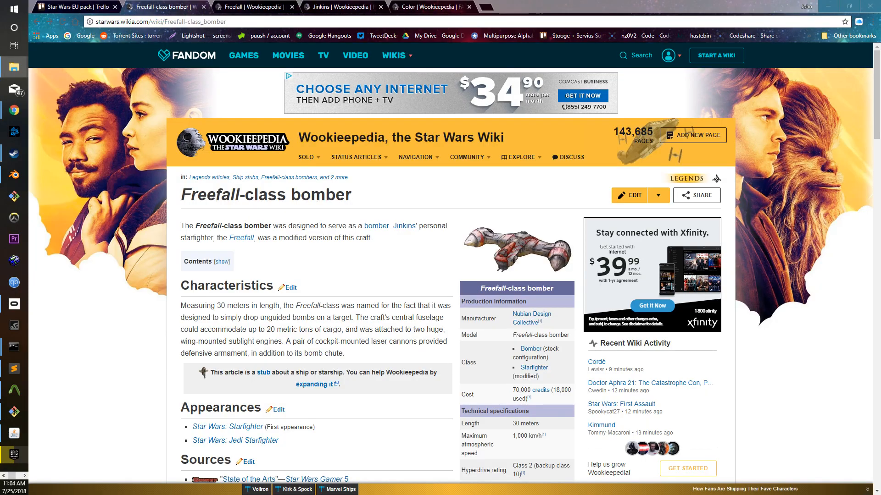
drag(880, 94, 1, 165)
click(269, 232)
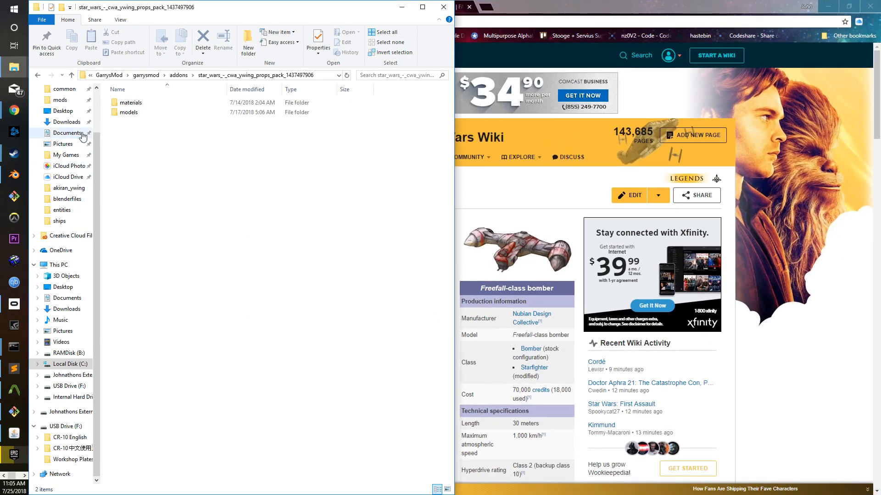
scroll(60, 241, up, 2)
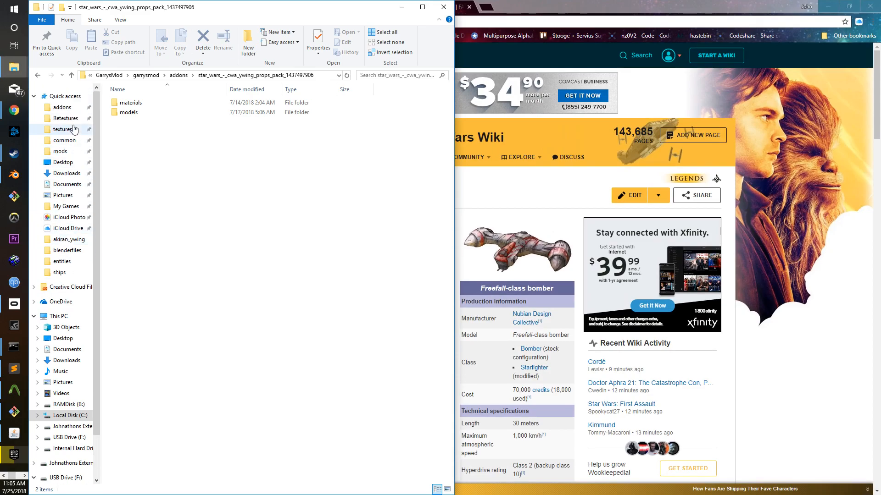
click(62, 108)
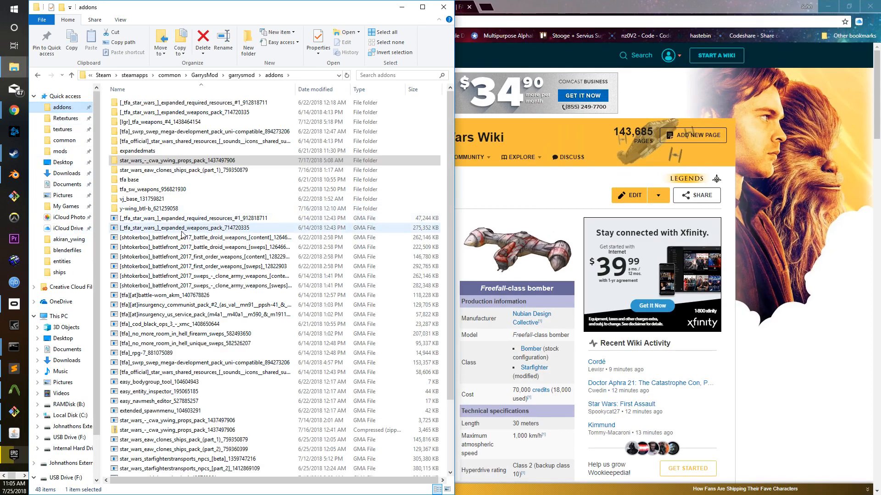
double_click(141, 160)
click(143, 114)
key(BackSpace)
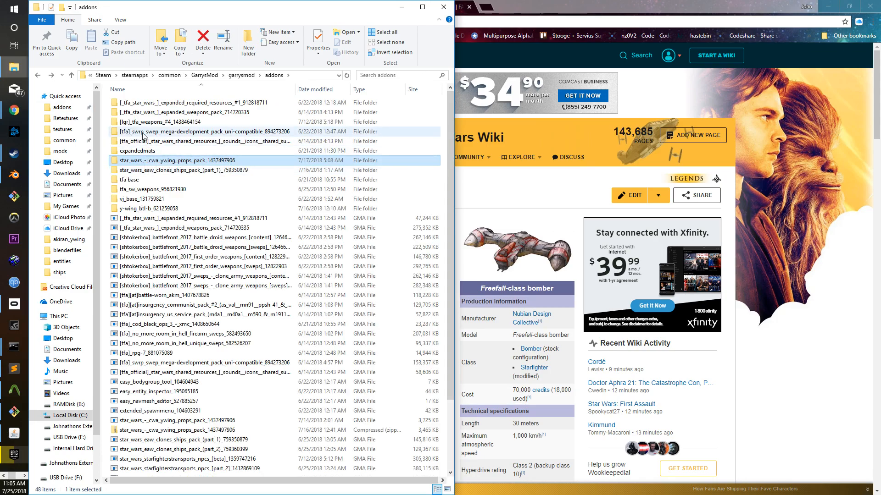
Open the models\sweaw\ships folder inside star_wars_eaw_clones_ships_pack_(part_1)_759350879.
double_click(146, 170)
click(129, 122)
double_click(128, 122)
double_click(134, 104)
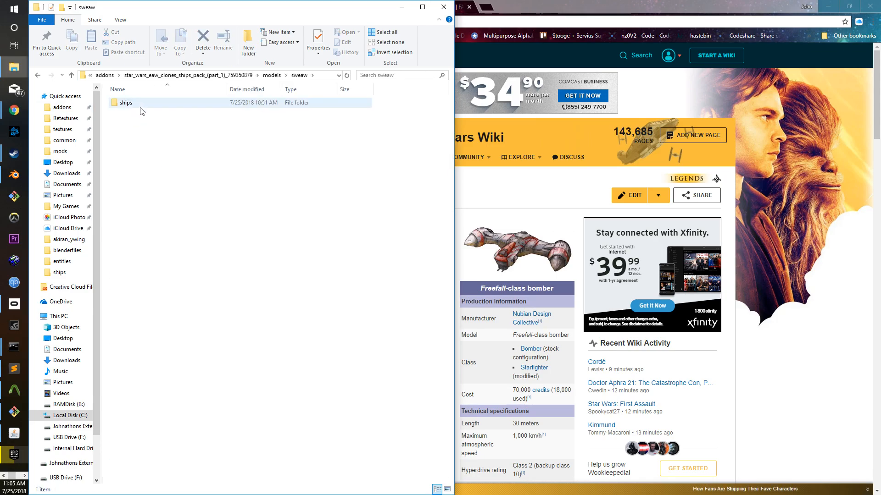
double_click(138, 104)
Return to the clones ships pack folder and view the contents of its blenderfiles folder.
key(BackSpace)
key(BackSpace)
key(BackSpace)
double_click(134, 102)
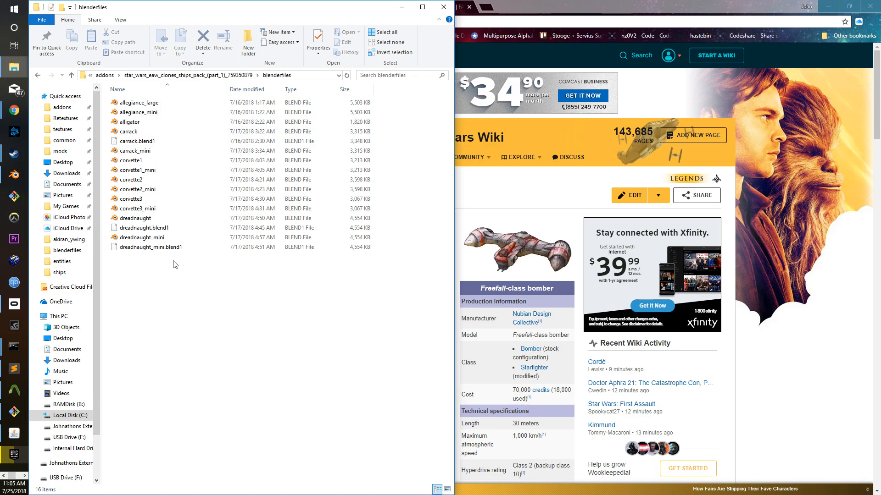
Open the decompiled freefall folder under models\sweaw\ships in the clones ships pack.
click(220, 75)
double_click(132, 122)
double_click(133, 106)
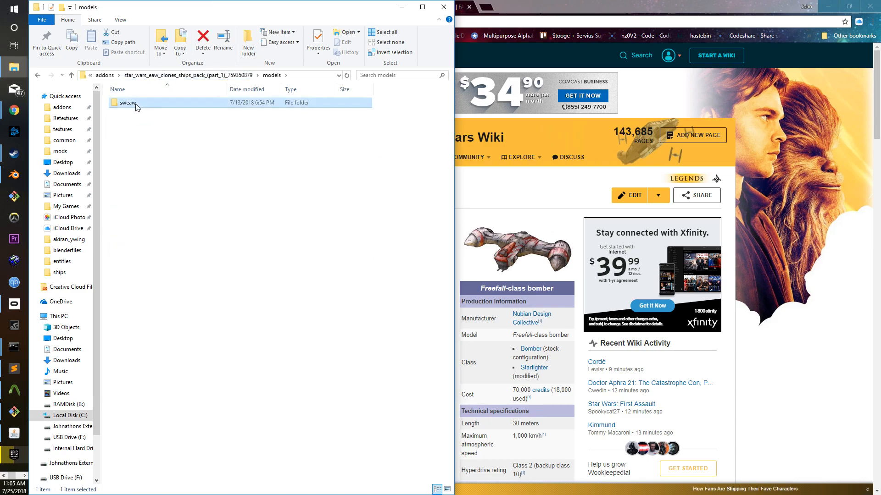
double_click(139, 108)
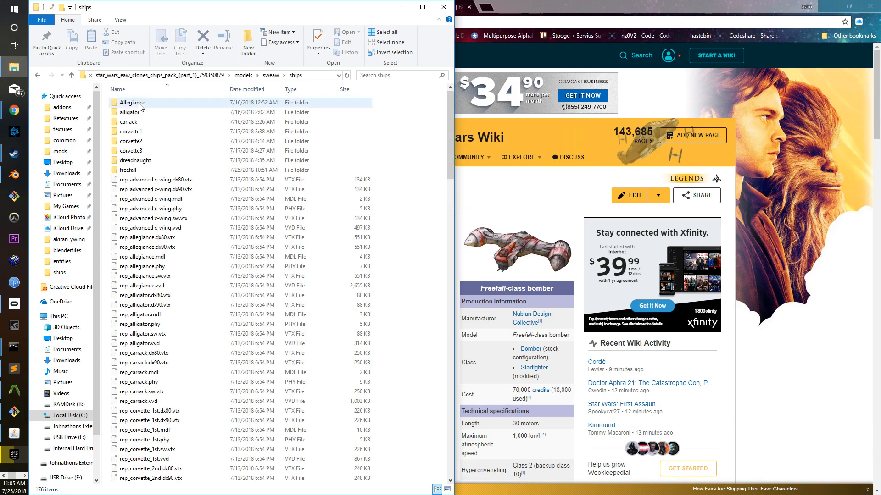
double_click(155, 169)
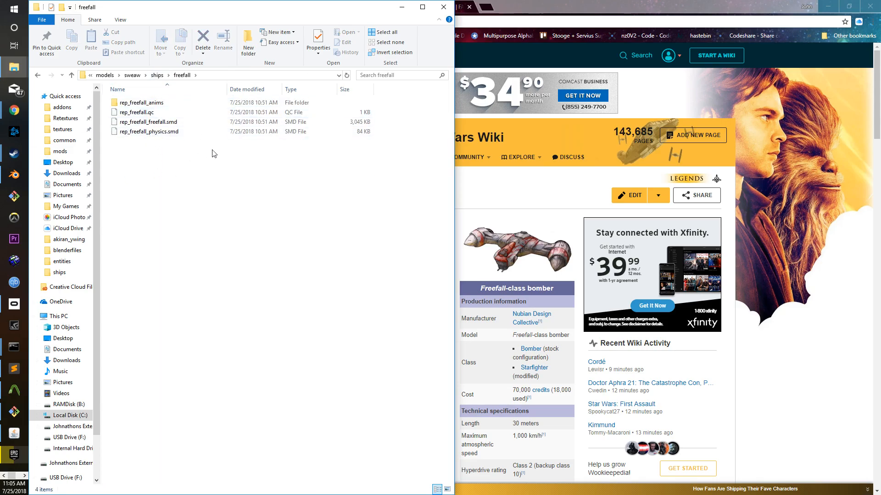
Examine the contents of the rep_freefall_anims folder and return to the freefall folder.
click(168, 113)
click(169, 103)
double_click(169, 103)
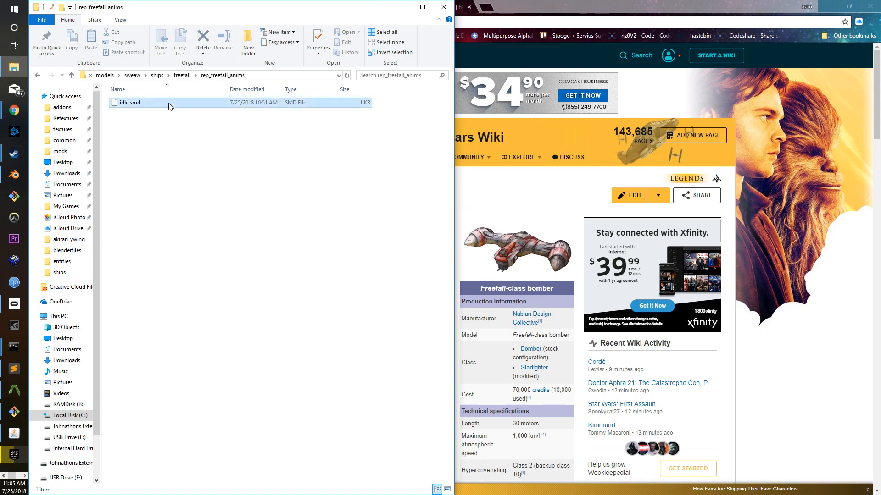
key(BackSpace)
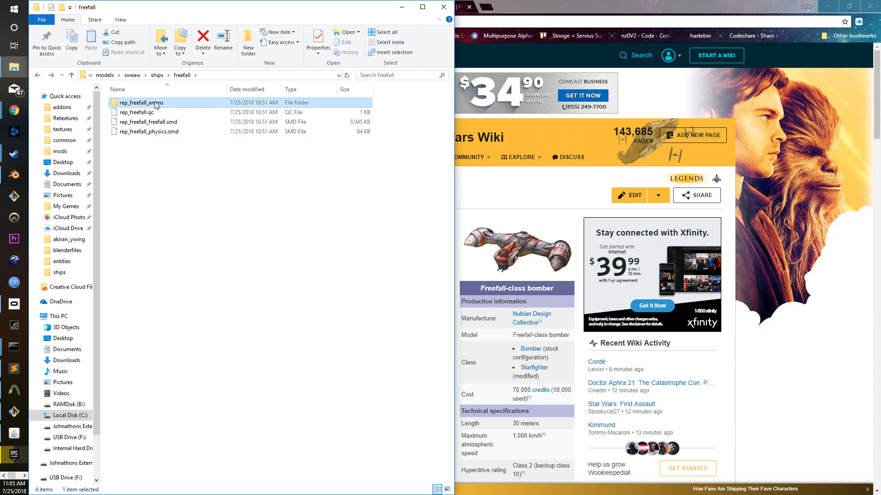
double_click(154, 103)
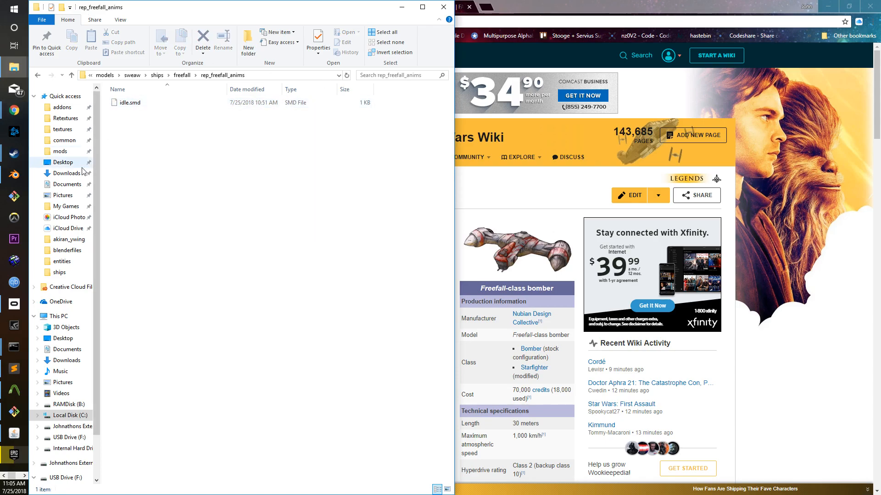
key(alt+Left)
Open rep_freefall.qc in Sublime Text.
click(146, 116)
right_click(146, 117)
click(156, 128)
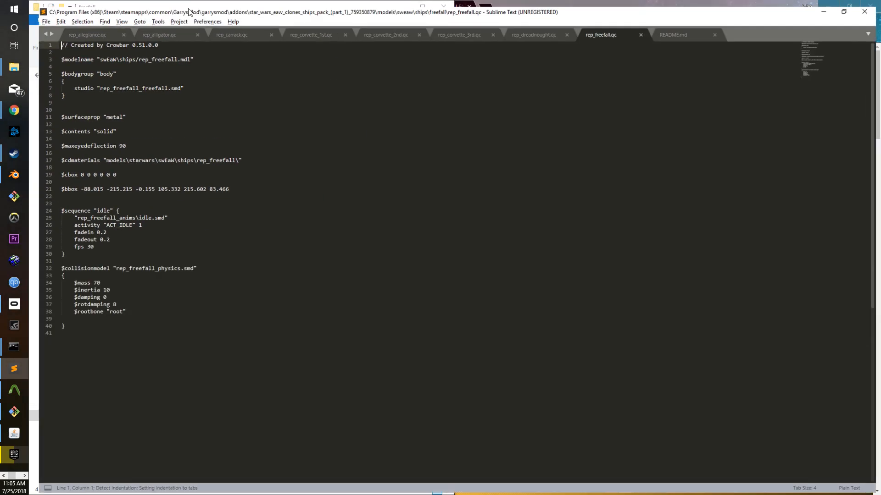
triple_click(264, 267)
click(226, 312)
drag(225, 313, 225, 317)
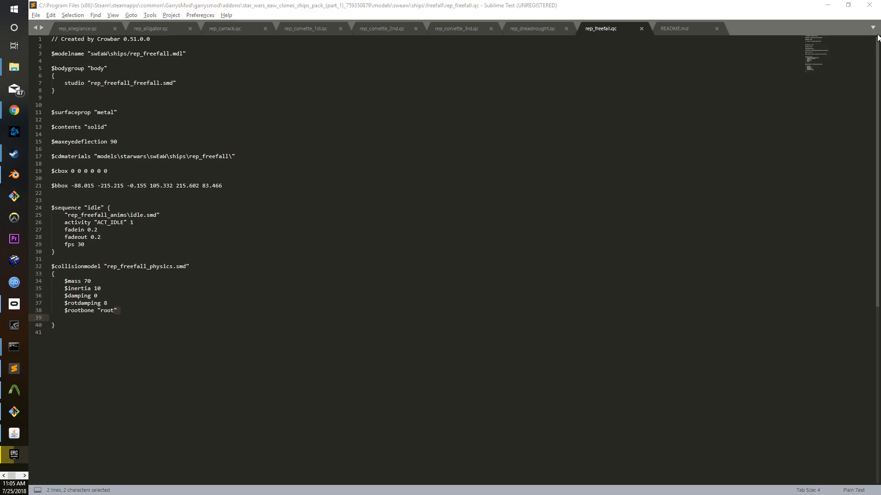
click(585, 173)
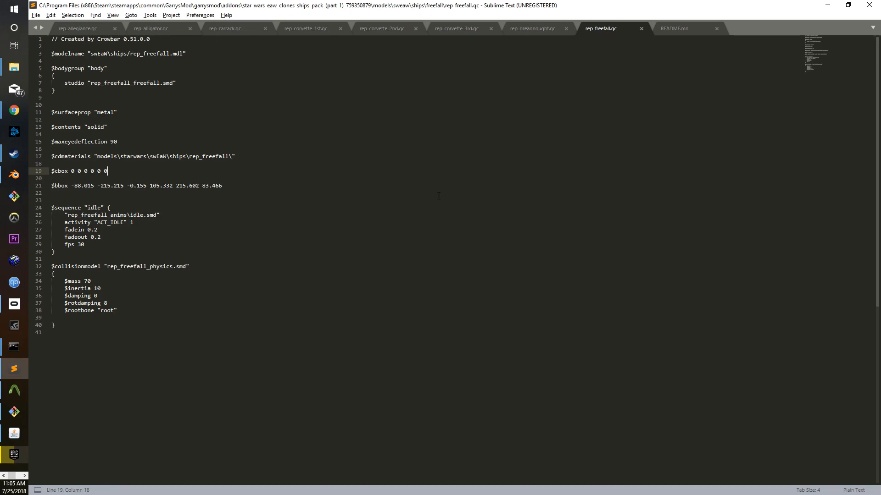
Delete the empty last line after the $collisionmodel block in rep_freefall.qc.
click(61, 331)
key(BackSpace)
click(138, 119)
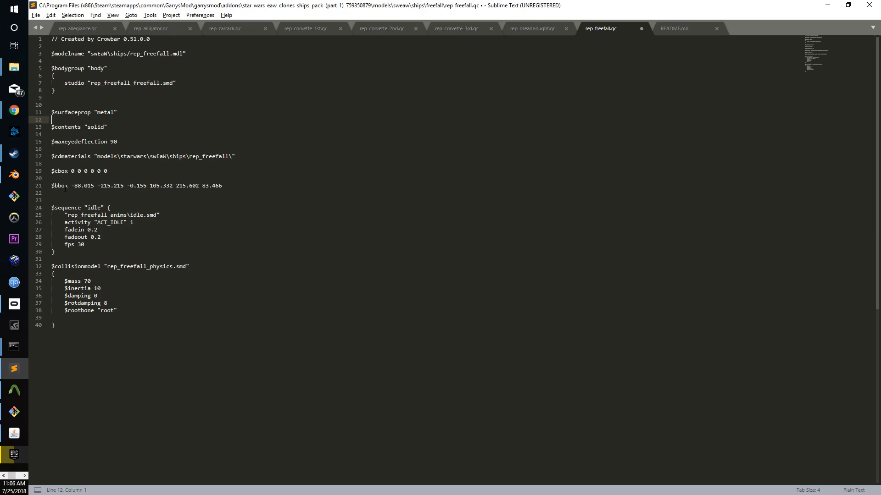
Comment out the $bbox line and replace the $mass entry in the $collisionmodel block with $automass.
click(52, 186)
text(//)
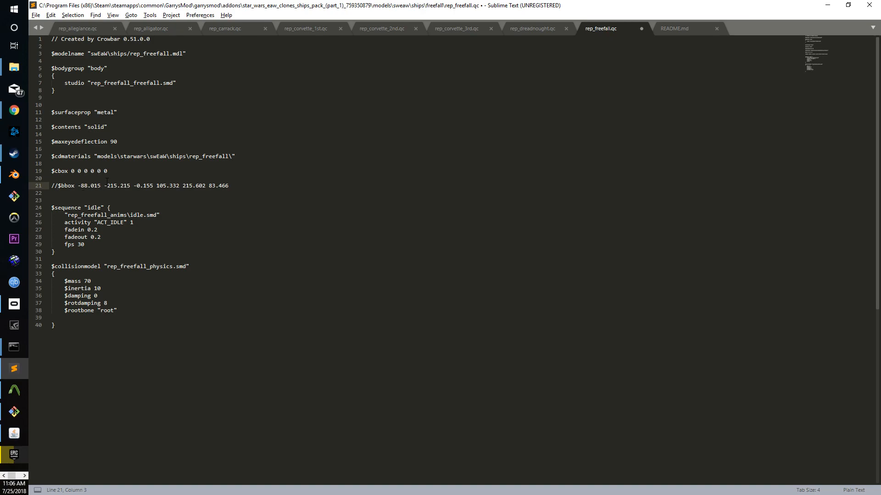
drag(104, 282, 67, 282)
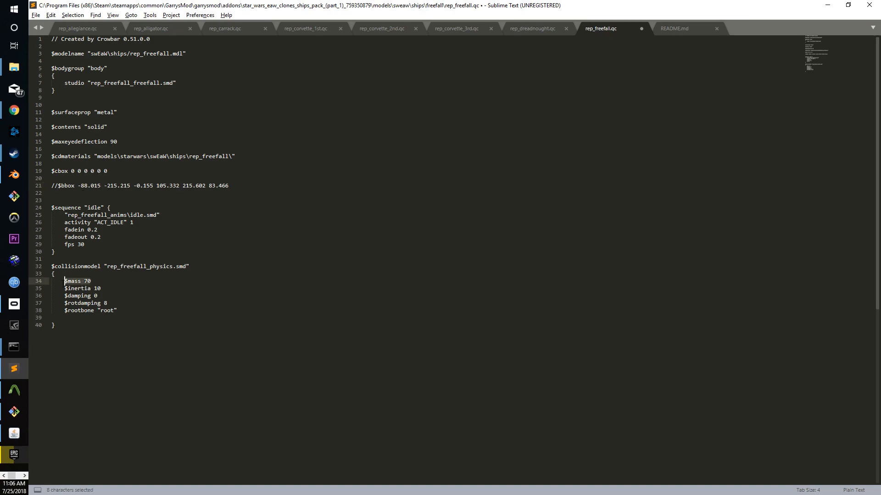
text(automass)
Comment out the $maxeyedeflection line with //.
triple_click(52, 143)
click(52, 143)
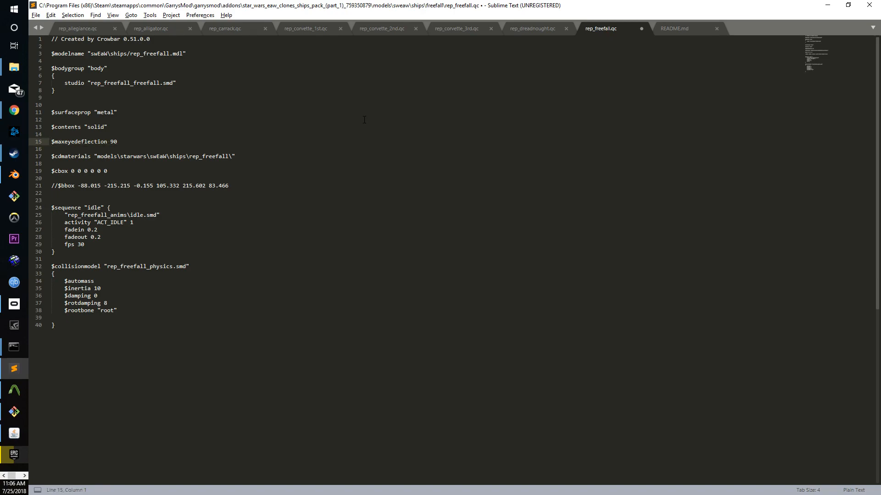
text(//)
Add a new line containing only $ below $automass and save rep_freefall.qc.
click(103, 281)
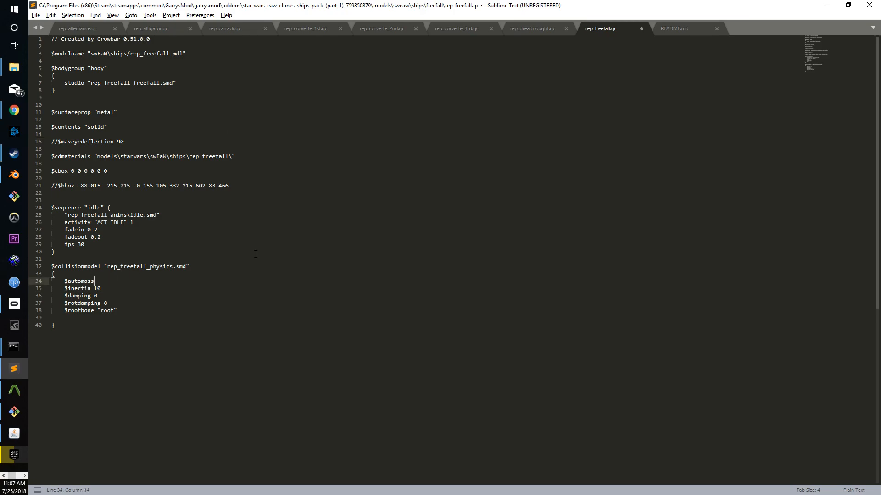
key(Return)
text($)
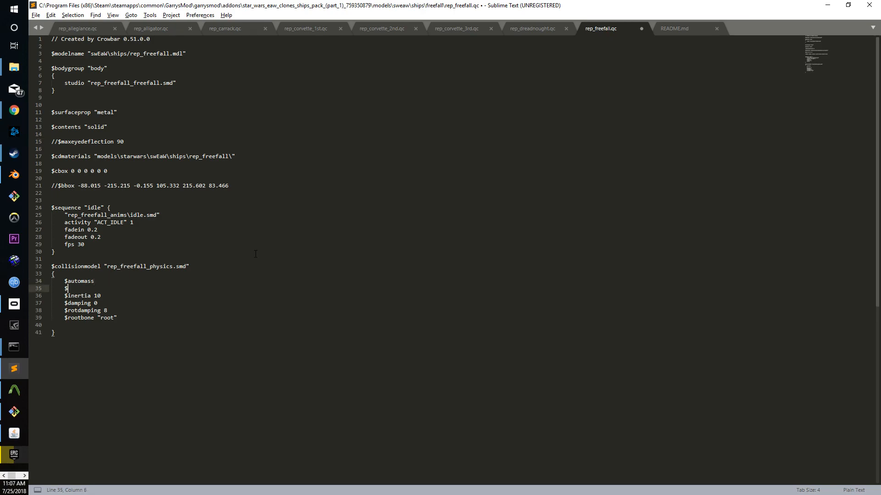
key(ctrl+s)
click(226, 245)
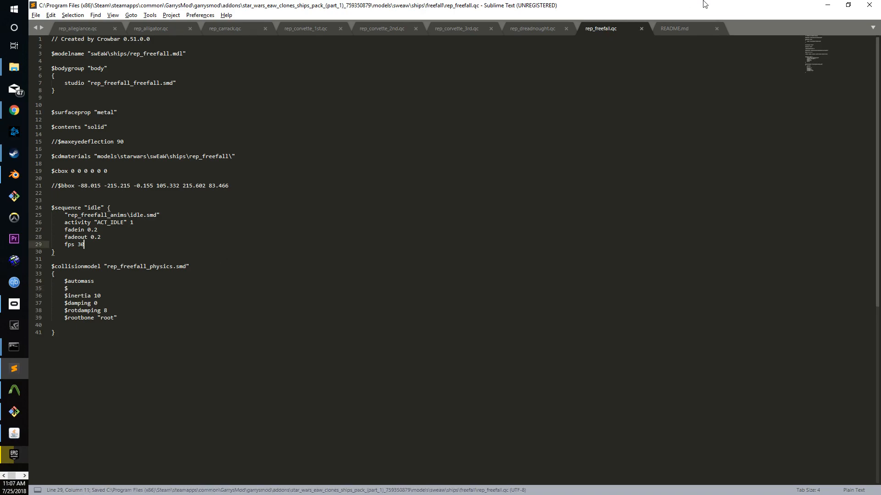
Minimize the text editor and switch to Blender with the imported Freefall model.
click(828, 5)
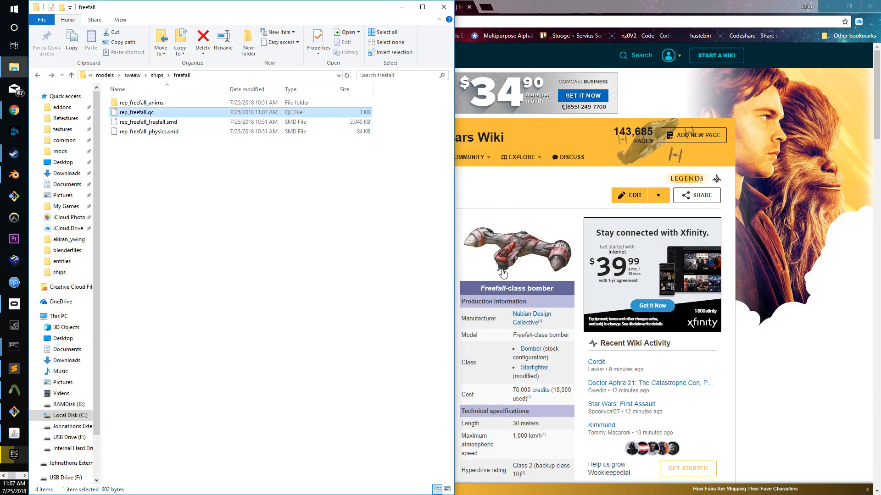
click(236, 224)
click(14, 175)
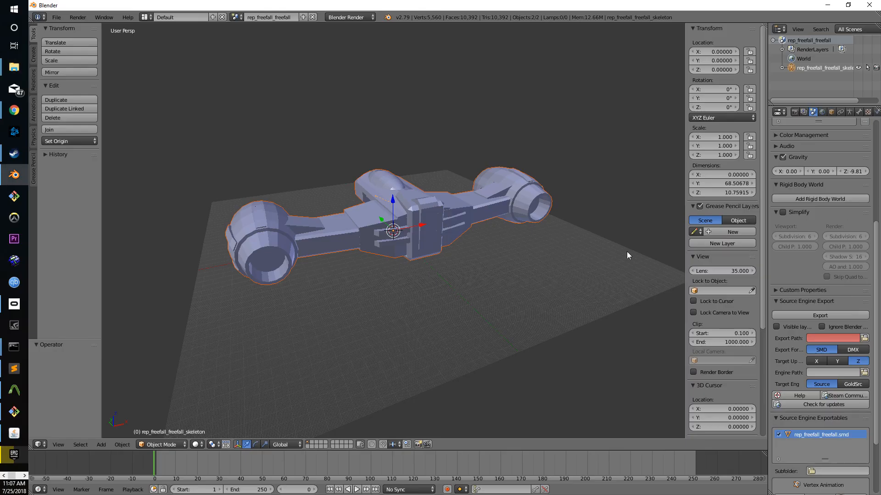
middle_drag(405, 295, 574, 239)
Expand rep_freefall_freefall_skeleton in the Outliner and make the Outliner taller and wider.
click(782, 68)
scroll(808, 64, down, 1)
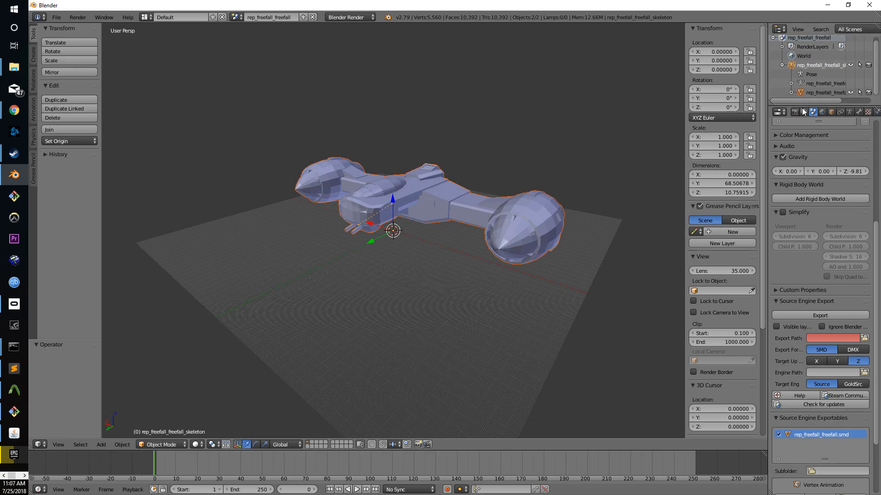
drag(810, 106, 780, 156)
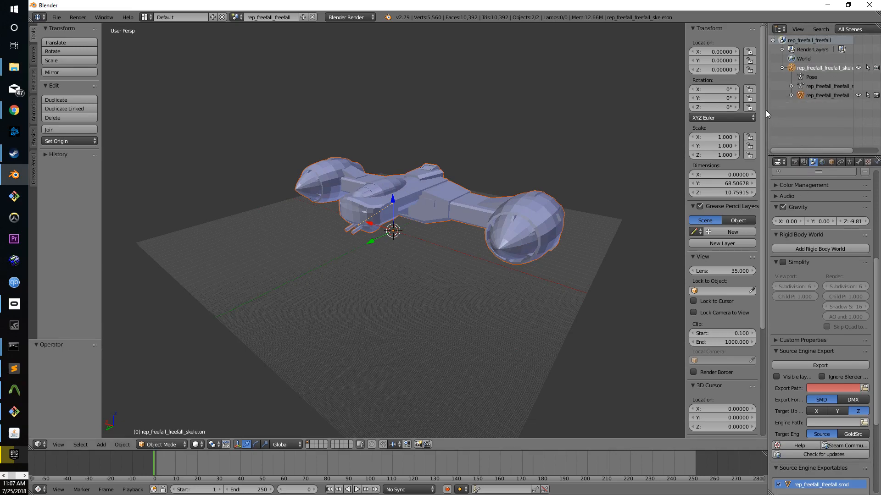
mouse_move(767, 108)
mouse_down()
mouse_move(739, 109)
mouse_move(758, 109)
mouse_up()
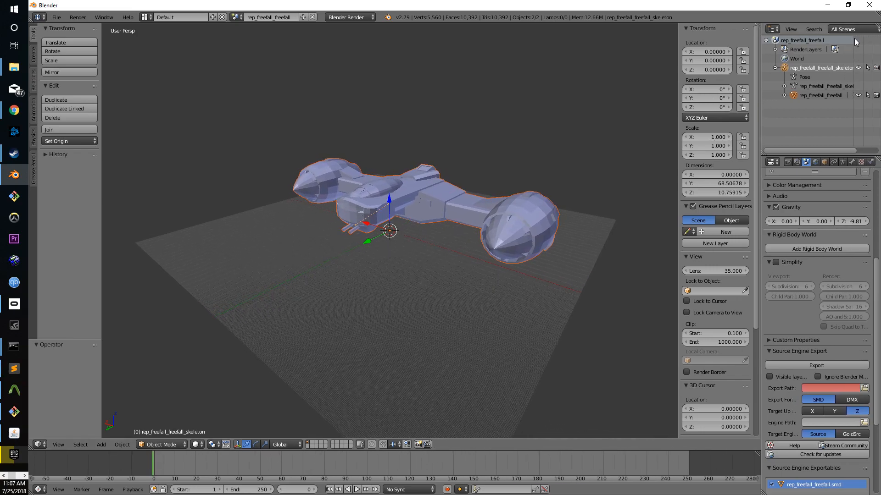
drag(759, 54, 719, 57)
Clear the parent of the rep_freefall_freefall mesh and delete rep_freefall_freefall_skeleton.
click(756, 97)
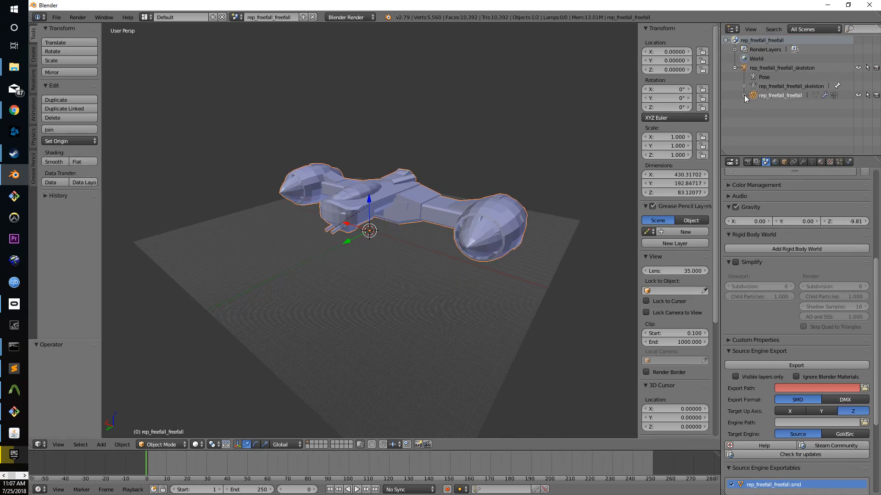
drag(754, 97, 752, 112)
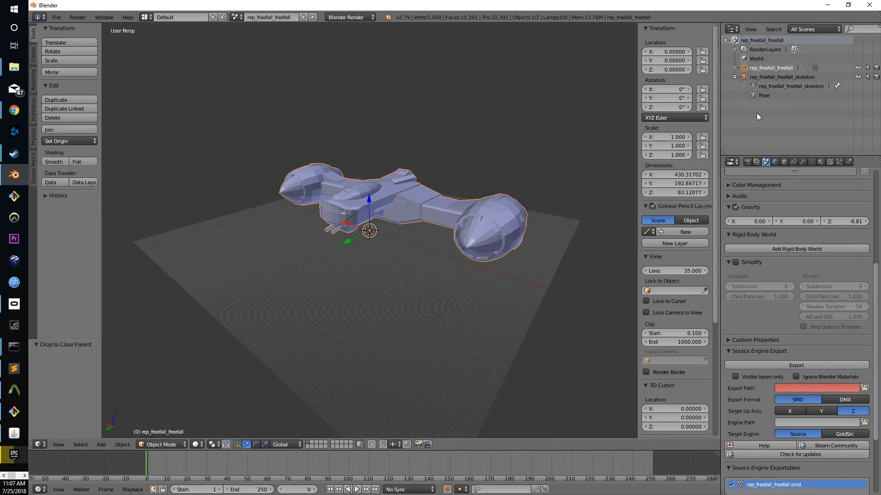
right_click(752, 76)
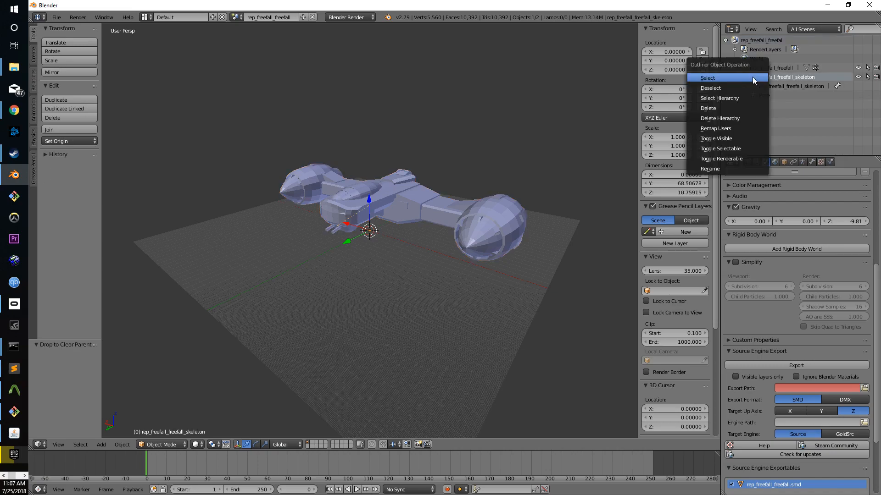
click(729, 107)
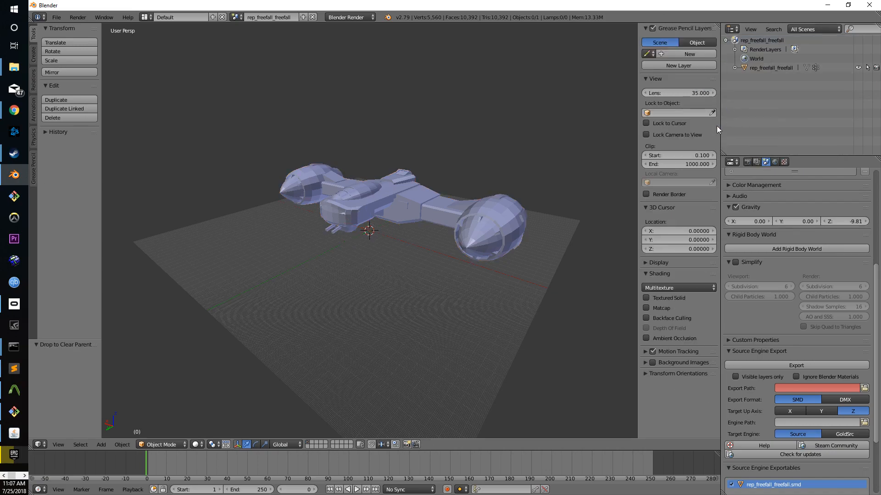
Select the remaining rep_freefall_freefall mesh.
middle_drag(465, 297, 546, 317)
key(a)
middle_drag(373, 280, 336, 257)
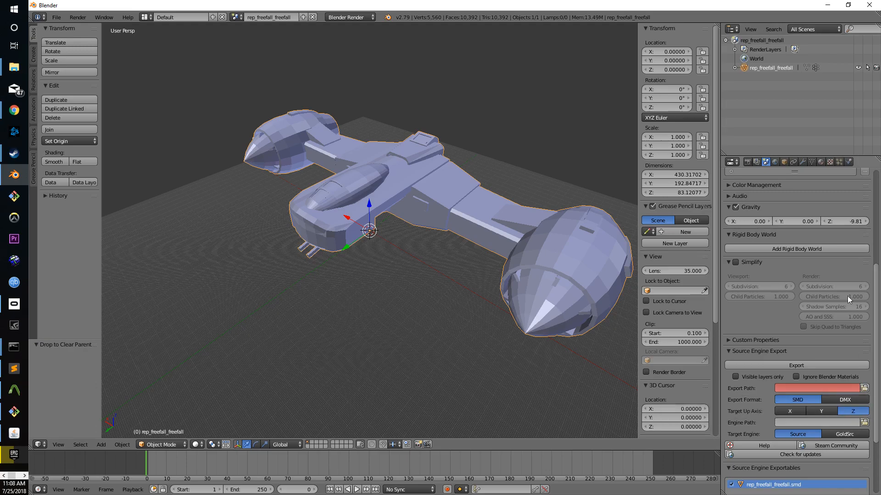
Try to set the Source Engine export path to the models\sweaw\ships\freefall folder of the clones ships pack.
scroll(759, 319, up, 8)
scroll(760, 319, up, 1)
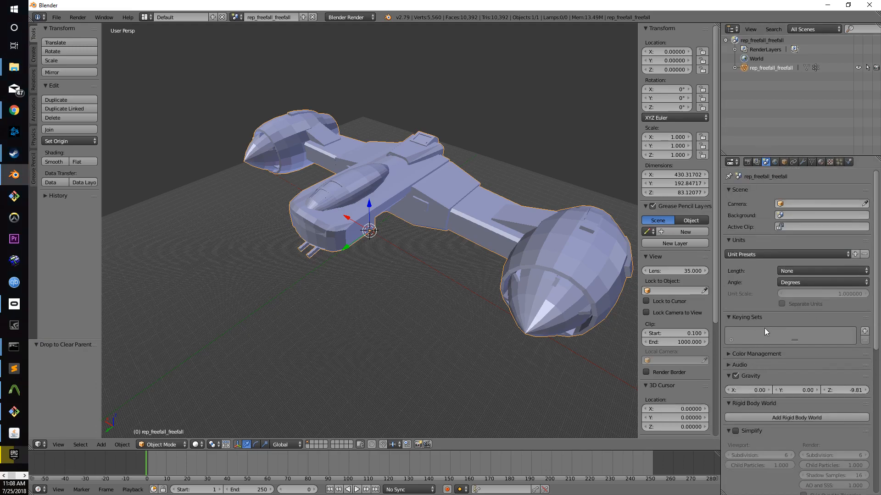
scroll(761, 328, down, 11)
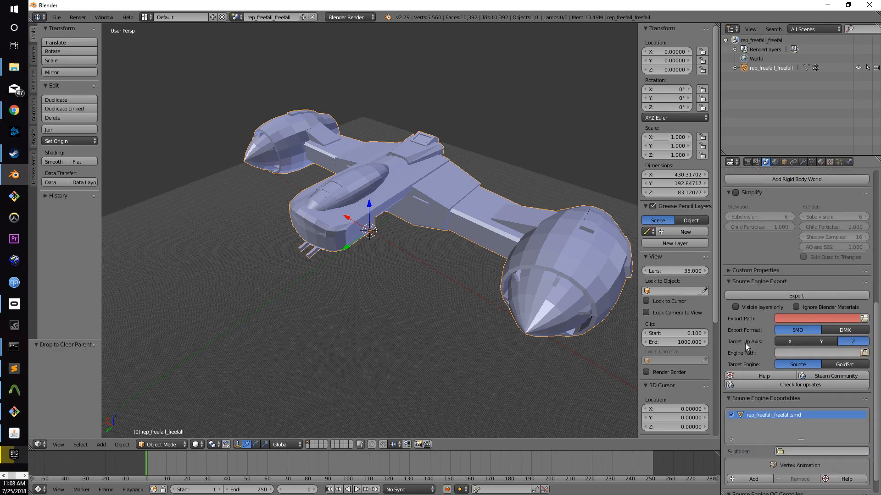
scroll(747, 342, down, 1)
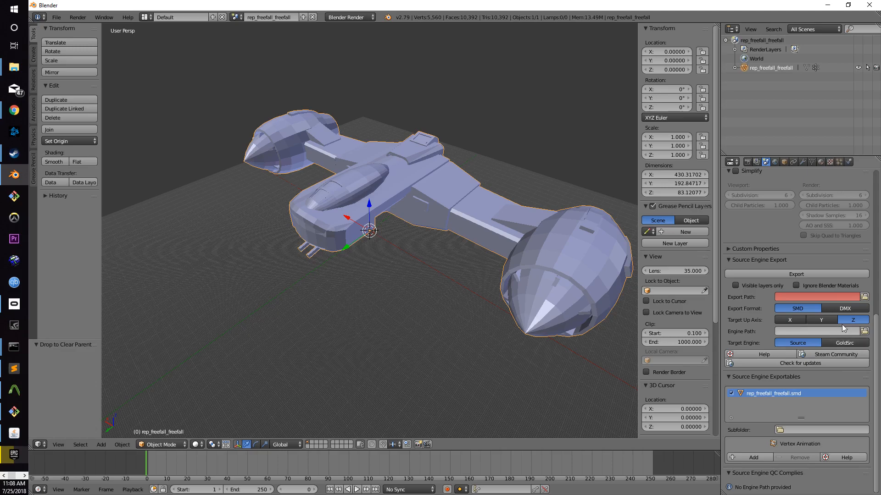
click(865, 297)
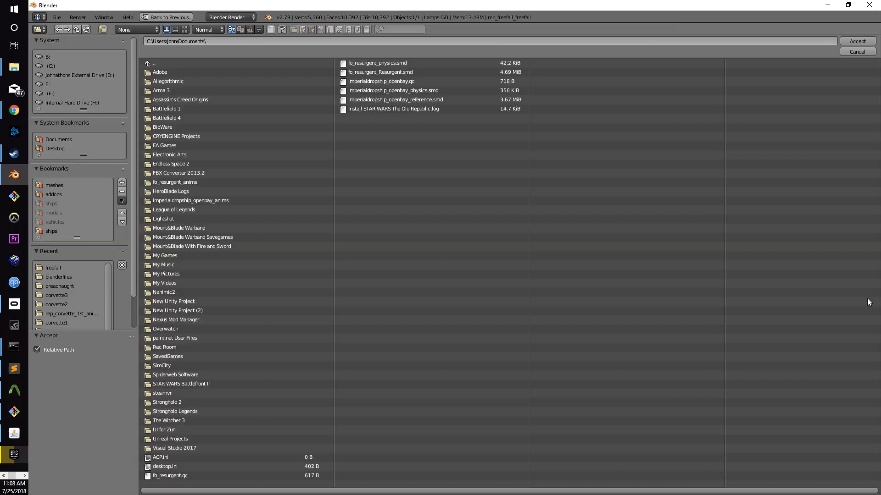
click(52, 229)
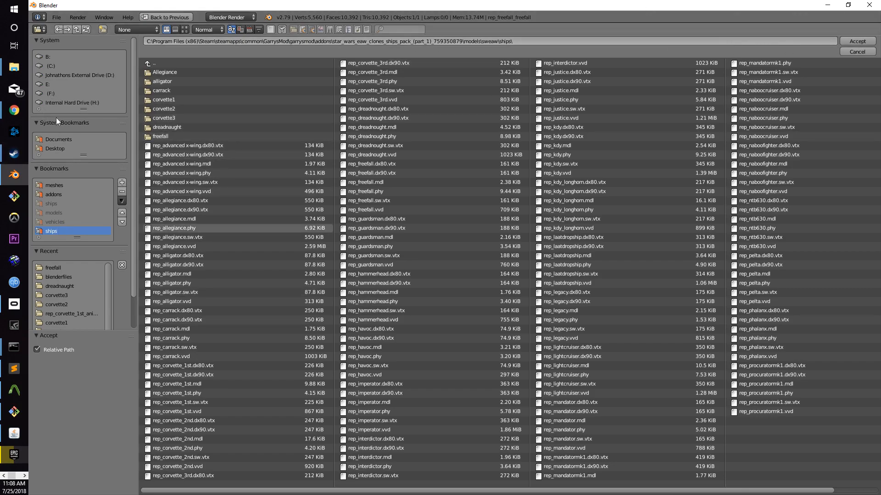
click(153, 137)
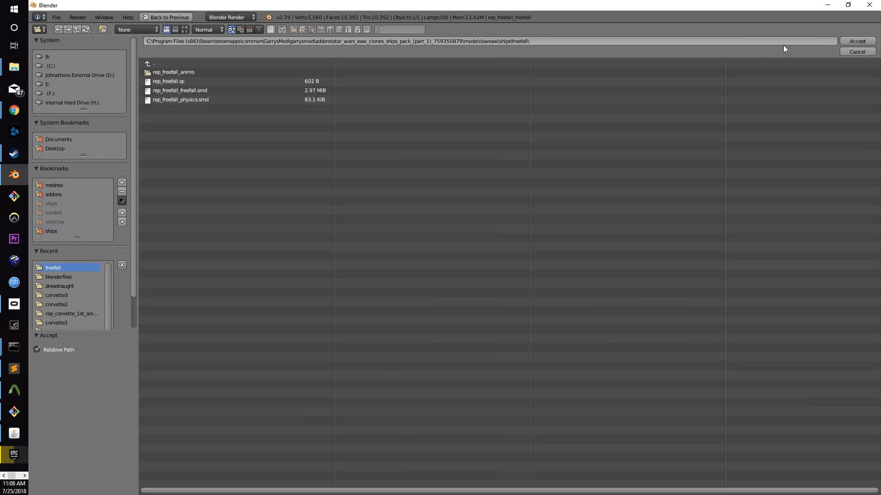
click(857, 41)
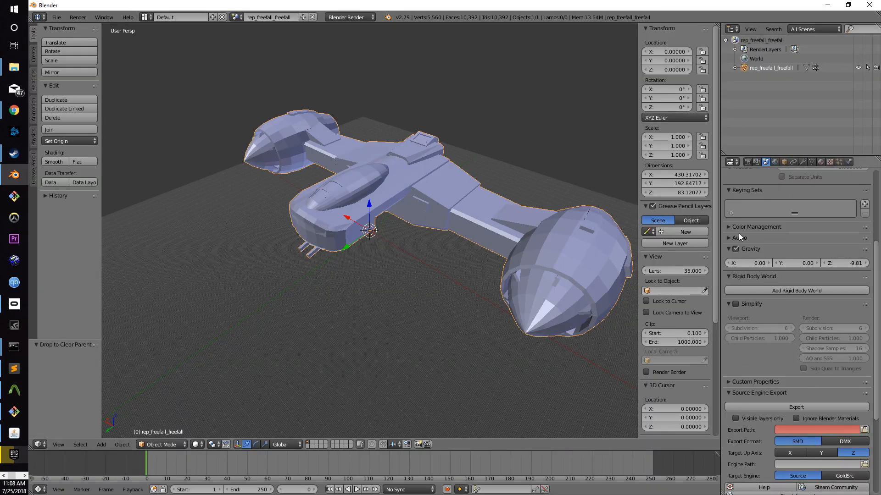
Examine the Freefall mesh from the side, front and rear, and show the primitives that can be added.
middle_drag(451, 140, 418, 262)
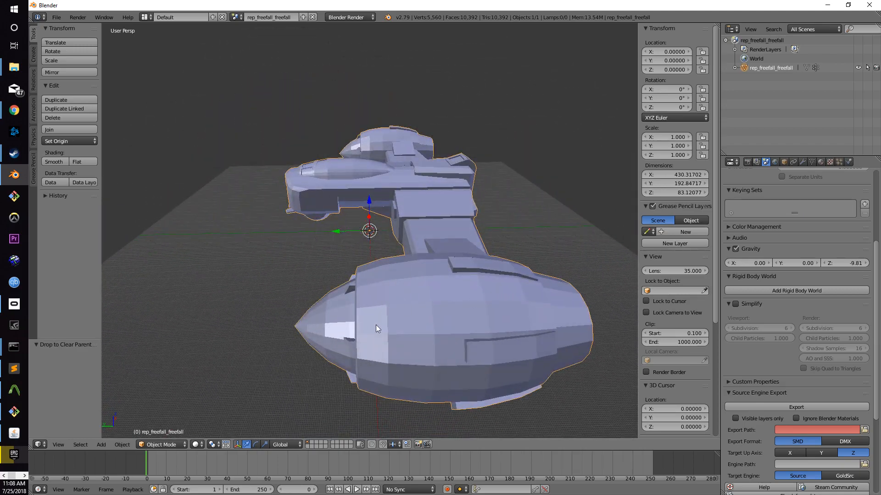
middle_drag(337, 315, 242, 224)
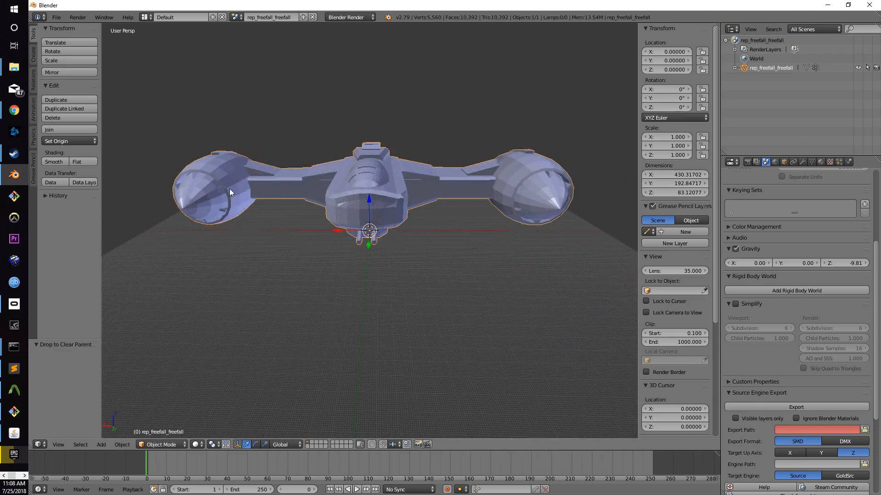
middle_drag(569, 200, 255, 280)
middle_drag(343, 338, 275, 327)
middle_drag(298, 247, 398, 239)
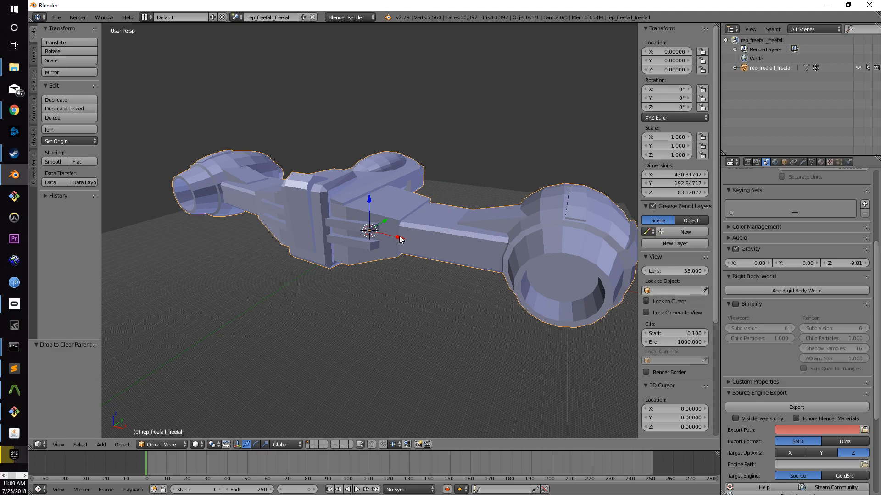
click(33, 56)
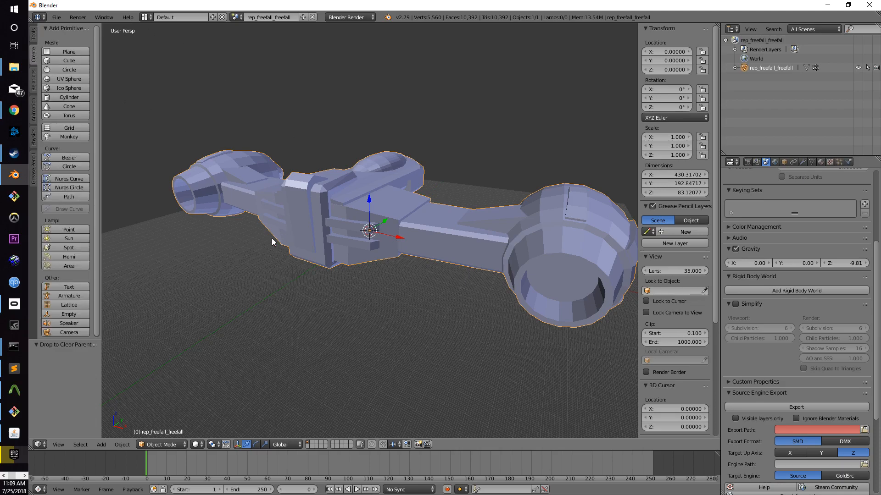
middle_drag(343, 329, 329, 334)
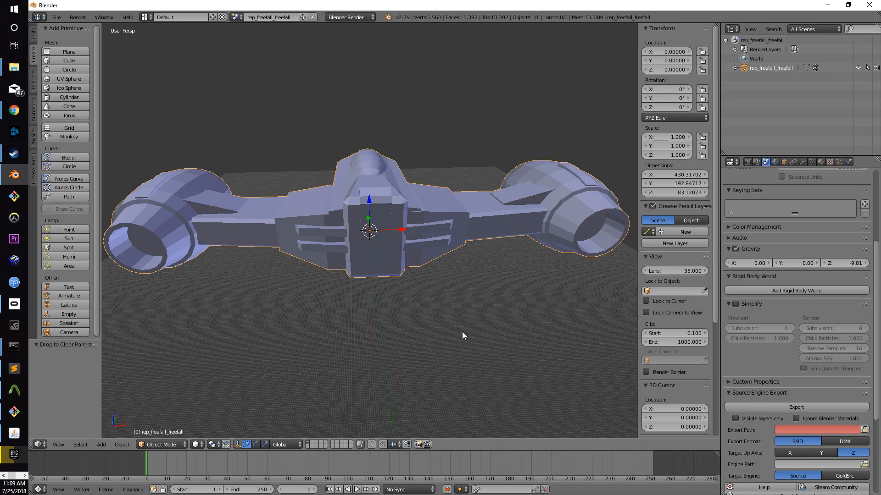
Set the 3D cursor's X location to 5 and return it to 0.
scroll(665, 400, down, 2)
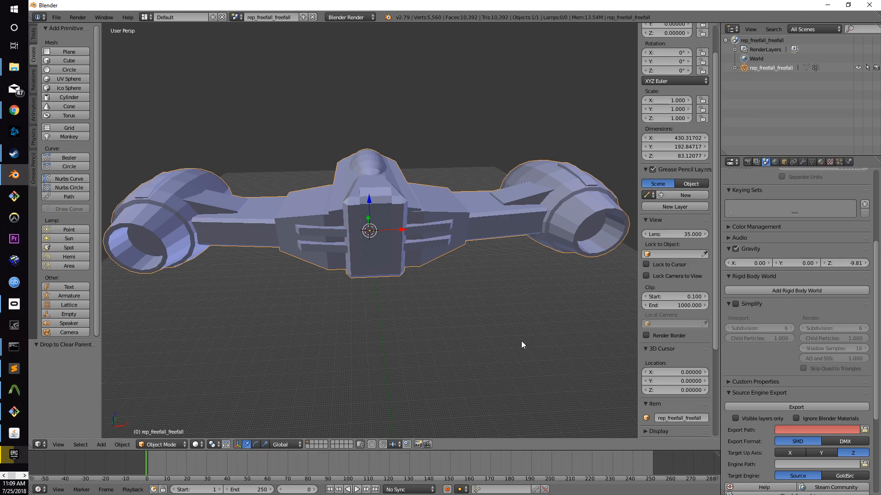
click(674, 372)
text(5)
key(Return)
middle_drag(403, 298, 364, 320)
scroll(364, 321, up, 8)
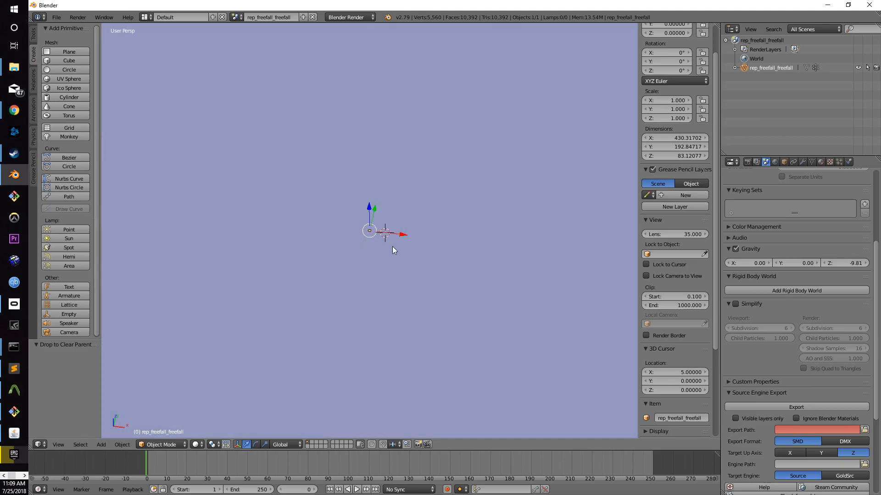
scroll(393, 241, down, 8)
click(687, 373)
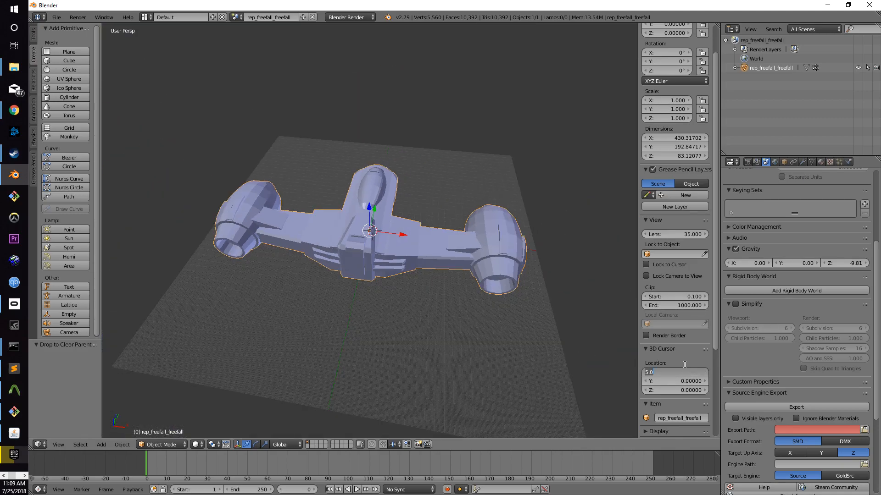
text(0)
key(Return)
middle_drag(384, 325, 386, 315)
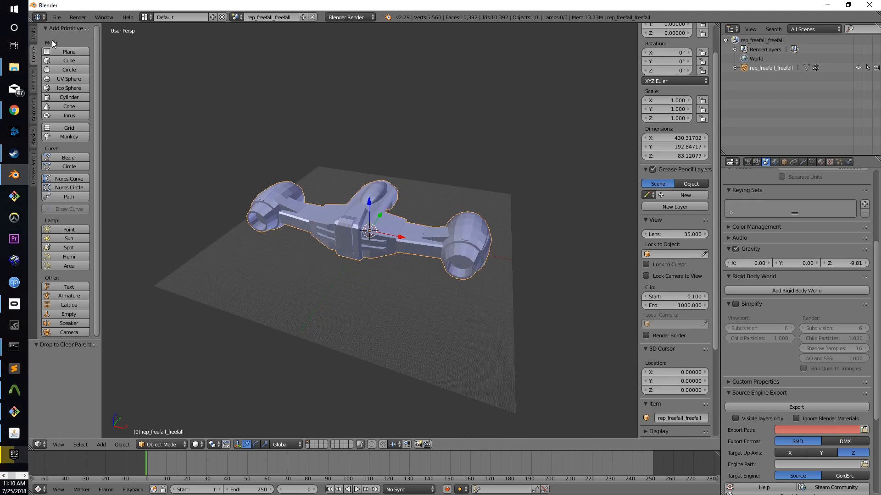
Apply smooth shading to the rep_freefall_freefall mesh.
click(33, 36)
click(60, 163)
middle_drag(394, 252, 251, 263)
scroll(337, 296, up, 5)
scroll(337, 299, down, 4)
middle_drag(330, 301, 136, 192)
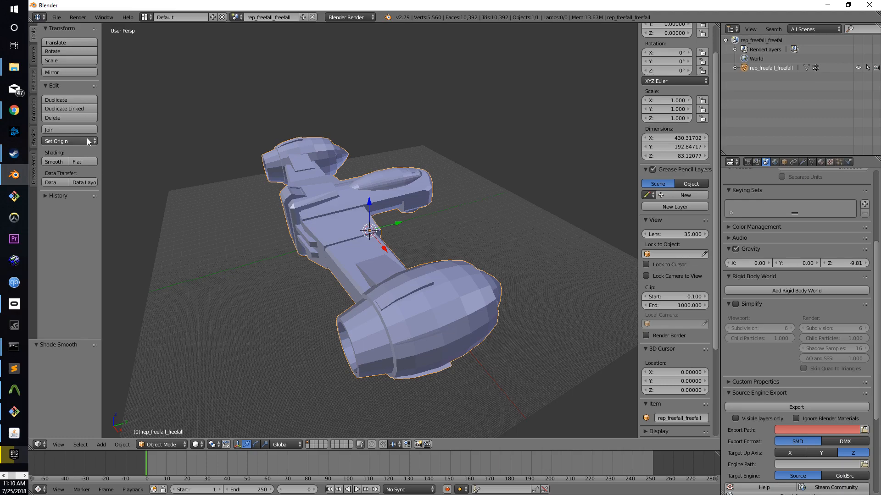
Import rep_freefall_physics.smd from the freefall folder into the scene.
click(56, 17)
mouse_move(91, 191)
click(191, 284)
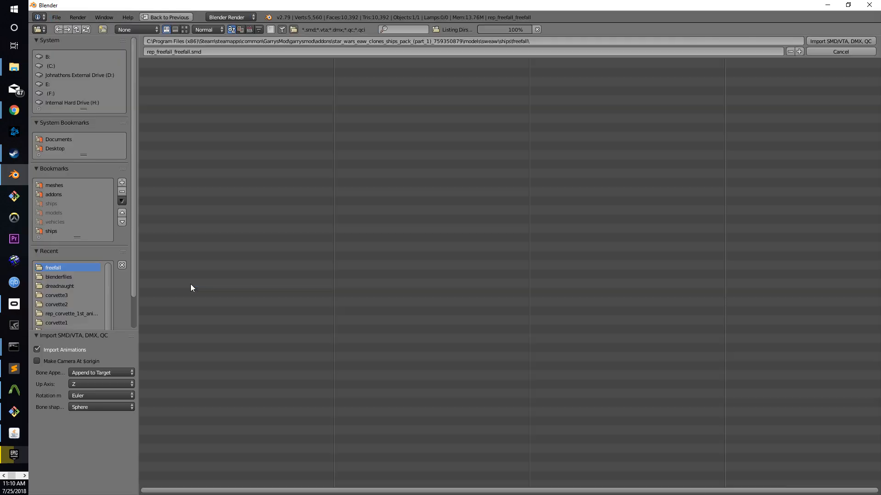
double_click(196, 99)
mouse_move(432, 329)
middle_down()
mouse_move(297, 321)
mouse_move(466, 351)
mouse_move(414, 344)
mouse_move(451, 260)
middle_up()
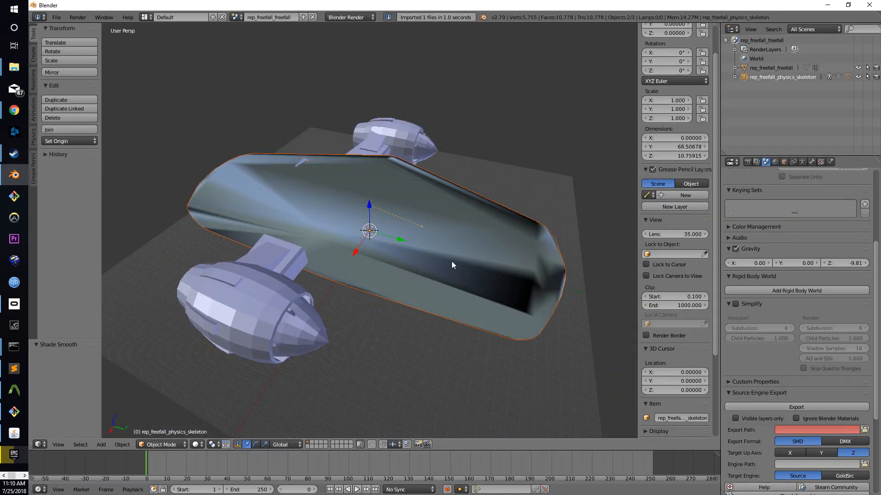
Unparent rep_freefall_physics from rep_freefall_physics_skeleton, and delete the skeleton while keeping the physics mesh selected.
right_click(447, 279)
click(735, 77)
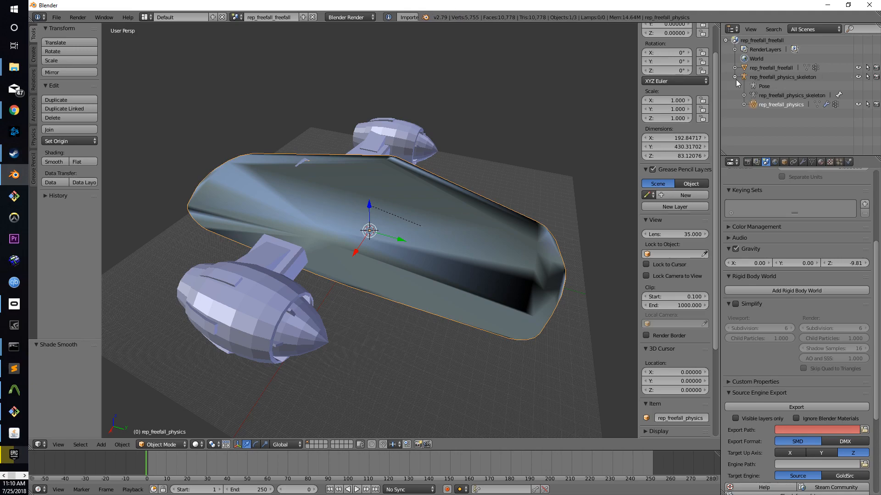
drag(755, 105, 729, 104)
right_click(778, 86)
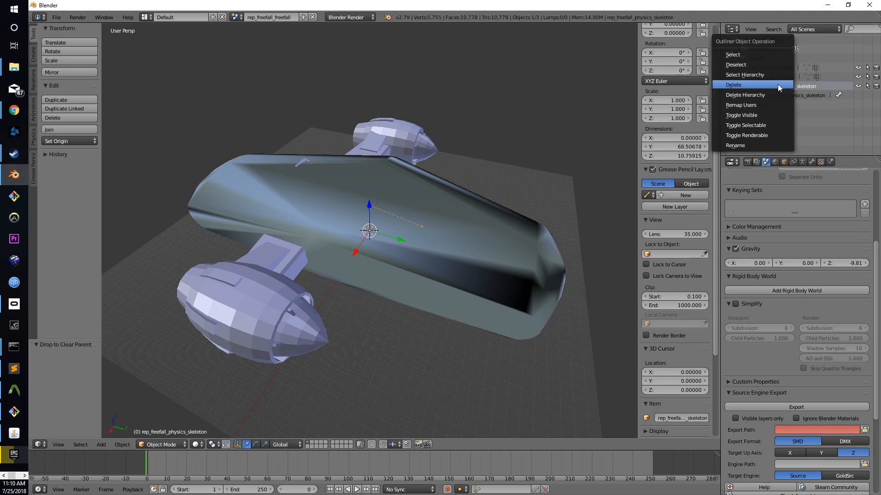
click(753, 87)
right_click(455, 266)
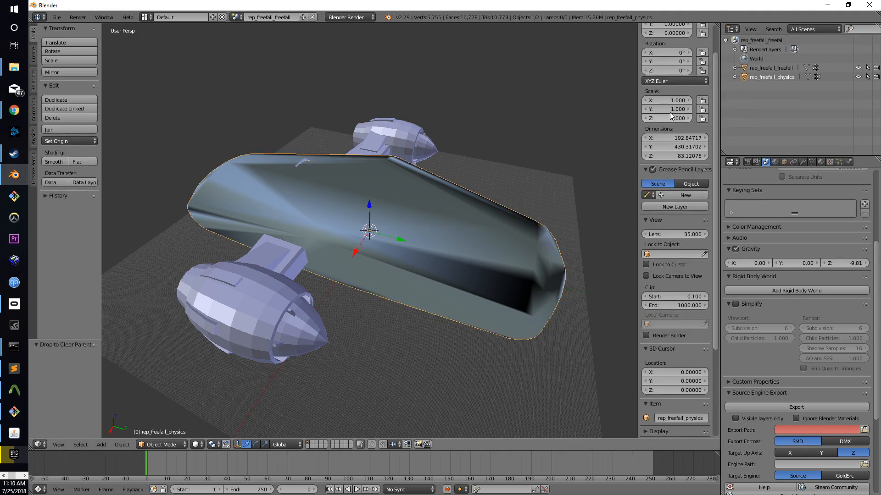
Try rotating the physics mesh 90° about X and about Y, undoing each rotation.
scroll(657, 89, up, 2)
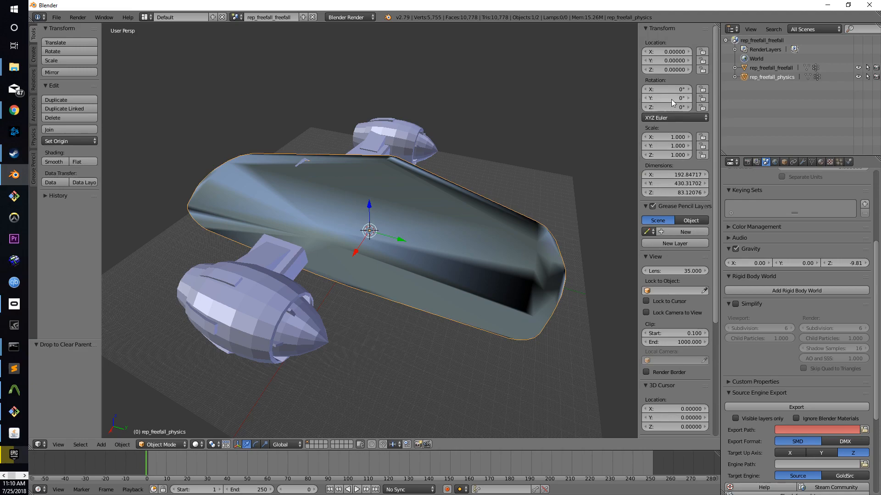
click(669, 90)
text(90)
key(Return)
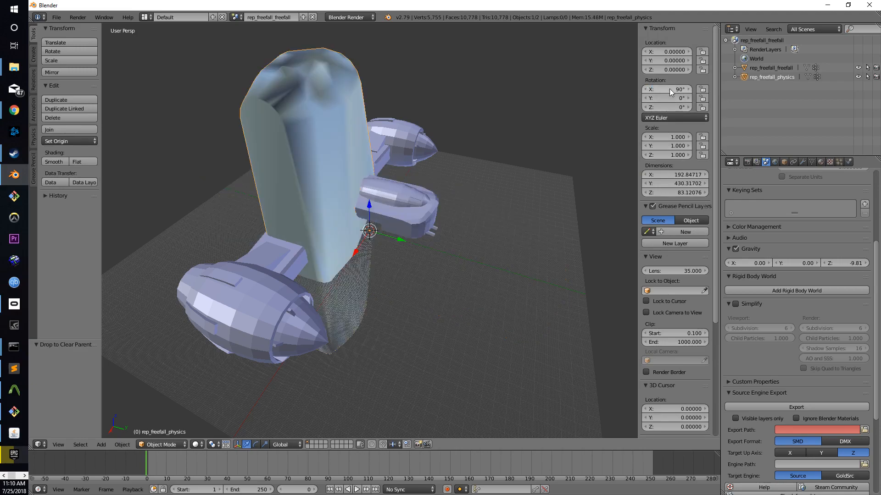
key(ctrl+z)
click(675, 97)
text(90)
key(Return)
key(ctrl+z)
Set the physics mesh's Z rotation to -90° so it lines up with the ship.
click(676, 107)
text(90)
key(Return)
click(674, 106)
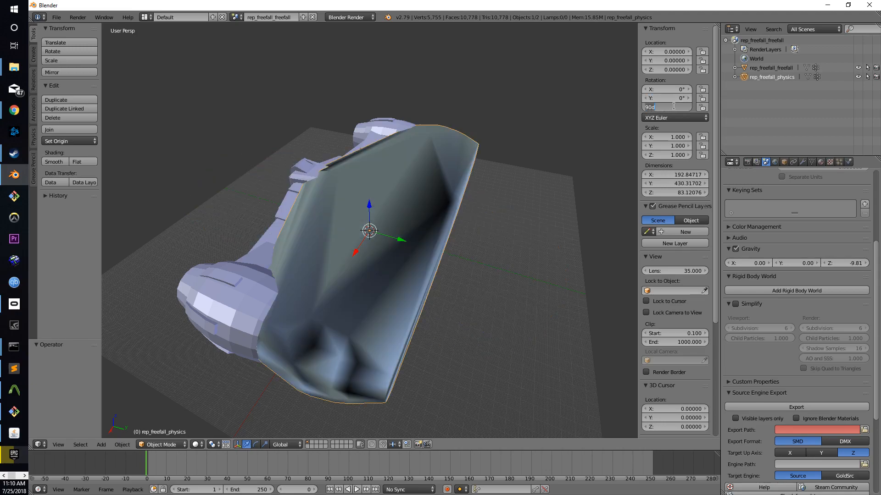
key(BackSpace)
text(-90)
key(Return)
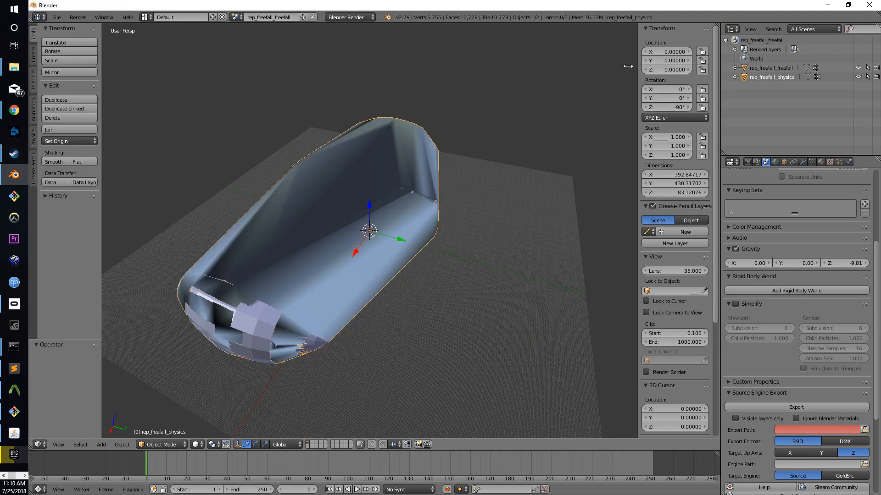
Examine in wireframe how the physics mesh wraps around the ship's pods and fuselage, and return to solid shading.
middle_drag(400, 285, 347, 289)
key(Tab)
key(Tab)
key(z)
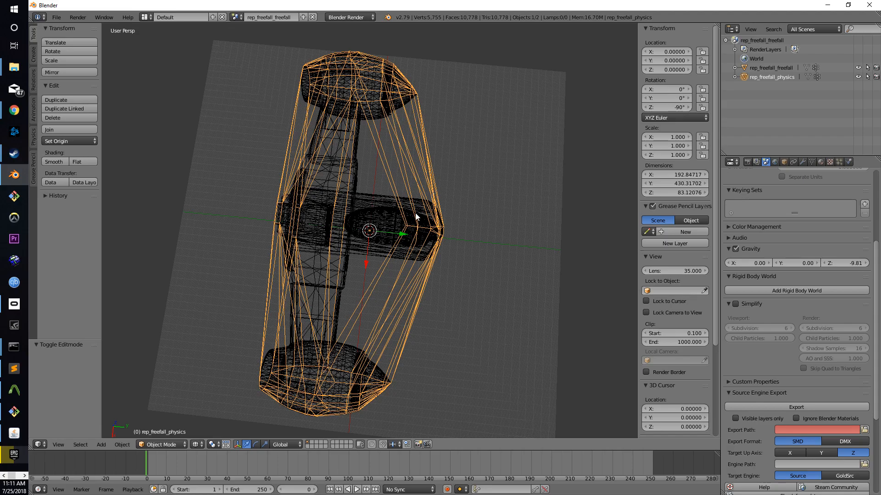
middle_drag(375, 279, 366, 321)
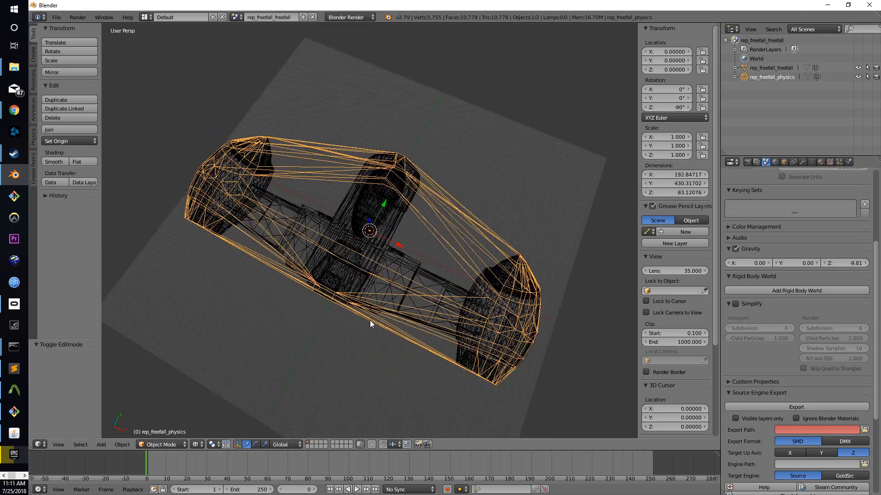
middle_drag(440, 344, 440, 238)
middle_drag(274, 243, 515, 307)
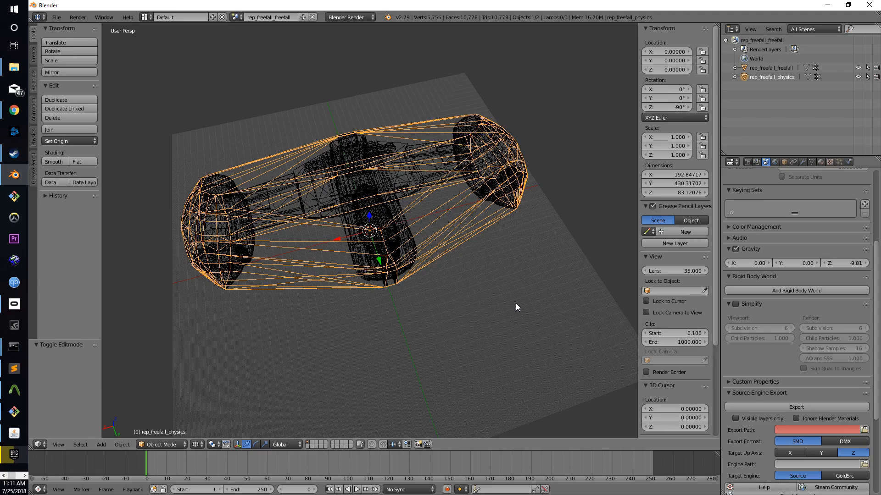
key(z)
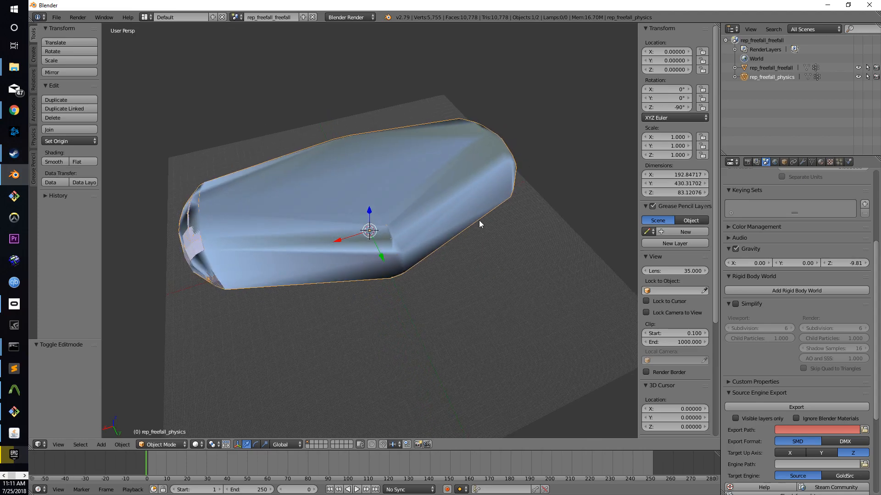
Hide the rep_freefall_physics mesh so that only the ship model is displayed.
click(858, 76)
middle_drag(398, 276, 514, 239)
Place the 3D cursor in empty space beside the ship and reset its X, Y and Z location to 0.
click(156, 78)
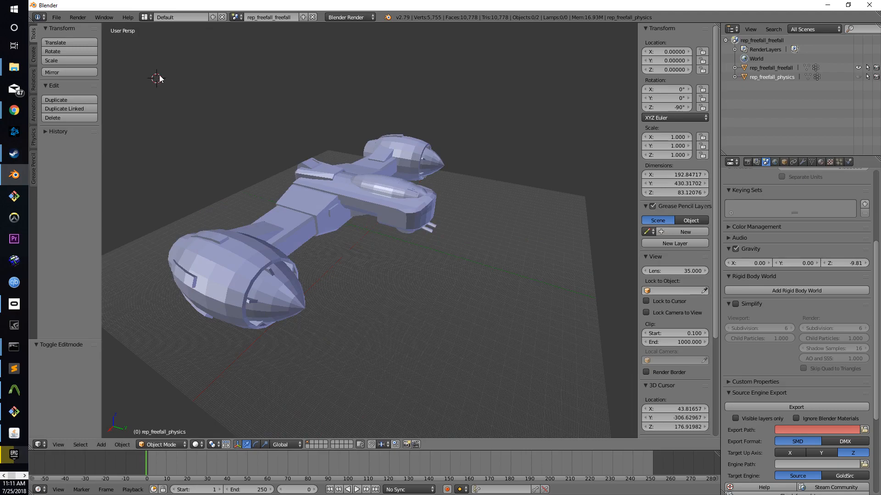
click(679, 409)
text(0)
key(Return)
click(687, 417)
text(0)
key(Return)
click(676, 427)
text(0)
key(Return)
middle_drag(459, 312, 468, 305)
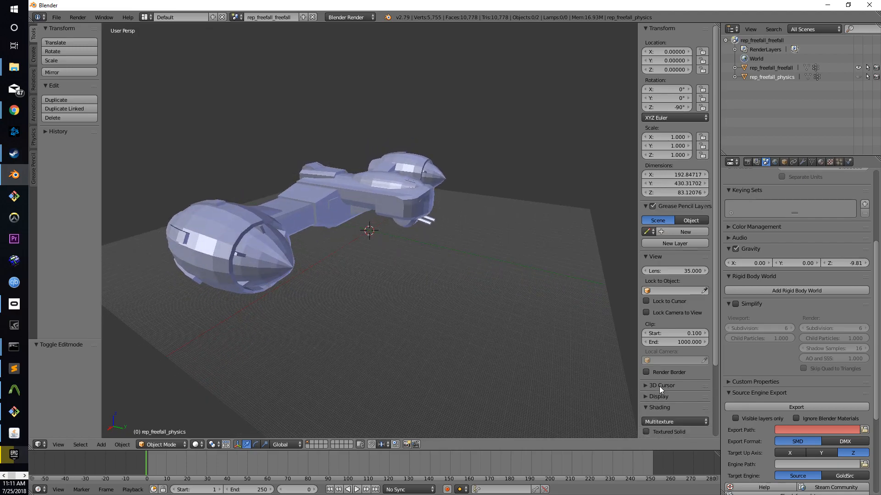
scroll(675, 390, down, 3)
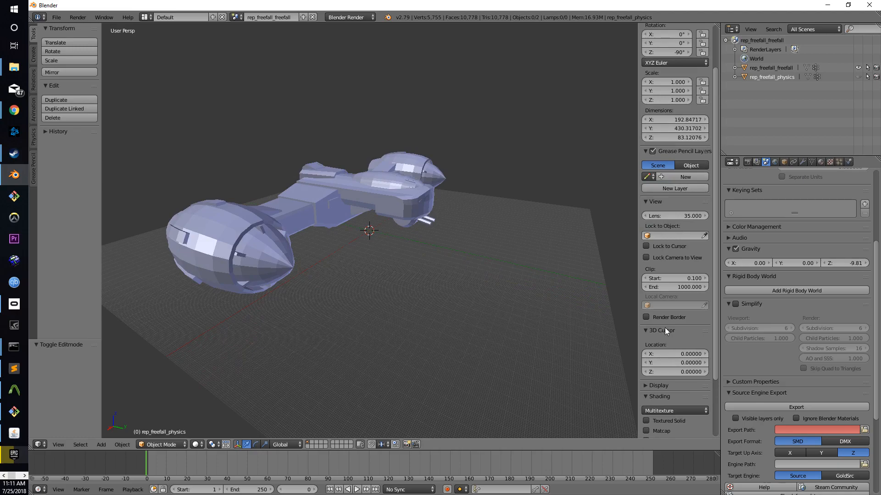
Show the primitives that can be added, and inspect the ship mesh selected and deselected in Edit and Object Mode.
middle_drag(120, 289, 412, 304)
click(34, 53)
middle_drag(346, 254, 527, 206)
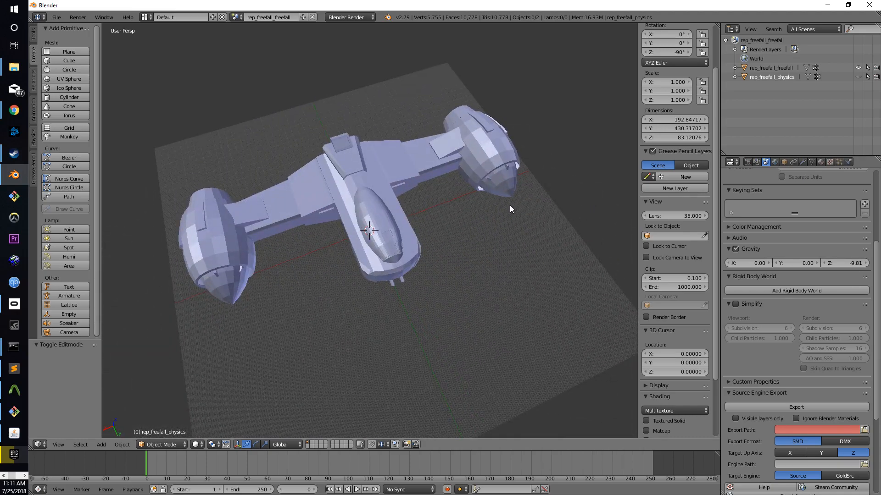
right_click(379, 209)
middle_drag(449, 221, 474, 256)
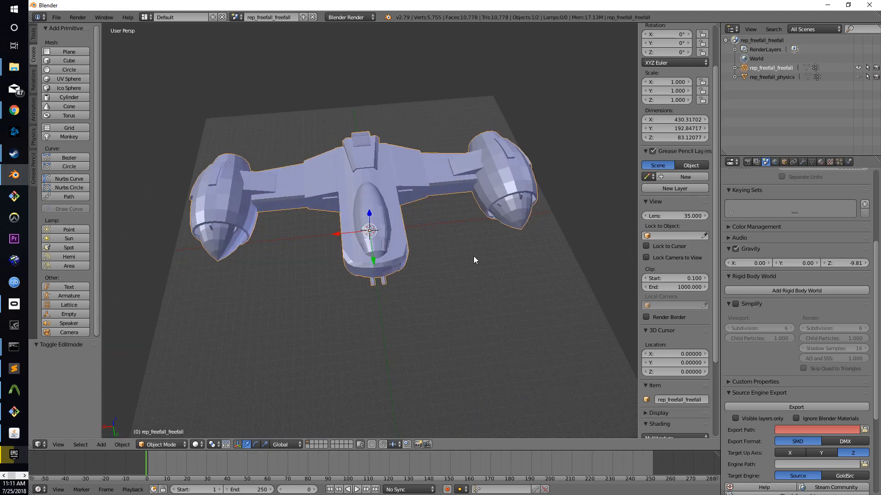
key(a)
key(Tab)
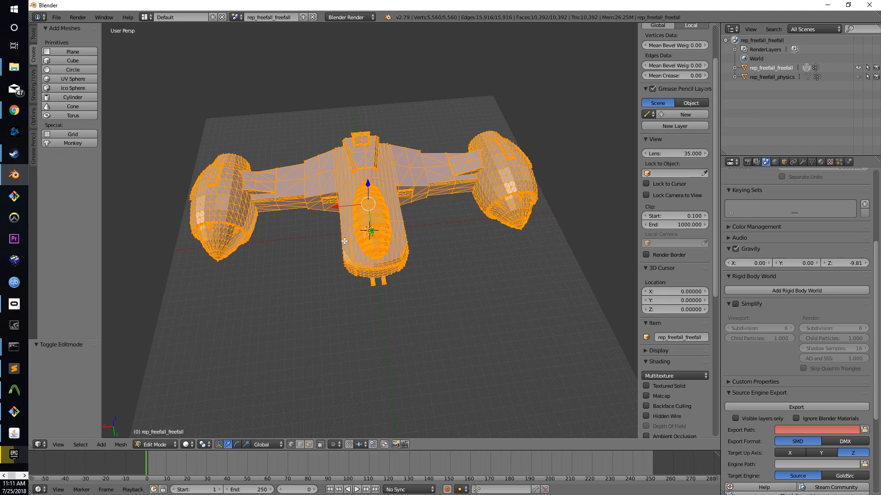
key(Tab)
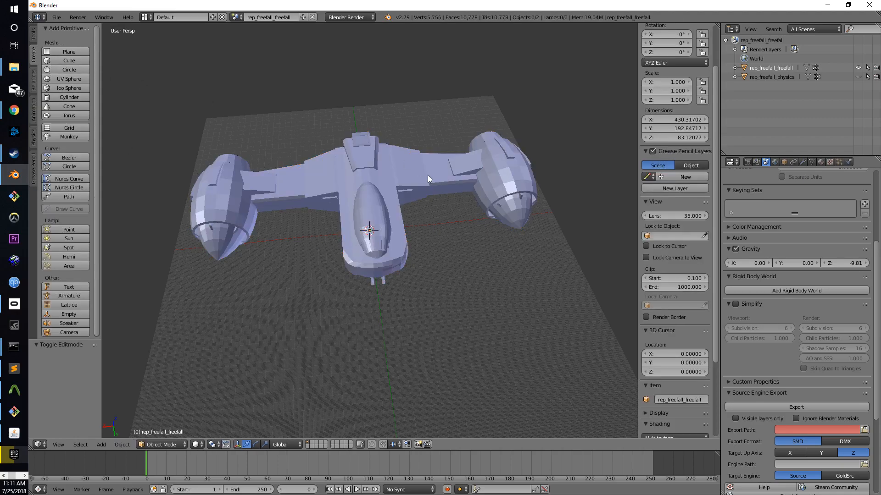
key(a)
key(a)
key(a)
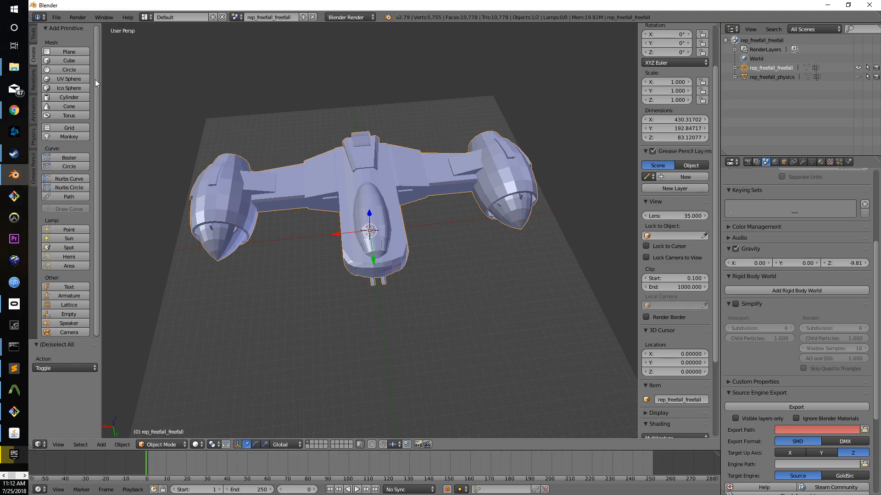
key(a)
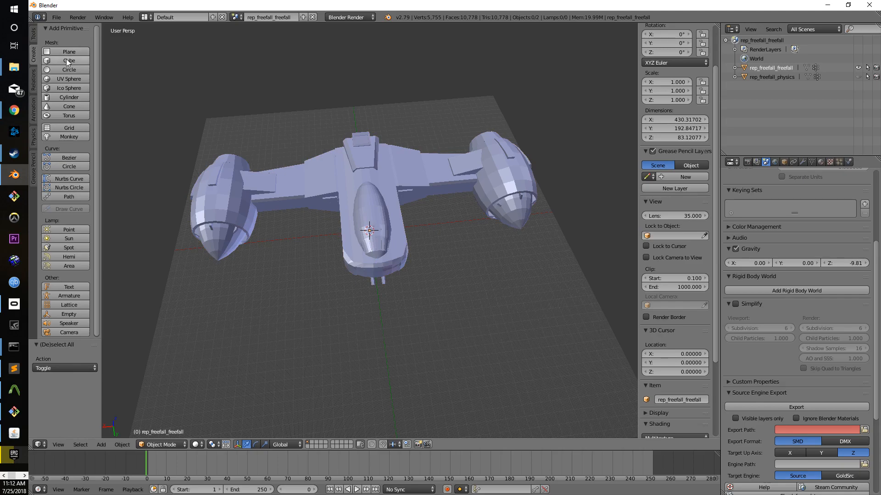
key(a)
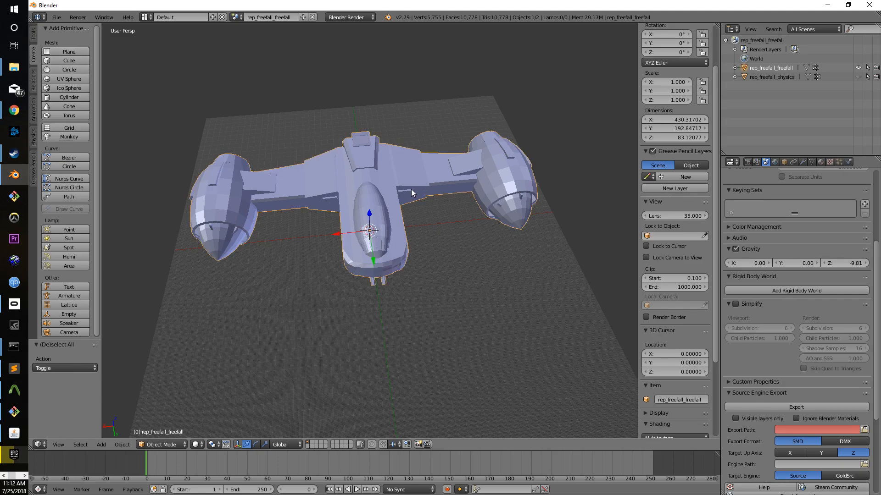
Toggle the visibility of the ship and physics meshes and try selecting the visible one.
click(858, 68)
click(858, 77)
click(858, 68)
right_click(523, 237)
key(a)
right_click(526, 233)
key(a)
right_click(527, 235)
click(858, 78)
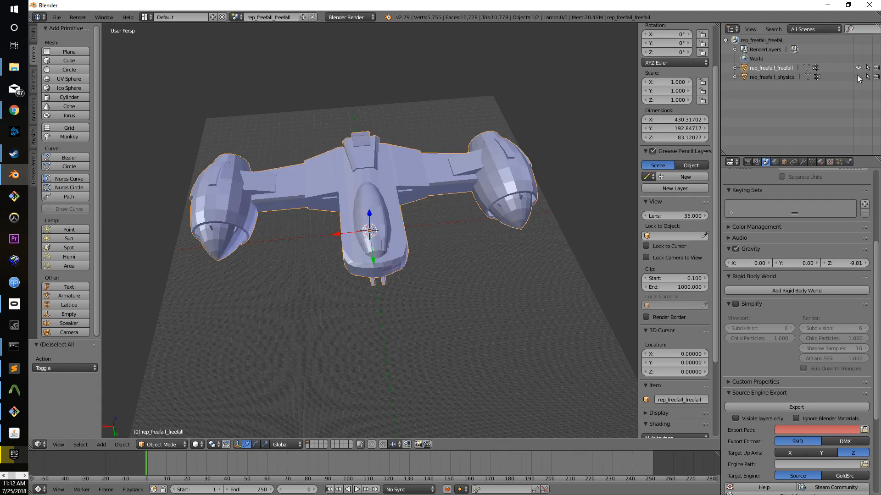
Deselect everything and add a cube primitive at the 3D cursor.
key(a)
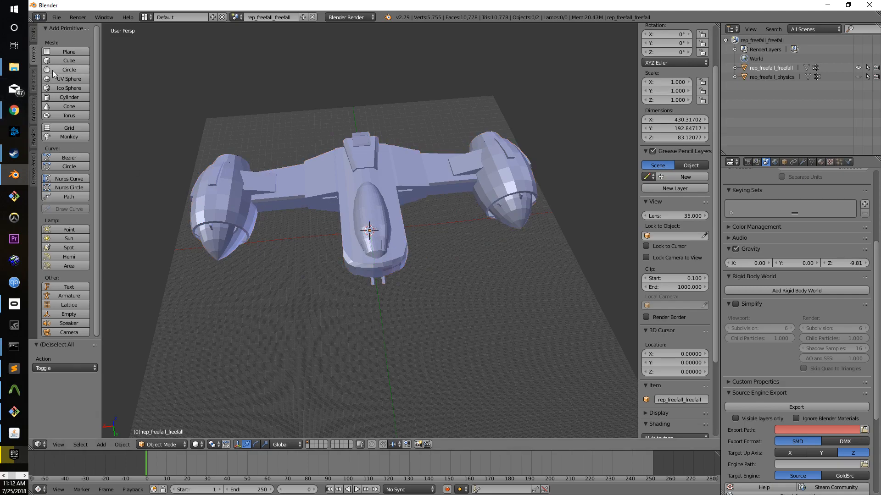
click(69, 60)
middle_drag(317, 290, 407, 244)
scroll(407, 244, up, 8)
scroll(406, 242, up, 6)
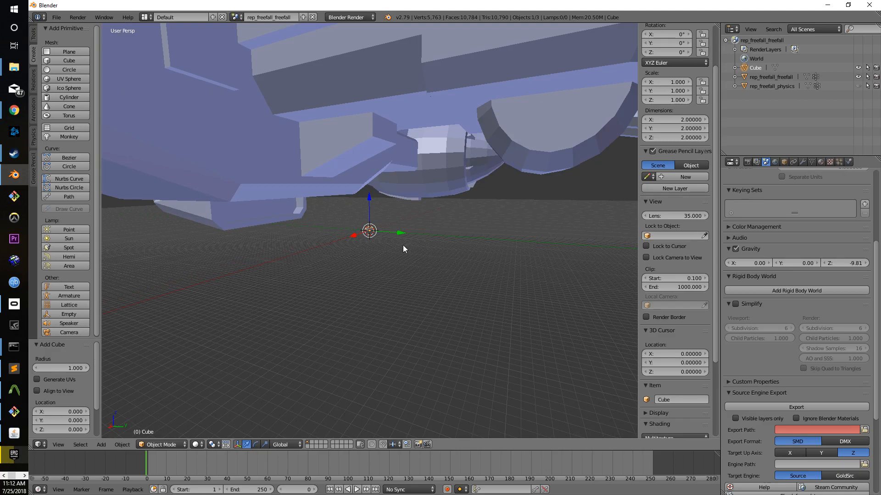
Scale the cube's geometry up about 52 times in Edit Mode, and shrink it to fit the fuselage's width.
key(Tab)
mouse_move(366, 259)
middle_down()
mouse_move(360, 293)
mouse_move(367, 272)
middle_up()
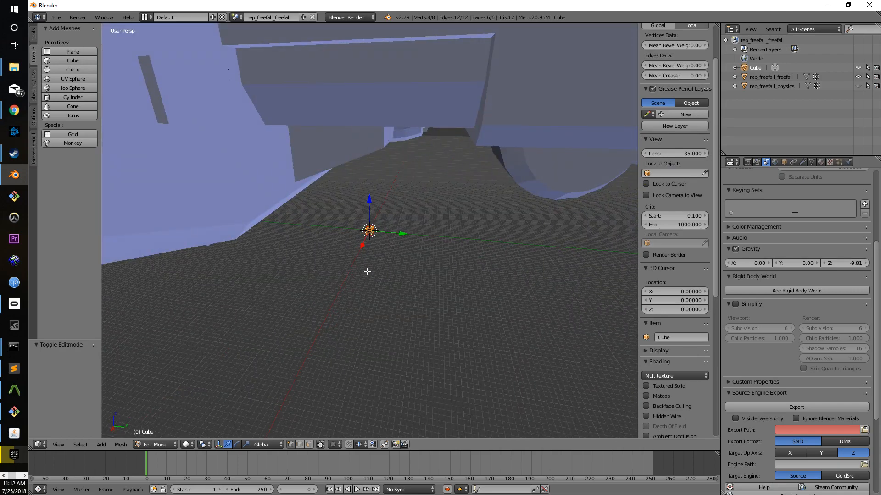
key(s)
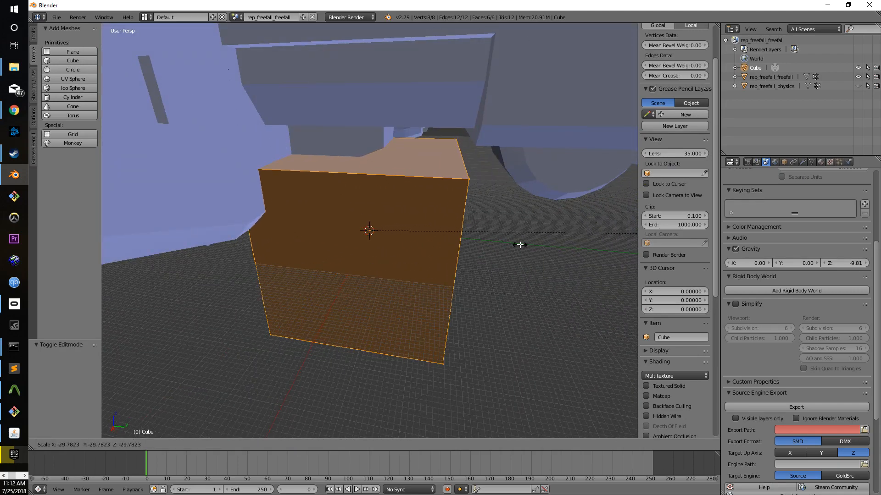
click(358, 297)
scroll(373, 291, down, 6)
middle_drag(418, 288, 533, 309)
key(s)
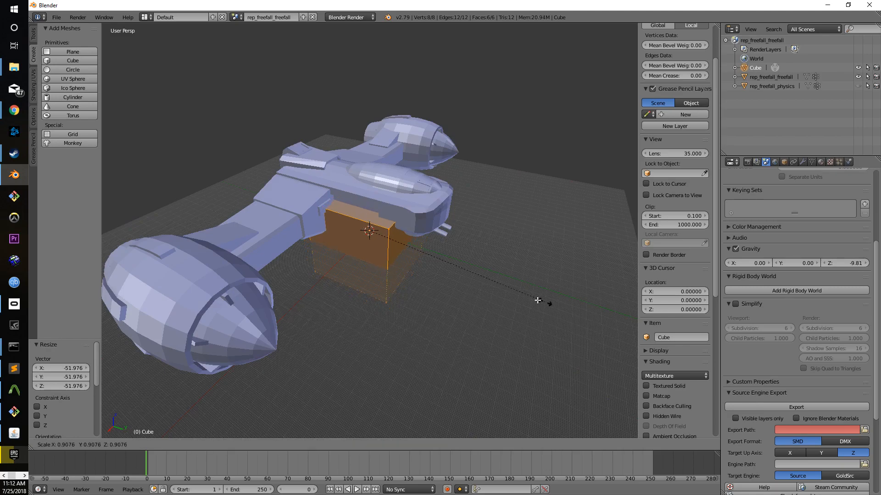
click(443, 280)
Raise the cube's geometry about 60.35 units along Z, onto the fuselage behind the cockpit canopy.
middle_drag(443, 281, 428, 280)
drag(369, 202, 369, 151)
middle_drag(370, 151, 427, 262)
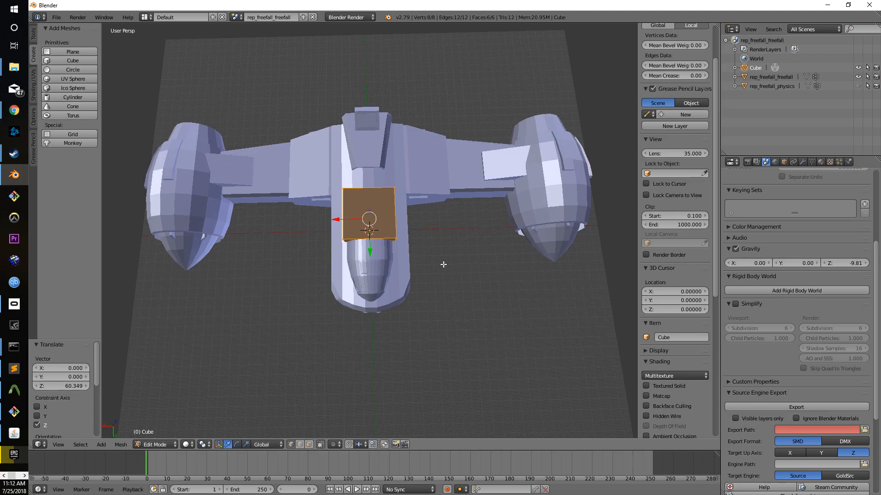
middle_drag(404, 237, 390, 168)
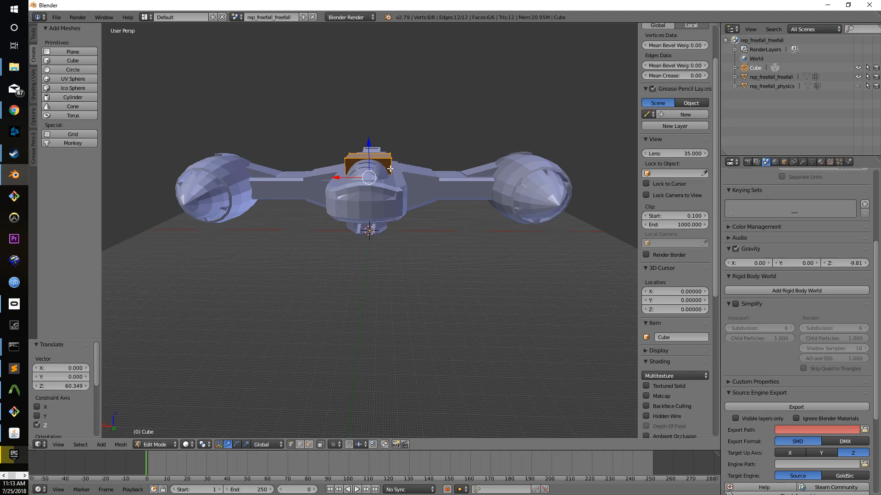
middle_drag(390, 168, 445, 249)
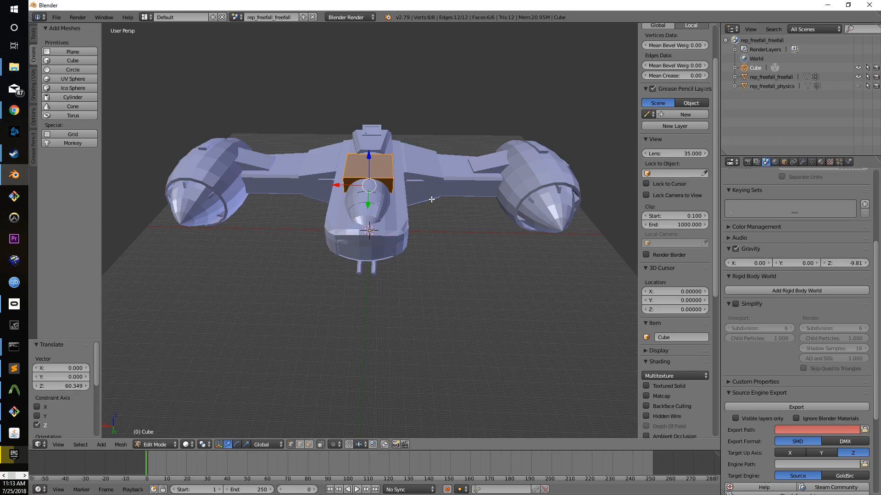
Move the cube's geometry along X to one side of the ship's centerline.
scroll(430, 196, up, 2)
middle_drag(428, 188, 375, 204)
scroll(400, 208, down, 5)
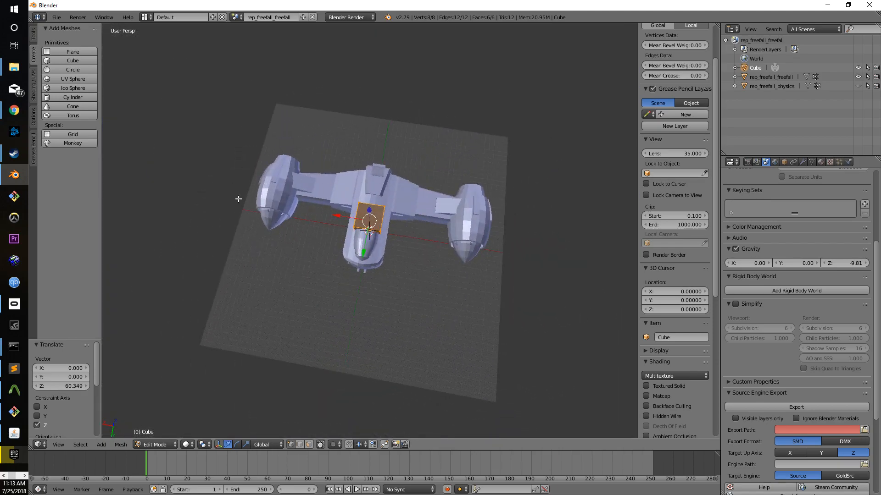
scroll(291, 201, up, 3)
scroll(366, 248, up, 3)
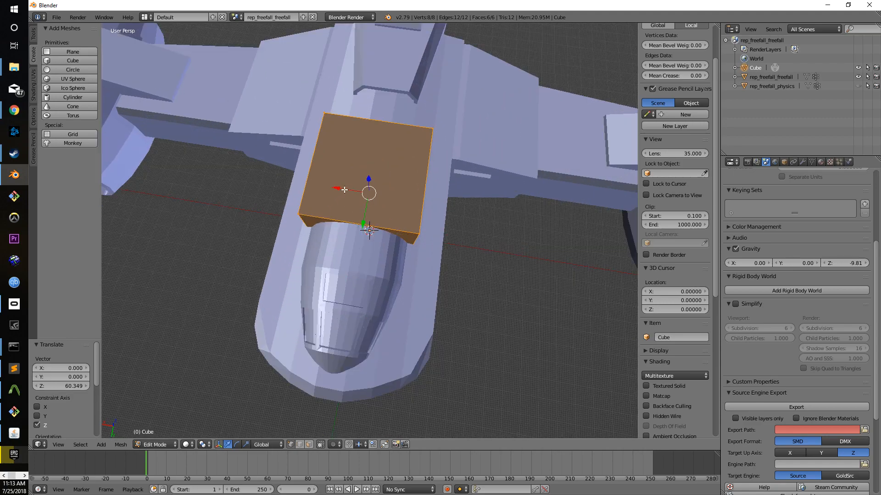
key(g)
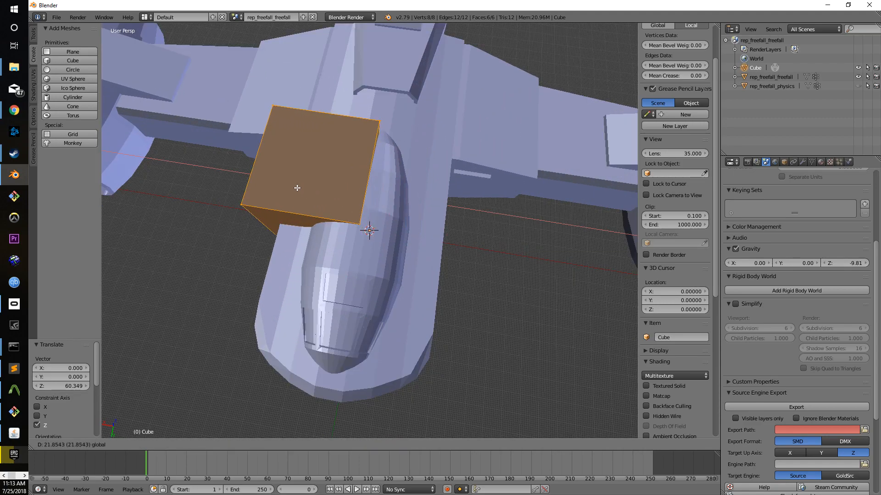
click(293, 187)
Nudge the cube along X by about -0.75 and -0.34 to align its inner face with the ship's centerline.
middle_drag(293, 187, 410, 228)
drag(269, 263, 271, 261)
middle_drag(393, 259, 529, 217)
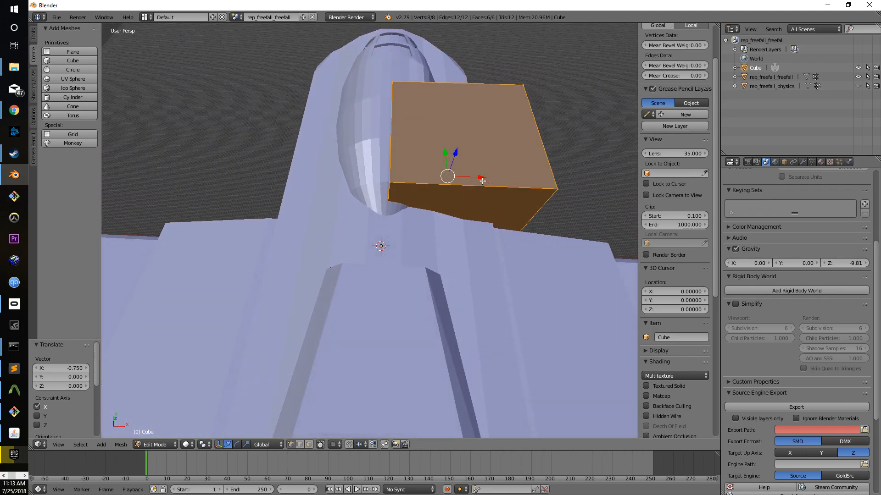
drag(482, 177, 480, 177)
middle_drag(501, 206, 324, 199)
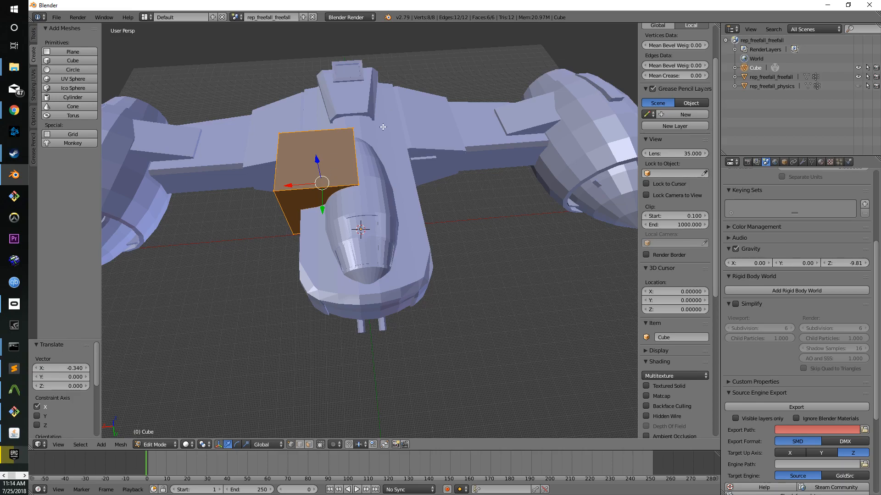
Lower the cube about 12.12 units along Z so its top sits near the fuselage's upper surface.
middle_drag(360, 406, 411, 363)
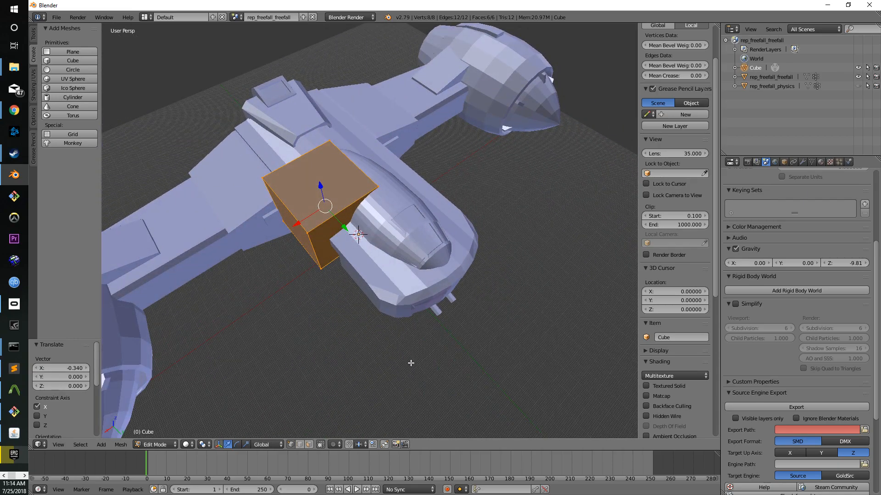
middle_drag(331, 197, 334, 212)
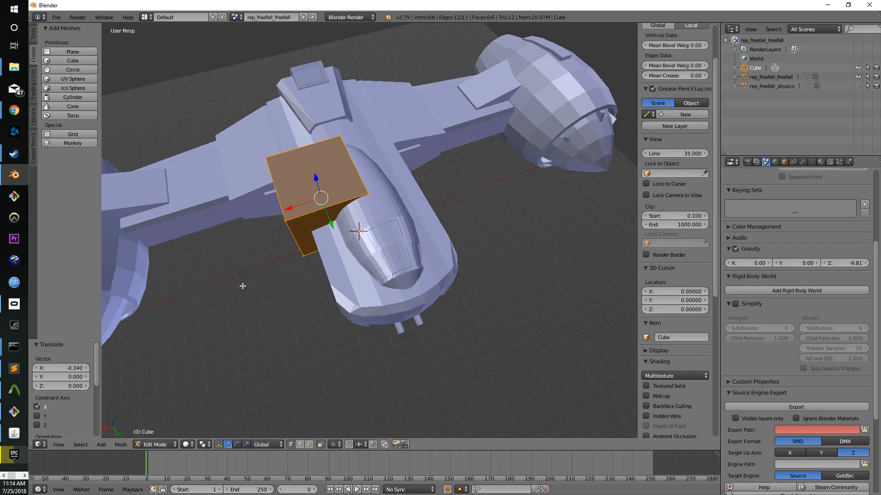
middle_drag(242, 286, 296, 278)
middle_drag(317, 218, 418, 174)
key(g)
key(z)
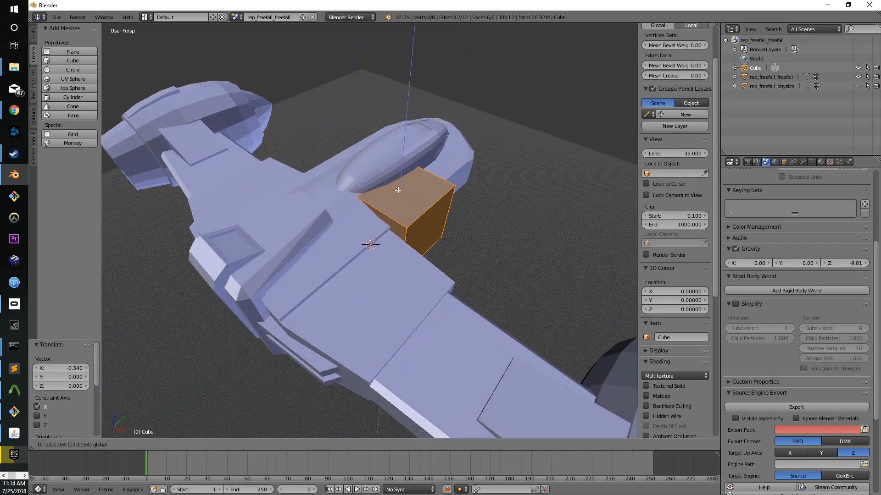
click(397, 188)
Move the cube about 61.5 units forward along Y to the ship's nose.
middle_drag(442, 142, 337, 216)
drag(339, 214, 424, 256)
middle_drag(424, 256, 520, 257)
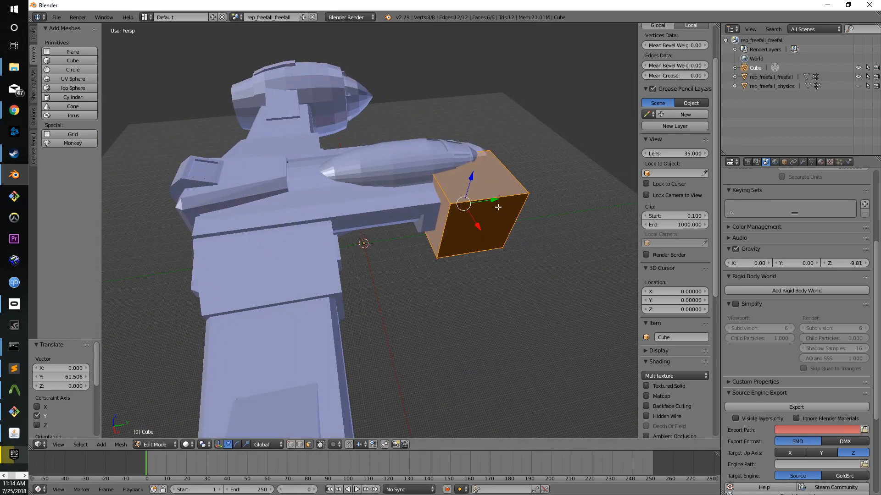
Lengthen the cube by moving its rear face about -129.9 and -10.64 units along Y to the ship's tail.
right_click(444, 216)
key(e)
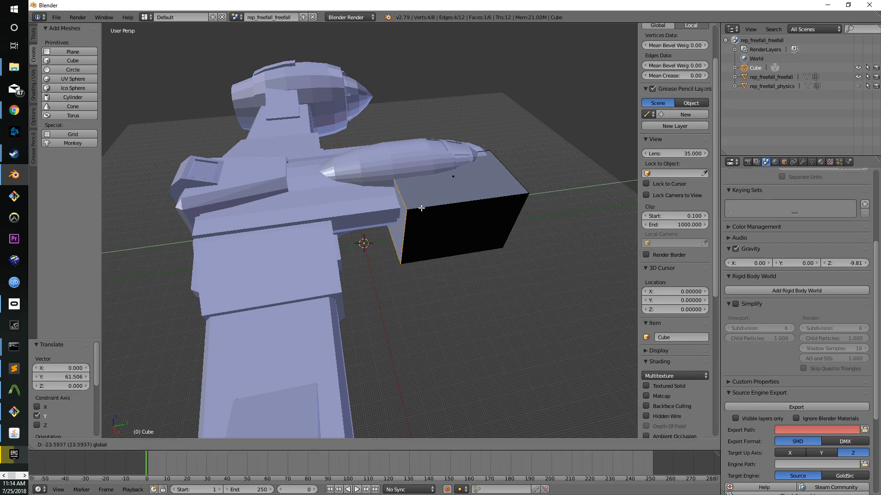
click(242, 226)
middle_drag(241, 227, 331, 267)
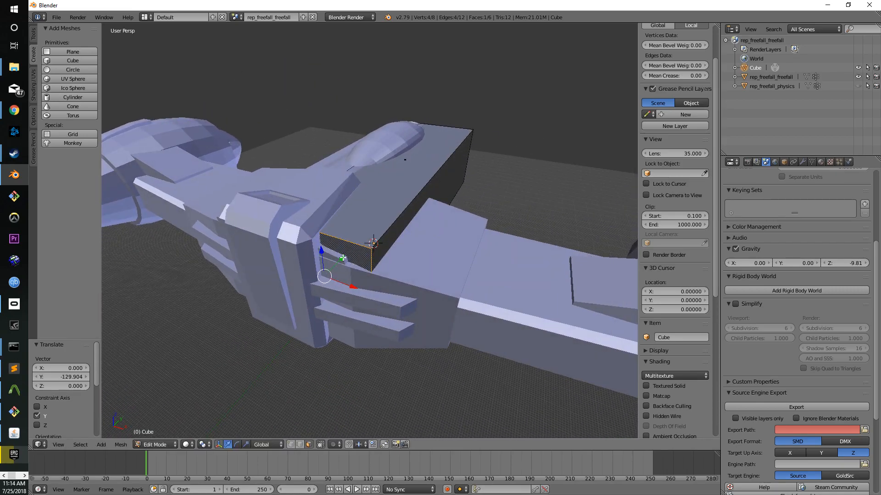
key(e)
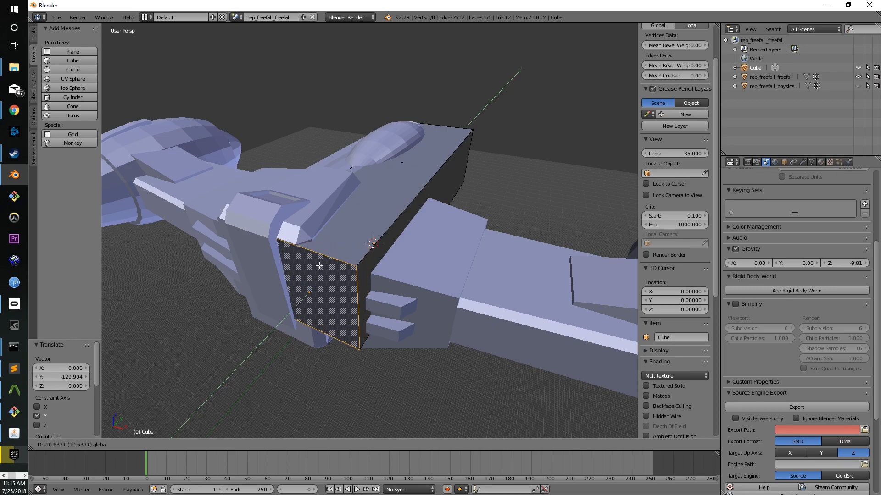
click(318, 265)
middle_drag(318, 265, 337, 257)
Subdivide the entire box once with one cut.
key(a)
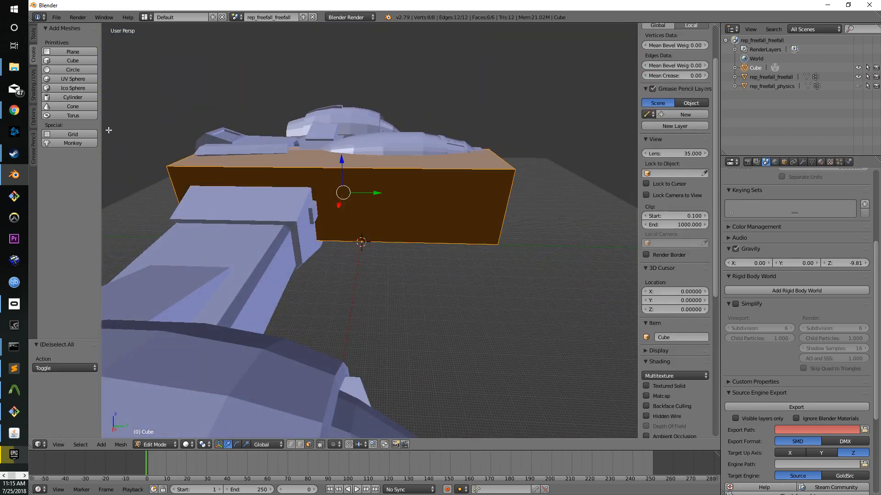
click(33, 38)
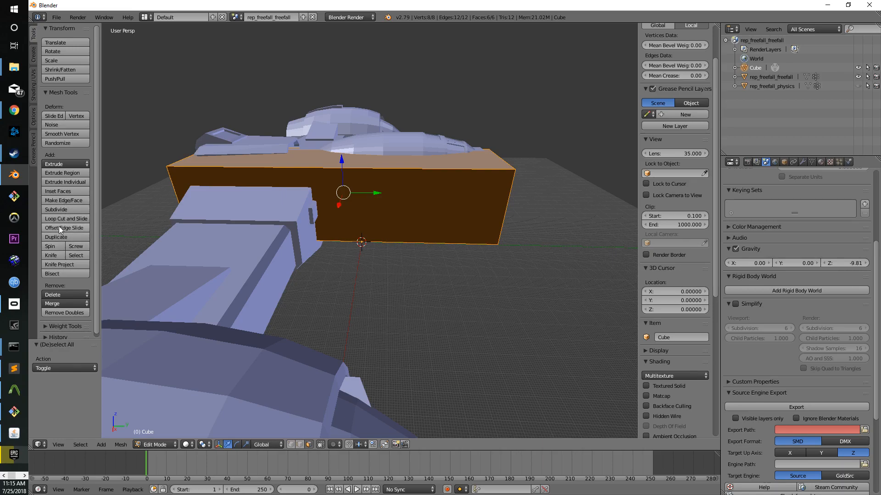
click(60, 209)
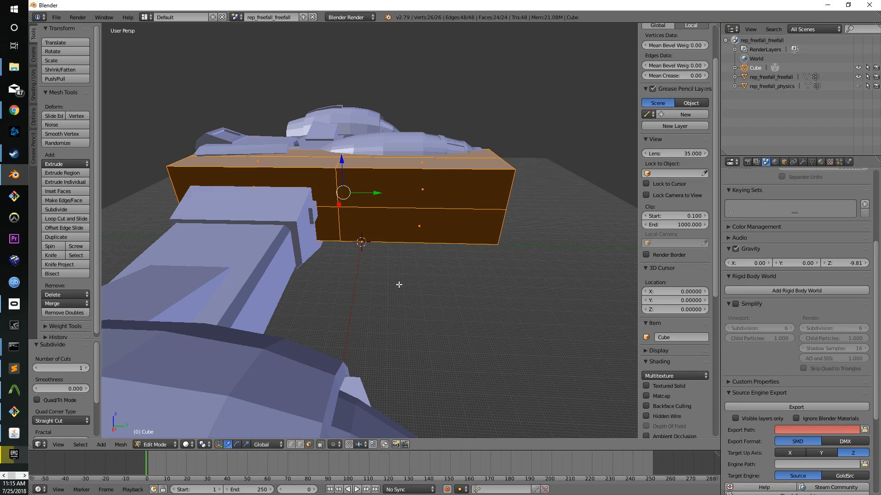
middle_drag(357, 247, 84, 182)
click(66, 209)
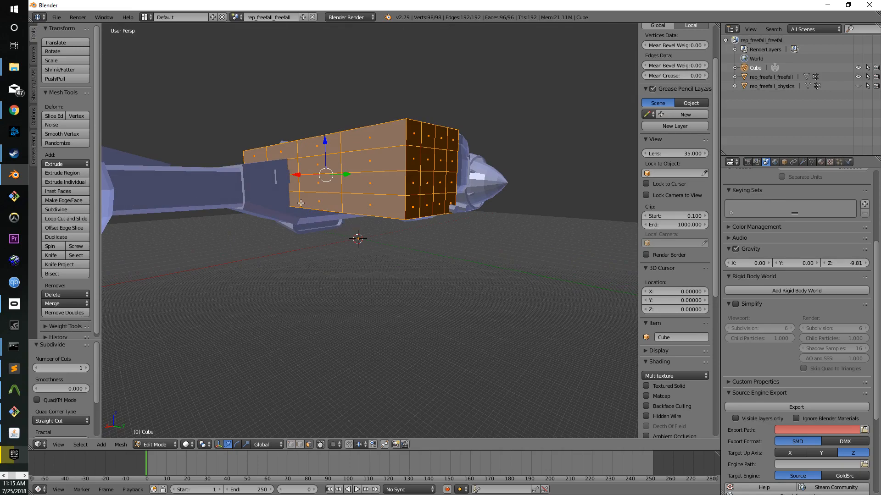
key(ctrl+z)
In edge select mode, select the nose end's bottom and middle horizontal edges and raise them about 9.58 units along Z.
middle_drag(301, 203, 283, 461)
click(302, 445)
middle_drag(477, 178, 420, 168)
middle_drag(375, 235, 385, 258)
right_click(362, 206)
shift+right_click(333, 209)
middle_drag(361, 229, 337, 184)
shift+right_click(337, 184)
shift+right_click(354, 183)
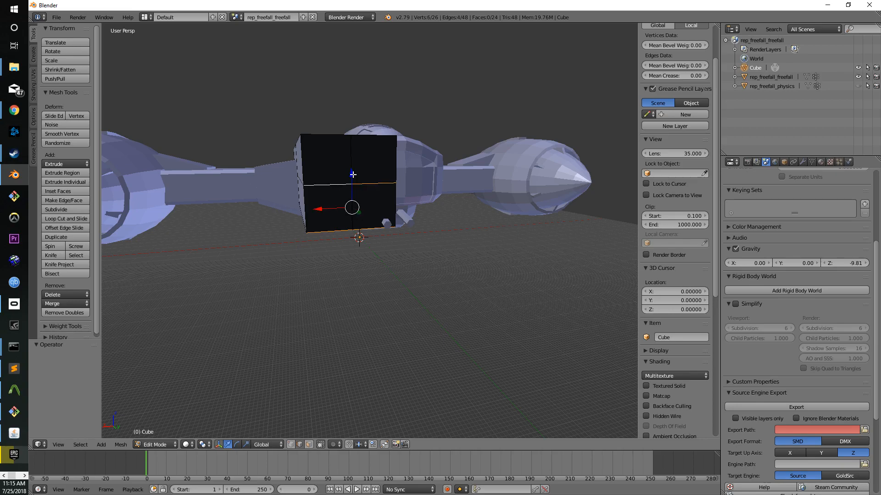
key(g)
key(z)
click(346, 158)
Fine-tune the selected nose edges along Z by about 2.17 and -1.27 units to match the fuselage's underside.
middle_drag(346, 159, 391, 98)
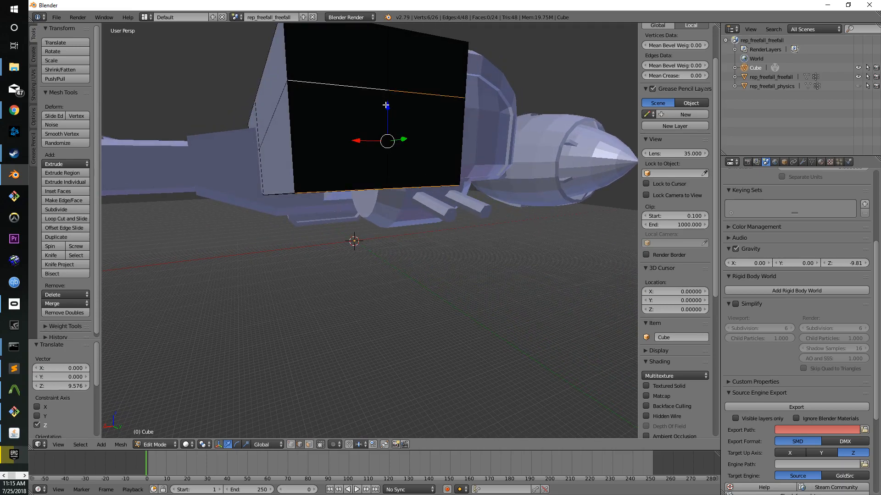
key(g)
key(z)
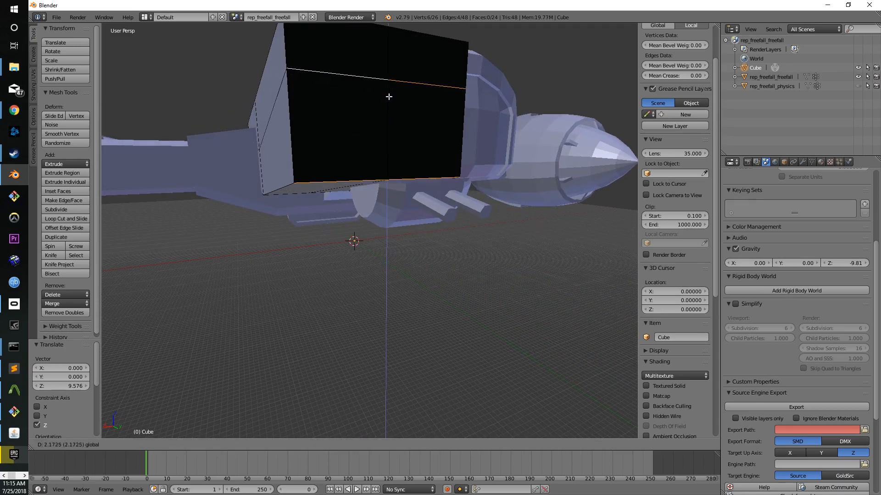
click(388, 96)
middle_drag(389, 97, 233, 97)
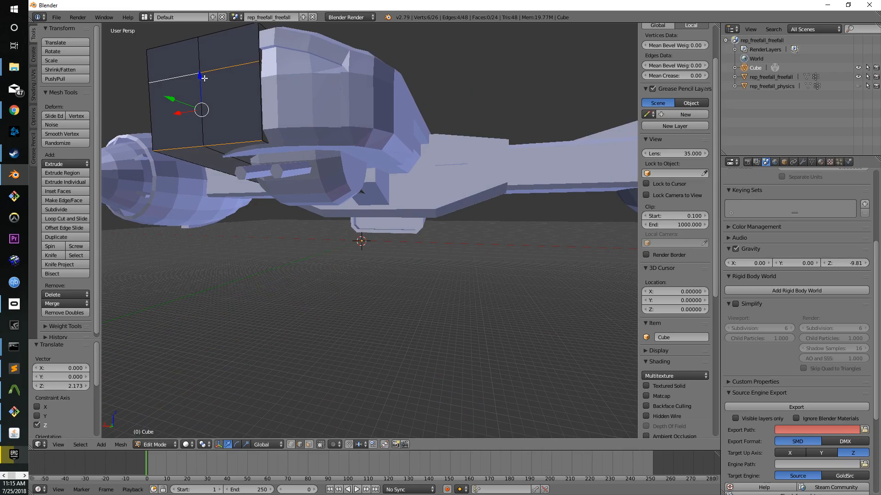
key(g)
key(z)
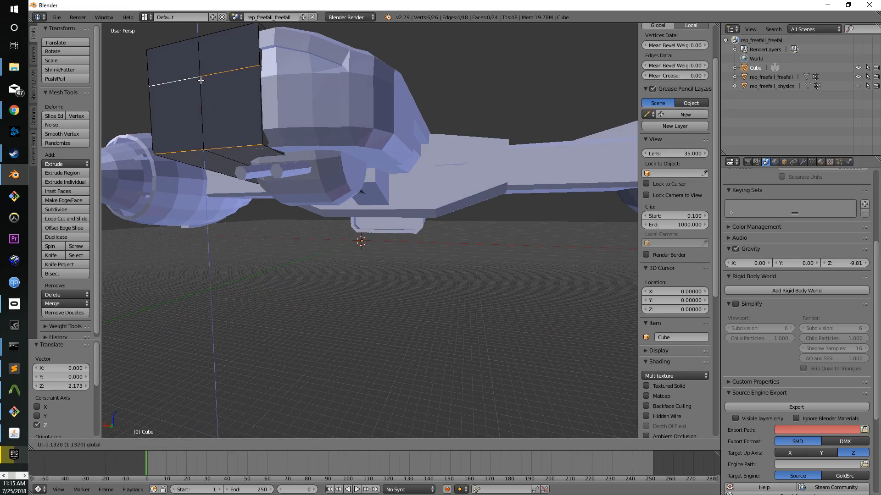
click(201, 81)
middle_drag(200, 80, 411, 191)
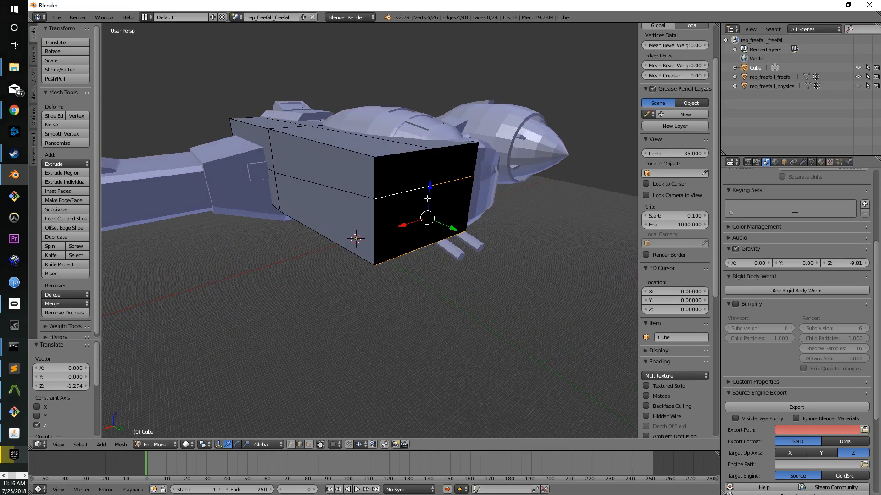
Chamfer the box's upper outer side by moving its two lengthwise edges about -5.16 along Z and -12.84 along X.
mouse_move(314, 194)
middle_down()
mouse_move(370, 180)
mouse_move(338, 177)
mouse_move(319, 192)
middle_up()
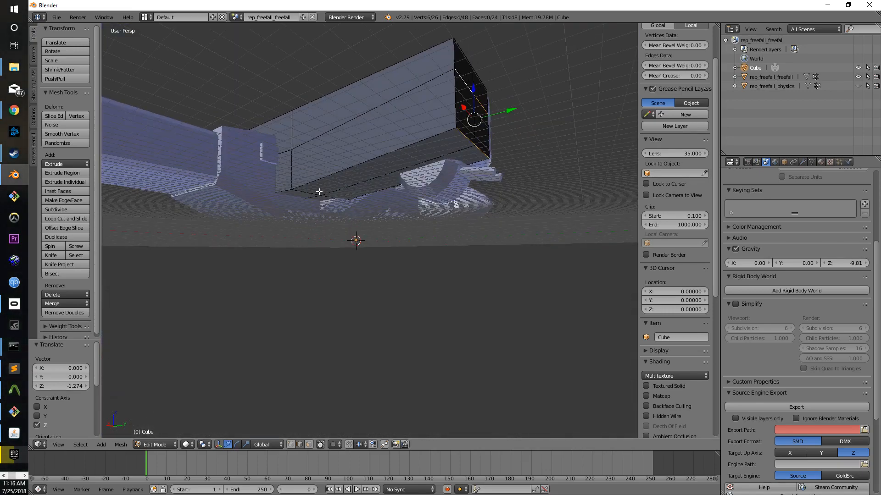
middle_drag(380, 170, 377, 173)
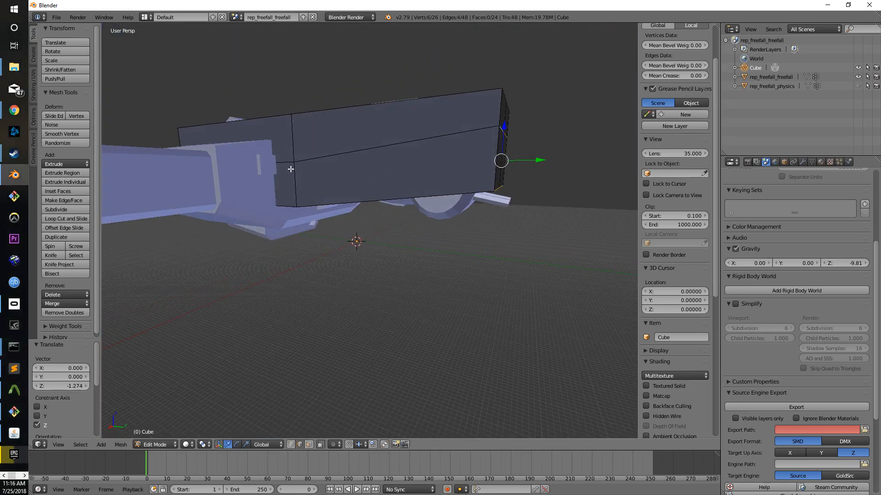
middle_drag(454, 161, 429, 169)
middle_drag(326, 175, 381, 227)
right_click(417, 221)
right_click(464, 194)
shift+right_click(405, 238)
key(g)
key(z)
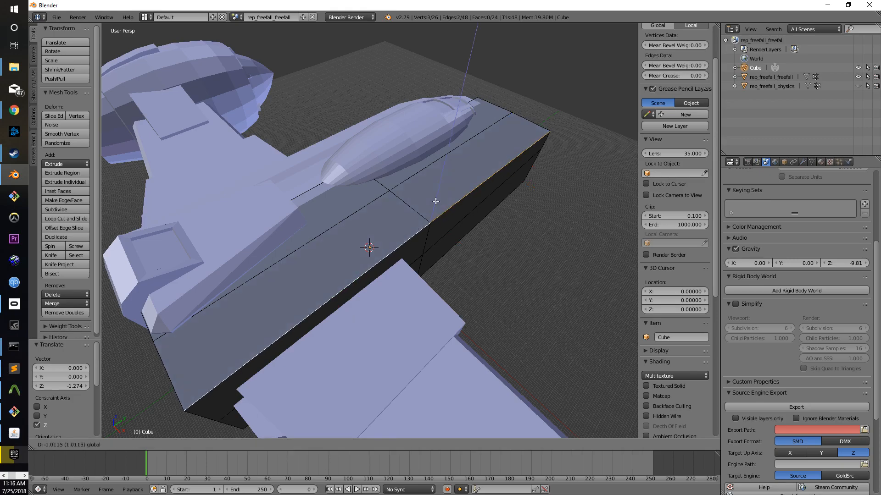
click(448, 246)
key(g)
key(x)
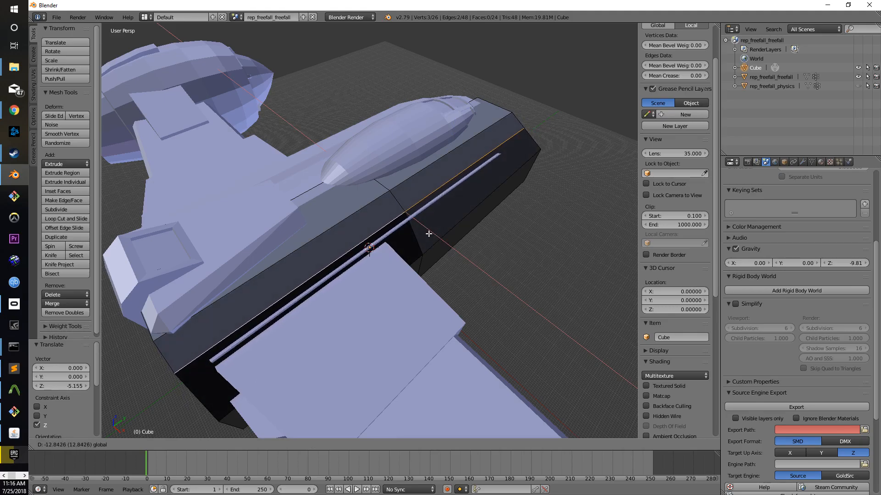
click(429, 233)
Check the upper outer edges in wireframe and nudge them about -0.86 along Z to fit the hull.
key(z)
mouse_move(458, 234)
middle_down()
mouse_move(486, 204)
mouse_move(498, 197)
mouse_move(500, 204)
mouse_move(465, 136)
middle_up()
key(z)
mouse_move(441, 112)
mouse_down()
mouse_move(439, 120)
mouse_move(439, 109)
mouse_up()
drag(471, 150, 444, 119)
mouse_move(461, 204)
middle_down()
mouse_move(368, 202)
mouse_move(356, 236)
mouse_move(350, 202)
mouse_move(367, 214)
mouse_move(349, 214)
mouse_move(359, 236)
mouse_move(388, 244)
mouse_move(372, 225)
mouse_move(357, 236)
middle_up()
key(z)
key(z)
Pull the nose end's lower outer vertical edge about -13.69 along X, and move it rearward along Y.
right_click(361, 205)
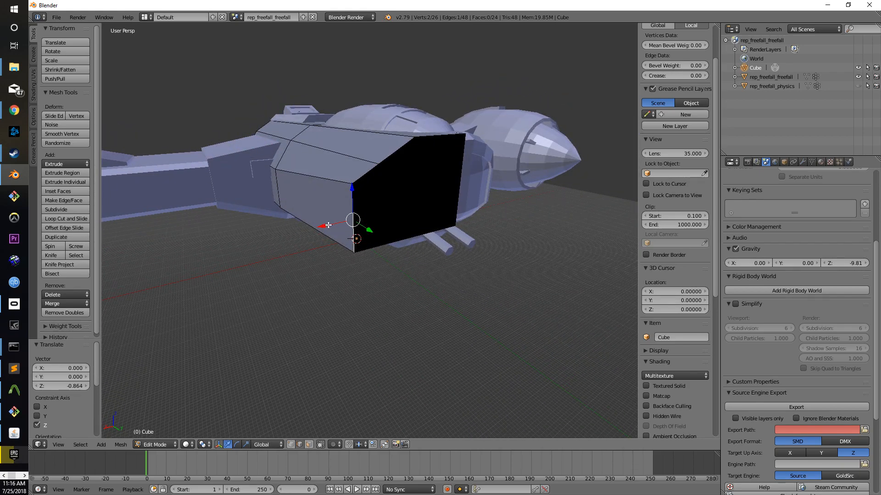
key(g)
key(x)
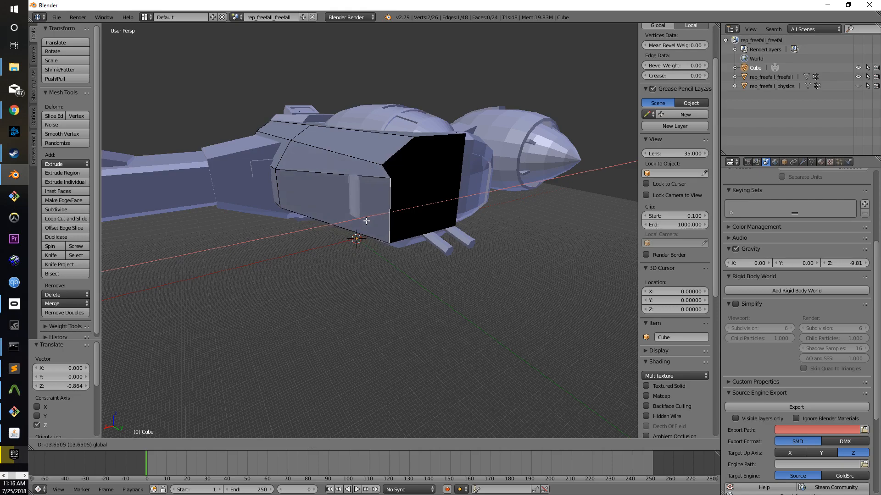
click(392, 223)
key(g)
key(y)
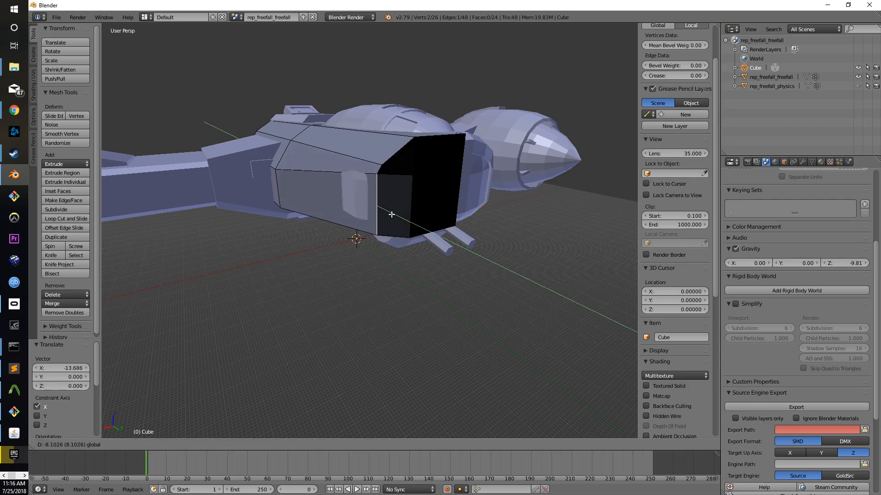
click(381, 197)
Fine-tune that vertical edge by about 2.32 and 0.81 along X, and -2.37 along Y.
key(g)
key(x)
click(306, 253)
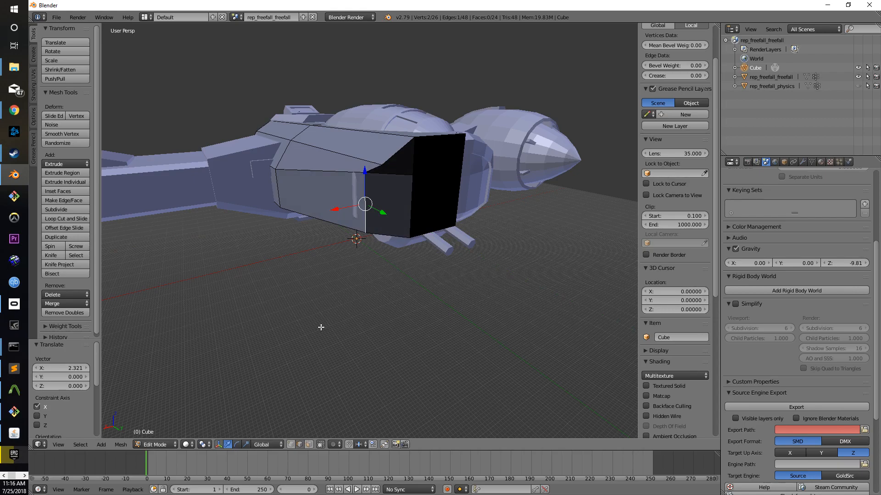
middle_drag(354, 218, 301, 269)
key(g)
key(x)
click(303, 268)
key(g)
key(y)
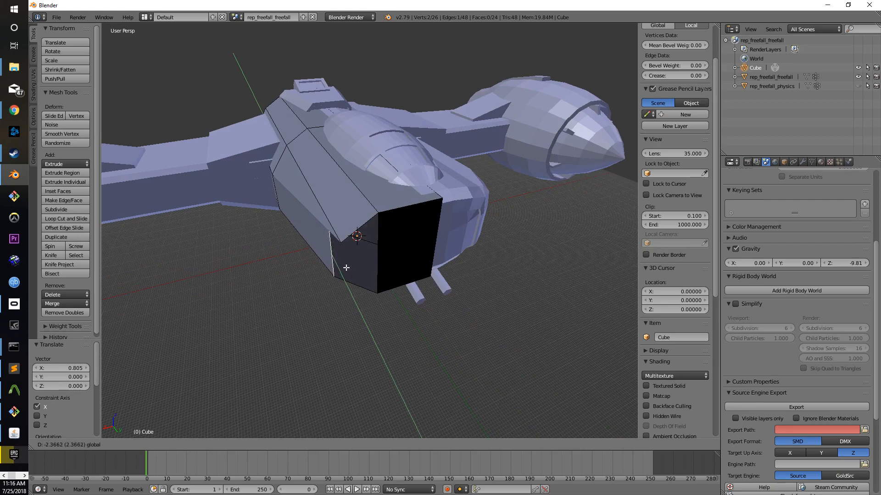
click(346, 268)
Move the nose end's upper outer corner vertex about -15.48 along Y and -4.70 along X.
middle_drag(346, 268, 383, 264)
right_click(325, 218)
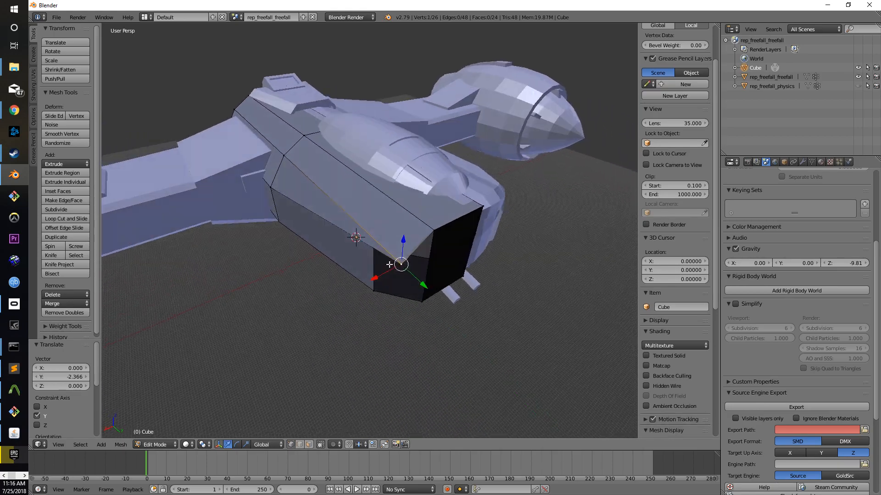
key(g)
key(y)
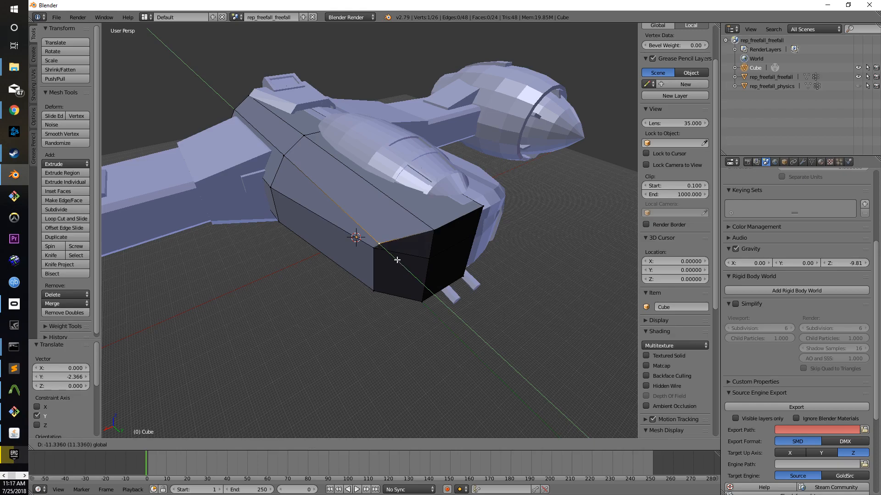
click(393, 253)
key(g)
key(x)
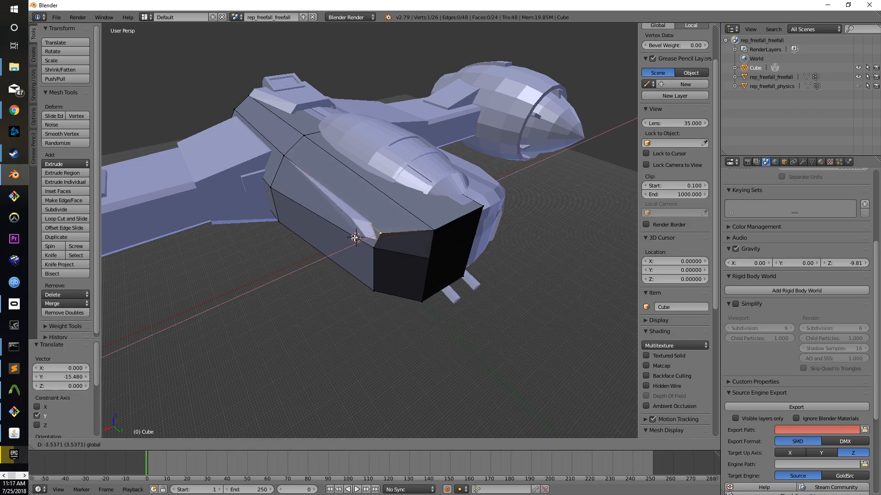
click(356, 236)
Shift the upper outer corner vertex another -9.69 along Y and 4.87 along X to follow the hull.
key(g)
key(y)
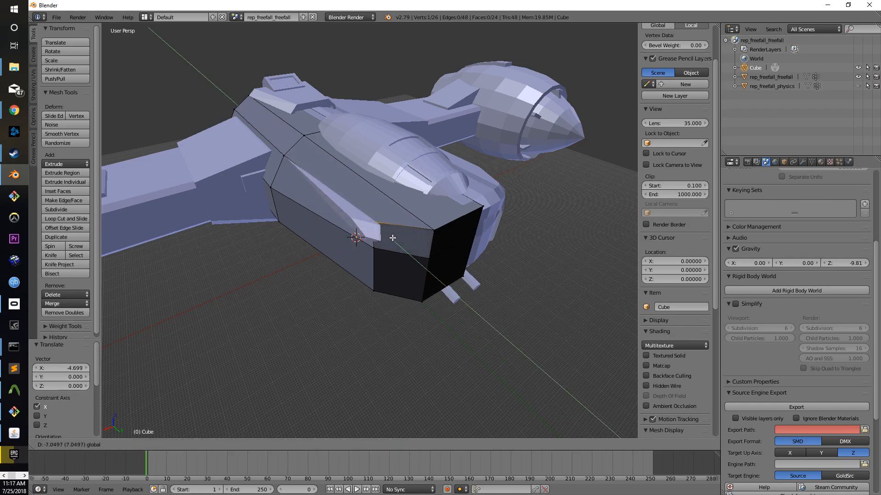
click(389, 235)
key(g)
key(x)
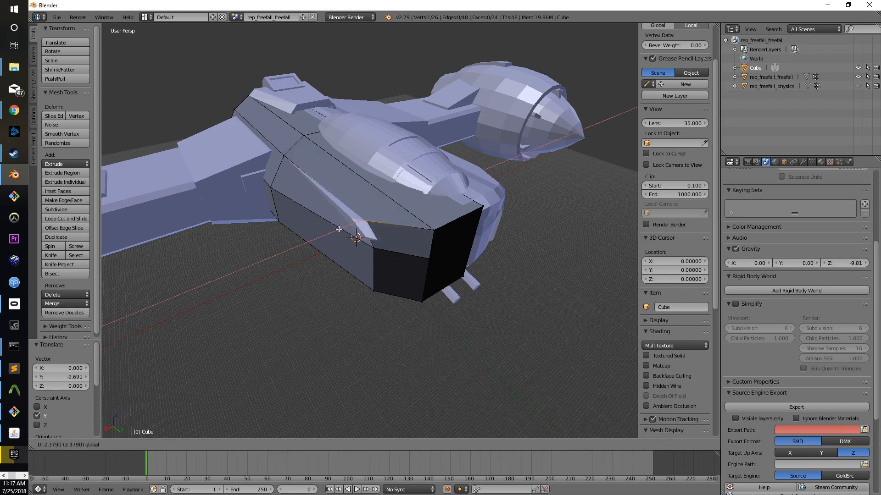
click(332, 229)
Move the middle vertex of the nose end's top edge about -14.05 along Y.
middle_drag(332, 229, 359, 256)
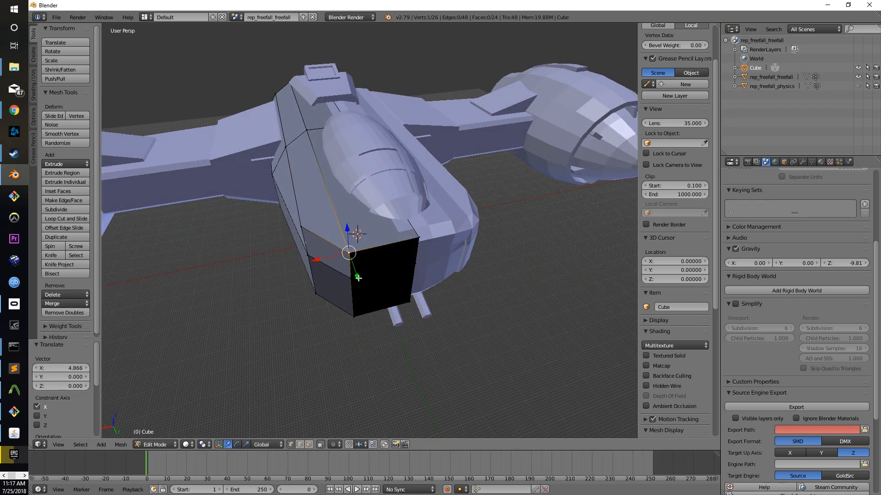
key(g)
key(y)
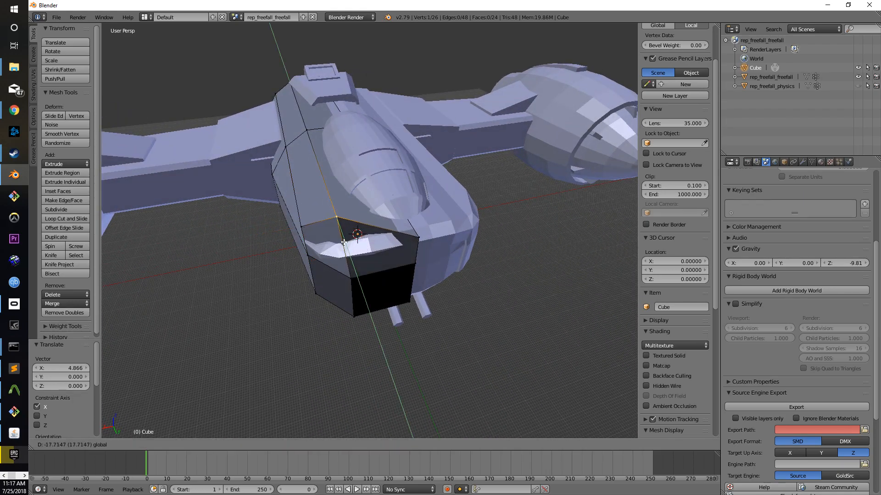
click(339, 214)
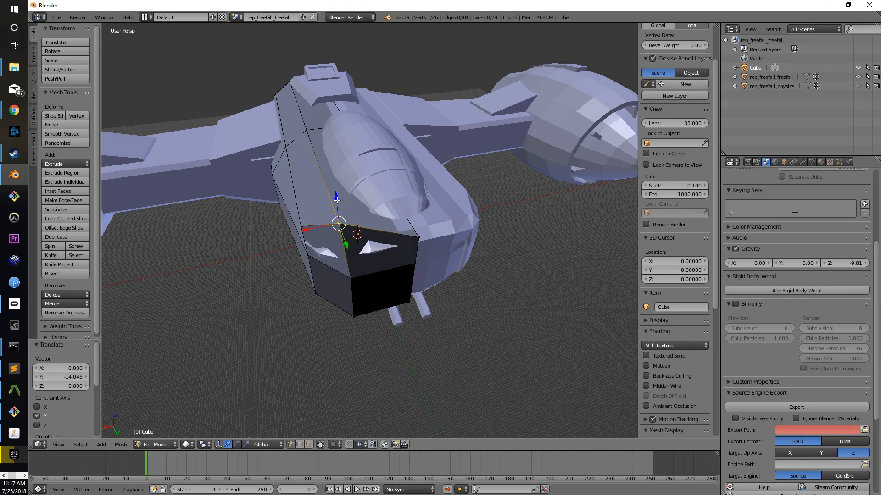
Adjust the middle vertex of the nose end's top edge along Z and Y, finishing with about -1.65 along Z.
key(g)
key(z)
click(344, 222)
key(g)
key(y)
click(347, 254)
key(g)
key(z)
click(357, 264)
Shift the same top middle vertex about 1.69 along Y and about -1.05 along Z.
key(g)
key(y)
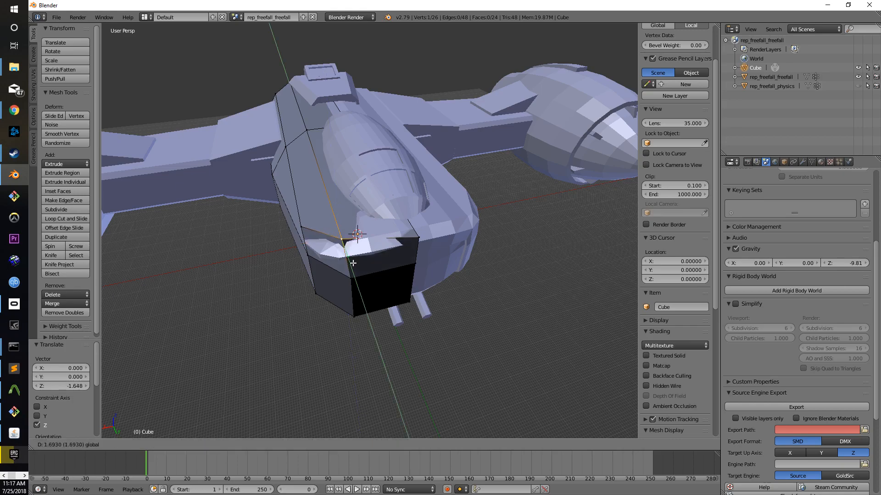
click(353, 265)
key(g)
key(z)
click(409, 231)
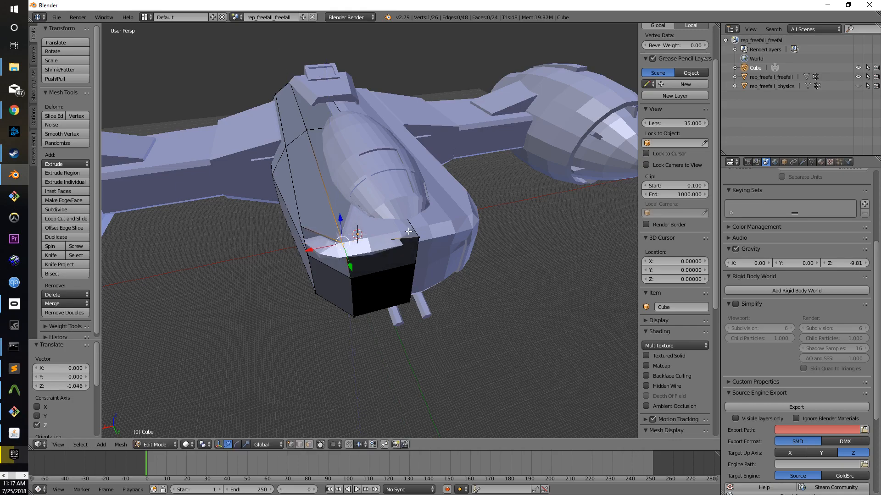
Fine-tune the top middle vertex along X and Y and lower it about another 0.61 along Z.
drag(315, 252, 344, 247)
drag(370, 215, 370, 206)
drag(381, 249, 384, 256)
drag(374, 213, 373, 214)
scroll(358, 275, up, 3)
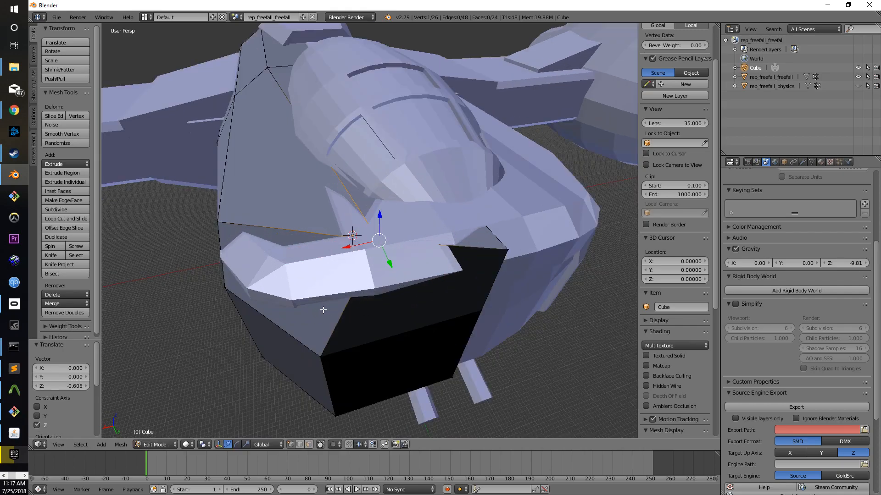
Raise the nose end's mid-height middle vertex about 0.31 along Z and shift the top middle vertex about 3.44 along X.
drag(393, 261, 317, 317)
right_click(325, 353)
drag(326, 357, 357, 306)
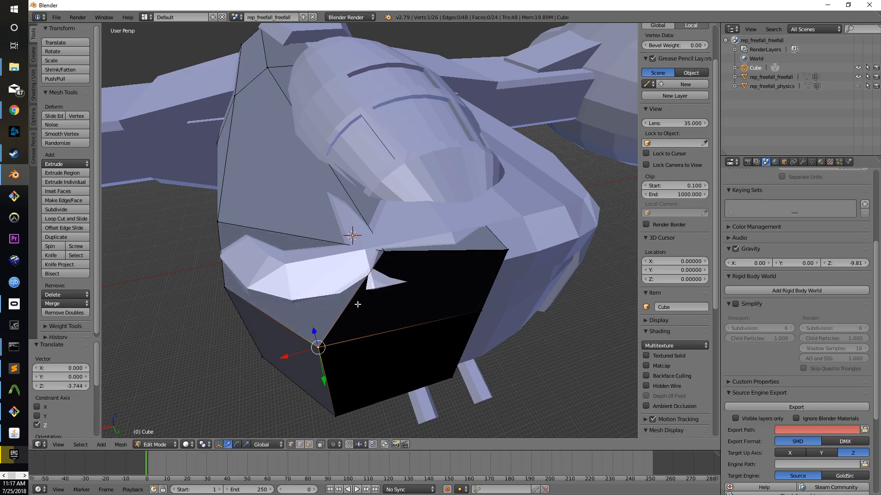
drag(313, 335, 316, 328)
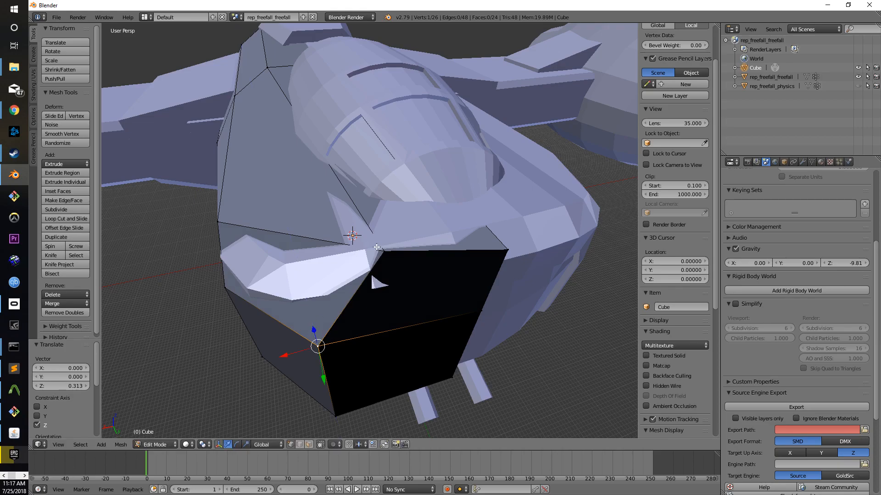
key(g)
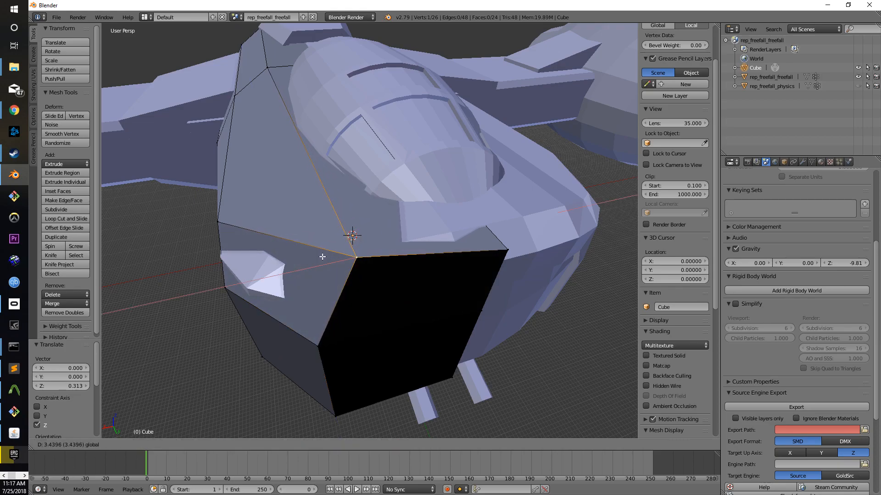
drag(323, 257, 319, 258)
Move the nose end's mid-height vertex about -3.86 along Y and pull the bottom vertex below it back along Y.
key(z)
middle_drag(415, 263, 509, 232)
scroll(473, 248, down, 2)
key(z)
right_click(576, 120)
drag(614, 120, 601, 120)
key(z)
right_click(563, 188)
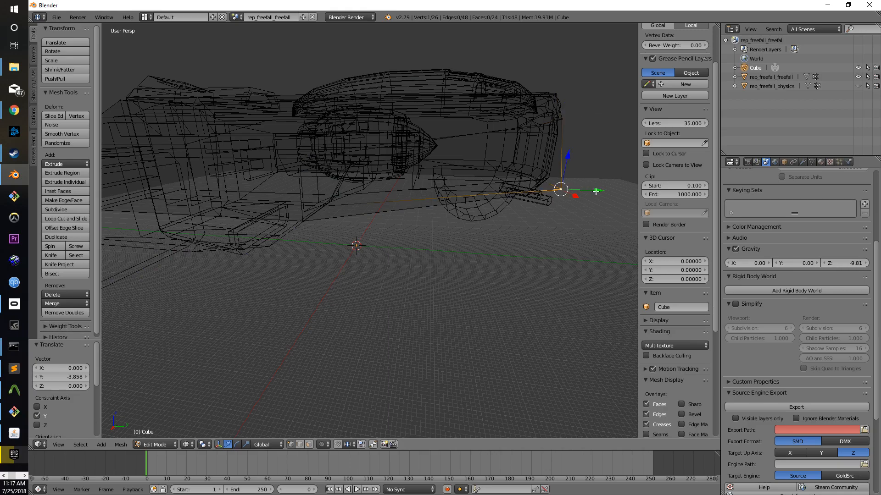
key(g)
key(y)
click(578, 184)
Lower the nose end's mid-height middle vertex along Z and shift it about 0.75 along Y.
key(z)
middle_drag(596, 185, 522, 204)
right_click(402, 191)
drag(409, 167, 410, 223)
drag(425, 257, 433, 252)
middle_drag(485, 264, 373, 288)
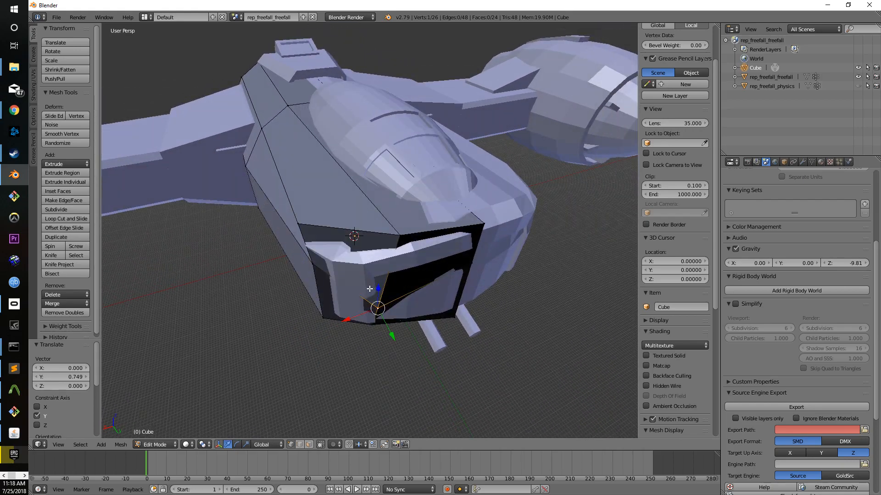
Move the nose end's outer mid-height vertex about -1.63 along Y and shift the top middle vertex along Y.
right_click(316, 270)
drag(282, 273, 328, 302)
right_click(401, 242)
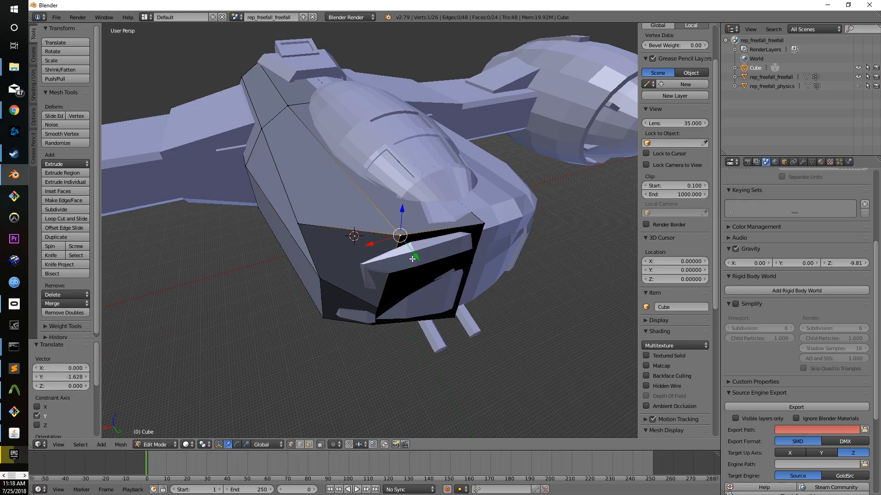
drag(421, 260, 410, 304)
Shift the nose end's bottom middle vertex about 0.82 along X and fine-tune its position along Y.
right_click(377, 314)
mouse_move(352, 317)
mouse_down()
mouse_move(361, 317)
mouse_move(350, 315)
mouse_up()
middle_drag(378, 321, 385, 299)
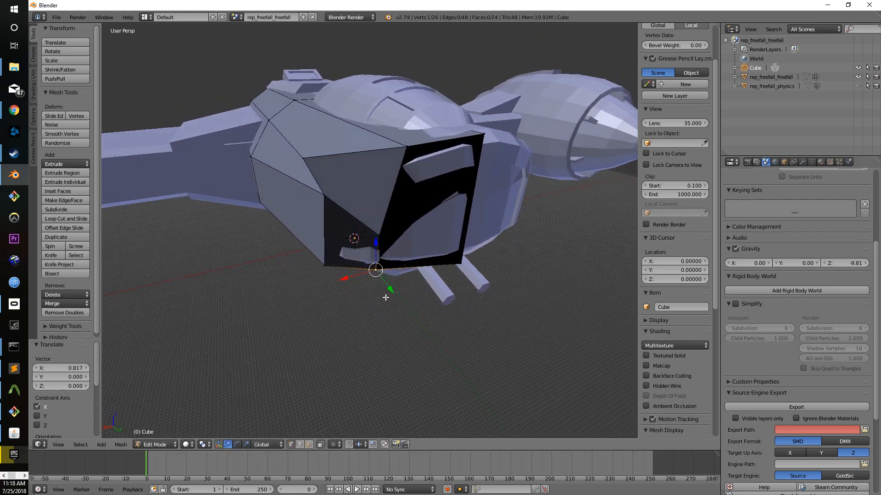
drag(390, 290, 392, 293)
drag(377, 253, 389, 280)
middle_drag(389, 279, 362, 270)
Move the mid-height vertex on the nose end's inner edge about 0.87 along Y.
right_click(233, 155)
middle_drag(209, 162, 270, 243)
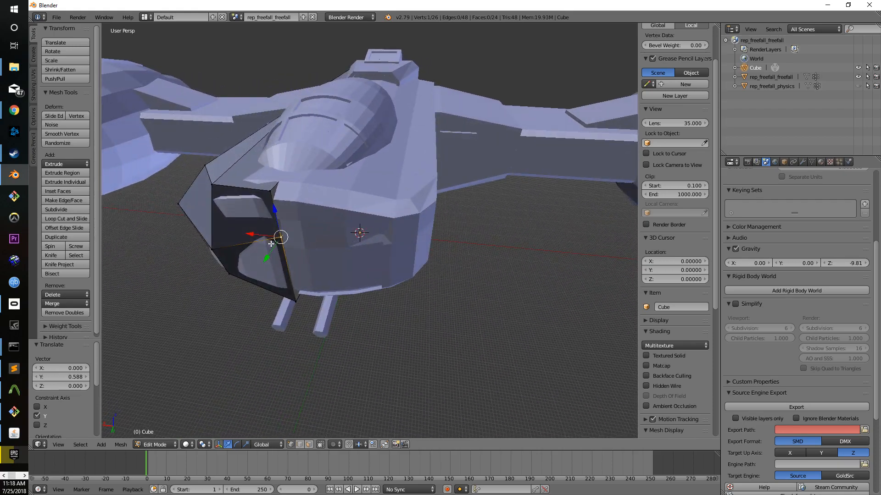
drag(268, 255, 265, 258)
Examine the whole collision hull against the ship from several sides in wireframe and solid shading.
middle_drag(275, 240, 482, 230)
scroll(350, 250, down, 6)
scroll(475, 264, up, 4)
middle_drag(474, 265, 387, 253)
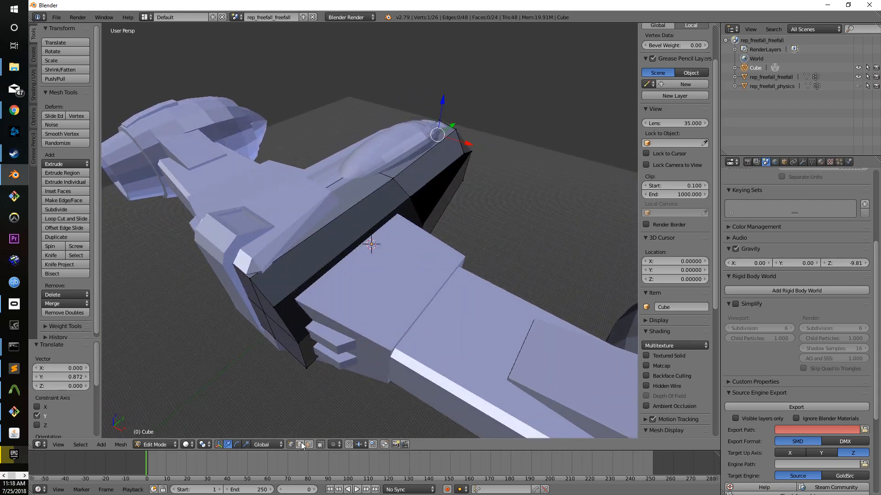
key(a)
key(z)
mouse_move(434, 239)
middle_down()
mouse_move(453, 232)
mouse_move(474, 202)
mouse_move(477, 237)
mouse_move(497, 222)
mouse_move(500, 201)
mouse_move(482, 216)
mouse_move(413, 218)
mouse_move(320, 205)
middle_up()
key(z)
key(a)
key(z)
mouse_move(334, 114)
middle_down()
mouse_move(319, 257)
mouse_move(337, 245)
mouse_move(349, 214)
mouse_move(333, 223)
middle_up()
key(z)
mouse_move(404, 222)
middle_down()
mouse_move(340, 238)
mouse_move(284, 187)
middle_up()
scroll(306, 237, up, 3)
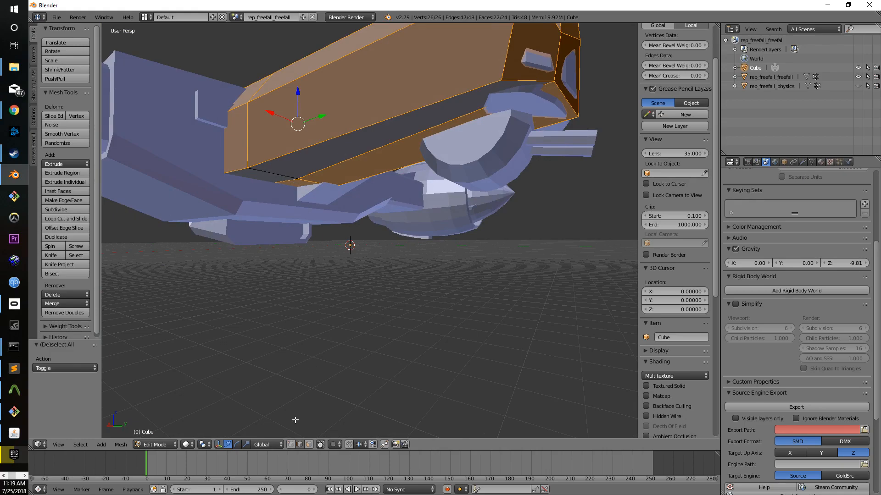
Move the cross edge on the rear part of the hull's underside about 16.41 along Y.
key(a)
right_click(286, 176)
shift+right_click(310, 182)
middle_drag(356, 204, 296, 153)
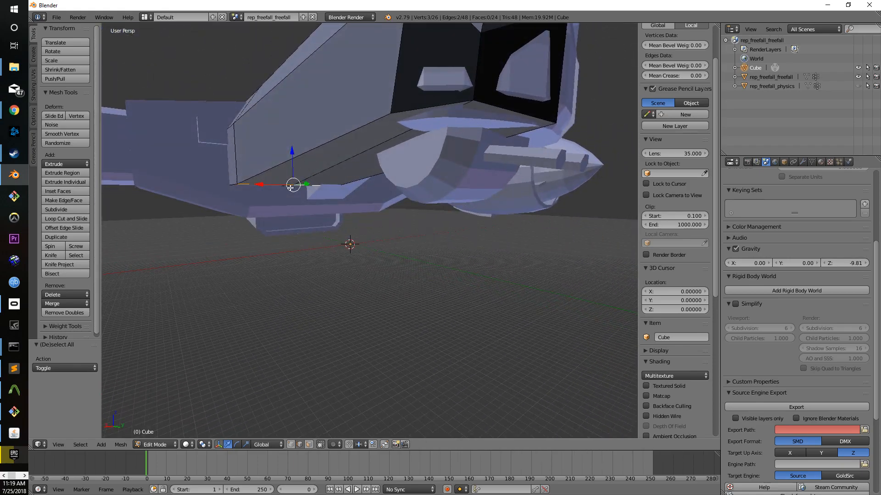
mouse_move(320, 185)
middle_down()
mouse_move(314, 178)
mouse_move(332, 189)
middle_up()
drag(293, 133, 318, 114)
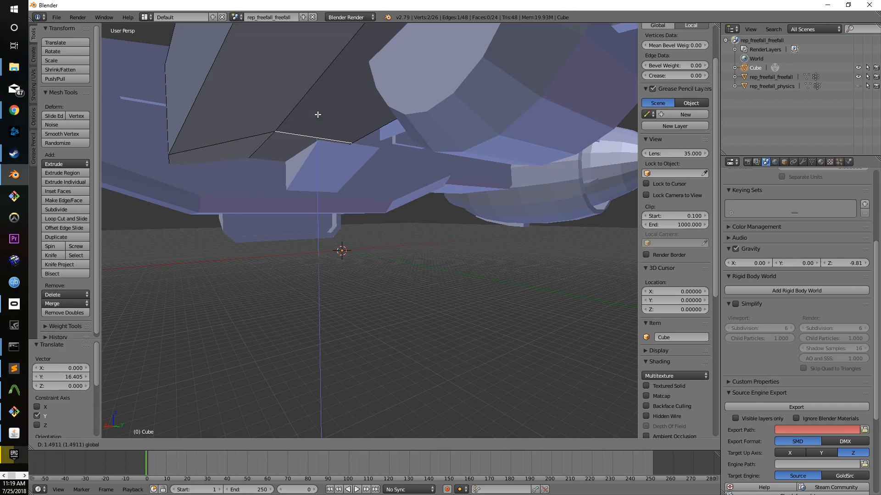
Raise the two connected cross edges on the hull's underside about 5.59 along Z.
middle_drag(342, 152, 389, 158)
right_click(350, 143)
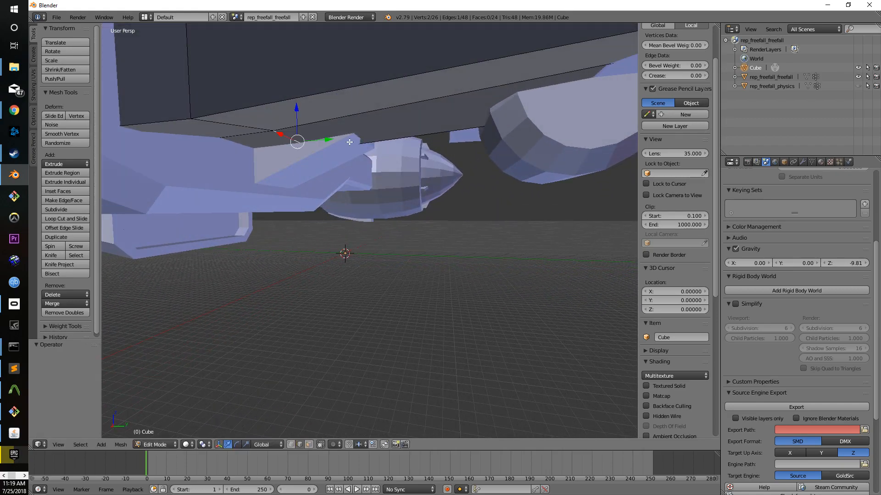
middle_drag(305, 134, 306, 158)
drag(291, 149, 321, 92)
middle_drag(321, 93, 377, 107)
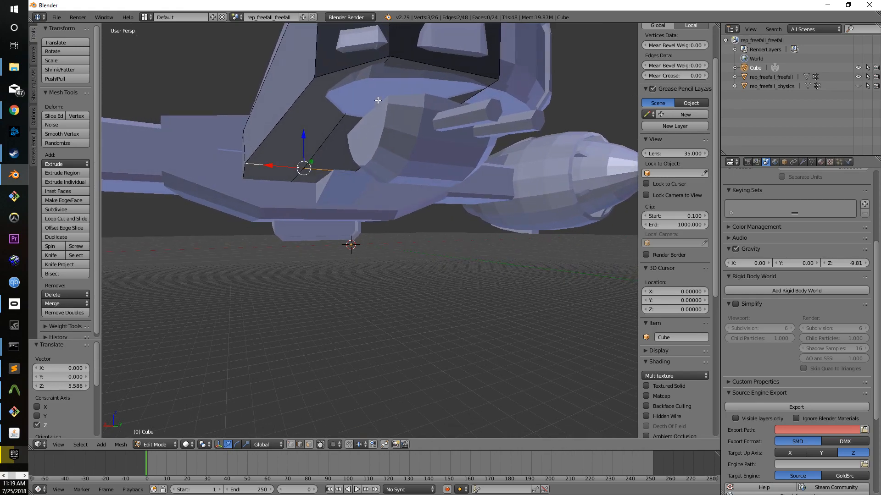
Lower the nose end's bottom middle vertex about 2.2 along Z and the inner bottom vertex about 0.19.
right_click(389, 59)
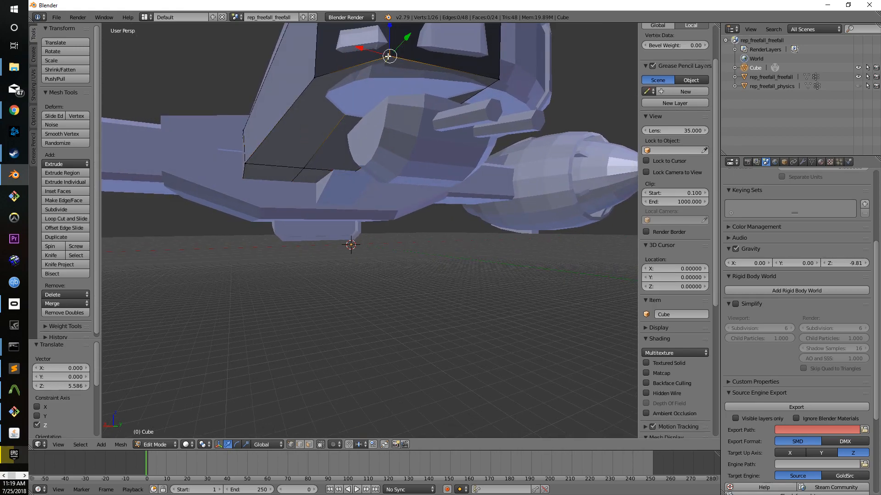
drag(388, 27, 388, 31)
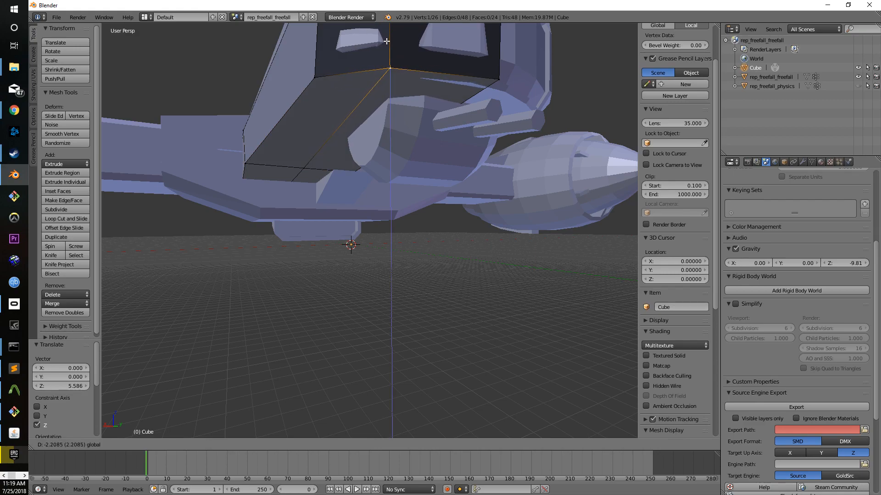
drag(387, 41, 387, 42)
drag(498, 49, 498, 51)
Select both underside cross edges again and raise them about 7.33 along Z.
mouse_move(539, 143)
middle_down()
mouse_move(477, 151)
mouse_move(521, 172)
mouse_move(577, 158)
mouse_move(402, 216)
mouse_move(299, 186)
mouse_move(227, 205)
mouse_move(390, 204)
mouse_move(380, 228)
mouse_move(391, 219)
mouse_move(376, 218)
mouse_move(387, 205)
middle_up()
key(z)
key(z)
key(z)
key(z)
middle_drag(358, 175, 330, 199)
shift+right_click(337, 133)
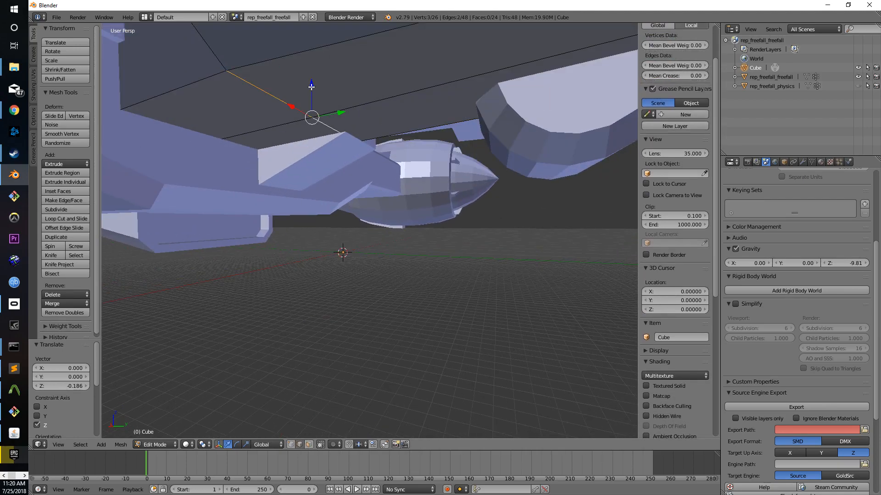
drag(311, 87, 312, 67)
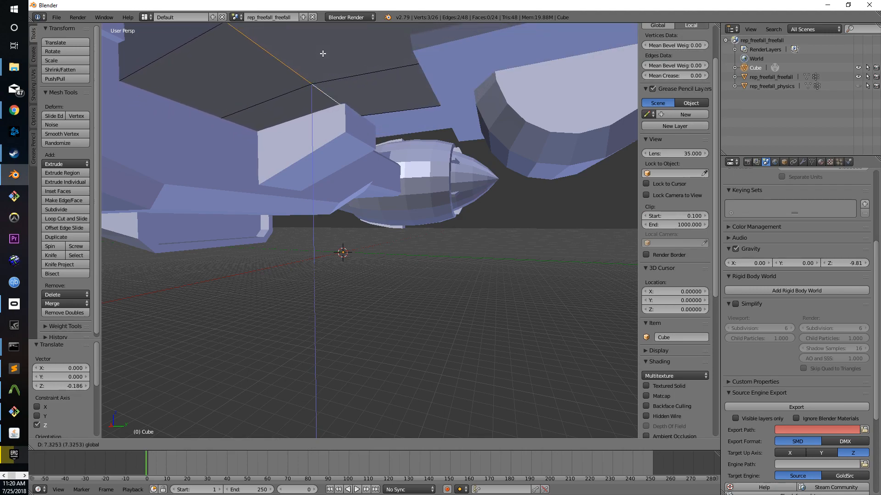
Lower the inner underside cross edge about 7.6 along Z and correct the underside height by about 1.57.
middle_drag(349, 74, 337, 156)
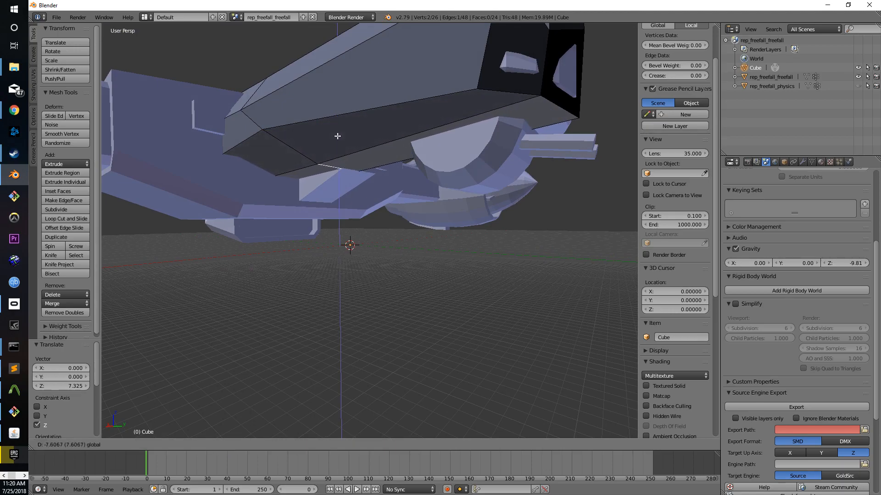
middle_drag(337, 150, 294, 174)
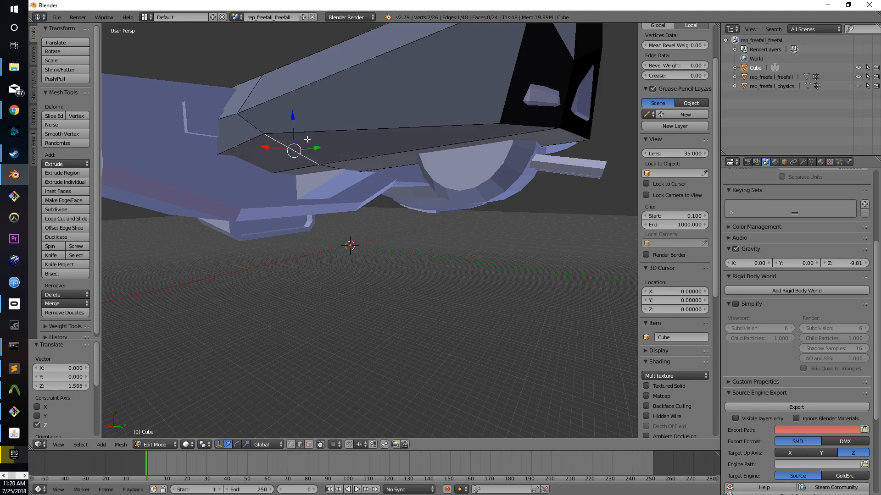
Examine how the hull's underside fits the fuselage in wireframe and solid shading.
mouse_move(345, 166)
middle_down()
mouse_move(324, 193)
mouse_move(384, 174)
mouse_move(388, 186)
middle_up()
key(z)
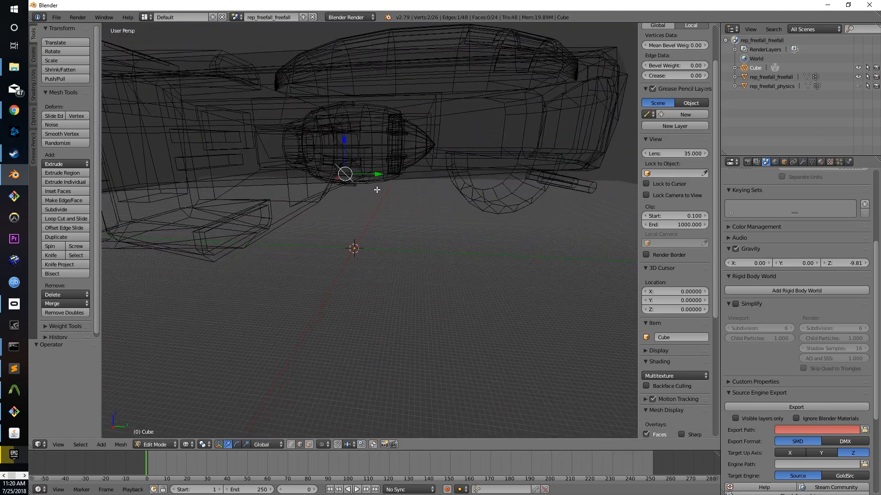
key(z)
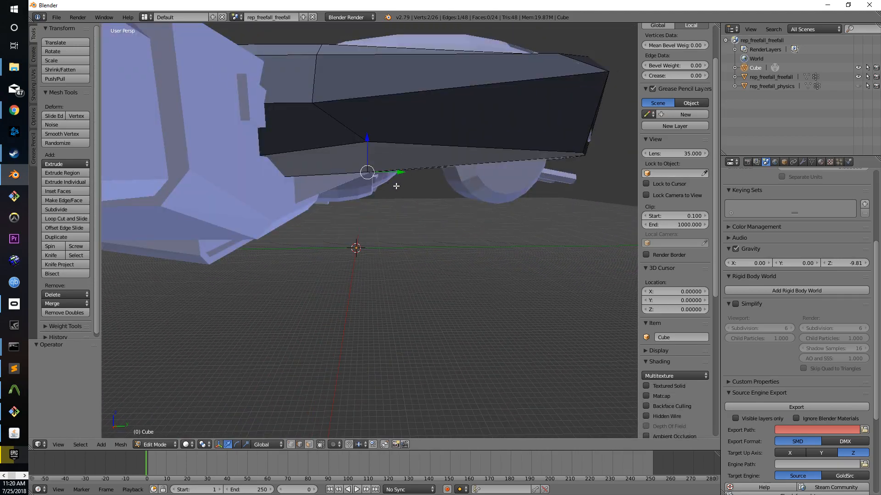
middle_drag(398, 184, 352, 116)
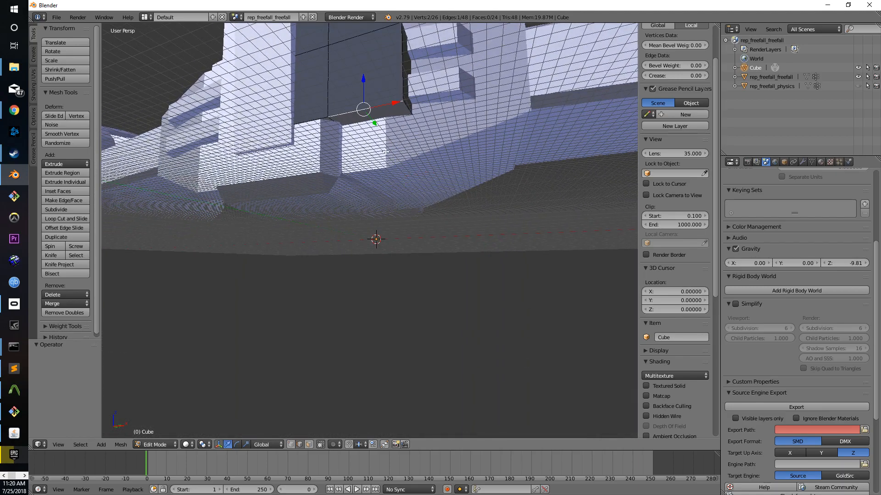
key(a)
key(z)
middle_drag(387, 332, 414, 173)
right_click(431, 183)
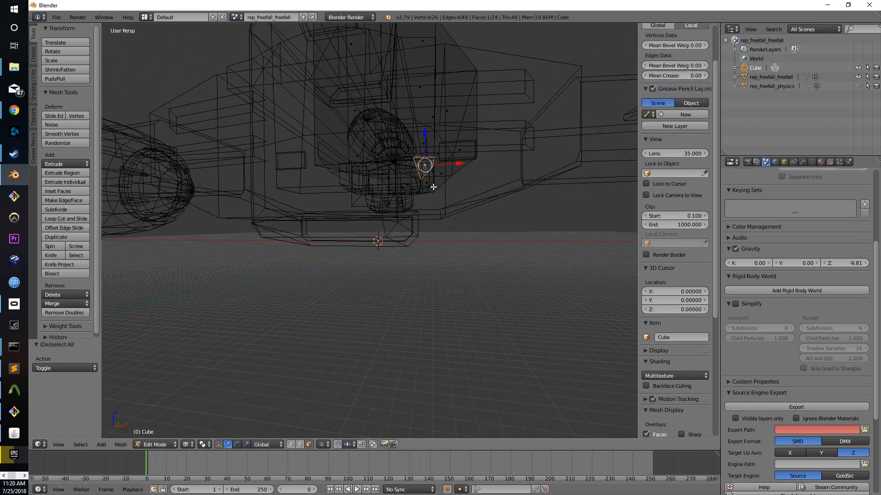
scroll(434, 189, up, 3)
key(a)
key(z)
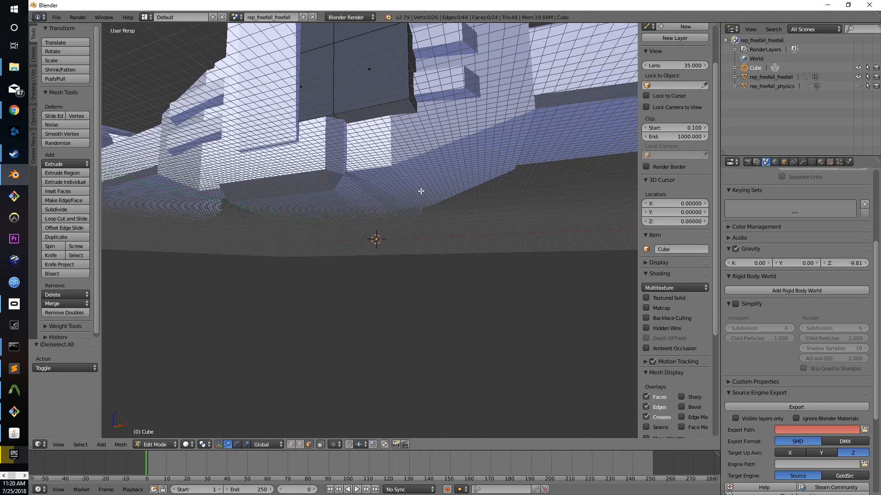
middle_drag(380, 129, 428, 145)
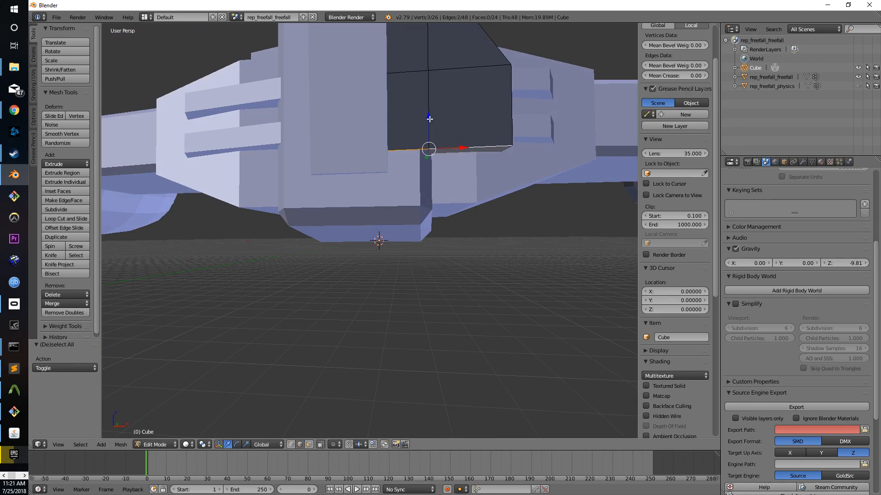
click(421, 176)
middle_drag(571, 209, 509, 233)
Switch to face selection, select two faces on the hull's underside and subdivide them with one cut.
key(a)
key(a)
key(a)
click(309, 444)
middle_drag(349, 377, 352, 332)
right_click(340, 148)
right_click(379, 146)
middle_drag(385, 186, 415, 189)
middle_drag(447, 150, 272, 185)
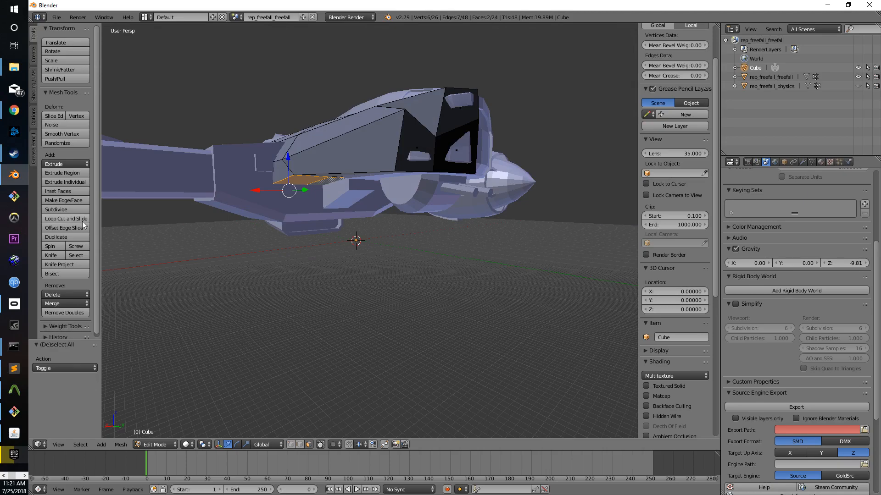
click(63, 210)
Examine the subdivided underside faces from below in wireframe and solid shading.
mouse_move(257, 216)
middle_down()
mouse_move(342, 236)
mouse_move(369, 253)
mouse_move(310, 20)
middle_up()
key(z)
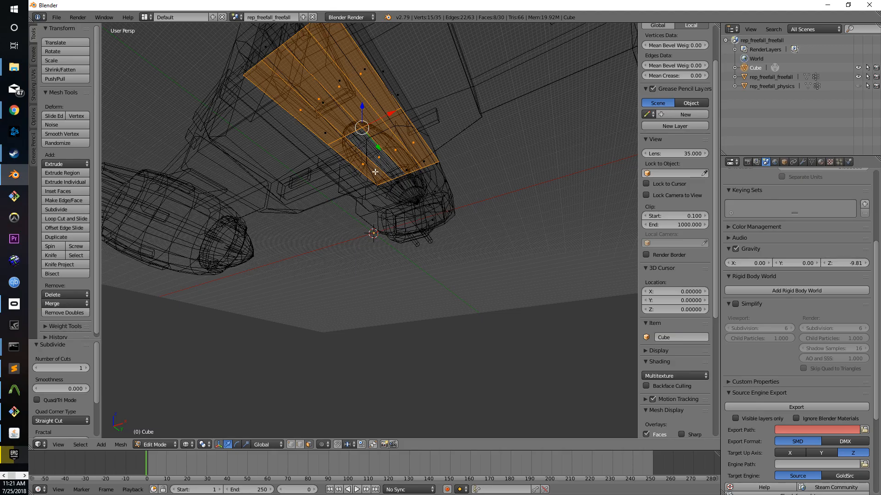
mouse_move(362, 117)
middle_down()
mouse_move(369, 214)
mouse_move(340, 220)
mouse_move(309, 183)
mouse_move(262, 210)
mouse_move(475, 213)
mouse_move(476, 228)
mouse_move(374, 243)
mouse_move(401, 240)
mouse_move(341, 196)
middle_up()
key(z)
key(z)
key(z)
mouse_move(388, 229)
middle_down()
mouse_move(338, 181)
mouse_move(317, 183)
mouse_move(330, 148)
mouse_move(287, 259)
middle_up()
key(z)
mouse_move(303, 310)
middle_down()
mouse_move(322, 293)
mouse_move(317, 306)
mouse_move(337, 315)
mouse_move(323, 287)
middle_up()
key(z)
key(z)
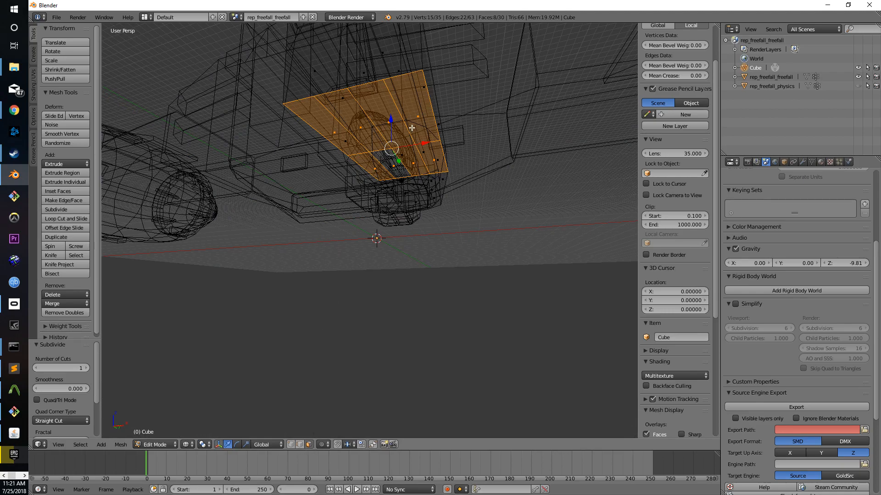
key(z)
middle_drag(444, 133, 422, 136)
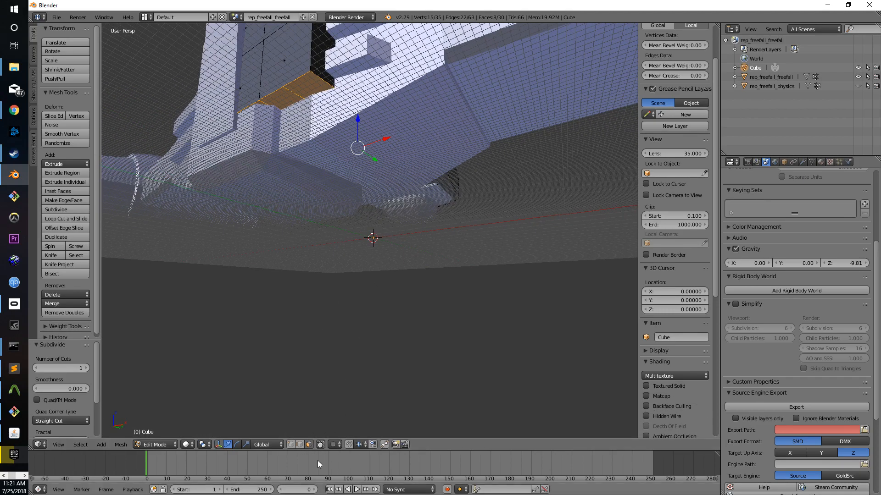
Select the row of four edges across the hull's rear underside and lower it about 16.4 along Z.
middle_drag(299, 150, 353, 112)
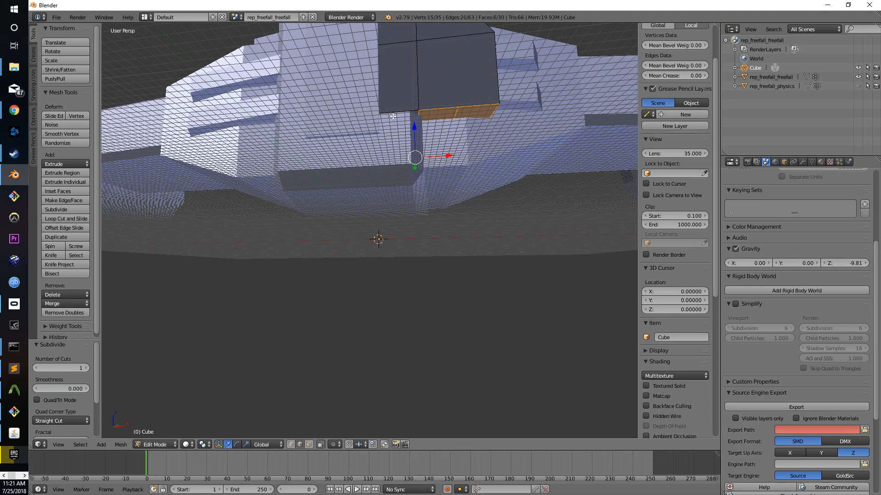
key(z)
key(z)
key(a)
key(z)
right_click(362, 110)
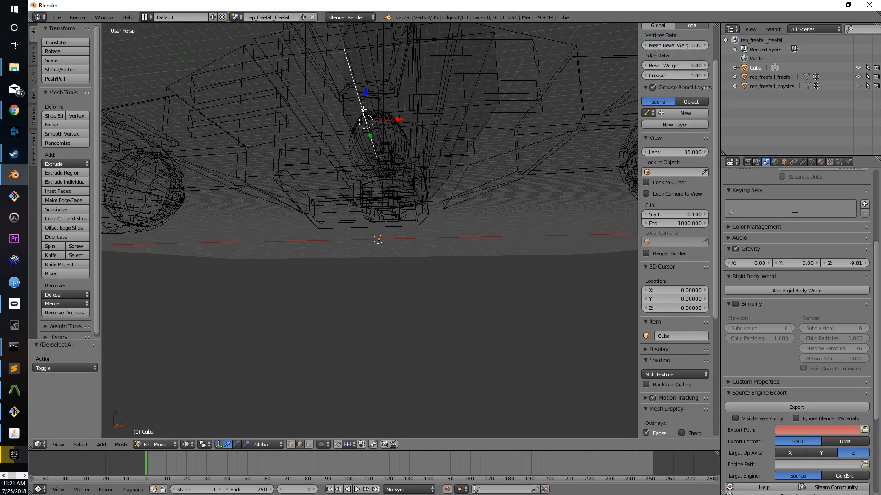
key(z)
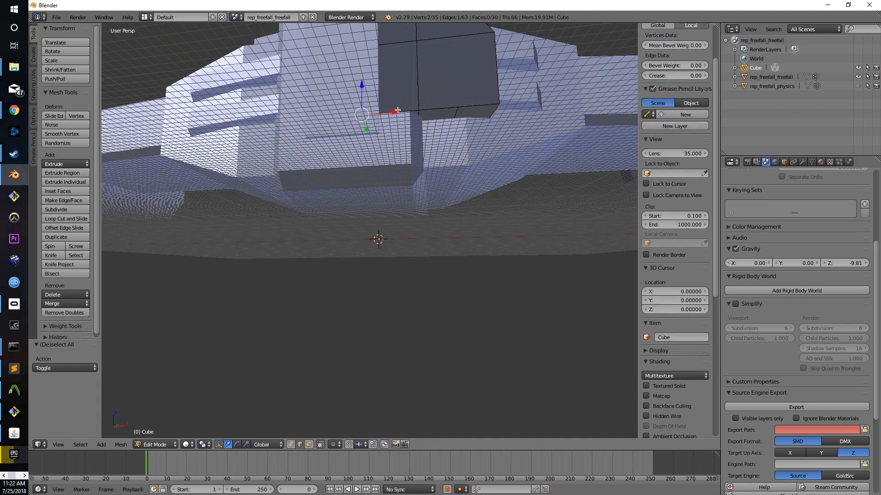
middle_drag(477, 105, 481, 162)
drag(344, 116, 334, 175)
mouse_move(431, 185)
middle_down()
mouse_move(340, 207)
mouse_move(417, 191)
mouse_move(417, 213)
mouse_move(390, 220)
mouse_move(339, 196)
mouse_move(376, 209)
mouse_move(363, 209)
mouse_move(399, 197)
mouse_move(407, 173)
mouse_move(379, 200)
mouse_move(309, 200)
mouse_move(276, 187)
mouse_move(268, 176)
mouse_move(314, 149)
mouse_move(309, 165)
mouse_move(287, 175)
middle_up()
key(z)
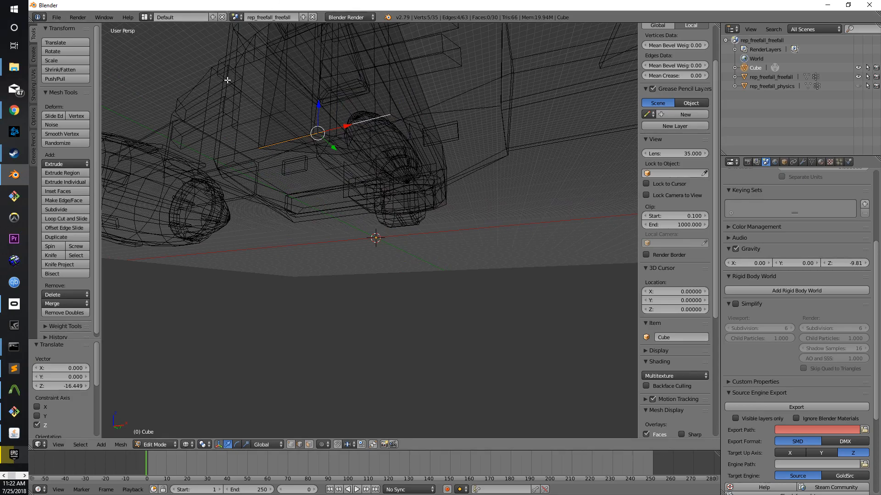
Examine the hull against the fuselage in wireframe and solid shading, toggling the Cube's visibility in Object Mode.
middle_drag(287, 208, 273, 192)
mouse_move(267, 248)
middle_down()
mouse_move(228, 245)
mouse_move(263, 235)
mouse_move(273, 251)
mouse_move(293, 235)
middle_up()
key(z)
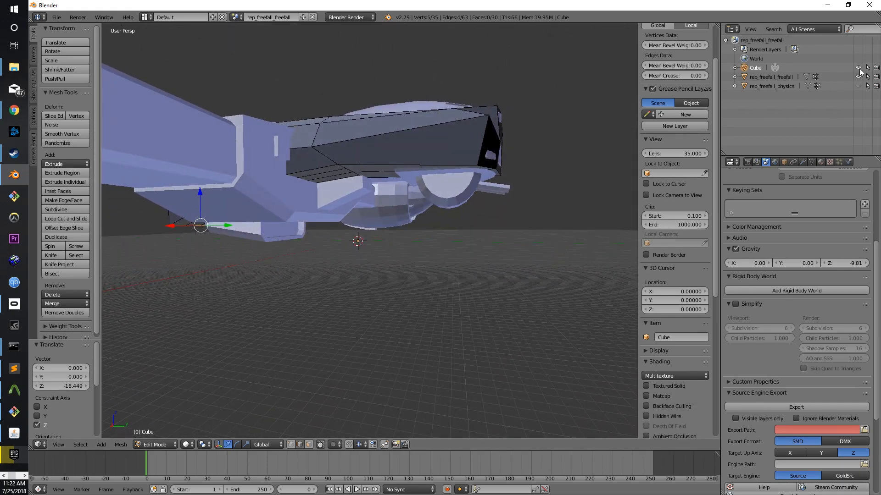
key(Tab)
middle_drag(568, 163, 437, 180)
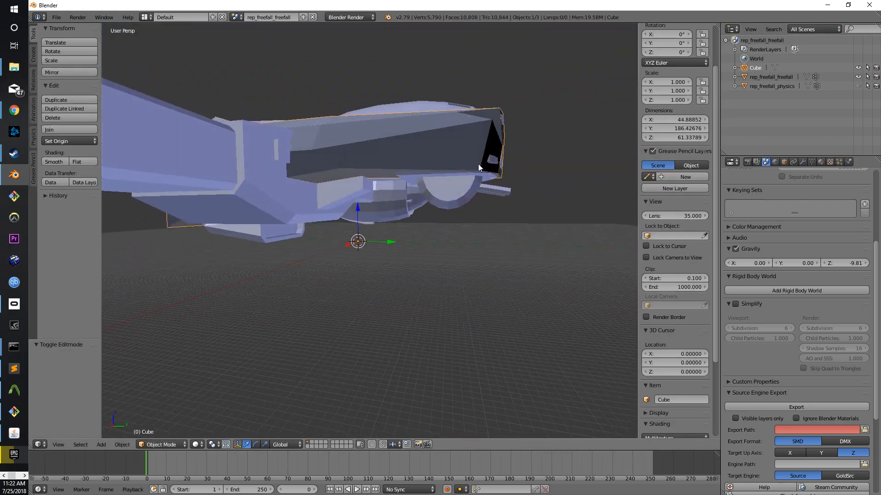
click(858, 67)
click(857, 67)
click(857, 68)
click(861, 67)
click(860, 67)
click(860, 67)
middle_drag(342, 218, 276, 226)
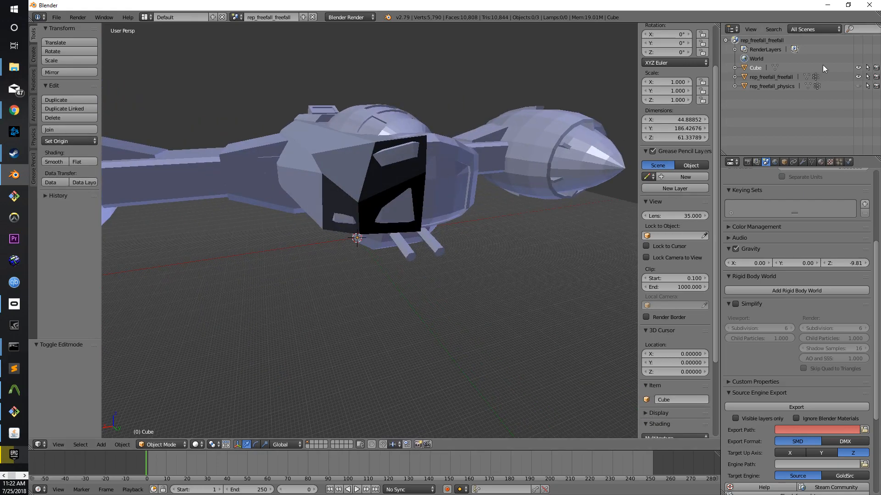
click(861, 67)
key(z)
middle_drag(491, 180, 710, 104)
click(858, 67)
middle_drag(460, 197, 512, 260)
middle_drag(512, 260, 366, 225)
Return to Edit Mode, select the vertex on the hull's lower side and reposition it against the fuselage.
key(Tab)
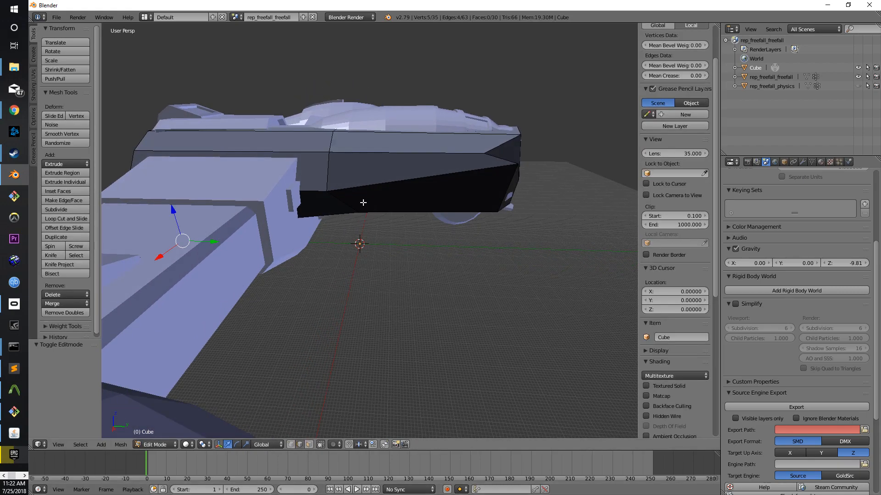
right_click(327, 201)
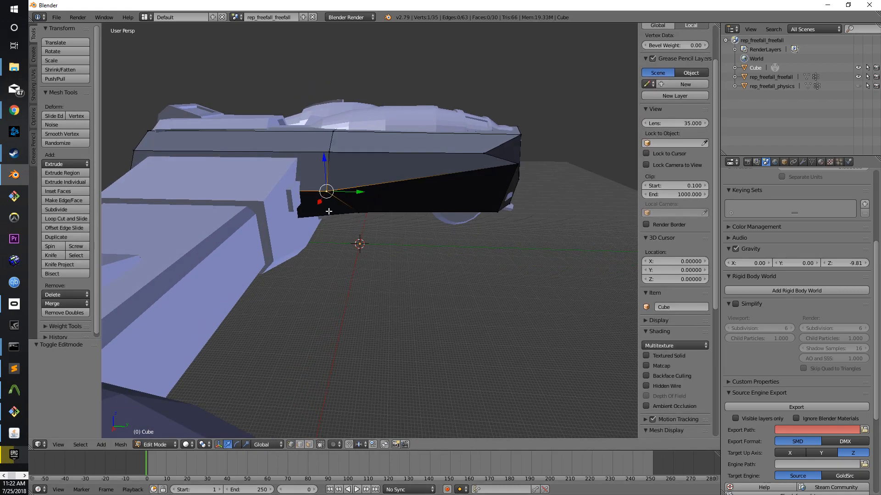
middle_drag(327, 202, 299, 233)
drag(295, 235, 303, 189)
middle_drag(303, 189, 345, 188)
drag(373, 156, 398, 155)
Raise the front corner vertex of the hull's nose about 8.7 along Z.
middle_drag(399, 154, 390, 160)
middle_drag(345, 117, 370, 130)
drag(369, 130, 388, 64)
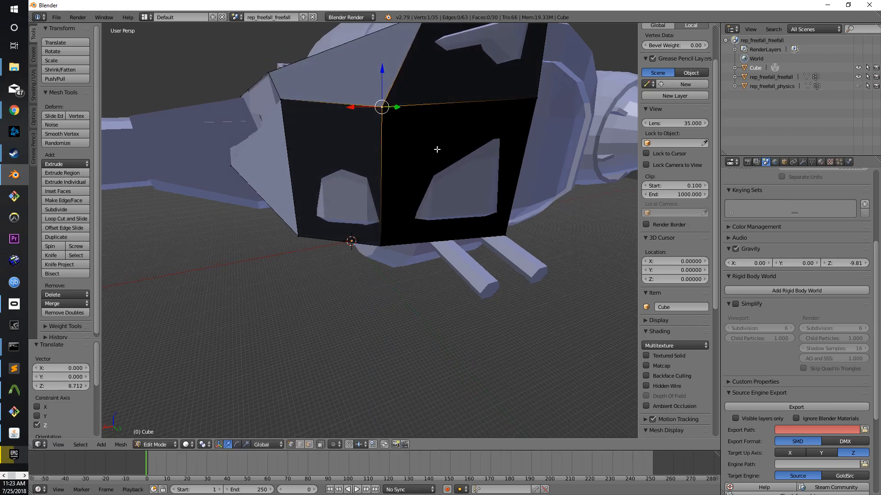
middle_drag(436, 147, 474, 156)
middle_drag(280, 144, 284, 158)
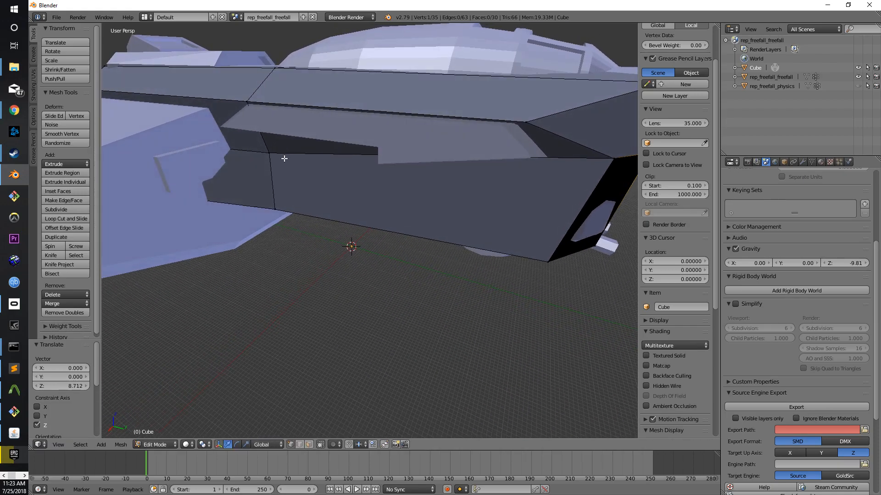
Move the lower vertex of the hull's side seam about -10.6 along X and 24.4 along Y.
right_click(270, 218)
key(g)
key(x)
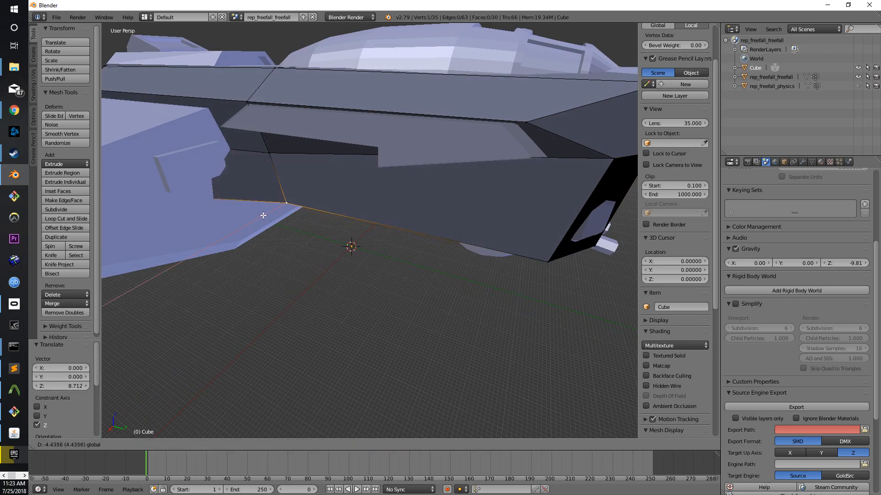
click(279, 207)
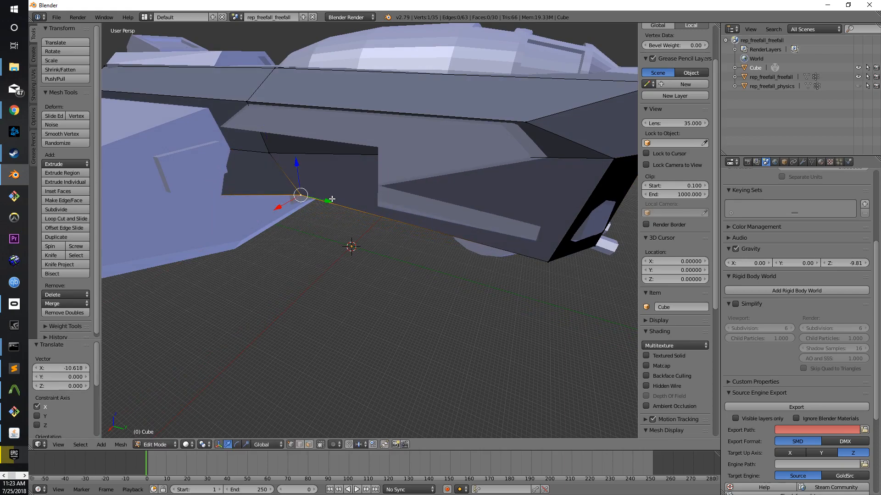
key(g)
key(y)
click(403, 206)
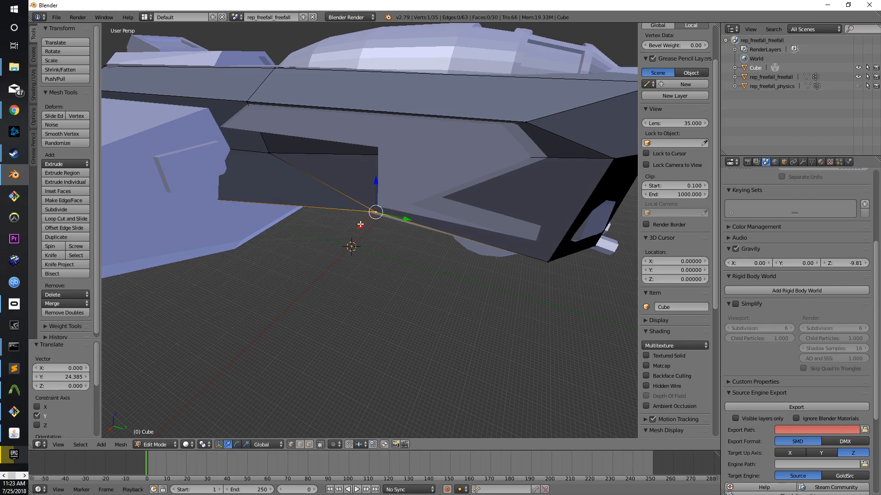
Fine-tune the lower seam vertex by about -1.15 along X and a small amount along Y.
key(g)
key(x)
click(386, 223)
key(g)
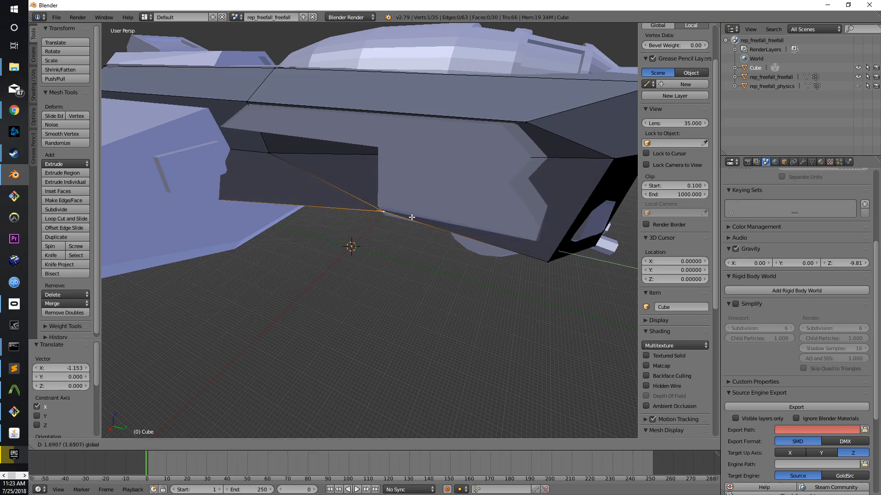
click(404, 219)
Adjust the lower seam vertex about 5.6 up along Z, slightly along X, and about 7.15 down along Z.
key(g)
key(z)
click(379, 174)
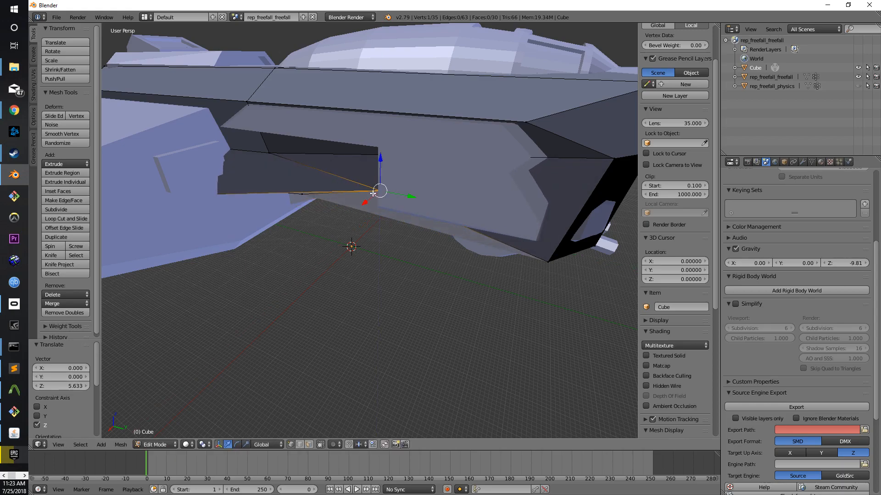
key(g)
key(x)
click(394, 199)
drag(376, 157, 372, 189)
mouse_move(402, 187)
middle_down()
mouse_move(363, 175)
mouse_move(353, 181)
mouse_move(389, 199)
mouse_move(413, 185)
middle_up()
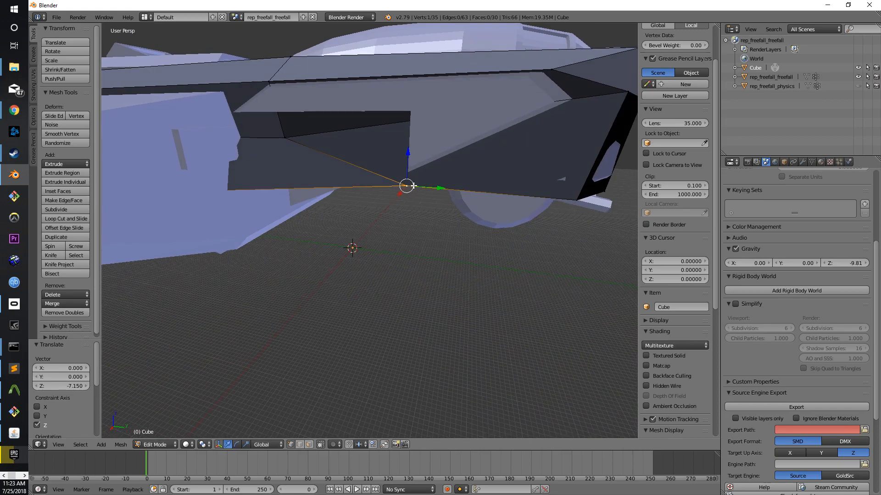
Raise the upper vertex of the hull's side seam along Z, shift it horizontally, and clear the selection.
drag(282, 112, 280, 99)
middle_drag(293, 130, 239, 142)
drag(230, 137, 305, 156)
middle_drag(304, 156, 345, 159)
key(a)
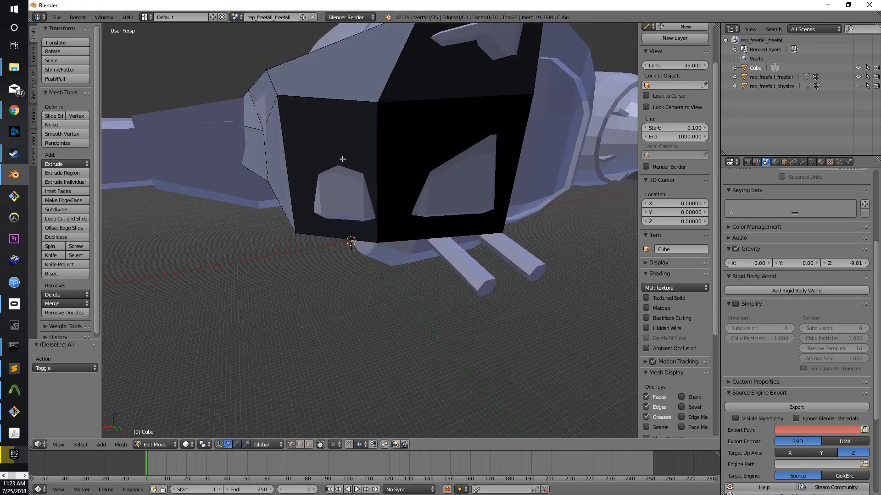
Examine the hull's fit from the front and below in wireframe and solid shading, in Edit Mode and Object Mode.
key(a)
key(a)
key(z)
mouse_move(340, 163)
middle_down()
mouse_move(340, 184)
mouse_move(391, 186)
mouse_move(373, 250)
mouse_move(339, 233)
mouse_move(357, 183)
mouse_move(326, 235)
mouse_move(316, 238)
mouse_move(296, 207)
middle_up()
key(z)
key(z)
key(z)
key(Tab)
key(z)
key(a)
key(a)
key(z)
scroll(305, 238, up, 5)
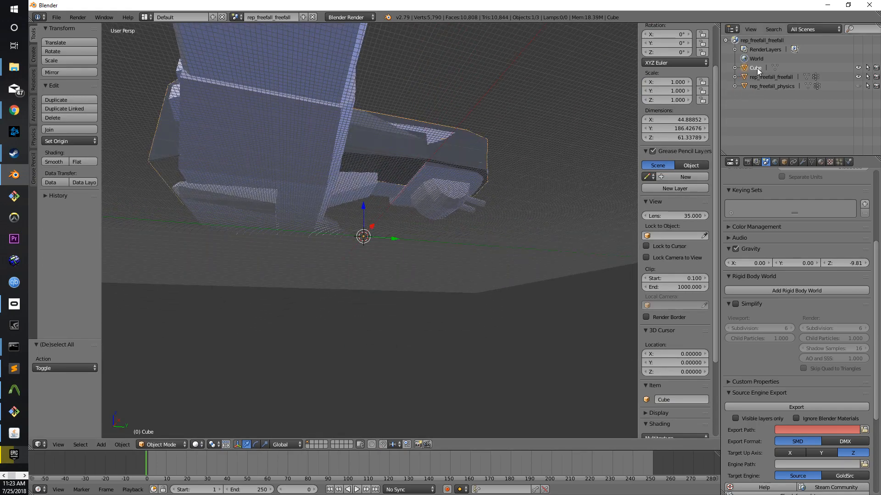
scroll(394, 182, down, 4)
key(z)
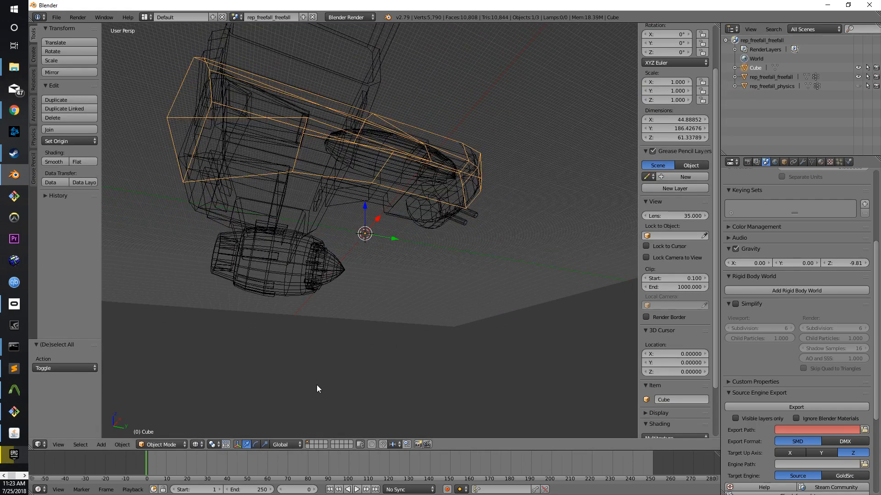
In face selection, select the four faces on the hull's rear underside and subdivide them with one cut.
key(Tab)
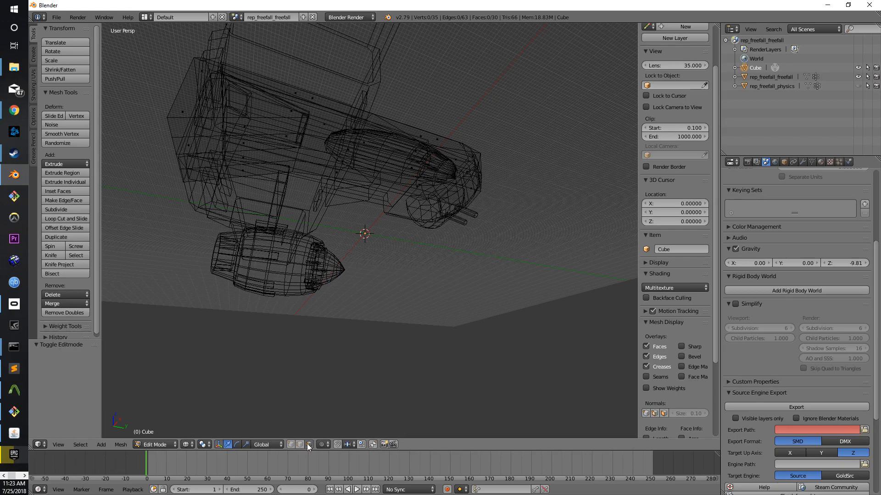
right_click(247, 128)
shift+right_click(244, 143)
shift+right_click(244, 155)
shift+right_click(246, 169)
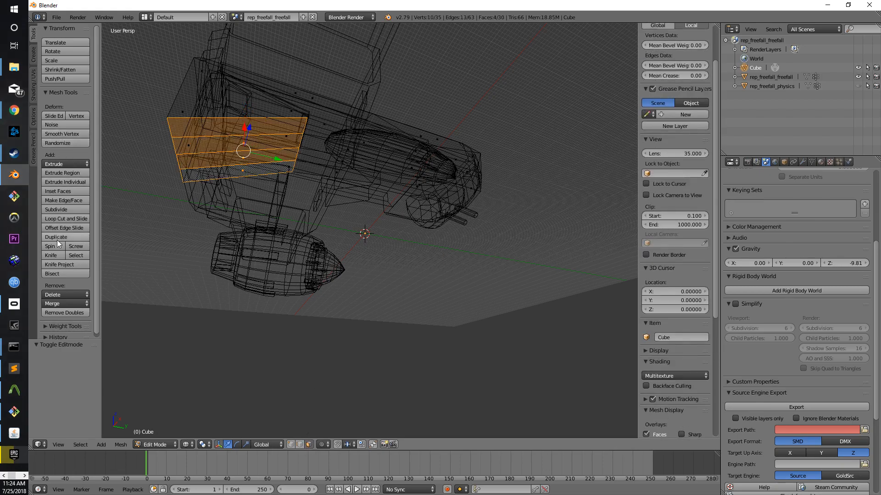
click(59, 210)
mouse_move(234, 227)
middle_down()
mouse_move(404, 232)
mouse_move(397, 243)
mouse_move(321, 270)
mouse_move(325, 241)
middle_up()
key(z)
key(z)
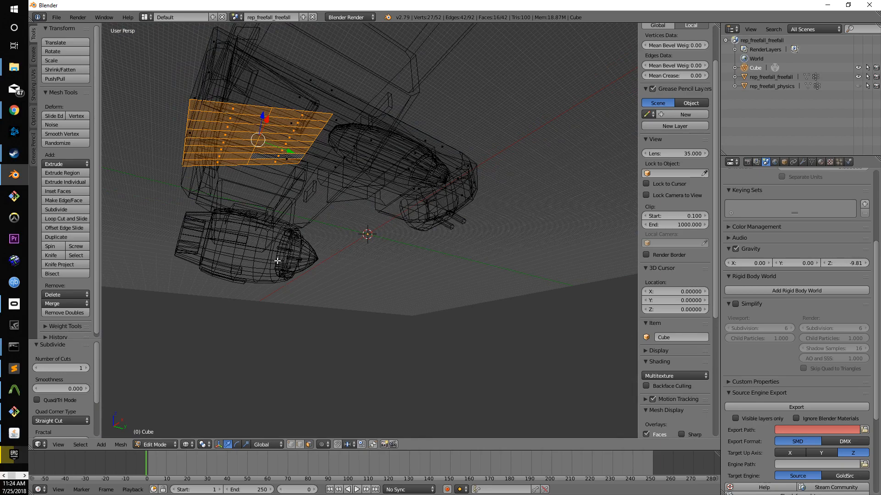
middle_drag(223, 263, 202, 267)
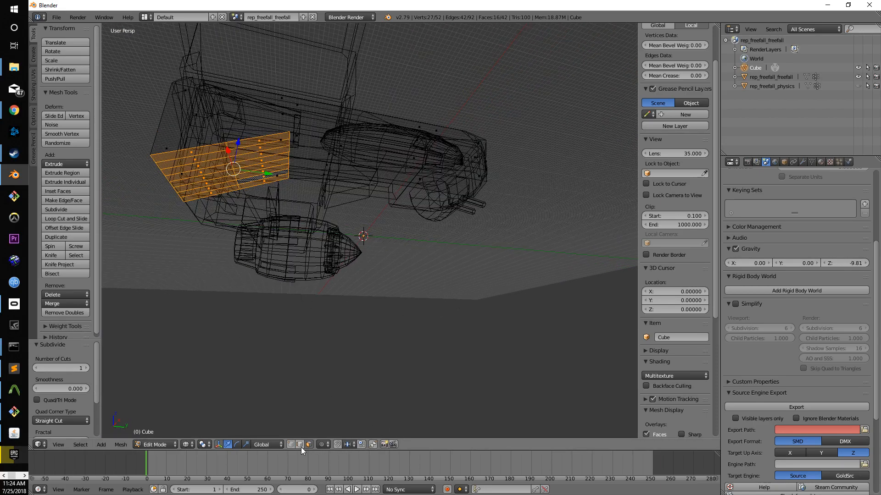
Examine the subdivided rear underside against the ship's lower fuselage in wireframe and solid shading.
middle_drag(264, 194, 346, 301)
middle_drag(409, 291, 380, 312)
middle_drag(369, 249, 369, 247)
middle_drag(344, 192, 363, 243)
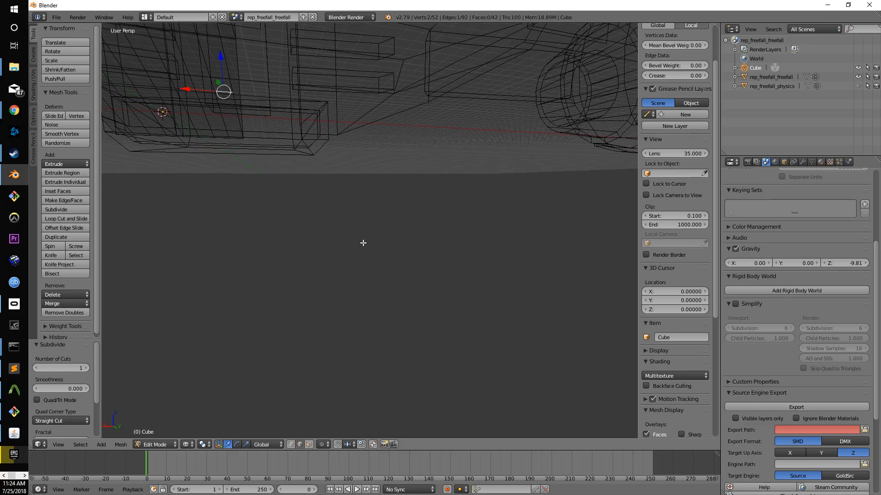
key(Tab)
key(z)
scroll(285, 203, down, 6)
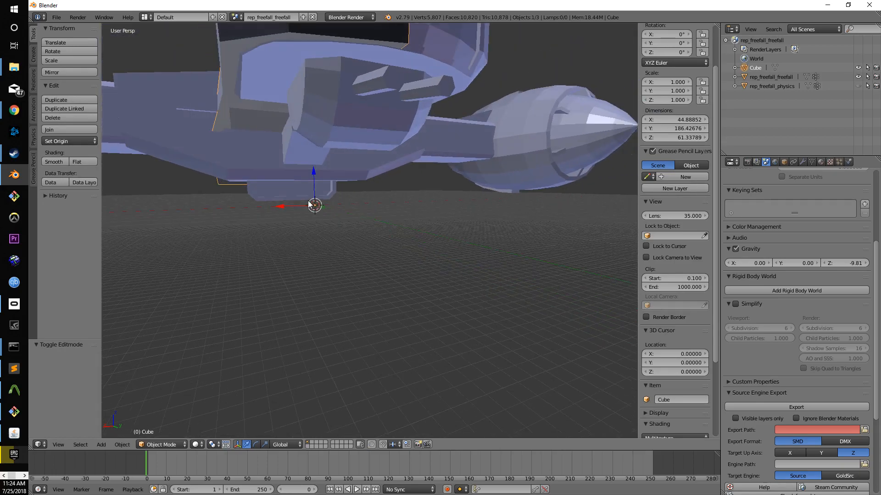
key(z)
key(Tab)
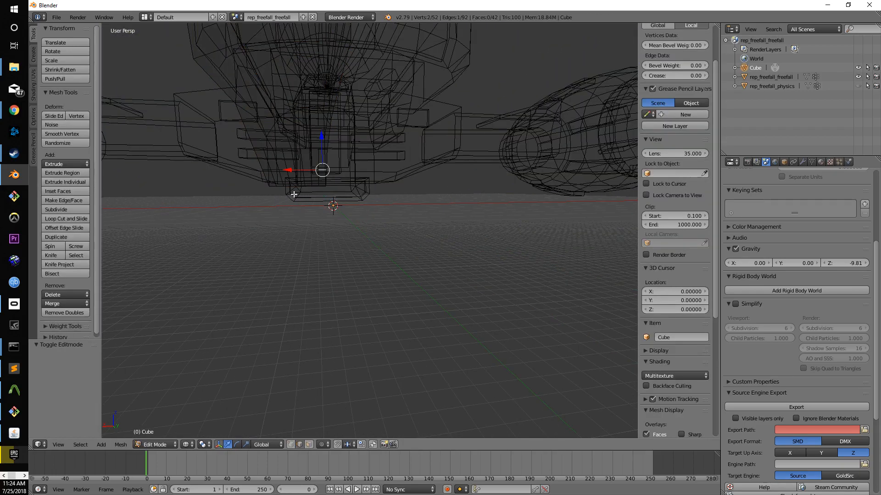
key(a)
middle_drag(295, 191, 342, 196)
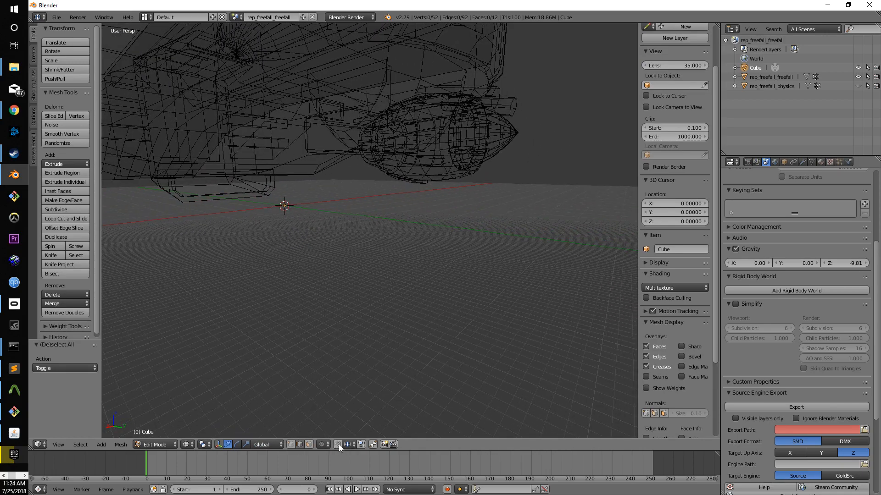
click(308, 444)
middle_drag(175, 173, 485, 242)
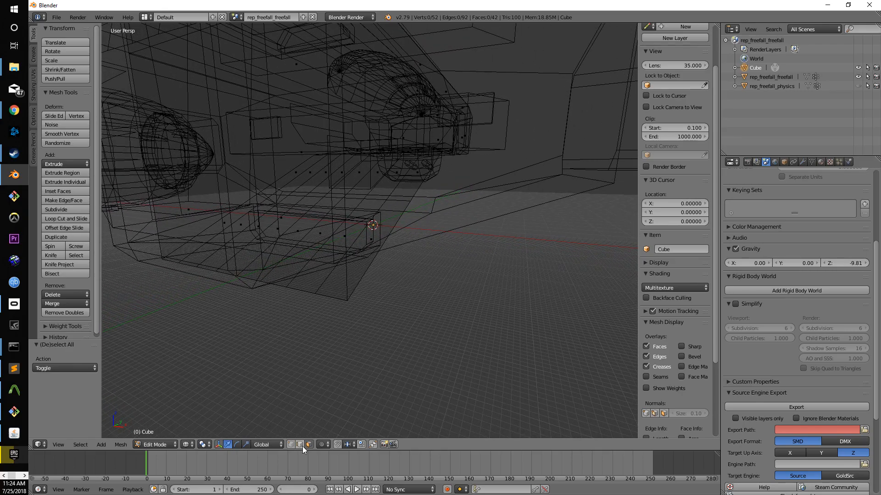
In edge selection, select the row of eight edges across the hull's rear underside and move it about 15.7 along Y.
middle_drag(375, 391, 1, 202)
right_click(1, 202)
middle_click(238, 233)
middle_drag(613, 298, 617, 299)
middle_drag(368, 248, 366, 250)
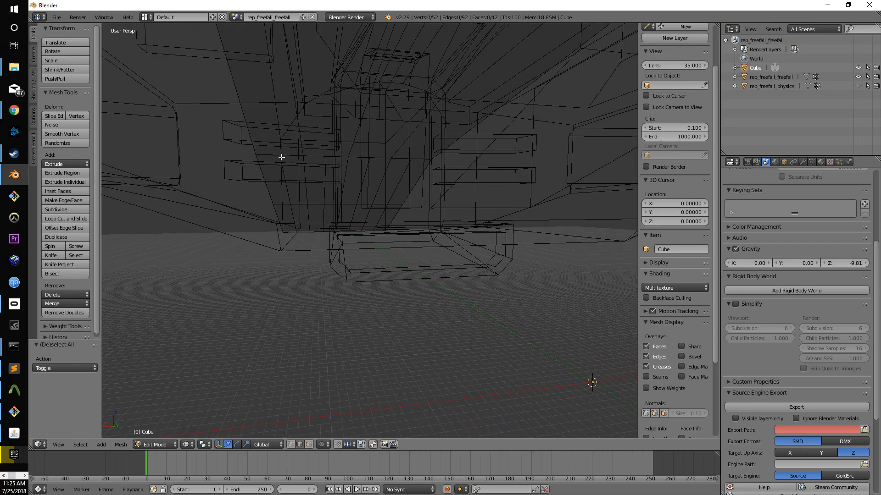
right_click(281, 205)
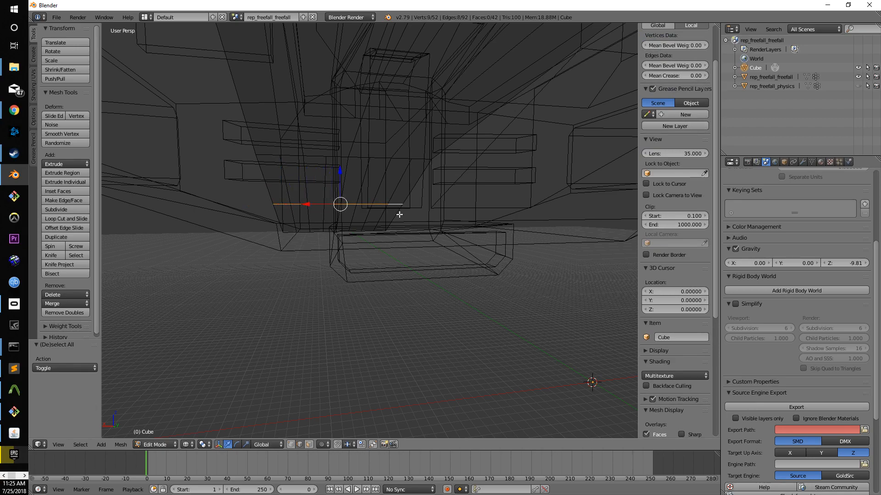
middle_drag(308, 251, 282, 249)
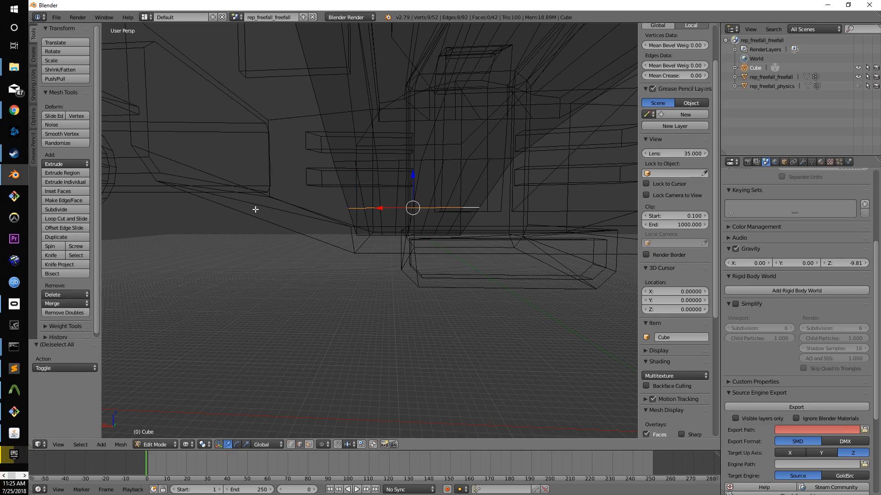
mouse_move(283, 193)
middle_down()
mouse_move(526, 338)
mouse_move(432, 212)
mouse_move(373, 252)
mouse_move(384, 242)
mouse_move(353, 220)
mouse_move(338, 240)
mouse_move(359, 216)
mouse_move(333, 198)
mouse_move(302, 207)
mouse_move(277, 245)
middle_up()
key(z)
key(z)
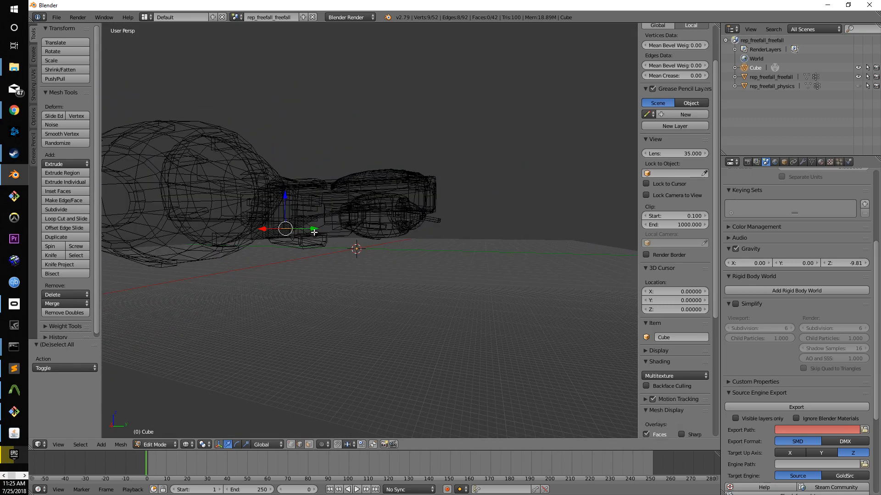
drag(313, 232, 346, 231)
key(z)
key(z)
key(z)
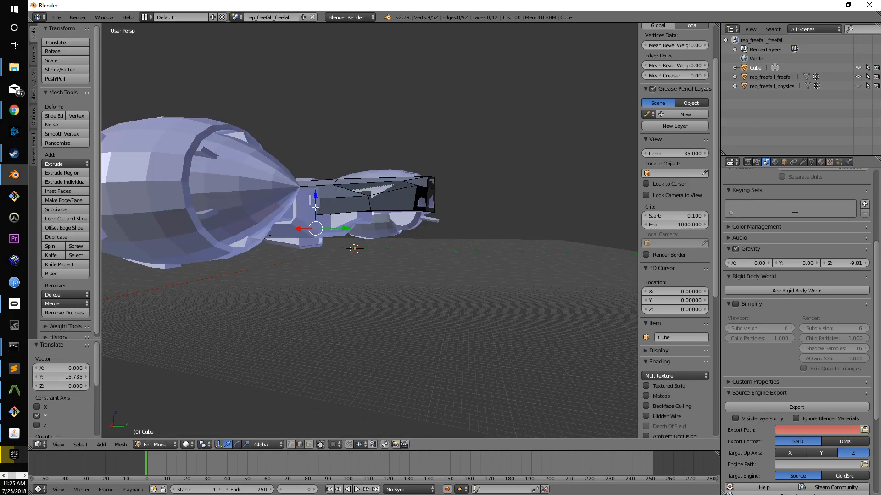
key(z)
middle_drag(339, 229, 379, 232)
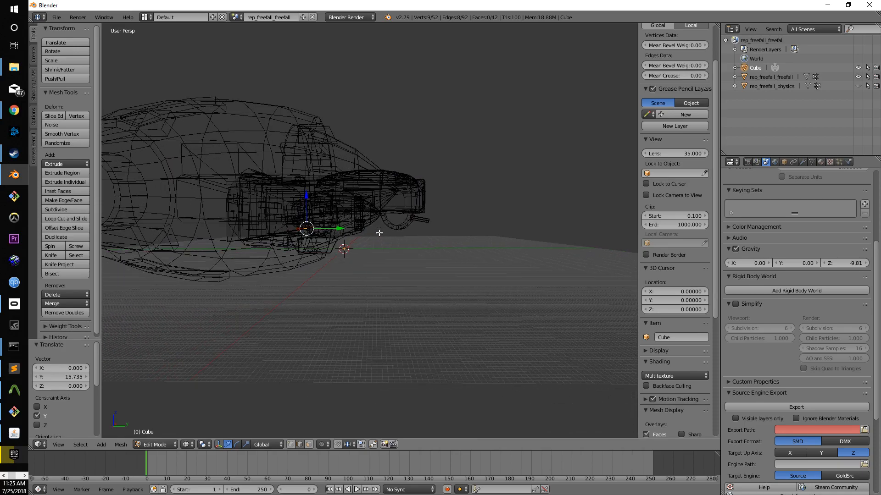
Reposition the row of edges across the hull's rear underside, lowering it along Z and moving it about -36.95 along Y.
key(z)
drag(343, 230, 366, 231)
key(z)
mouse_move(374, 232)
middle_down()
mouse_move(395, 238)
mouse_move(386, 246)
mouse_move(344, 206)
middle_up()
key(z)
scroll(396, 237, up, 2)
drag(335, 196, 322, 221)
drag(364, 252, 336, 243)
mouse_move(357, 247)
middle_down()
mouse_move(440, 250)
mouse_move(318, 234)
mouse_move(338, 220)
mouse_move(249, 228)
mouse_move(252, 220)
mouse_move(205, 214)
middle_up()
key(z)
key(z)
key(z)
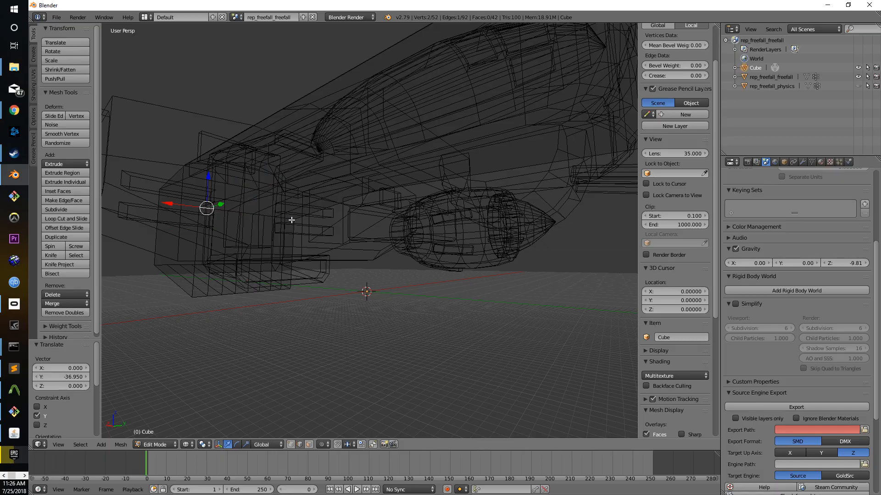
middle_drag(328, 241, 151, 193)
key(a)
right_click(153, 190)
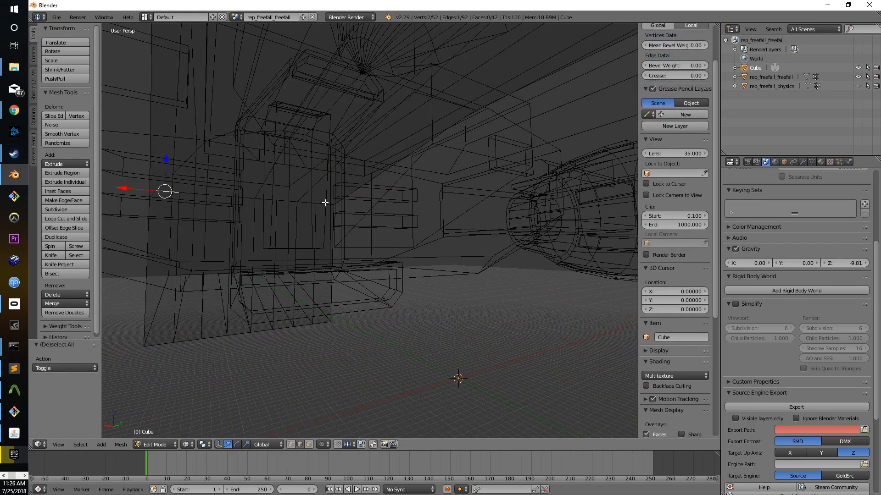
middle_drag(371, 219, 314, 201)
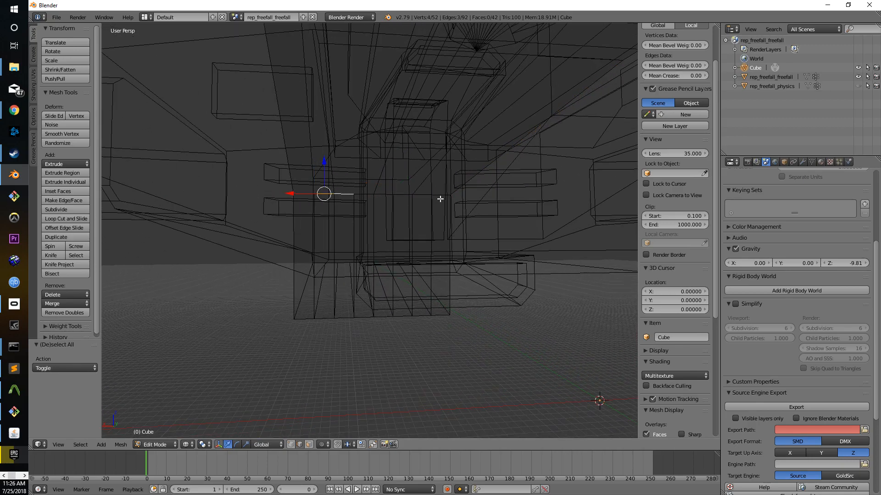
middle_drag(442, 195, 492, 198)
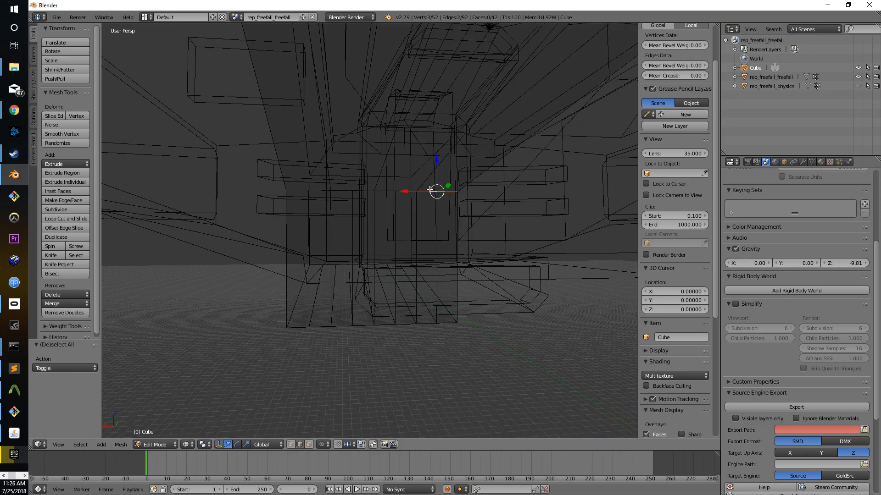
mouse_move(493, 210)
middle_down()
mouse_move(443, 216)
mouse_move(508, 212)
mouse_move(478, 213)
mouse_move(490, 220)
middle_up()
key(z)
key(a)
key(a)
key(a)
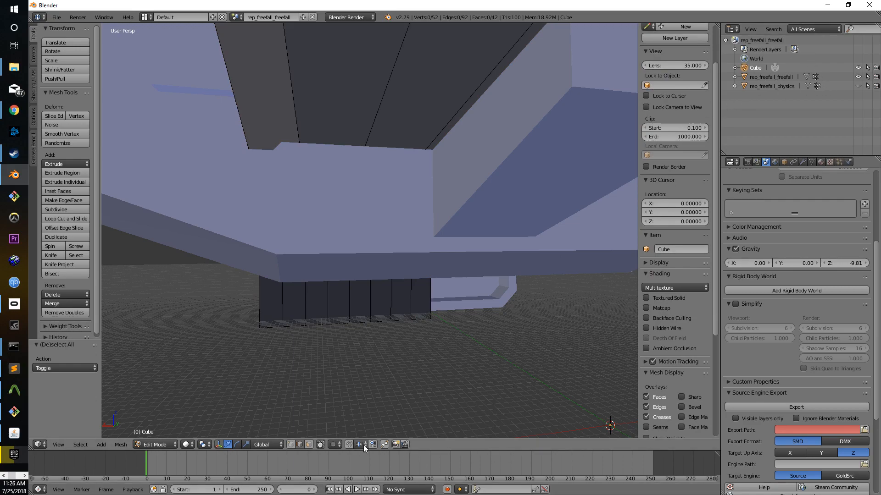
Allow selecting hidden geometry, select the row of eight edges across the hull's rear underside, lower it along Z and move it about 25.3 along Y.
click(309, 444)
middle_drag(288, 201, 574, 298)
scroll(354, 227, down, 12)
shift+middle_drag(399, 214, 527, 360)
shift+middle_drag(390, 261, 388, 351)
middle_drag(436, 270, 421, 294)
right_click(318, 264)
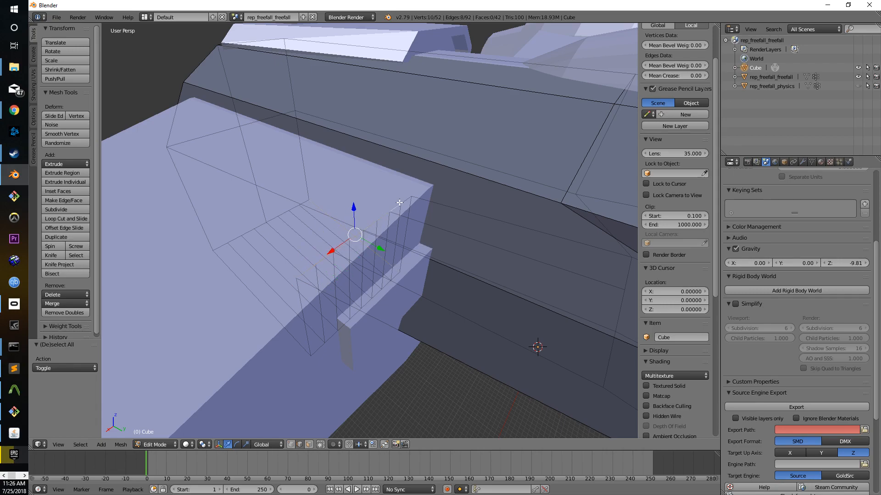
middle_drag(438, 265, 278, 178)
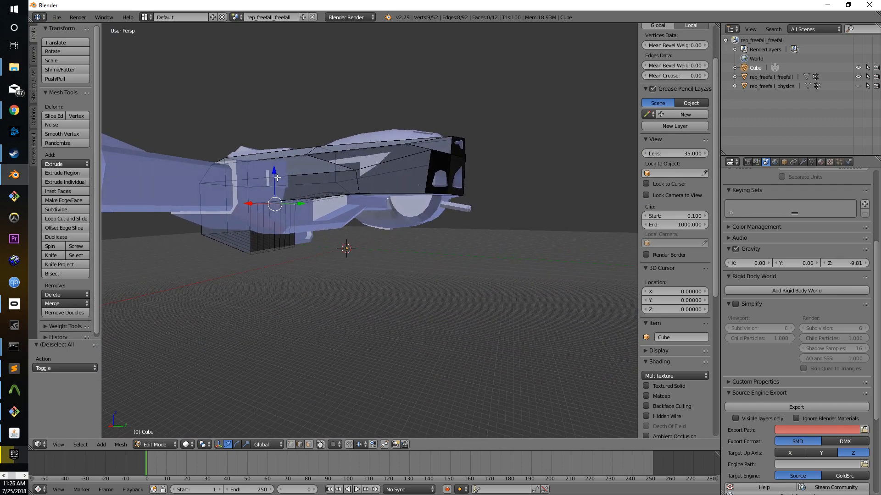
drag(275, 174, 294, 201)
drag(301, 230, 329, 223)
Examine the hull's rear underside against the ship's fuselage from below, the front and the side in wireframe and solid shading.
mouse_move(364, 222)
middle_down()
mouse_move(339, 218)
mouse_move(464, 222)
mouse_move(427, 299)
mouse_move(459, 297)
mouse_move(415, 297)
mouse_move(434, 282)
mouse_move(433, 295)
middle_up()
key(z)
key(z)
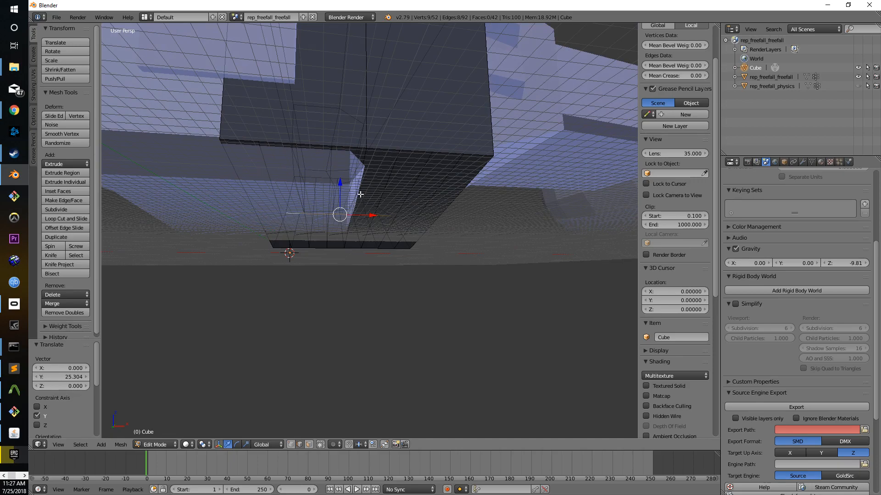
middle_drag(427, 240, 632, 258)
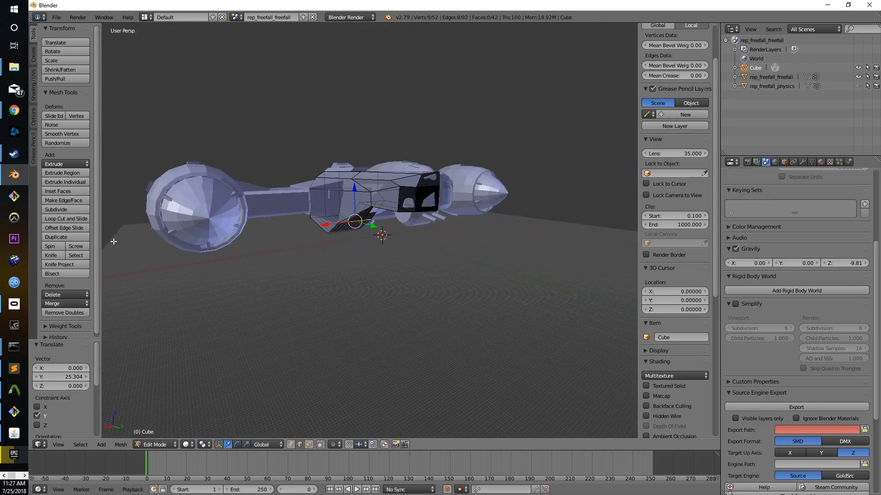
scroll(309, 263, up, 6)
middle_drag(310, 260, 436, 261)
key(z)
middle_drag(404, 291, 366, 307)
middle_drag(524, 297, 470, 260)
key(z)
mouse_move(460, 321)
shift+middle_down()
mouse_move(468, 28)
mouse_move(446, 406)
mouse_move(417, 258)
mouse_move(413, 105)
shift+middle_up()
scroll(368, 400, down, 7)
scroll(368, 392, down, 3)
mouse_move(368, 389)
middle_down()
mouse_move(378, 373)
mouse_move(379, 430)
mouse_move(367, 239)
mouse_move(387, 130)
mouse_move(407, 208)
mouse_move(499, 316)
mouse_move(449, 252)
mouse_move(479, 291)
mouse_move(511, 289)
mouse_move(529, 256)
mouse_move(482, 295)
mouse_move(381, 255)
mouse_move(529, 411)
mouse_move(448, 271)
mouse_move(515, 248)
mouse_move(393, 318)
middle_up()
In face selection, select the four adjoining faces on the hull's rear underside and raise them about 3.4 along Z.
key(a)
right_click(334, 336)
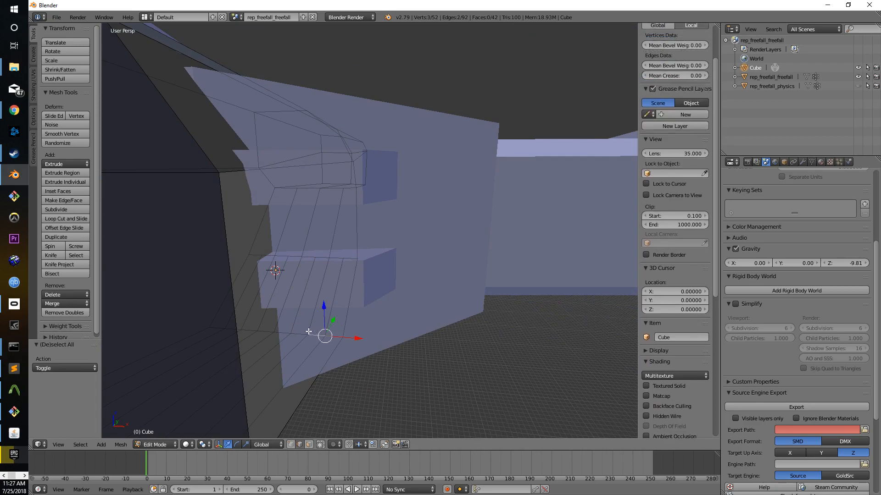
middle_drag(296, 341, 303, 437)
scroll(340, 332, down, 4)
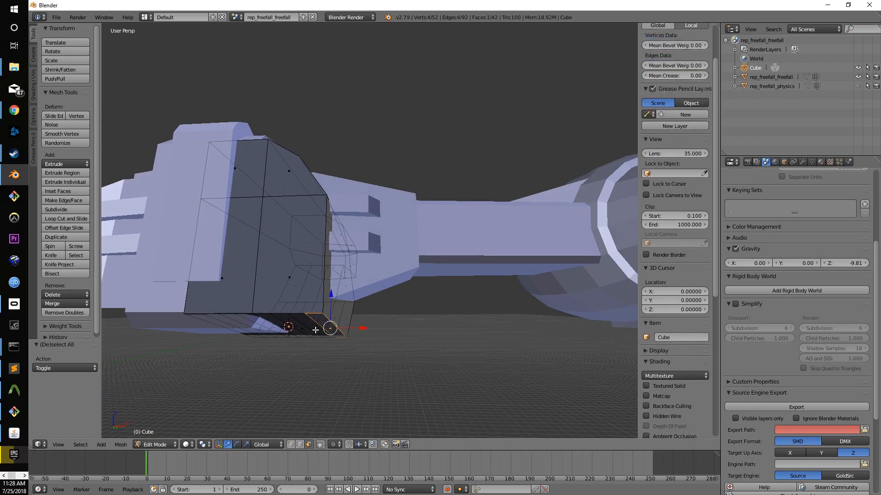
middle_drag(286, 328, 323, 359)
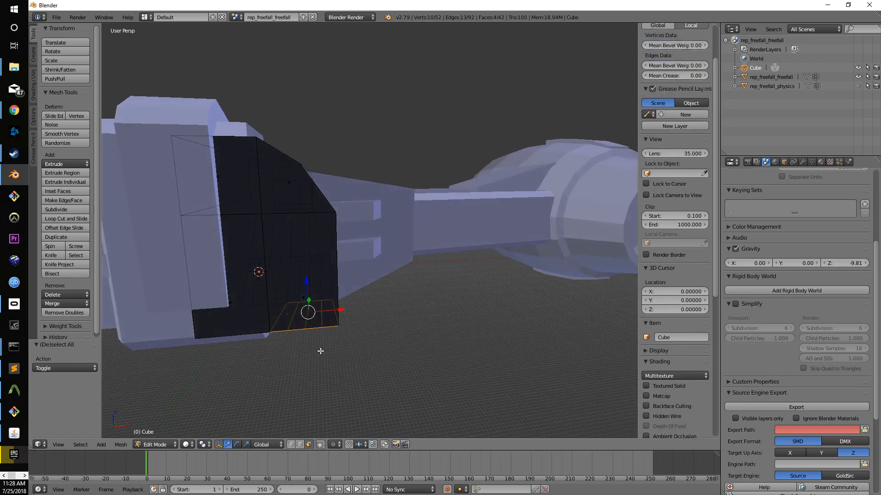
drag(307, 288, 303, 273)
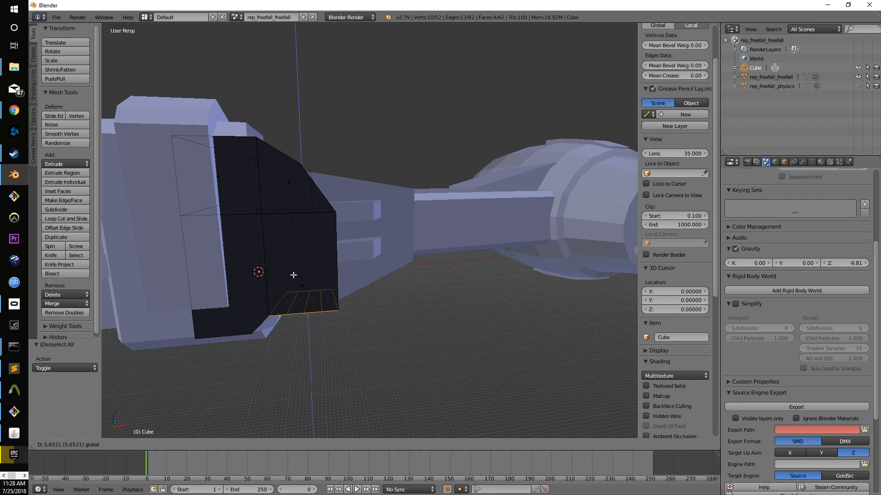
click(293, 278)
Examine the raised underside faces against the ship's lower fuselage in wireframe and solid shading.
middle_drag(293, 278, 298, 298)
mouse_move(351, 324)
middle_down()
mouse_move(399, 338)
mouse_move(383, 315)
mouse_move(351, 322)
mouse_move(252, 307)
middle_up()
key(z)
middle_drag(407, 348, 573, 362)
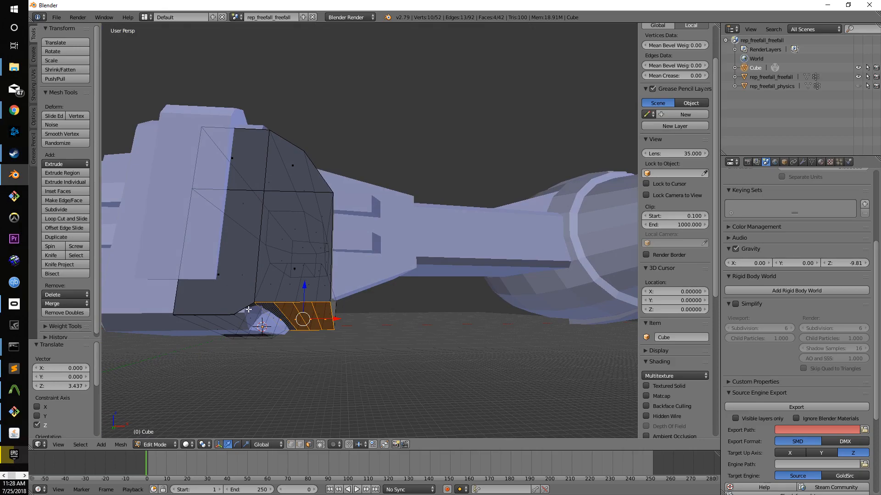
key(z)
mouse_move(275, 324)
middle_down()
mouse_move(326, 353)
mouse_move(268, 338)
mouse_move(460, 351)
mouse_move(483, 330)
mouse_move(451, 367)
middle_up()
key(z)
key(z)
mouse_move(345, 368)
middle_down()
mouse_move(420, 380)
mouse_move(413, 386)
mouse_move(447, 380)
mouse_move(447, 395)
mouse_move(417, 381)
mouse_move(432, 353)
middle_up()
key(z)
key(z)
key(z)
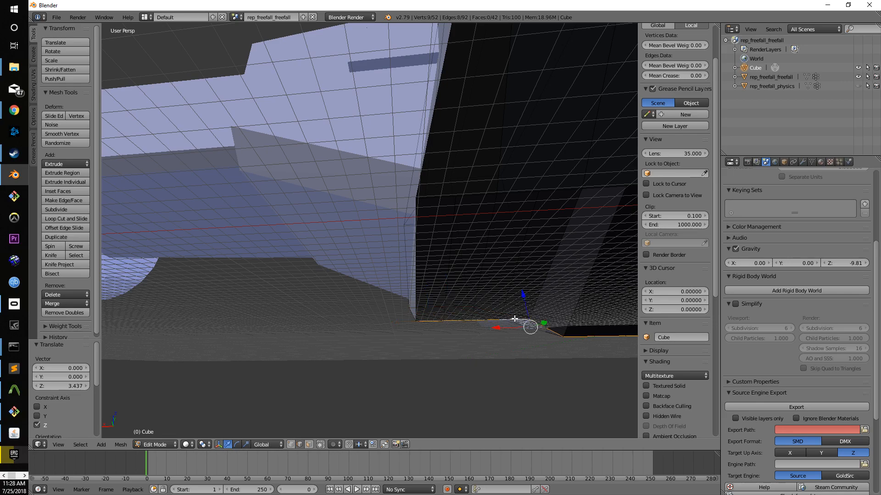
In edge selection, select four adjoining edges on the hull's lower rear rim and move them up about 10.5 along Z and 21.6 along Y.
key(z)
middle_drag(497, 348, 481, 359)
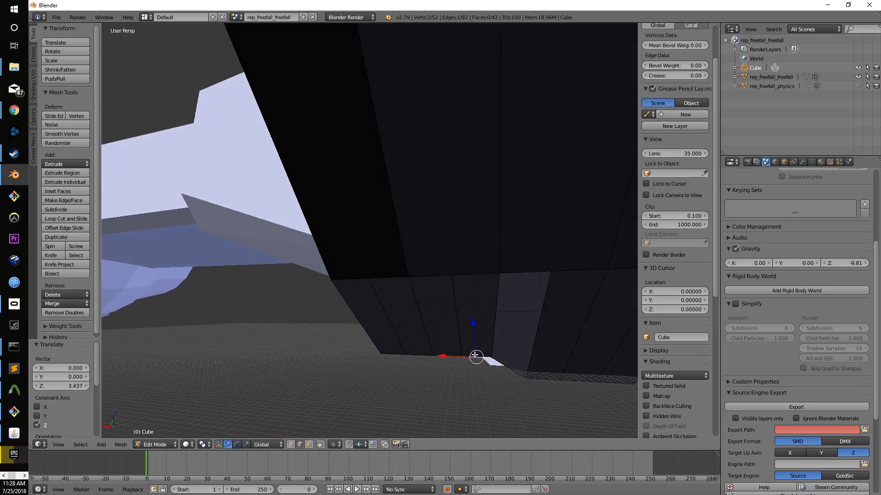
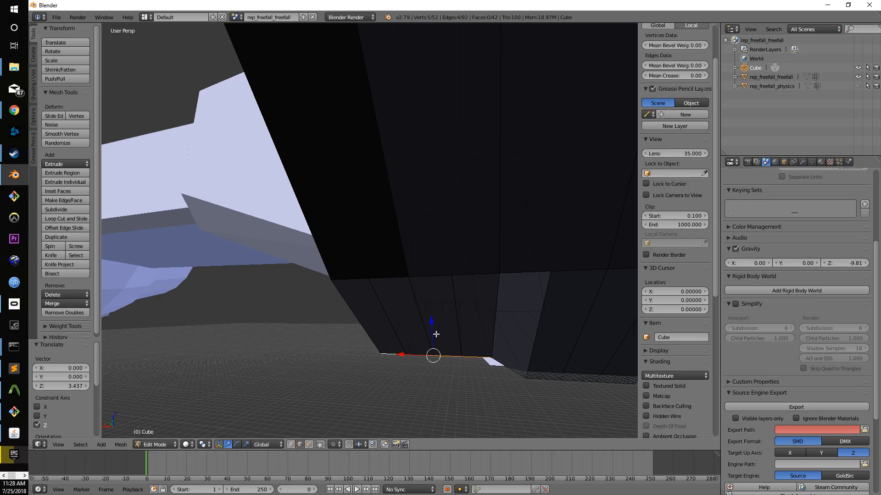
middle_drag(435, 335, 463, 330)
drag(474, 316, 490, 267)
middle_drag(490, 267, 523, 274)
drag(527, 309, 534, 307)
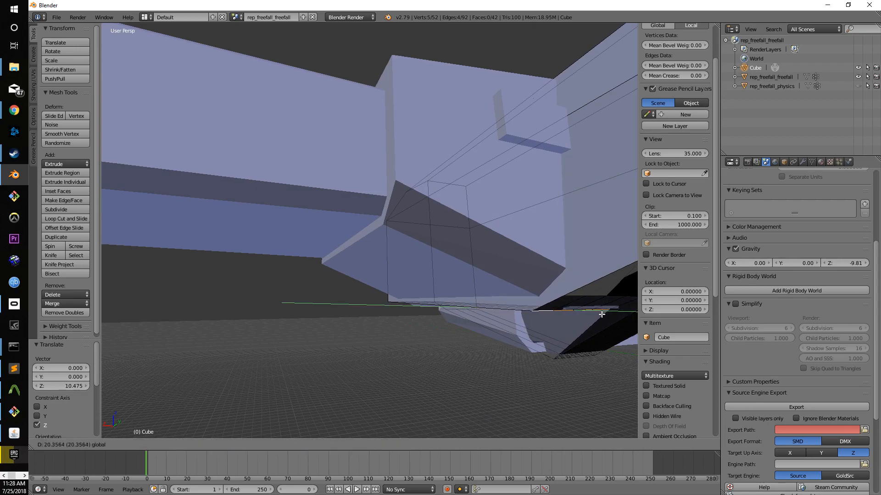
drag(608, 315, 608, 315)
middle_drag(597, 316, 568, 321)
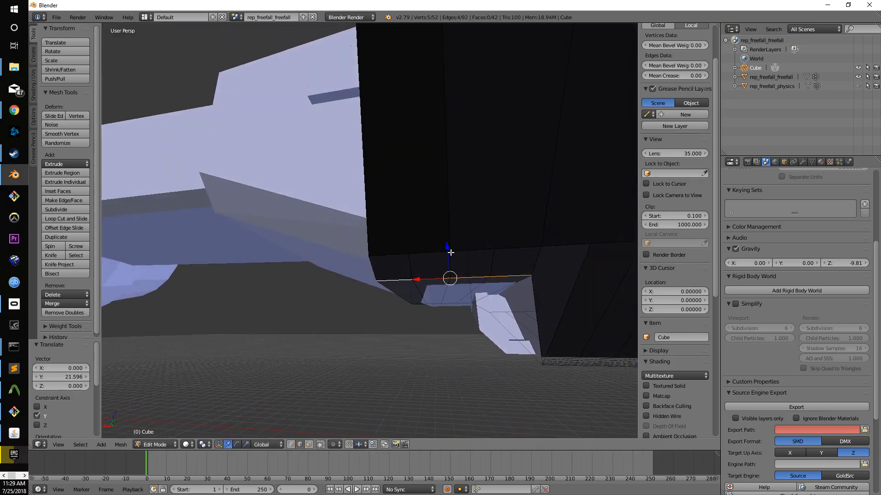
drag(448, 248, 447, 250)
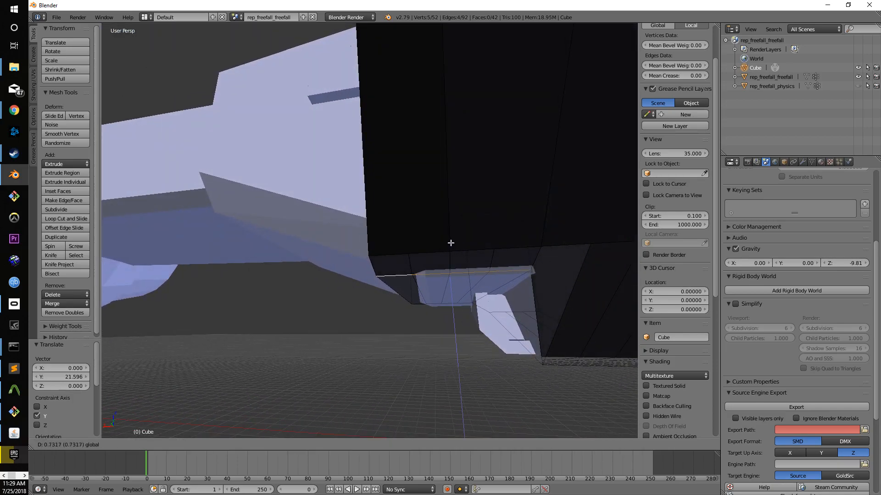
drag(448, 249, 449, 250)
Select the single long lower edge beside the hull's underside recess and shift it along X to the fuselage, about 4 in the final move.
mouse_move(449, 250)
middle_down()
mouse_move(539, 276)
mouse_move(513, 307)
mouse_move(491, 316)
mouse_move(534, 325)
mouse_move(477, 316)
mouse_move(474, 324)
mouse_move(537, 326)
mouse_move(610, 311)
mouse_move(536, 321)
mouse_move(541, 330)
mouse_move(527, 342)
mouse_move(138, 336)
mouse_move(593, 339)
mouse_move(561, 346)
mouse_move(532, 261)
mouse_move(523, 280)
mouse_move(567, 257)
middle_up()
key(z)
key(a)
key(z)
right_click(186, 304)
middle_drag(186, 304, 242, 325)
drag(376, 276, 413, 336)
key(ctrl+z)
middle_drag(449, 356, 399, 275)
mouse_move(398, 220)
mouse_down()
mouse_move(410, 219)
mouse_move(395, 213)
mouse_up()
middle_drag(394, 213, 370, 216)
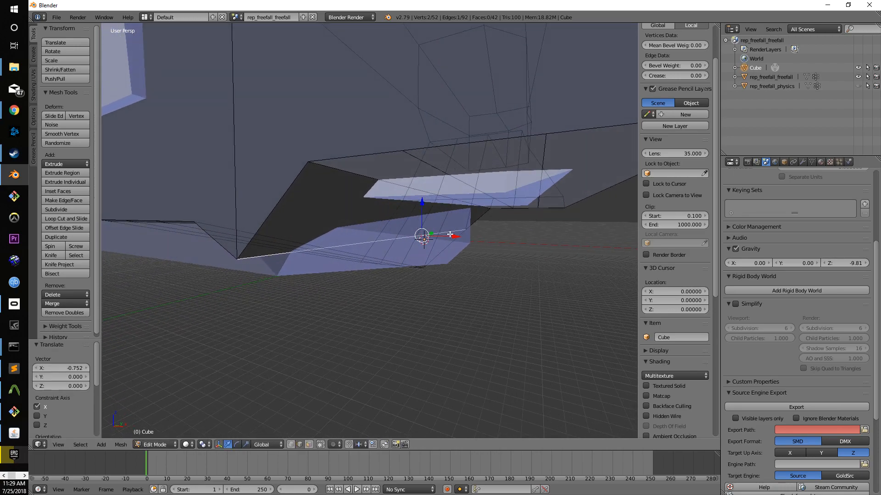
drag(450, 235, 456, 239)
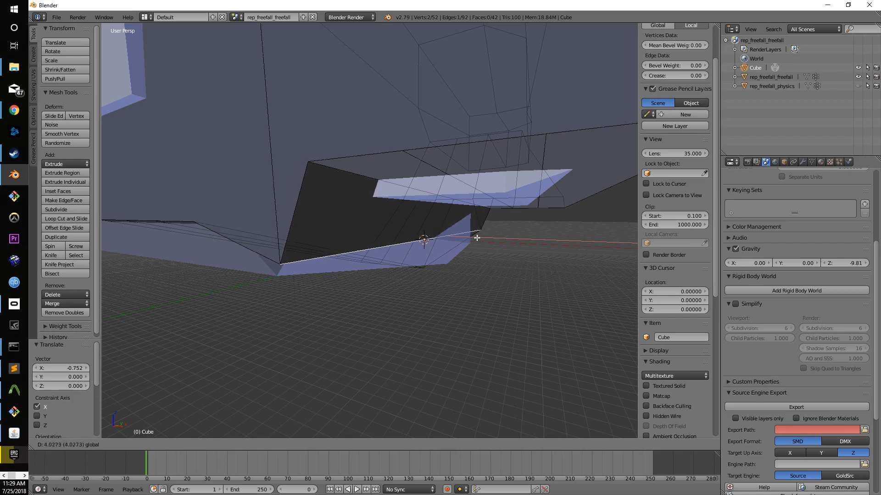
drag(483, 238, 477, 242)
mouse_move(478, 241)
middle_down()
mouse_move(482, 250)
mouse_move(496, 244)
mouse_move(425, 260)
mouse_move(405, 274)
mouse_move(417, 280)
mouse_move(342, 275)
mouse_move(354, 281)
mouse_move(350, 293)
mouse_move(327, 285)
mouse_move(373, 268)
mouse_move(293, 271)
mouse_move(375, 259)
mouse_move(359, 274)
mouse_move(407, 290)
mouse_move(400, 295)
mouse_move(407, 286)
mouse_move(331, 235)
mouse_move(313, 356)
middle_up()
Try to lower a single vertex on the hull's front underside edge along Z.
key(z)
key(z)
key(a)
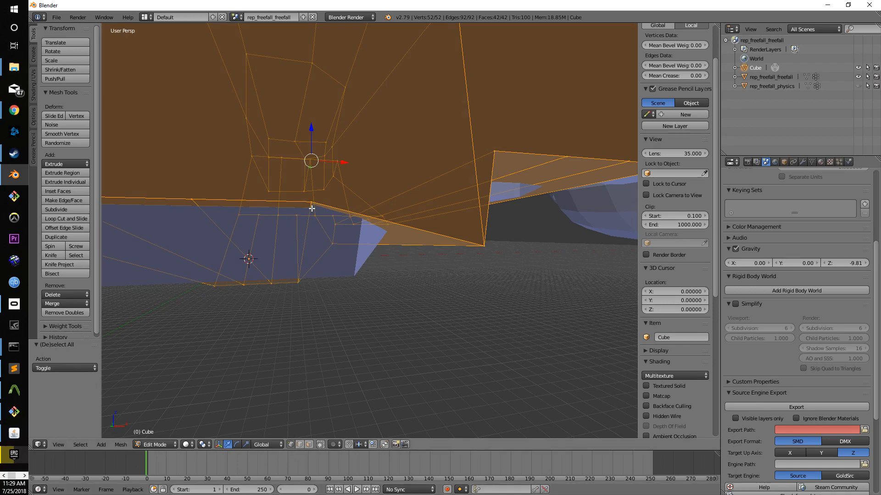
right_click(312, 207)
drag(312, 173, 318, 245)
key(ctrl+z)
shift+right_click(195, 199)
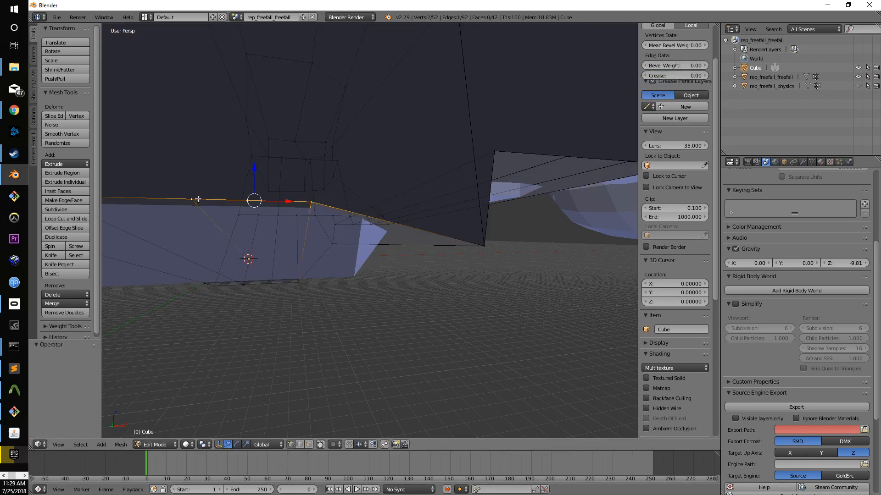
scroll(197, 200, down, 2)
shift+right_click(205, 213)
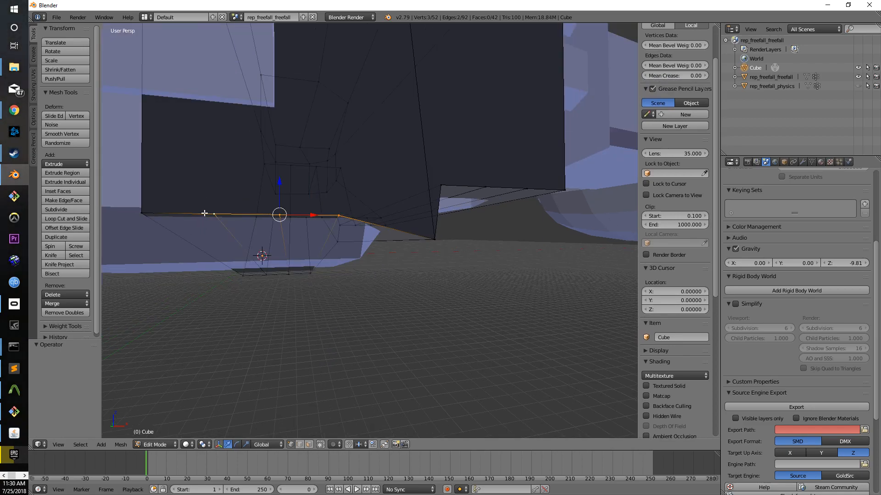
right_click(149, 209)
shift+right_click(211, 215)
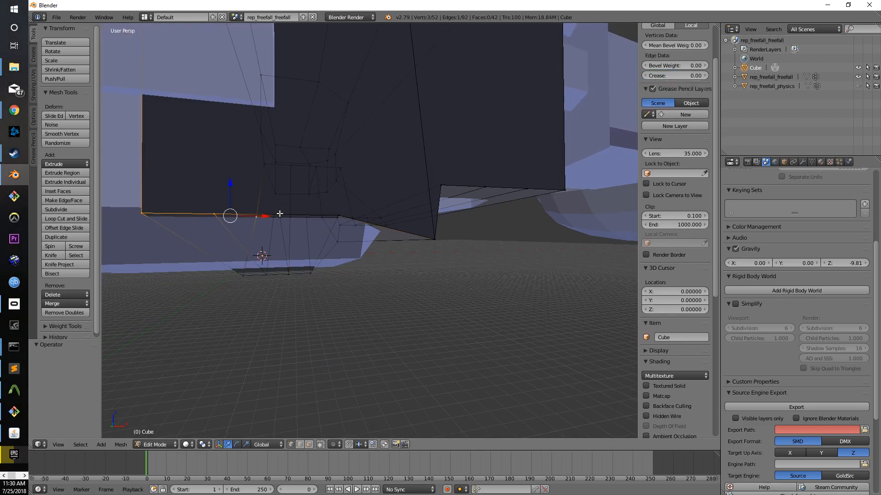
mouse_move(275, 230)
middle_down()
mouse_move(299, 244)
mouse_move(290, 235)
middle_up()
Select the four vertices along the hull's front underside edge, lower them along Z to the fuselage's underside and shift them about 0.3 along Y.
right_click(167, 231)
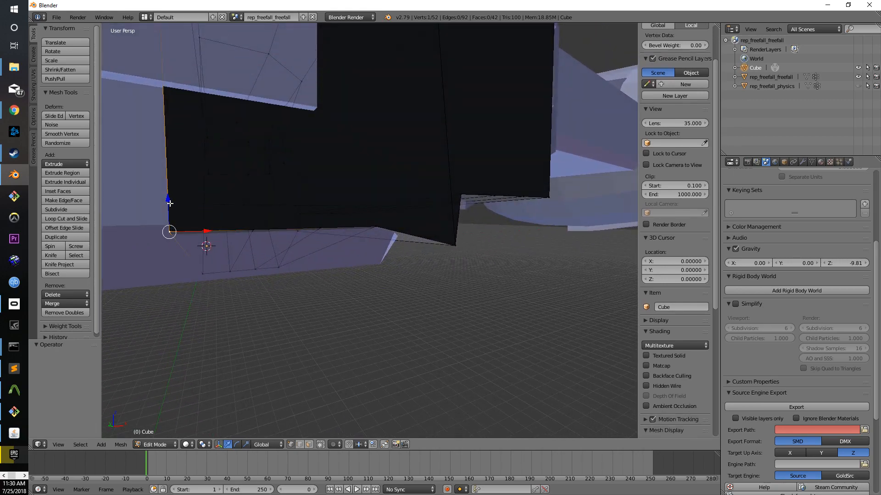
key(g)
key(z)
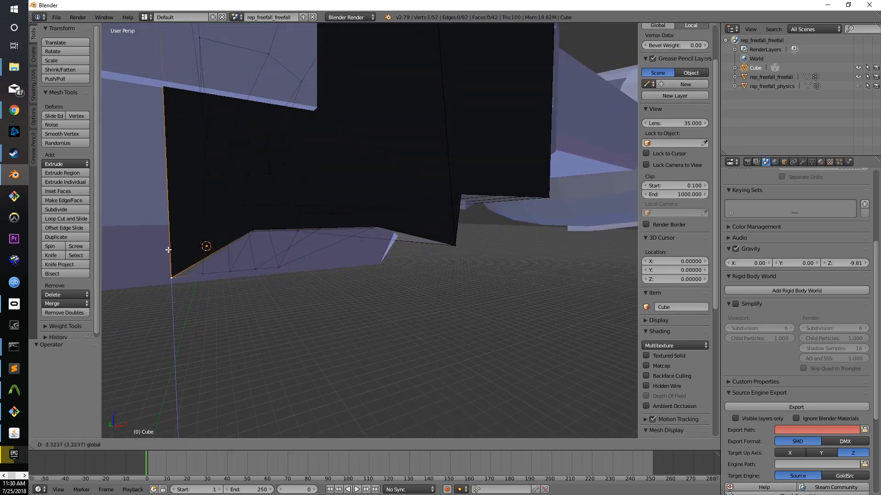
click(166, 256)
key(ctrl+z)
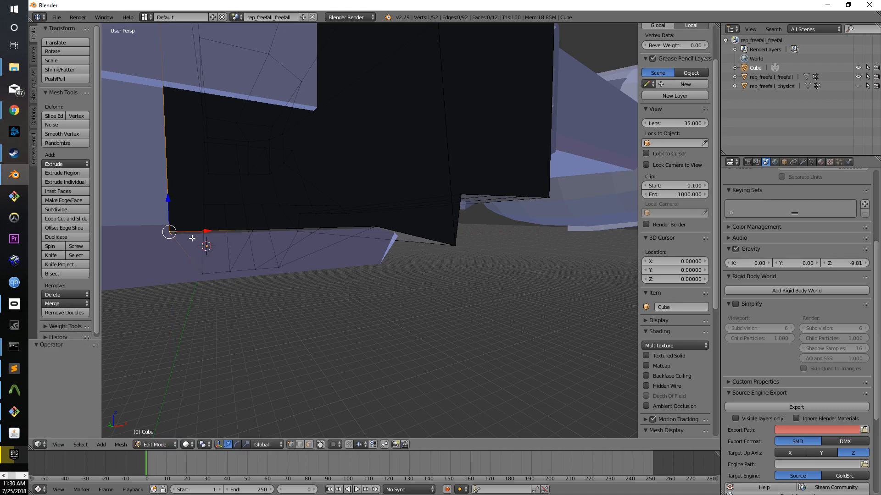
shift+right_click(250, 231)
middle_drag(345, 241, 236, 185)
shift+right_click(309, 222)
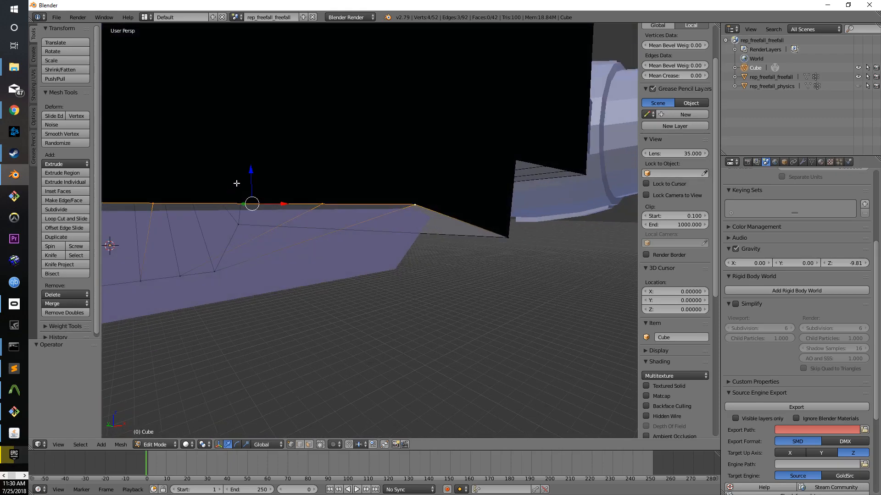
drag(254, 174, 255, 274)
middle_drag(257, 278, 291, 253)
drag(364, 138, 365, 149)
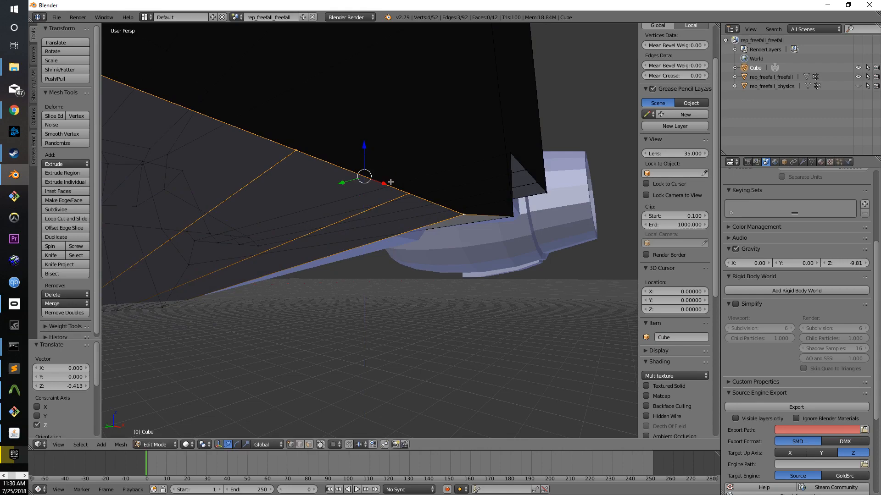
mouse_move(347, 180)
mouse_down()
mouse_move(262, 190)
mouse_move(337, 184)
mouse_up()
Select the two adjacent vertices along the upper edge of the hull's underside recess and lower them about 1.5 along Z.
key(z)
mouse_move(381, 211)
middle_down()
mouse_move(405, 220)
mouse_move(411, 238)
mouse_move(428, 239)
mouse_move(309, 223)
middle_up()
key(z)
scroll(370, 232, up, 5)
middle_drag(363, 218, 367, 218)
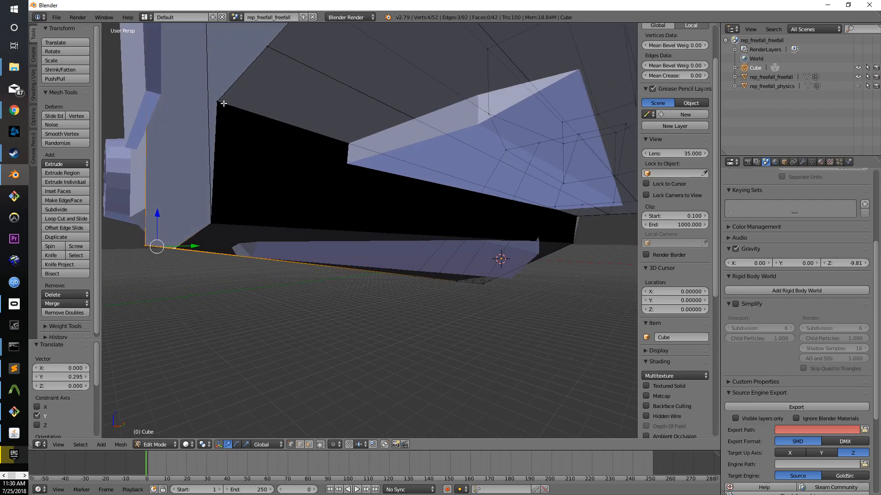
right_click(217, 102)
middle_drag(217, 102, 293, 124)
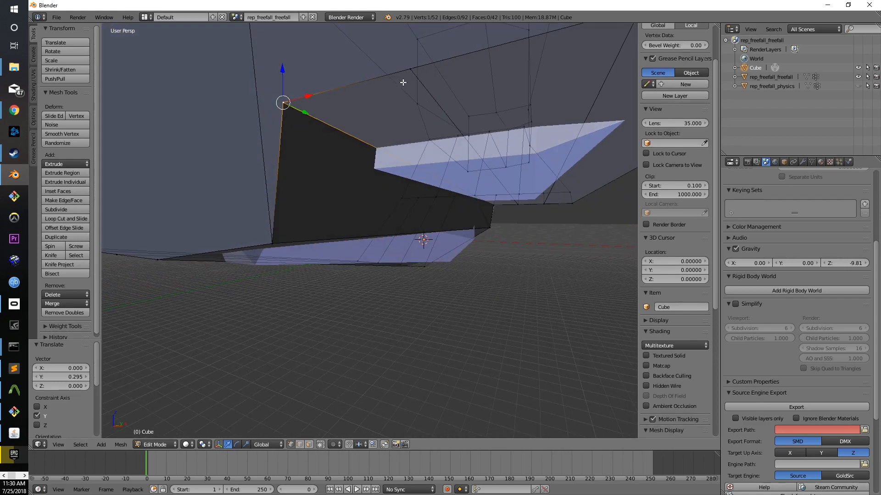
middle_drag(461, 119, 471, 139)
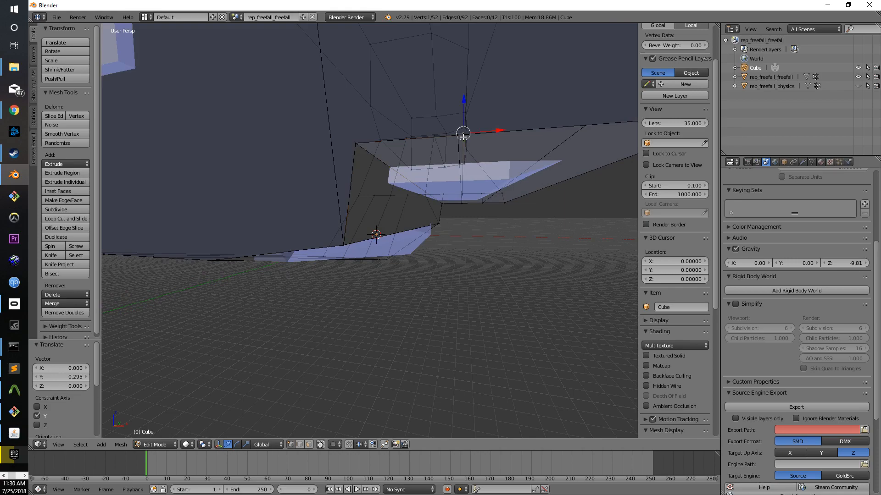
middle_drag(563, 144, 560, 149)
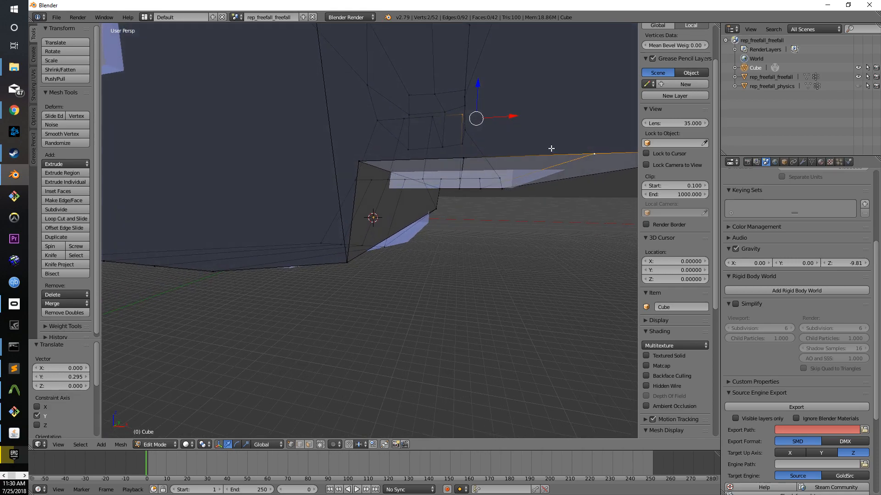
shift+right_click(468, 157)
middle_drag(477, 161, 486, 185)
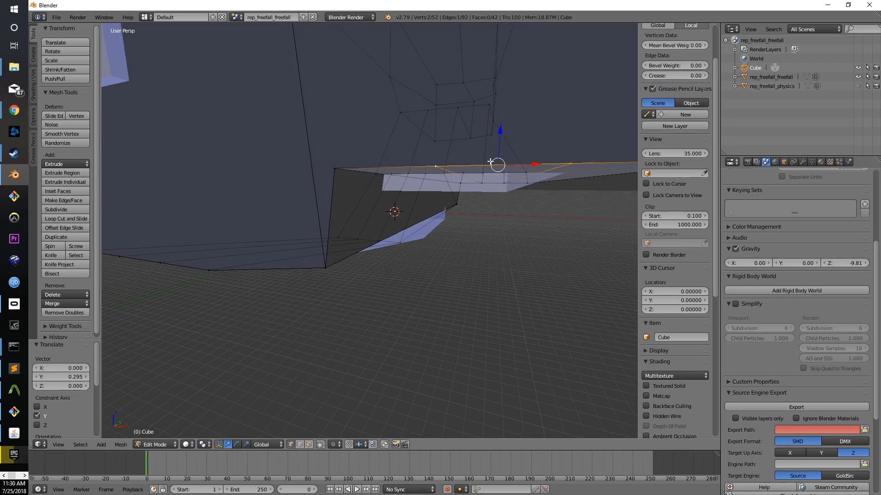
drag(499, 132, 485, 166)
middle_drag(485, 166, 503, 173)
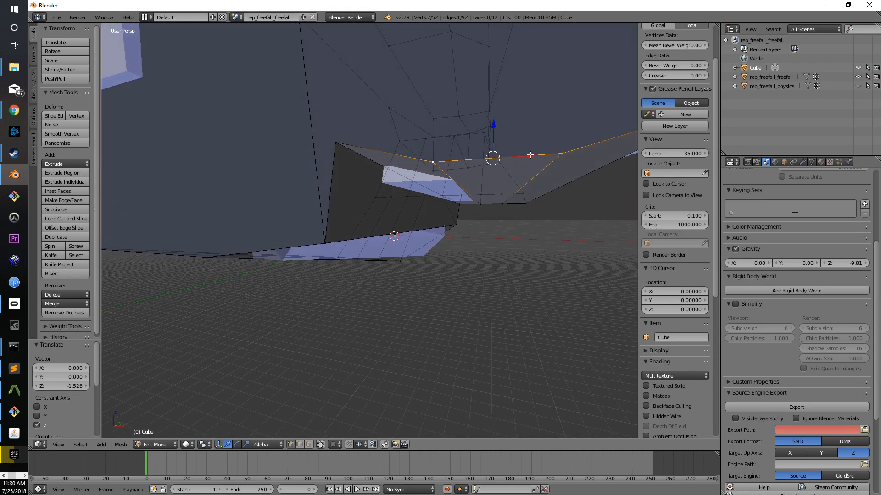
Shift the lowered recess edge about 3.3 along negative X.
drag(530, 155, 520, 156)
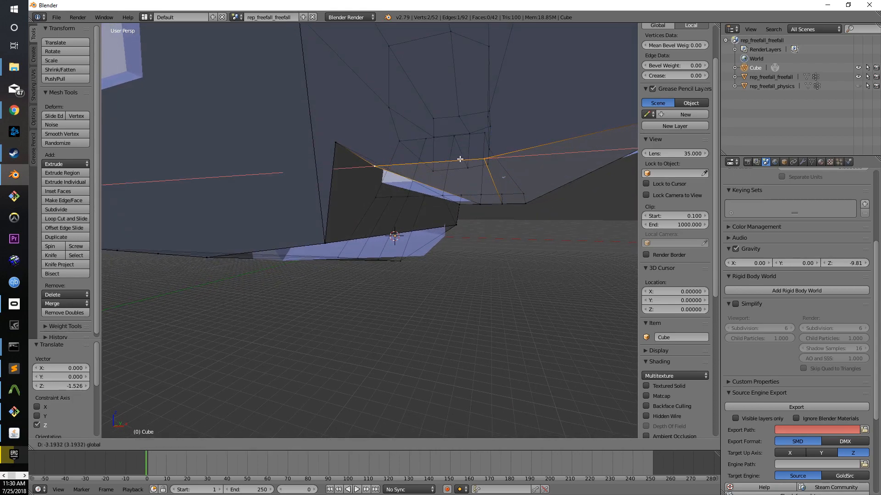
click(461, 159)
middle_drag(460, 158, 494, 161)
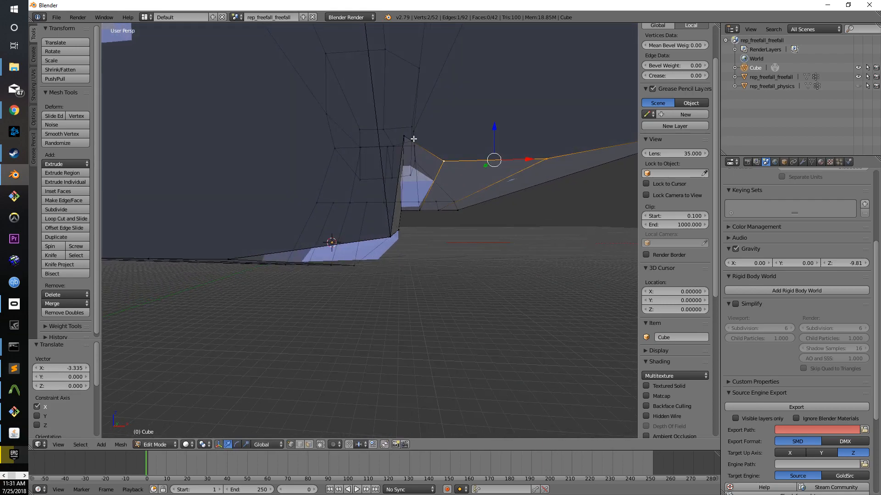
Select the vertex at the recess's upper corner and lower it along Z, about 0.1 in the final move.
right_click(412, 137)
middle_drag(407, 133, 391, 132)
drag(391, 133, 397, 156)
middle_drag(397, 155, 426, 148)
drag(385, 125, 384, 127)
middle_drag(468, 177, 488, 164)
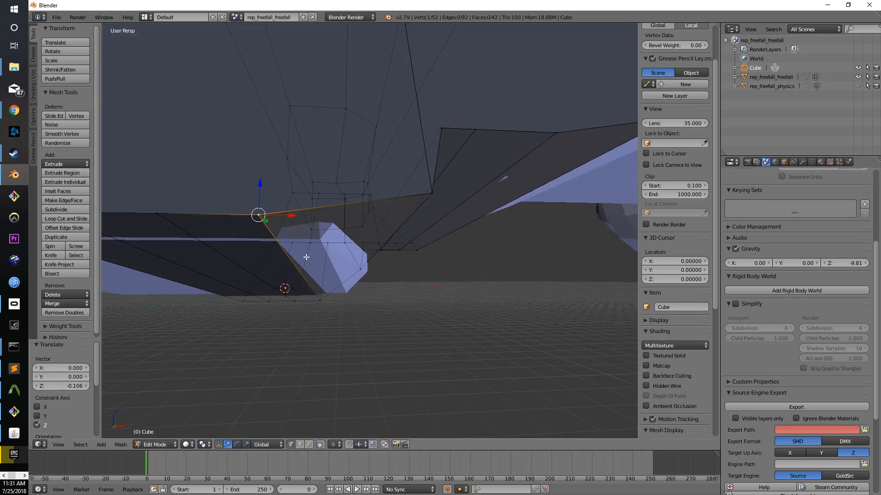
Select the vertex on the hull's lower edge in front of the recess and shift it about 3.6 along X.
middle_drag(306, 258, 315, 218)
middle_drag(311, 288, 322, 295)
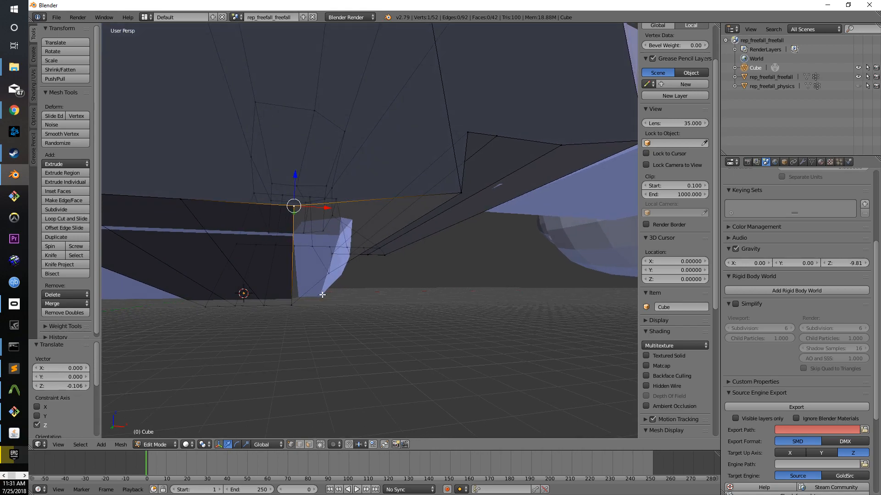
drag(326, 209, 390, 214)
key(z)
mouse_move(390, 214)
middle_down()
mouse_move(406, 251)
mouse_move(395, 257)
mouse_move(390, 243)
middle_up()
key(z)
Select the bottom vertex at the end of the hull's lowest edge and shift it outward along X.
key(z)
mouse_move(338, 286)
middle_down()
mouse_move(366, 300)
mouse_move(346, 277)
mouse_move(361, 284)
middle_up()
key(z)
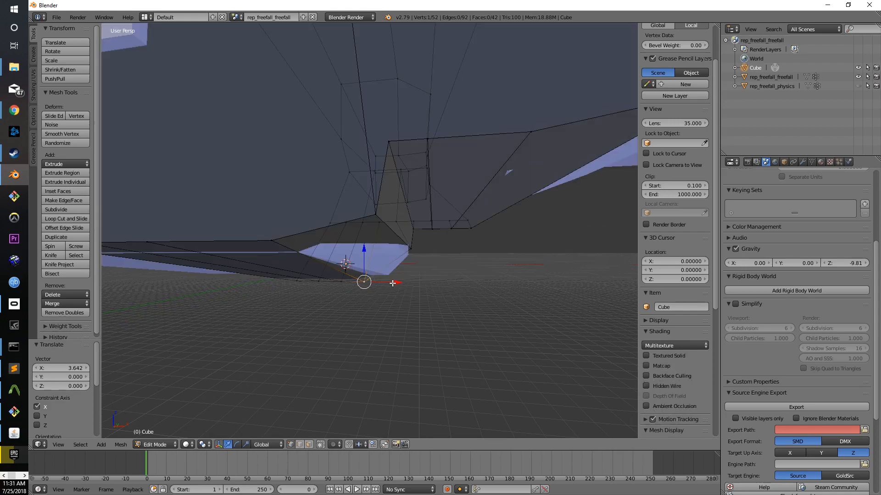
drag(392, 283, 403, 285)
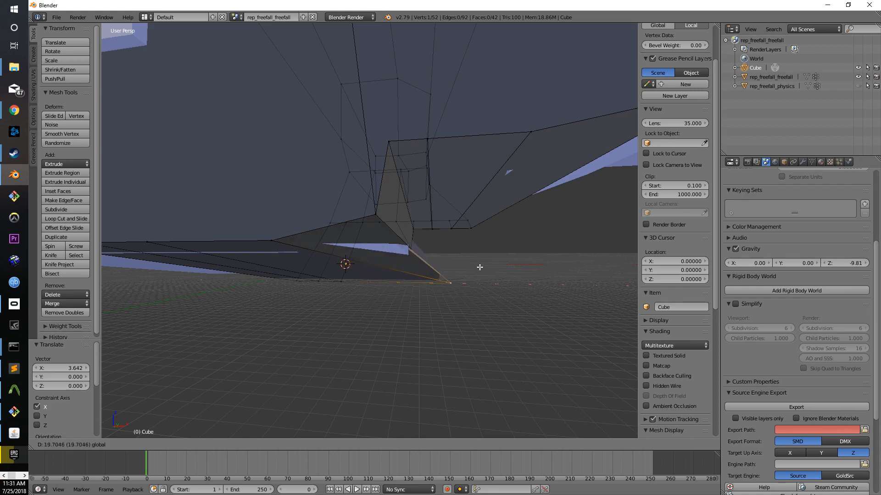
click(403, 273)
middle_drag(403, 273, 488, 258)
Adjust the hull's lower vertices beside the recess along X, about -2 in the final move.
drag(502, 264, 466, 253)
middle_drag(479, 260, 491, 281)
drag(475, 277, 416, 247)
scroll(434, 248, up, 2)
middle_drag(436, 248, 430, 238)
scroll(431, 239, up, 1)
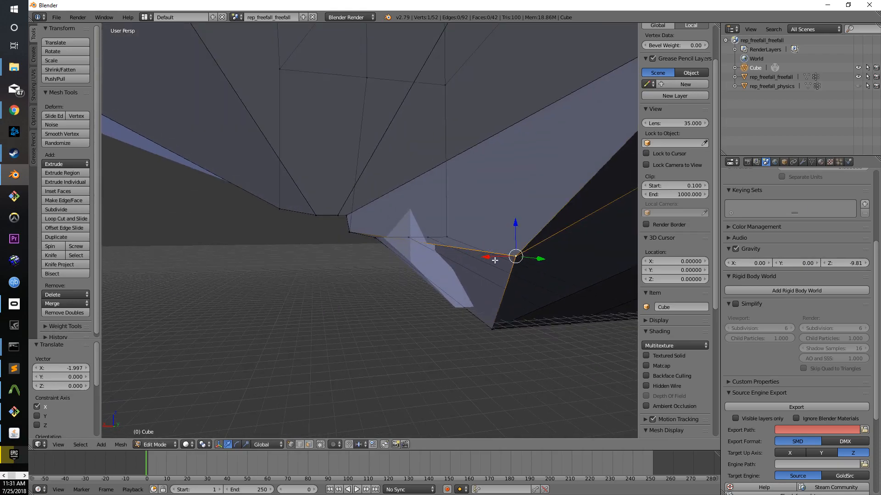
Shift the lower side vertex and the vertex beneath it further along X to cover the fuselage, and deselect everything.
drag(491, 257, 400, 252)
middle_drag(418, 255, 467, 252)
right_click(413, 324)
drag(446, 336, 366, 328)
middle_drag(366, 329, 407, 309)
scroll(374, 292, down, 9)
key(a)
Examine the hull's overall fit around the fuselage from several sides, in both edit and object mode.
scroll(385, 289, up, 10)
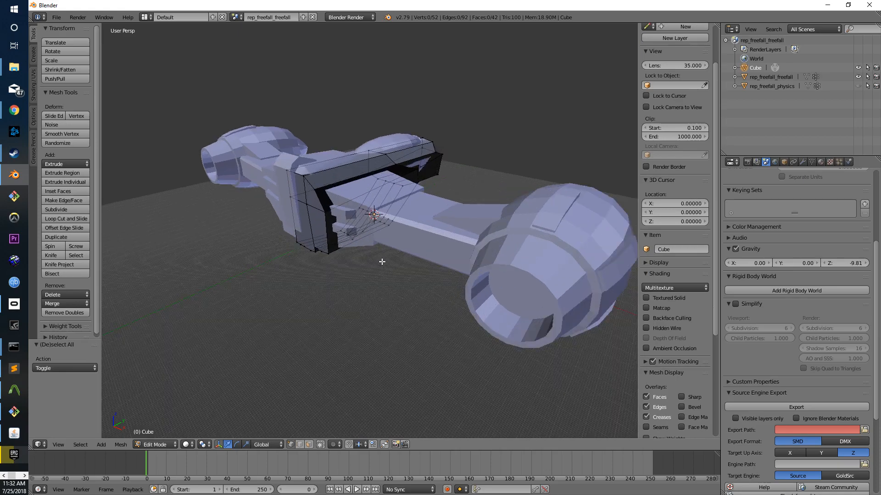
middle_drag(384, 230, 404, 256)
scroll(415, 218, down, 8)
middle_drag(415, 218, 237, 197)
scroll(236, 197, up, 2)
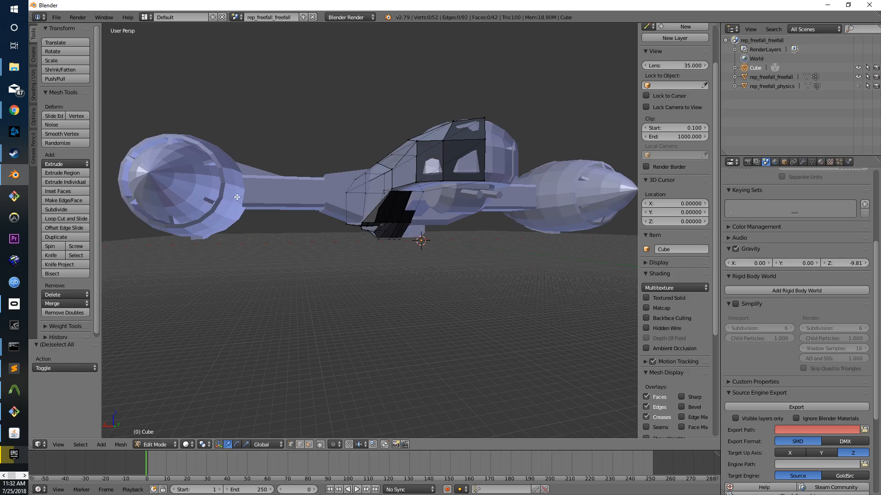
key(Tab)
middle_drag(252, 165, 346, 133)
middle_drag(550, 285, 535, 251)
key(a)
key(a)
key(Tab)
Select the two vertices of the hull's rear top edge and raise them along Z, about 4.4 in the final move.
middle_drag(330, 247, 336, 216)
scroll(339, 216, up, 4)
right_click(284, 204)
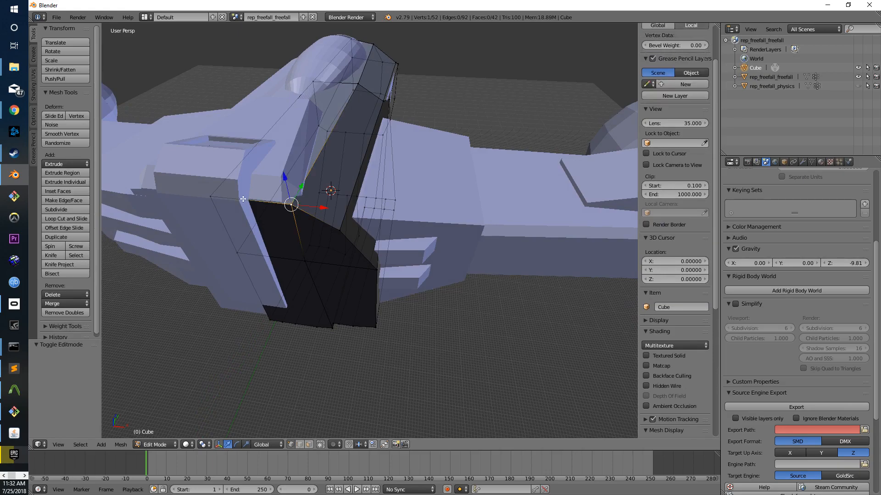
shift+right_click(209, 195)
drag(239, 171, 235, 158)
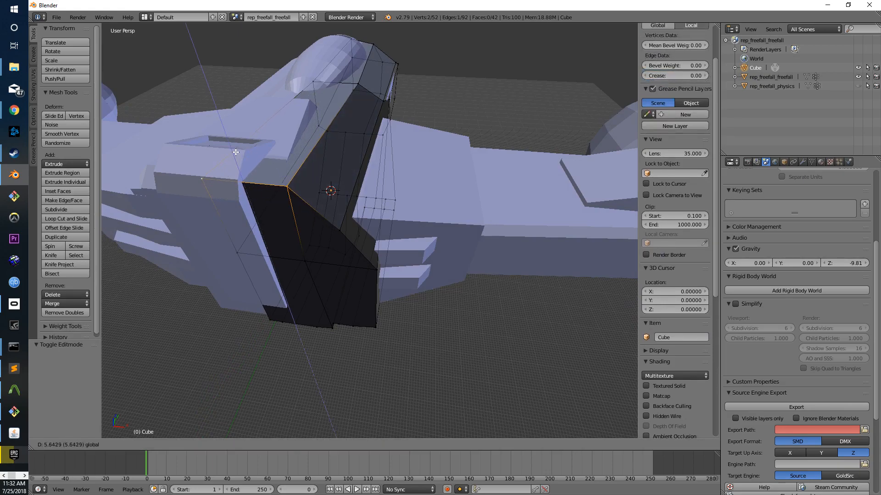
mouse_move(236, 148)
mouse_down()
mouse_move(253, 162)
mouse_move(224, 150)
mouse_up()
middle_drag(225, 150, 247, 158)
drag(233, 163, 230, 147)
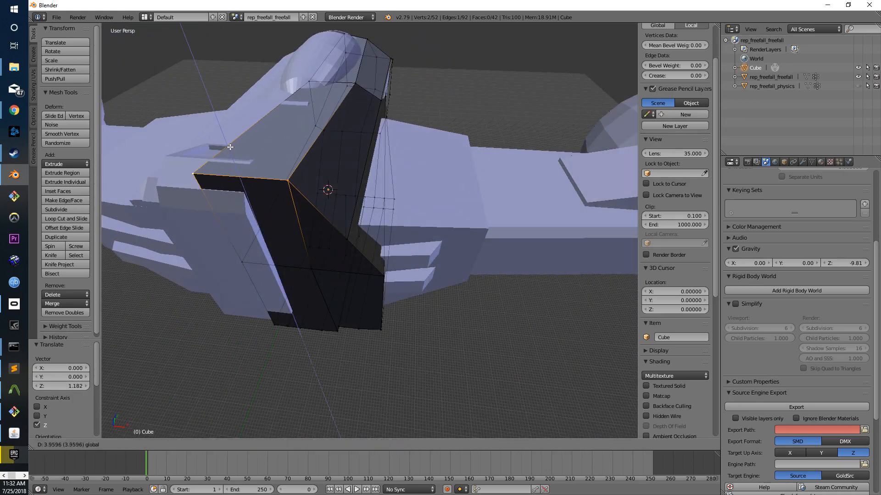
Adjust the hull's rear top edge along Y, by about 0.75 and back by about 1, to line up with the fuselage's rear.
middle_drag(275, 159, 220, 171)
key(g)
key(y)
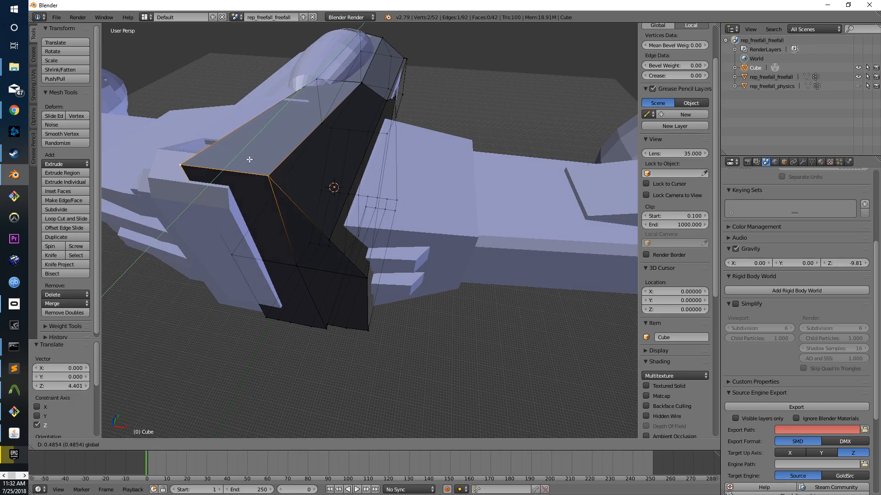
click(249, 160)
middle_drag(249, 160, 627, 162)
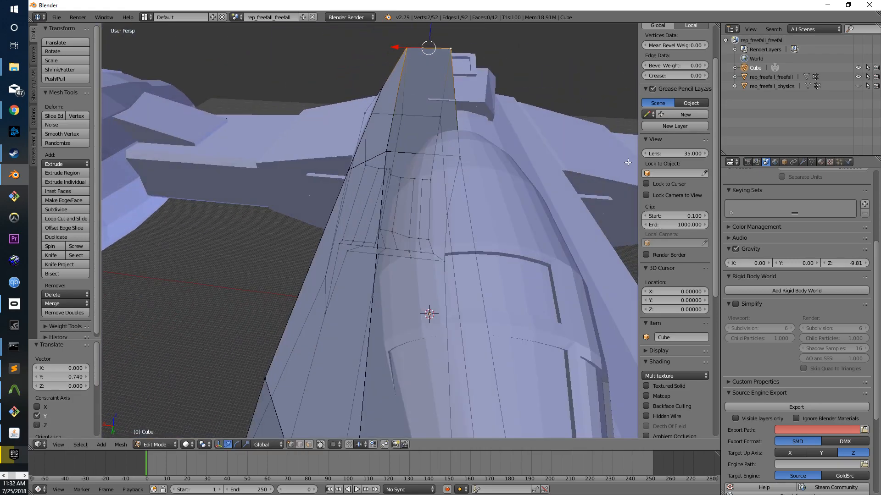
key(z)
mouse_move(558, 136)
middle_down()
mouse_move(464, 127)
mouse_move(454, 118)
mouse_move(465, 114)
middle_up()
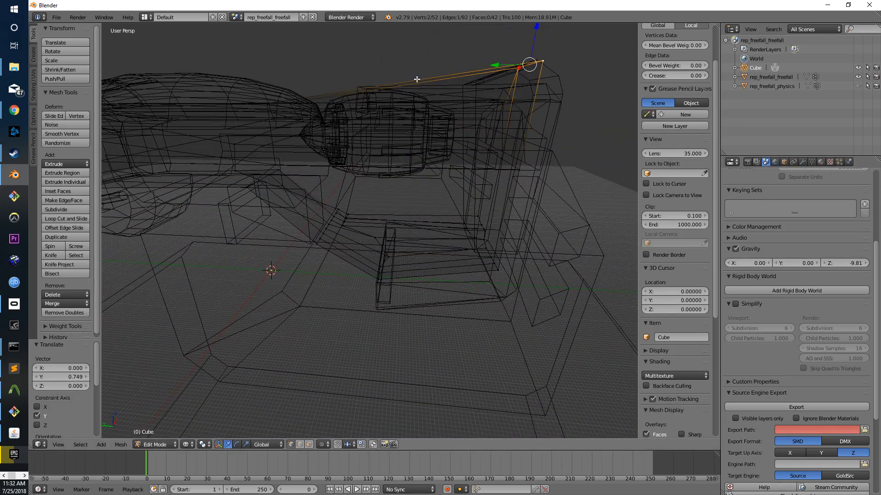
key(z)
middle_drag(546, 91, 524, 136)
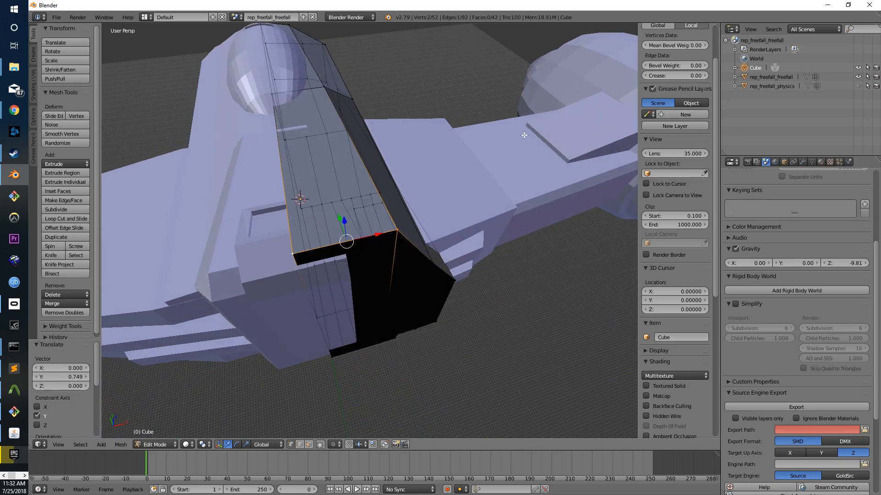
middle_drag(383, 258, 400, 239)
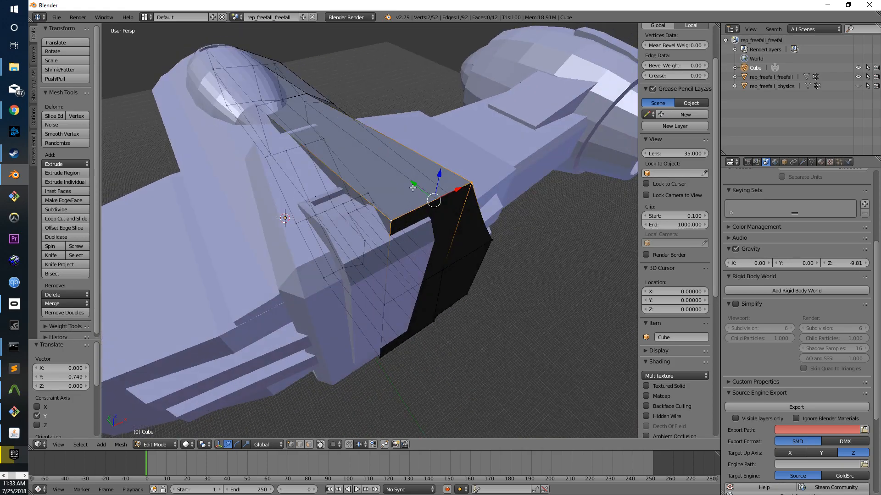
drag(414, 186, 416, 189)
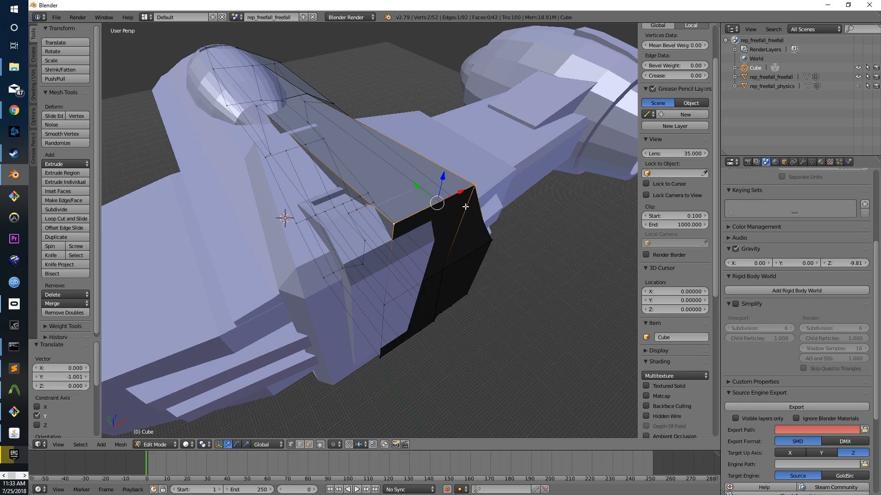
Leave edit mode on the finished hull and deselect it.
middle_drag(514, 201, 502, 214)
scroll(504, 212, down, 6)
key(Tab)
key(a)
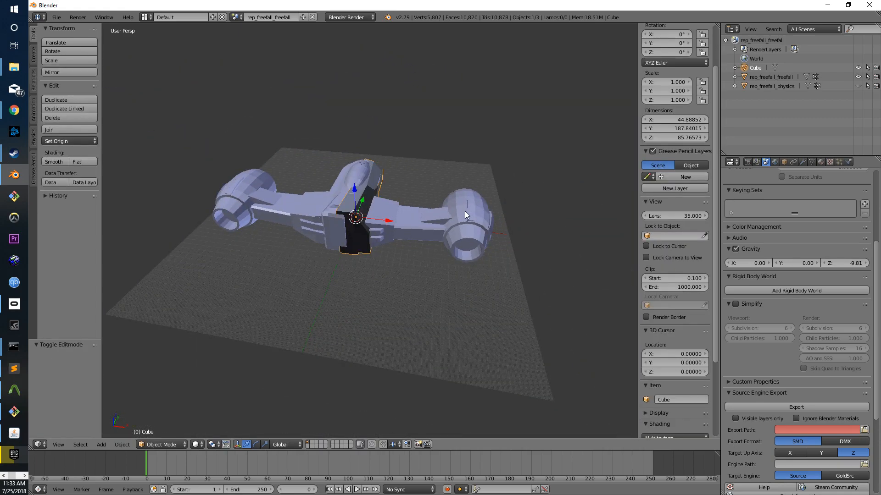
scroll(466, 208, up, 8)
scroll(452, 208, down, 3)
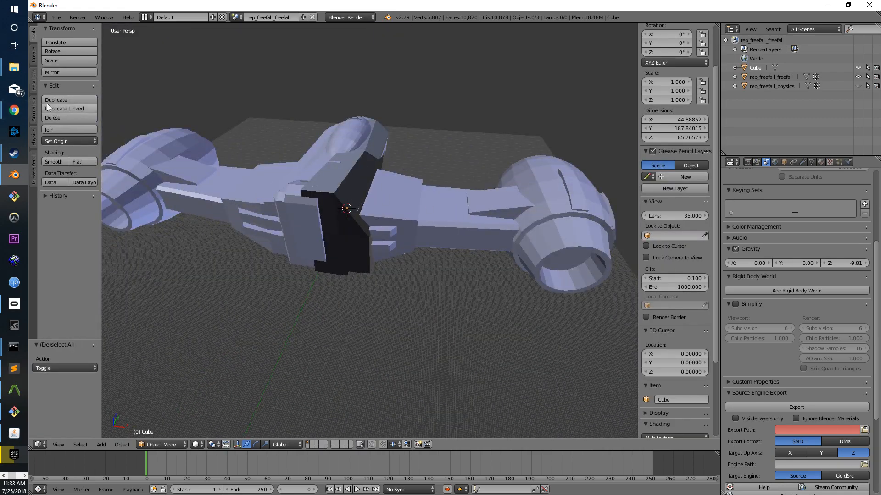
Add a new cube and scale its mesh by about 6.3 in edit mode.
click(33, 60)
click(67, 61)
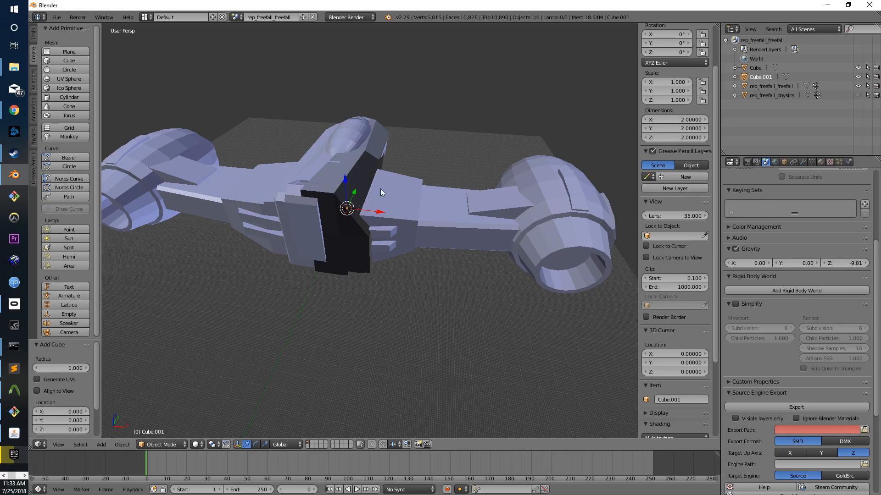
key(Tab)
key(s)
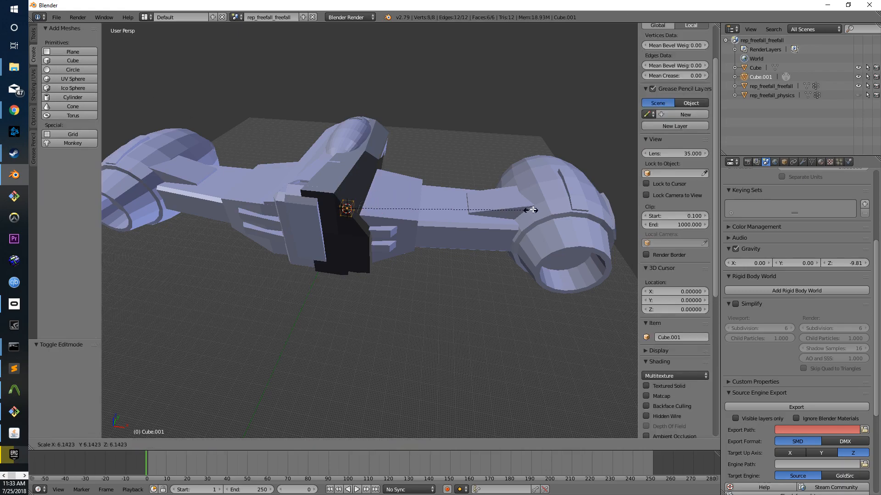
click(536, 210)
Raise the new cube along Z above the fuselage and shift it about 7.7 along X.
key(g)
key(z)
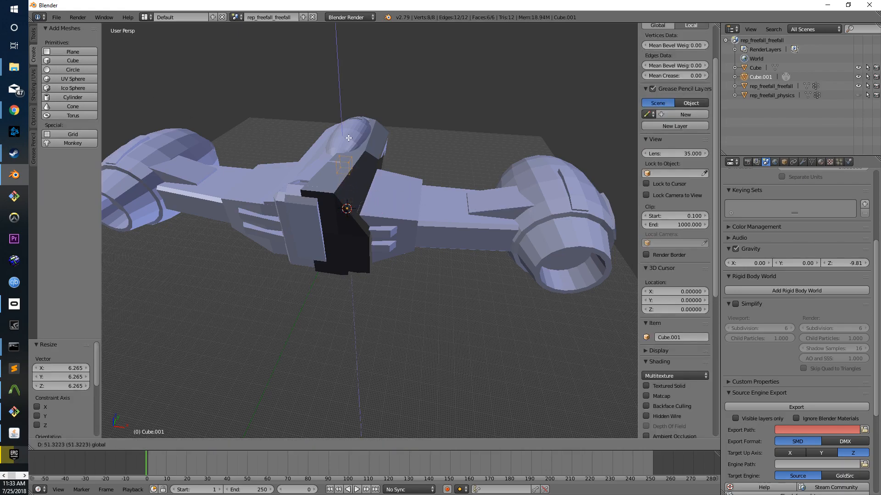
click(351, 101)
middle_drag(350, 98, 432, 172)
drag(420, 154, 397, 152)
middle_drag(485, 164, 439, 207)
scroll(472, 224, up, 4)
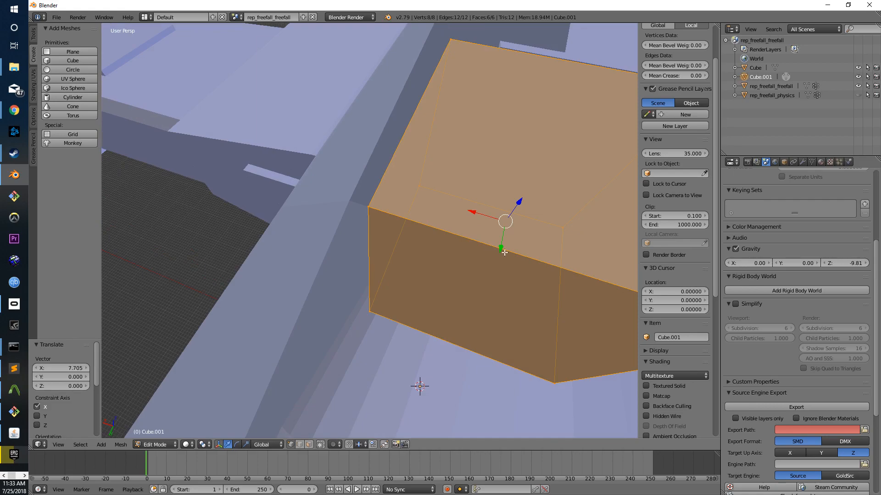
Nudge the cube about 0.17 units along negative X and lower it about 9.4 units behind the canopy.
scroll(500, 252, down, 4)
drag(402, 219, 405, 219)
scroll(513, 240, down, 2)
middle_drag(540, 243, 503, 271)
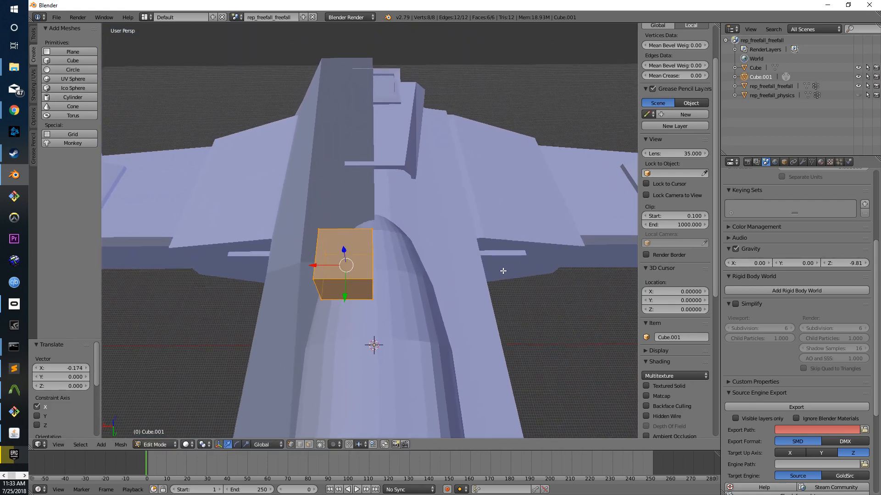
scroll(400, 254, up, 4)
scroll(392, 256, down, 3)
drag(327, 276, 333, 298)
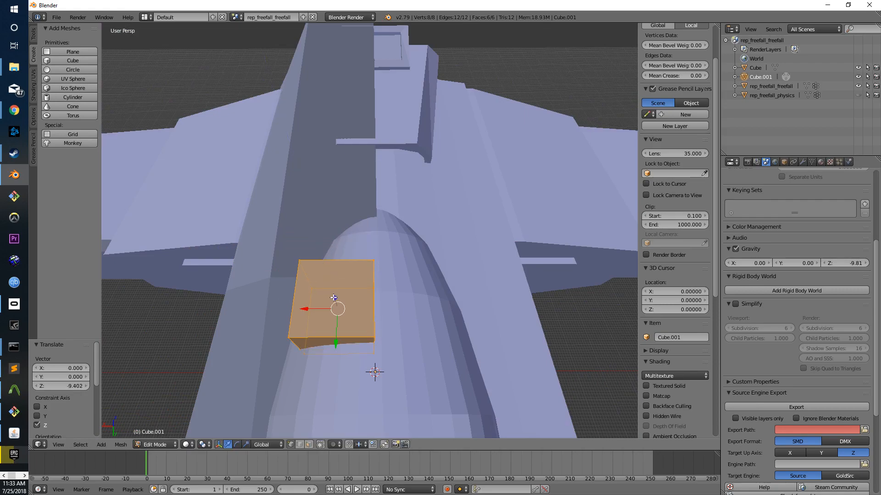
Move the cube about 33 units along negative Y and fine-tune its X position so its side meets the fuselage centreline.
drag(337, 340, 345, 202)
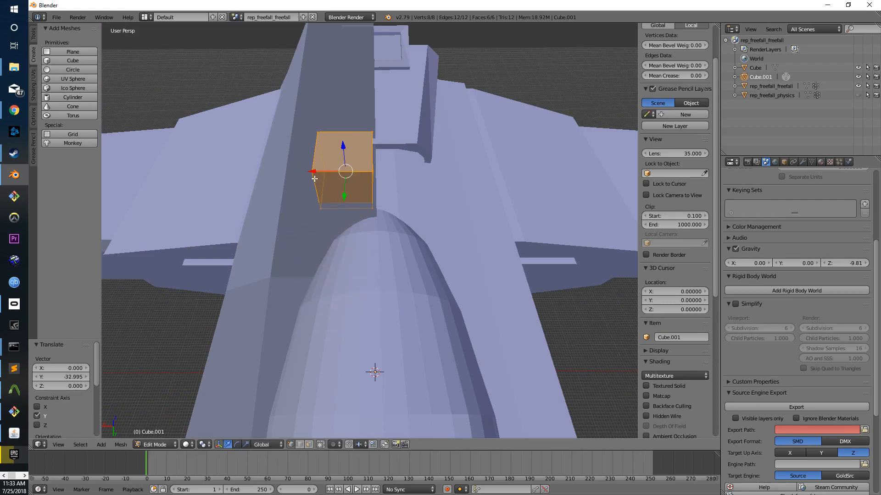
drag(312, 172, 318, 171)
scroll(373, 170, up, 3)
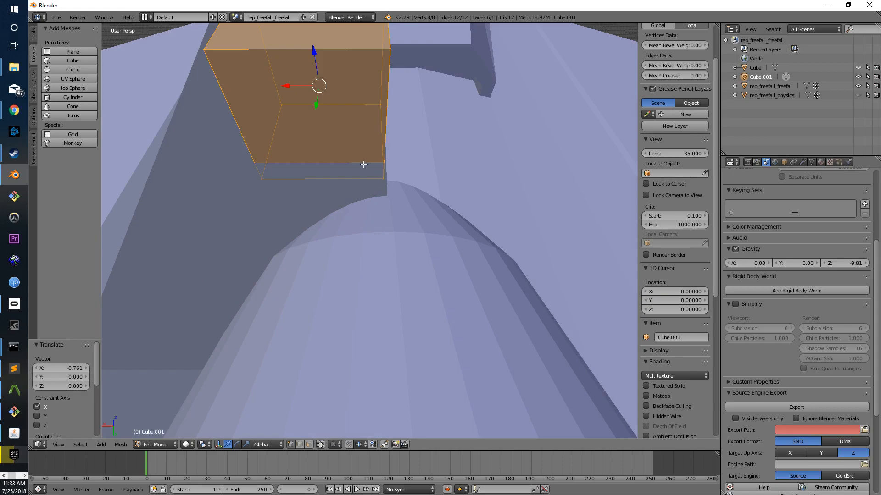
drag(287, 84, 289, 84)
middle_drag(289, 83, 366, 104)
drag(246, 95, 248, 92)
scroll(345, 137, down, 8)
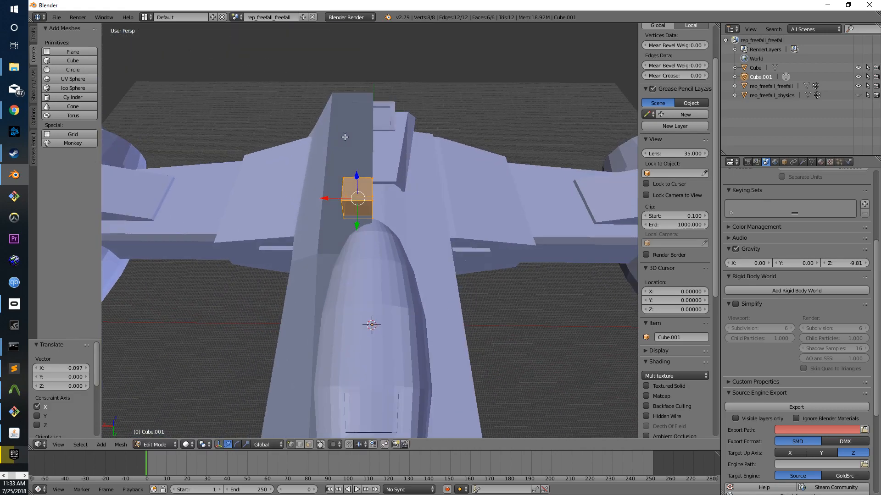
Move the cube about 45.9 units along X onto the wing and lower it about 13.4 units.
mouse_move(357, 181)
middle_down()
mouse_move(348, 140)
mouse_move(362, 175)
middle_up()
drag(365, 176, 273, 210)
scroll(274, 211, up, 5)
scroll(275, 215, down, 5)
middle_drag(278, 217, 257, 220)
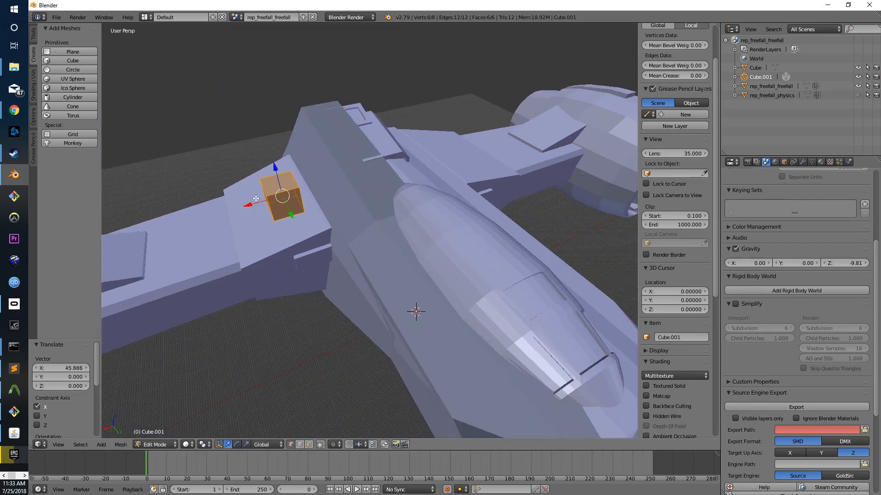
drag(249, 204, 243, 205)
drag(265, 173, 283, 240)
Reposition the cube midway along the wing between fuselage and engine, finishing with a shift of about 8 units along Y.
key(s)
click(372, 203)
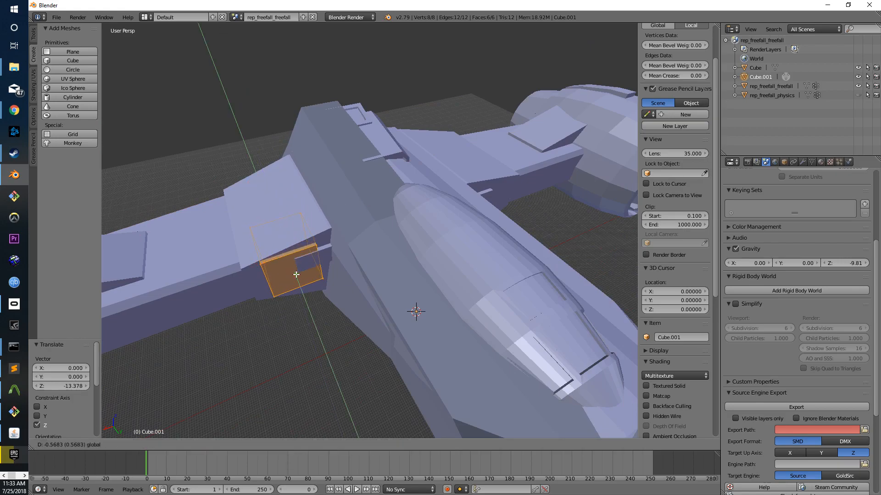
drag(297, 277, 283, 242)
drag(267, 197, 270, 206)
drag(245, 236, 229, 241)
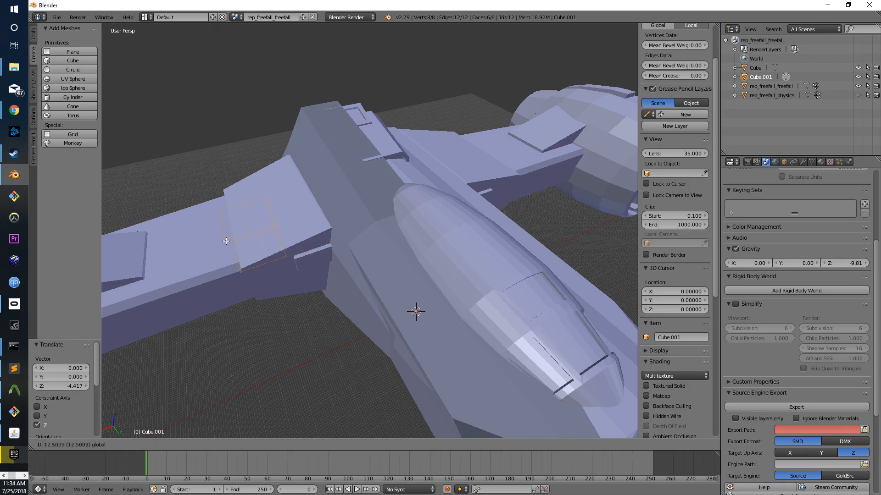
drag(157, 247, 165, 226)
middle_drag(165, 227, 323, 227)
drag(434, 257, 453, 251)
scroll(467, 253, down, 4)
middle_drag(480, 253, 408, 267)
scroll(408, 267, up, 5)
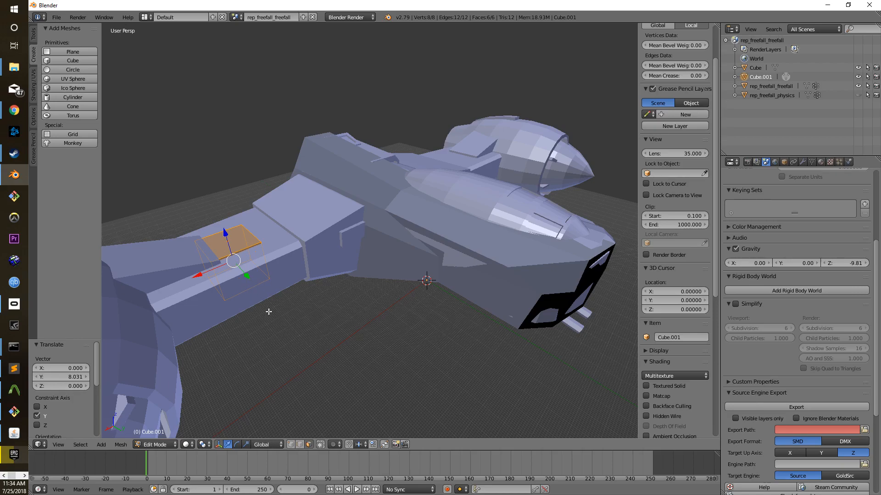
Select the whole cube and scale it up uniformly by a factor of about 6.
key(a)
key(a)
key(s)
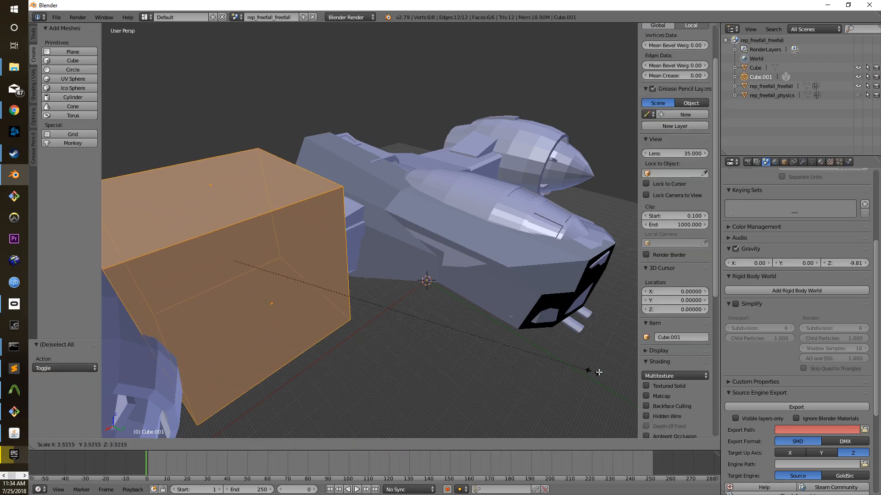
click(330, 376)
scroll(311, 369, down, 3)
middle_drag(289, 362, 266, 349)
Flatten the box to roughly the wing's thickness by lowering its top face and raising its bottom face.
right_click(262, 155)
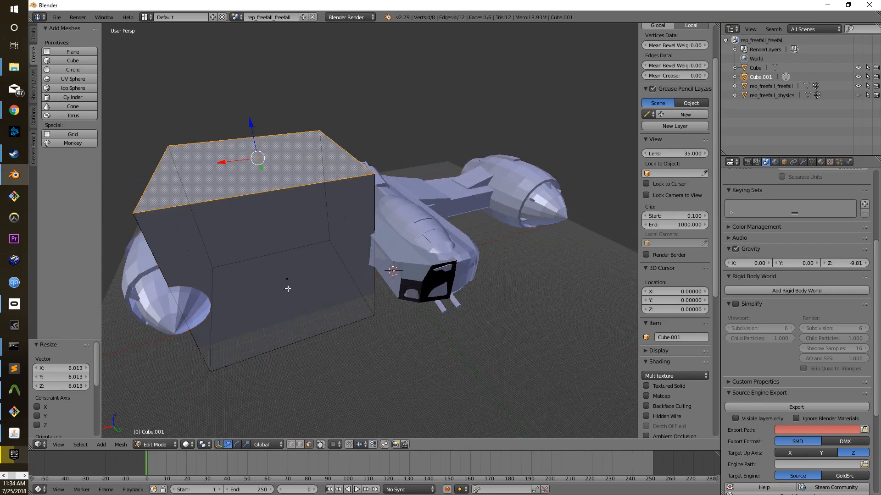
drag(249, 125, 266, 206)
middle_drag(295, 302, 279, 282)
drag(276, 252, 277, 216)
middle_drag(277, 215, 284, 197)
mouse_move(274, 186)
mouse_down()
mouse_move(278, 172)
mouse_move(277, 185)
mouse_up()
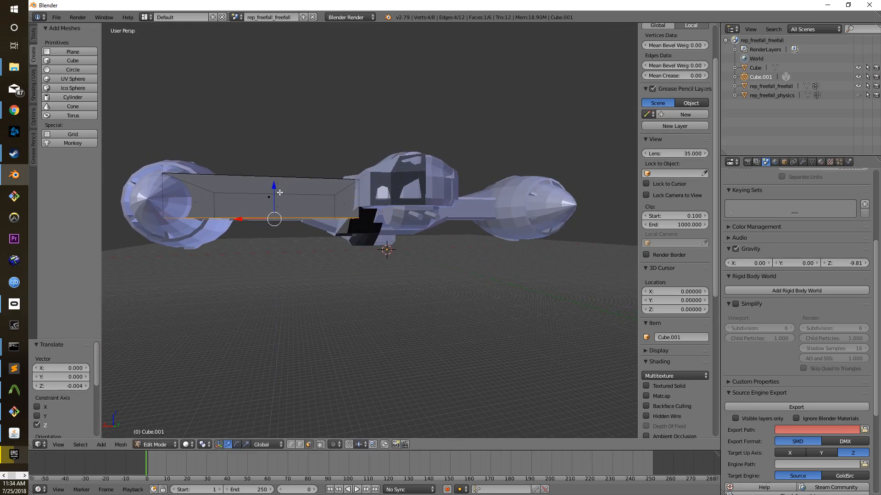
Select the box's outer end face beside the engine and move it about 31.6 units along negative X.
key(a)
middle_drag(277, 184, 333, 264)
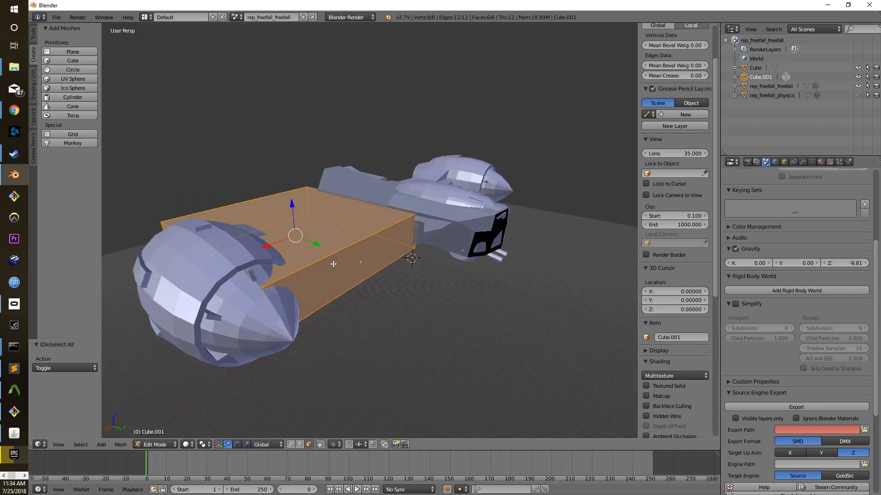
right_click(206, 275)
drag(168, 282, 214, 265)
middle_drag(214, 265, 459, 292)
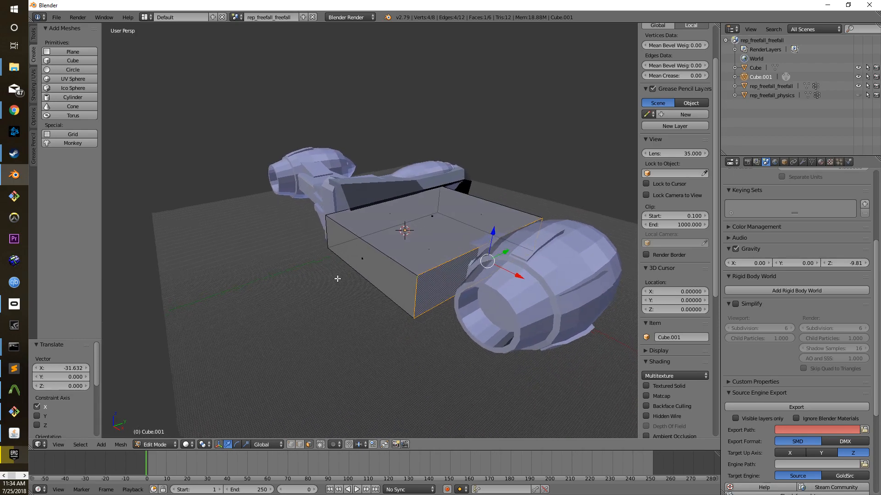
Try scaling the box's outer end face down uniformly, and undo that scaling.
key(s)
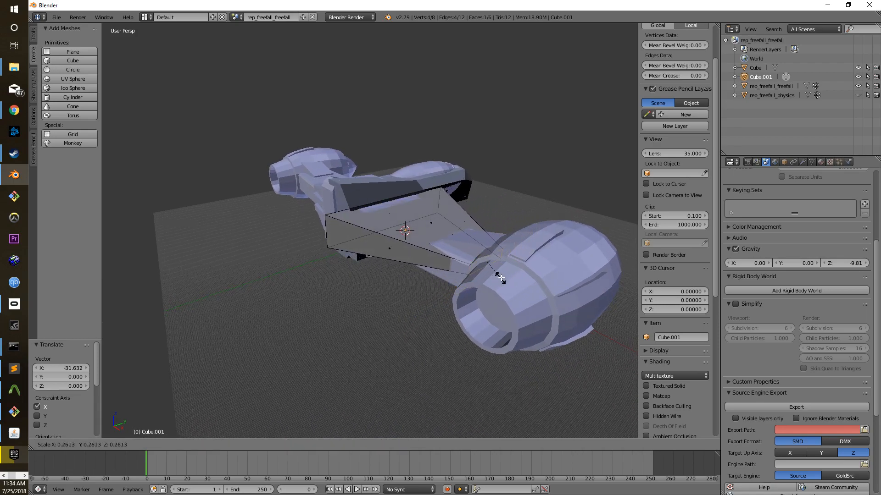
click(522, 274)
key(ctrl+z)
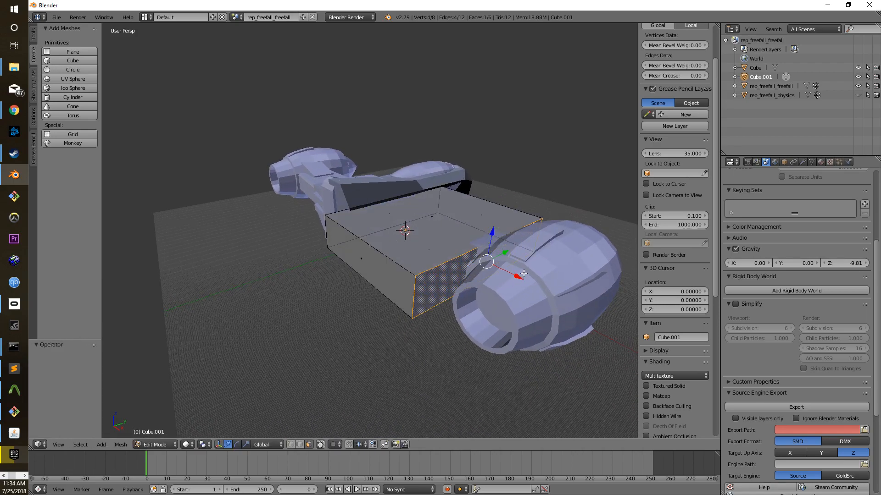
Show the mesh tools and scale the box's outer end face down uniformly so the box tapers towards the engine.
click(30, 37)
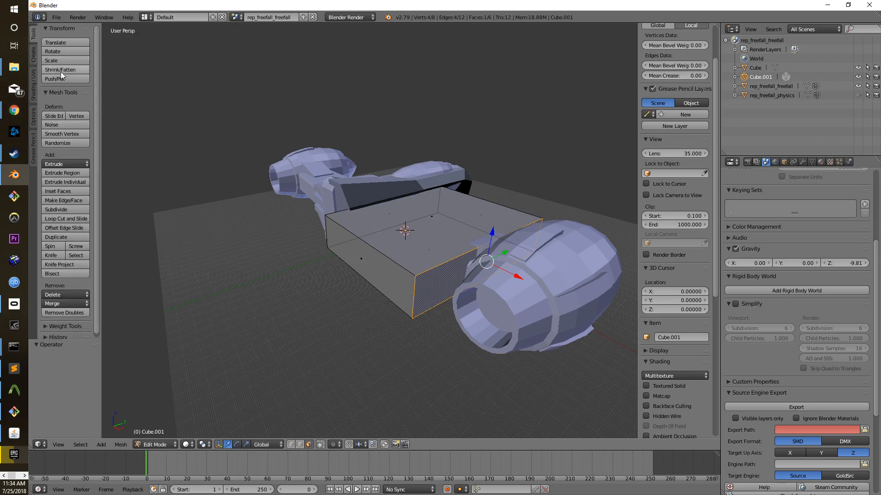
key(a)
key(a)
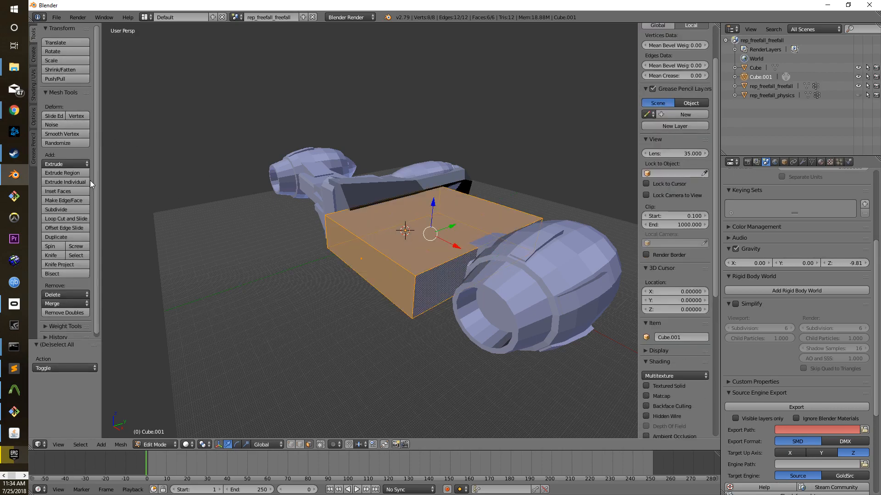
middle_drag(365, 262, 248, 266)
key(a)
right_click(299, 262)
key(s)
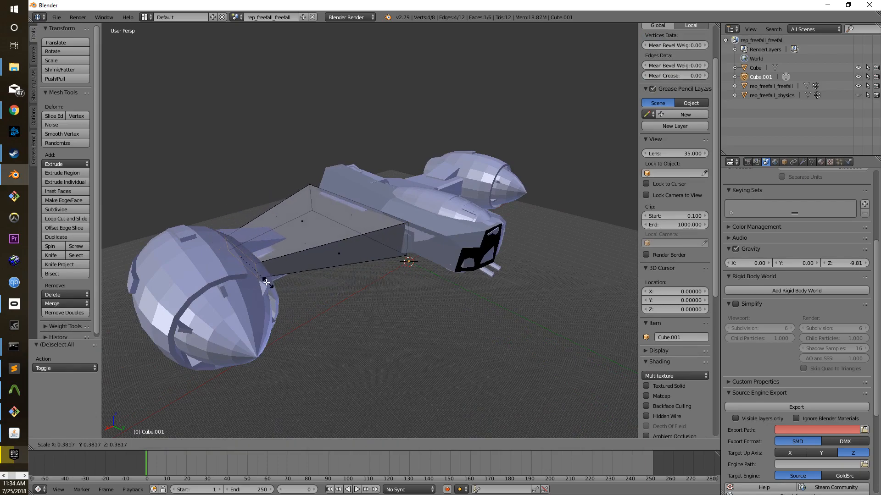
click(285, 279)
Scale down the box's inner end face beside the fuselage, finishing with a factor of about 0.59.
middle_drag(286, 281, 404, 211)
key(s)
click(466, 298)
key(s)
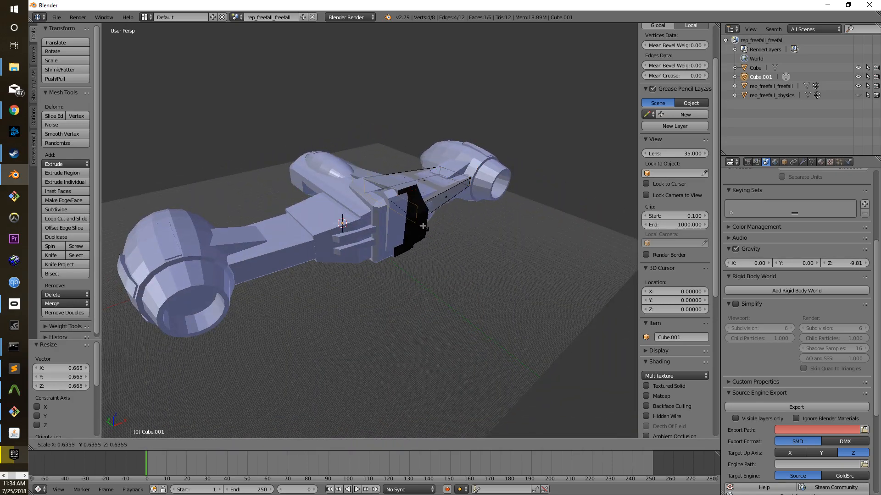
click(423, 223)
middle_drag(466, 230, 422, 230)
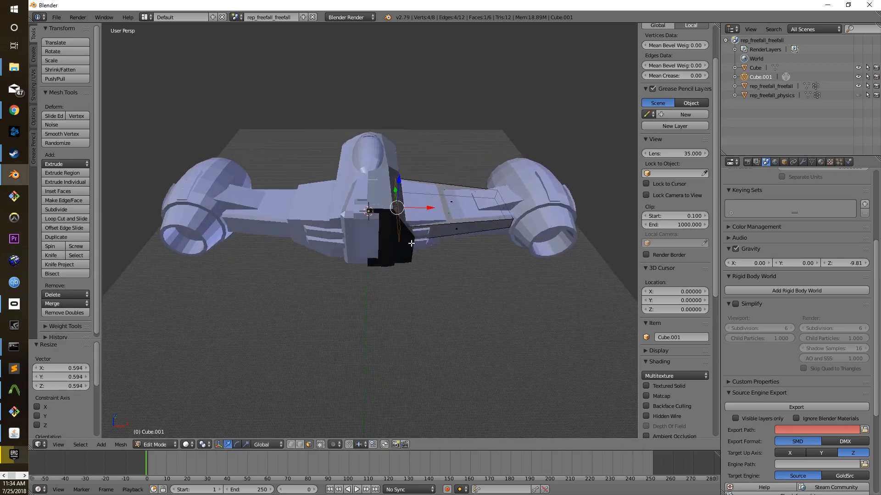
Raise the upper edge of the box's fuselage end about 7.8 units along Z so it covers the wing root.
scroll(472, 265, up, 2)
middle_drag(472, 265, 261, 346)
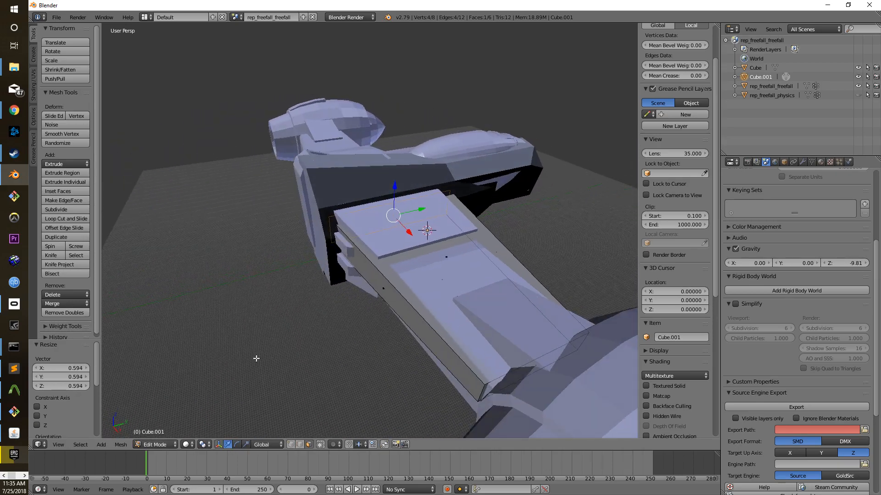
right_click(400, 190)
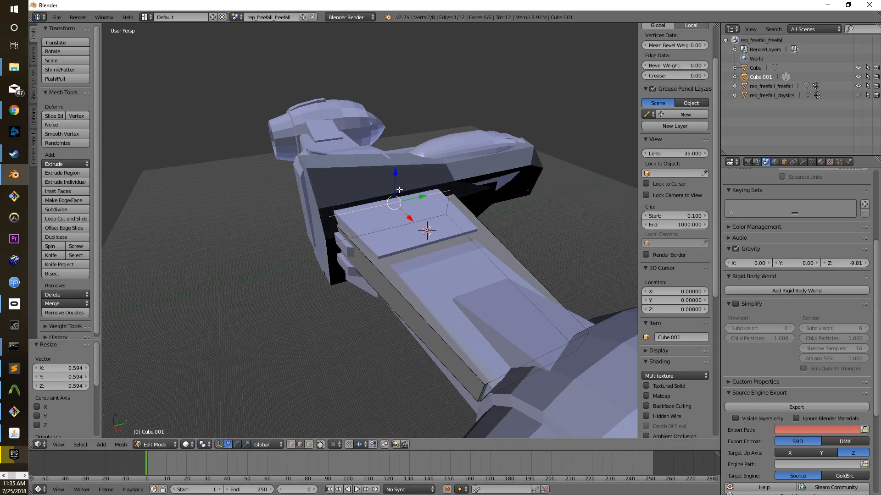
key(g)
key(z)
click(425, 228)
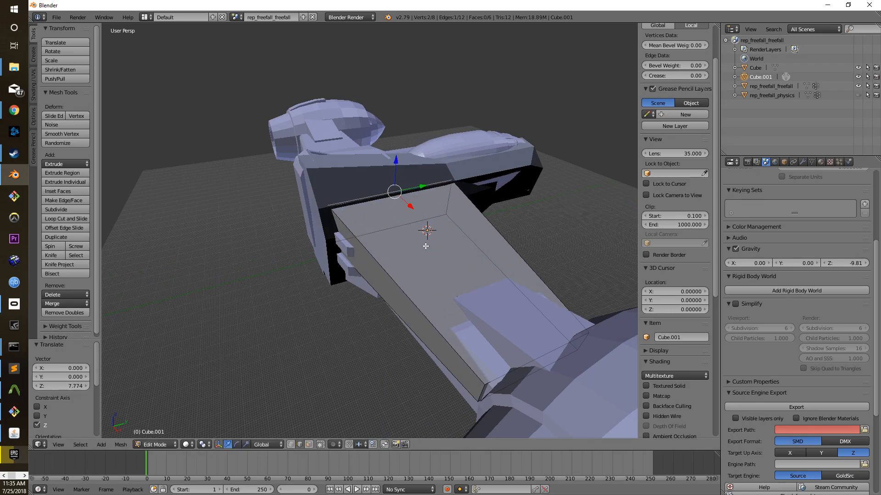
Switch to face selection and subdivide the box's top face with one cut.
middle_drag(425, 228, 580, 269)
right_click(616, 266)
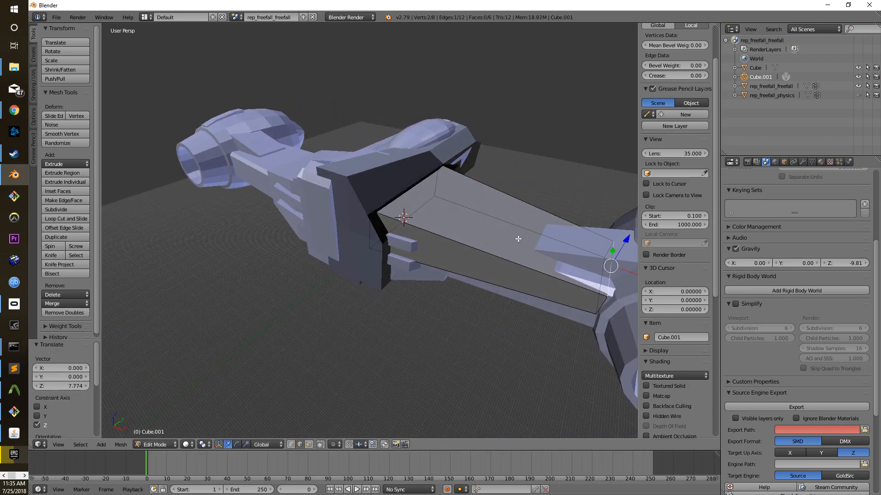
click(310, 447)
right_click(483, 218)
mouse_move(483, 219)
middle_down()
mouse_move(497, 256)
mouse_move(523, 246)
mouse_move(525, 232)
middle_up()
key(z)
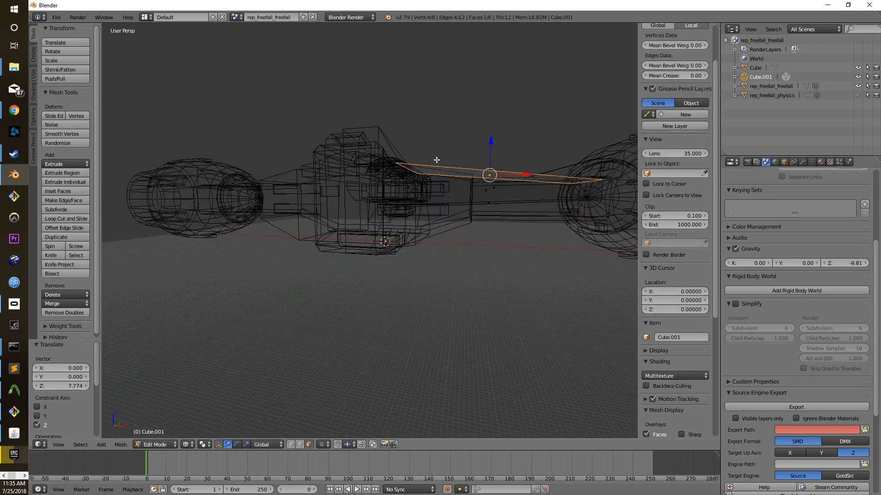
middle_drag(565, 165, 558, 183)
key(z)
middle_drag(392, 230, 420, 230)
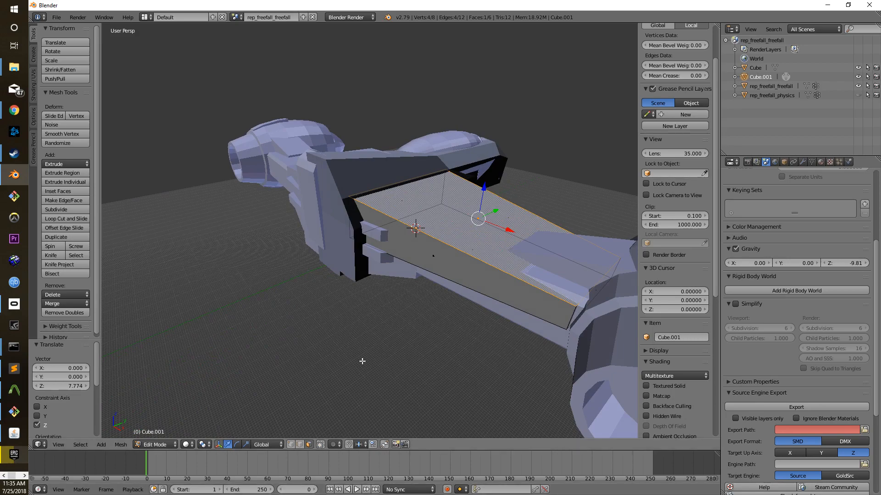
click(58, 210)
middle_drag(426, 276, 440, 285)
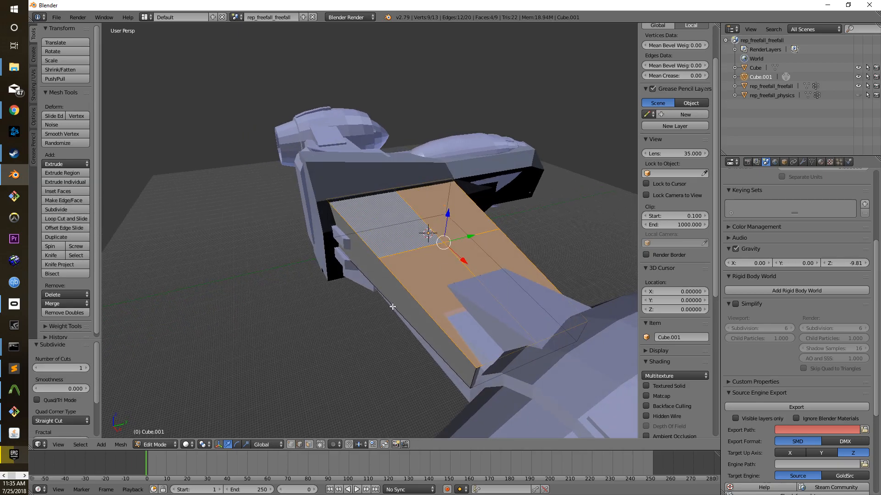
Move the new crosswise edges on the top face about 11.3 units along negative X and raise them about 3.4 units.
key(a)
alt+right_click(486, 236)
drag(447, 218, 454, 252)
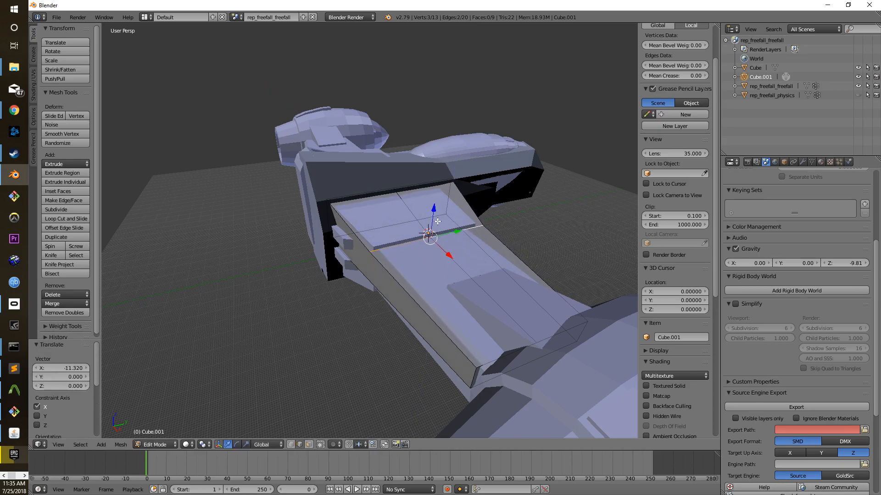
drag(434, 210, 434, 185)
Select the two upper edges at the box's engine end and raise them about 14.1 units along Z.
right_click(490, 362)
shift+right_click(560, 327)
shift+right_click(547, 309)
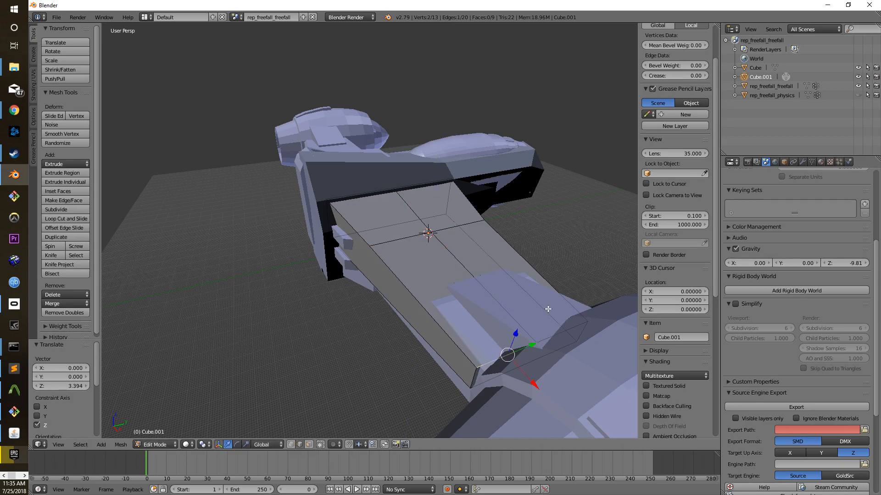
shift+right_click(550, 337)
key(g)
key(z)
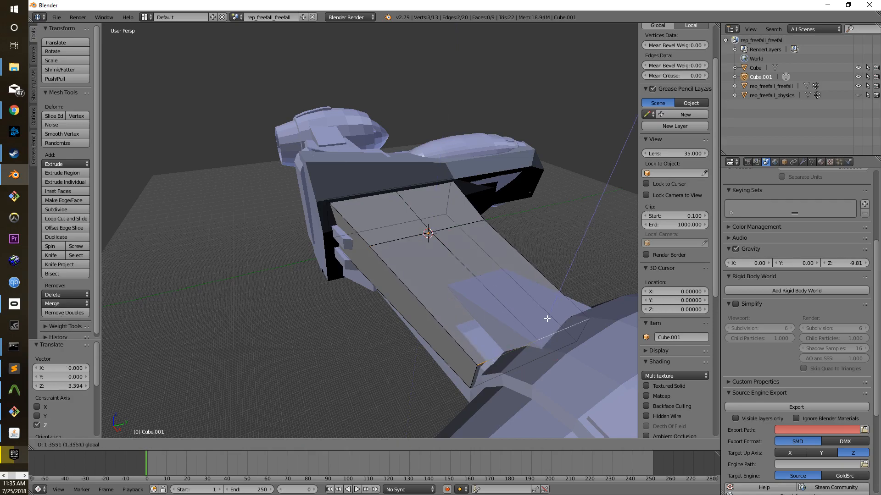
click(549, 288)
middle_drag(549, 288, 587, 292)
middle_drag(627, 262, 573, 317)
Shift the upper engine-end edges about 7.1 units along X into the engine and adjust their height along Z.
key(g)
key(x)
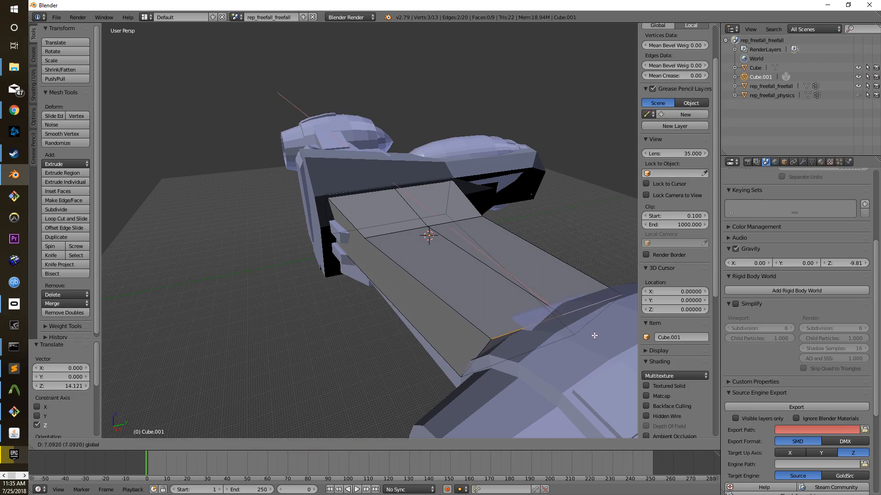
click(594, 336)
key(g)
key(z)
click(572, 290)
middle_drag(572, 290, 506, 298)
Lower the bottom edge of the box's fuselage end about 25.6 units along Z to cover the fuselage's underside.
key(a)
right_click(365, 206)
mouse_move(374, 210)
middle_down()
mouse_move(327, 208)
mouse_move(376, 211)
middle_up()
drag(400, 173, 393, 211)
middle_drag(393, 211, 425, 245)
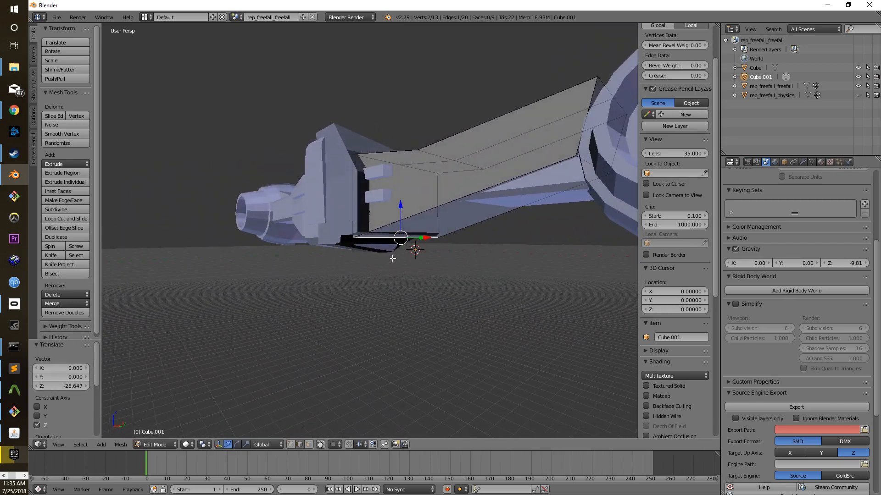
Switch to face selection and subdivide the box's bottom face with one cut.
ctrl+click(309, 445)
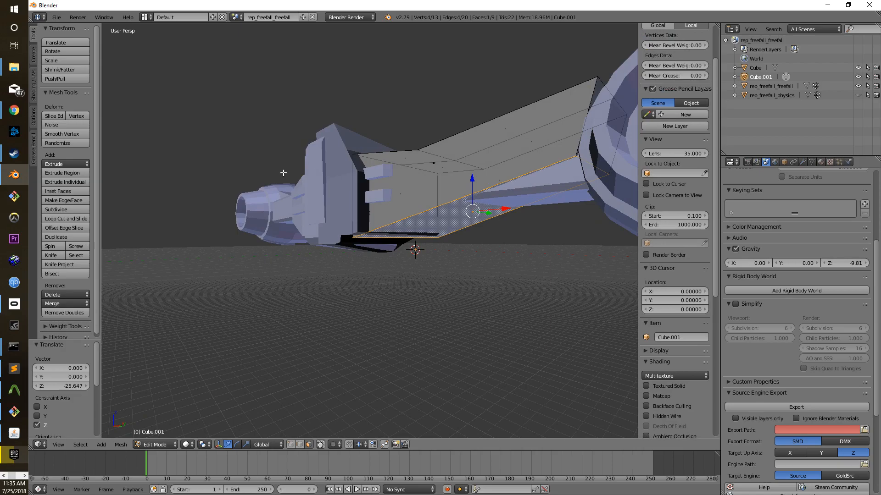
click(55, 210)
key(KP_Decimal)
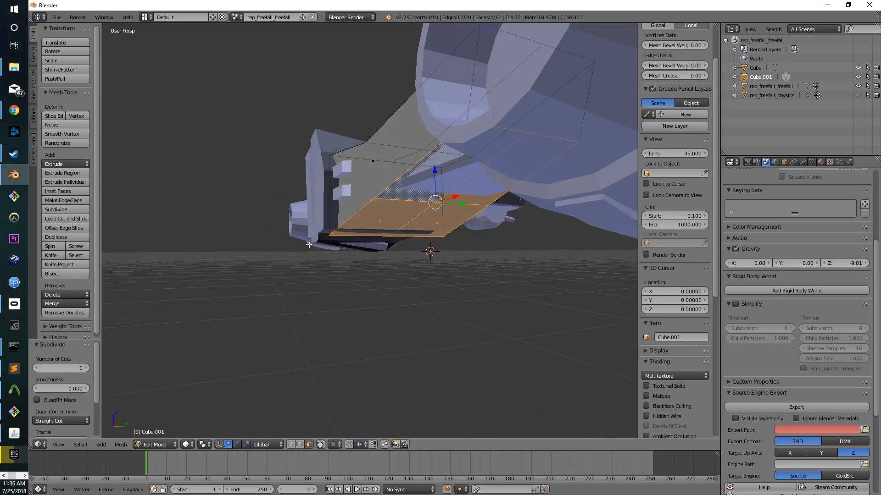
Select the middle edges running across the box's subdivided bottom face and raise them about 0.58 units along Z.
middle_drag(368, 356, 413, 192)
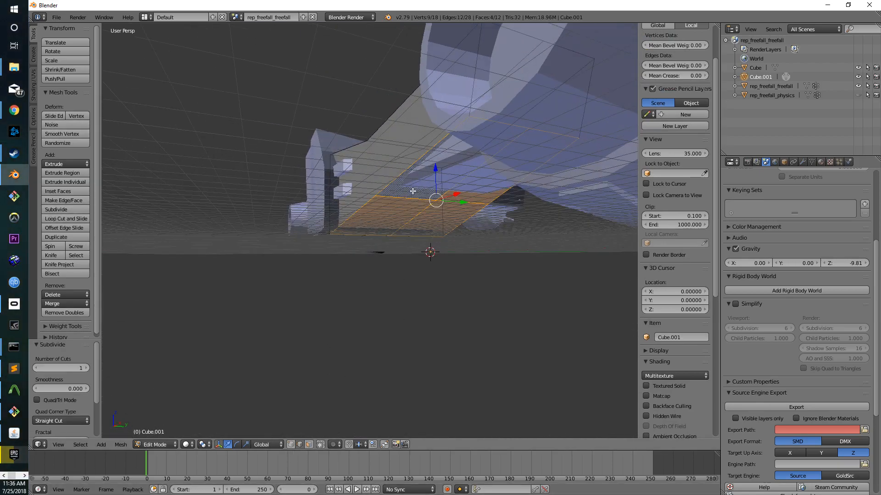
right_click(457, 206)
middle_drag(469, 214, 499, 224)
drag(517, 220, 457, 190)
scroll(498, 232, up, 3)
middle_drag(498, 232, 339, 234)
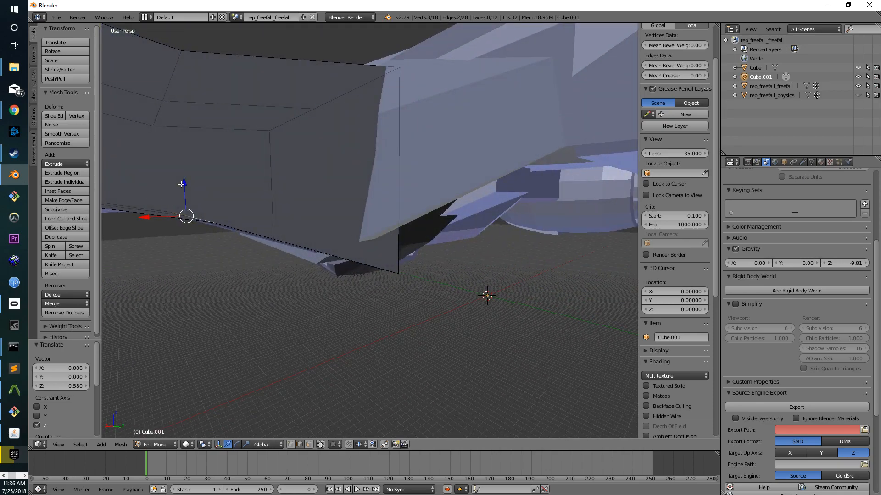
Shift the bottom's middle edges along X and adjust their height along Z to follow the wing's bend.
key(z)
middle_drag(253, 216, 244, 209)
drag(150, 202, 138, 201)
mouse_move(183, 210)
middle_down()
mouse_move(199, 217)
mouse_move(193, 161)
middle_up()
key(z)
drag(186, 152, 184, 149)
scroll(305, 217, down, 1)
Select the bottom edges at the box's fuselage end and lower them about 2.3 units along Z.
middle_drag(328, 229, 431, 237)
shift+right_click(431, 238)
drag(403, 206, 402, 210)
middle_drag(405, 212, 460, 234)
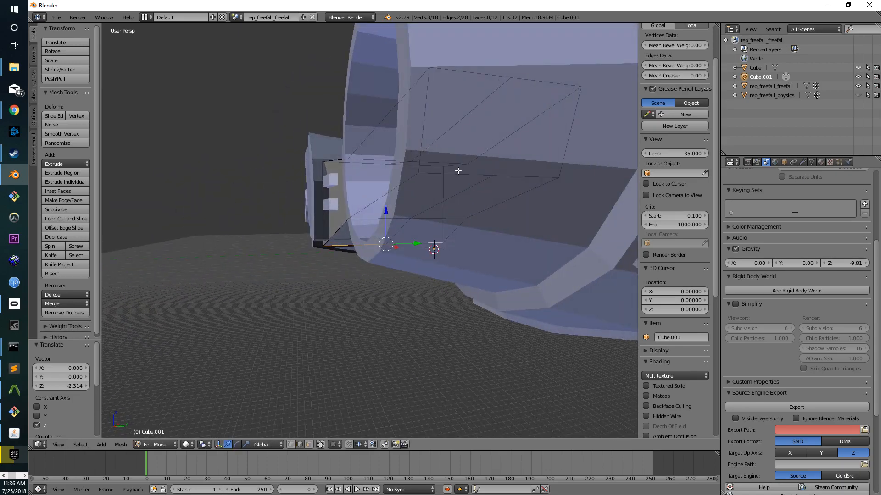
Select the bottom edges at the box's engine end and lower them about 0.9 units along Z.
shift+right_click(520, 178)
middle_drag(519, 178, 555, 166)
drag(588, 126, 635, 177)
drag(599, 149, 598, 153)
mouse_move(543, 189)
middle_down()
mouse_move(566, 206)
mouse_move(579, 203)
mouse_move(569, 220)
mouse_move(424, 217)
middle_up()
key(z)
scroll(569, 219, down, 3)
key(z)
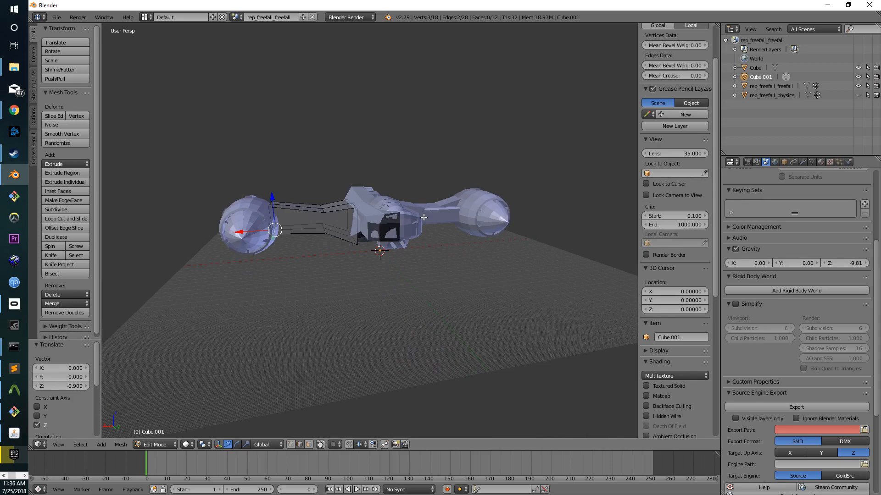
Move the front bottom vertex at the box's fuselage end about -10 units along Y and nudge it up about 0.1 units along Z.
scroll(401, 255, up, 4)
scroll(344, 274, up, 2)
middle_drag(344, 274, 456, 260)
right_click(419, 269)
key(g)
key(y)
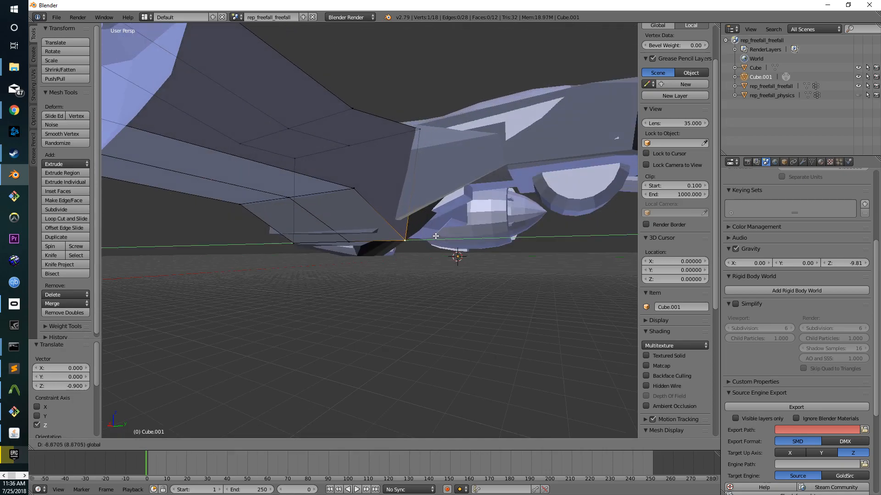
click(411, 218)
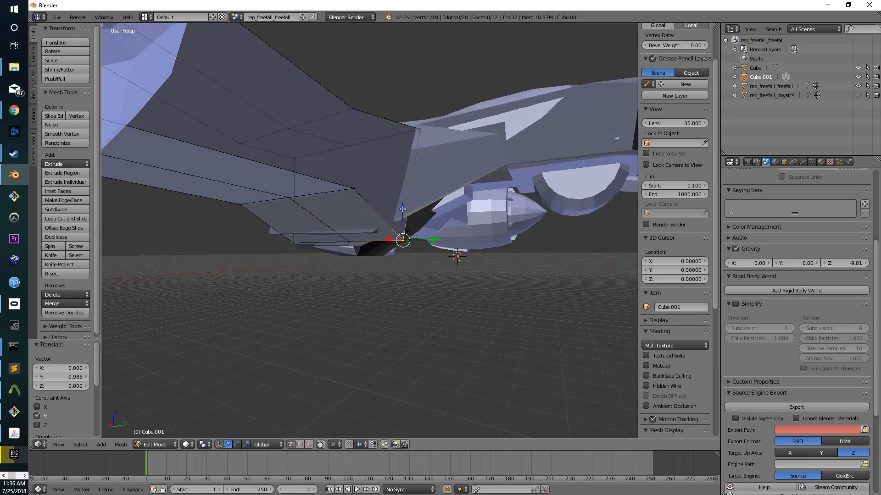
key(g)
key(z)
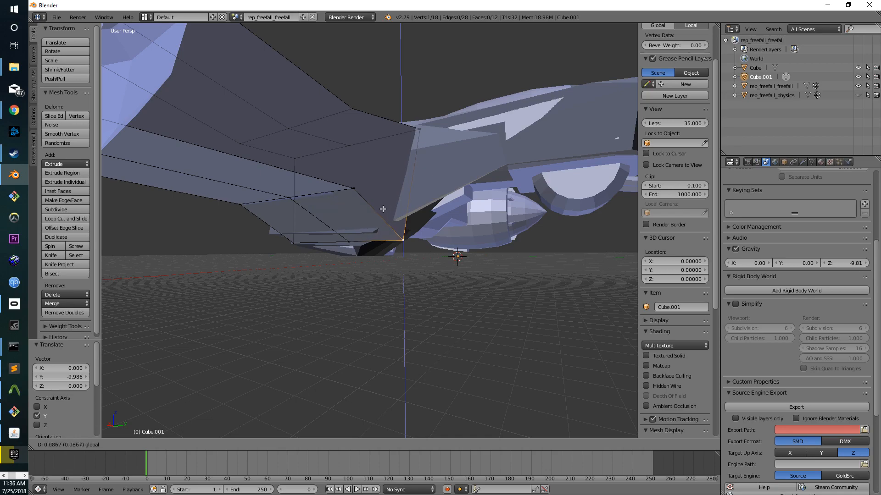
click(383, 209)
Reposition the front bottom vertex at the fuselage end along X, Y and Z to match the fuselage's lower edge.
middle_drag(385, 212, 396, 228)
key(g)
key(x)
click(345, 240)
key(g)
key(y)
click(370, 227)
key(g)
key(z)
click(354, 233)
Shift the front bottom vertex at the fuselage end about 3.7 units along Y and 6.2 units along X.
key(g)
key(y)
click(374, 233)
key(g)
key(x)
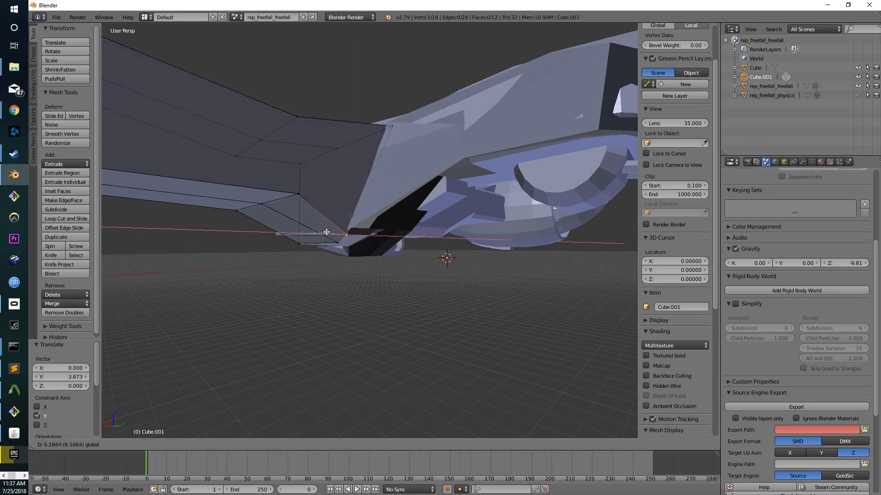
click(327, 232)
middle_drag(326, 232, 404, 246)
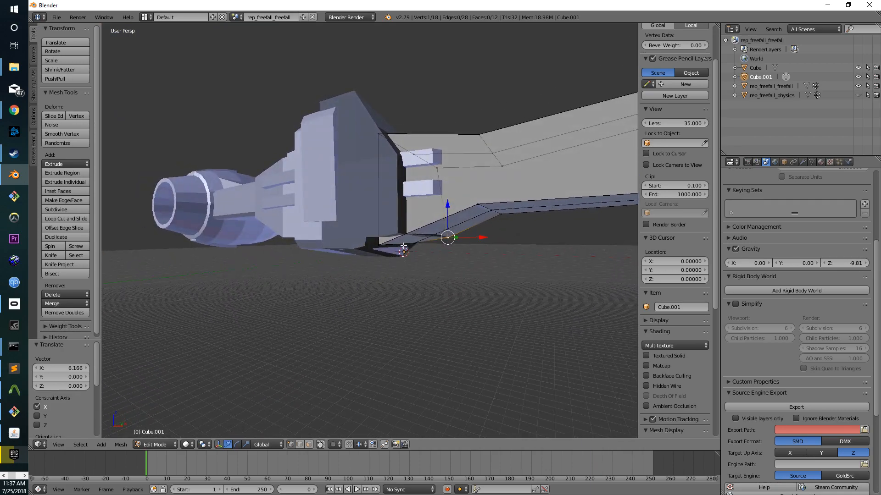
Move the rear bottom vertex at the box's fuselage end along X and Z to fit the fuselage's side.
drag(408, 246, 418, 245)
key(g)
key(z)
click(389, 218)
key(g)
key(x)
click(427, 237)
key(g)
key(z)
click(404, 214)
Fine-tune the rear bottom vertex's position along X and clear the selection.
middle_drag(428, 221, 520, 263)
scroll(407, 250, up, 5)
key(g)
key(x)
click(444, 257)
key(a)
Raise the middle vertex of the fuselage end's bottom edge about 2.7 units along Z and shift it about 5.2 units along X.
scroll(508, 256, down, 2)
right_click(420, 242)
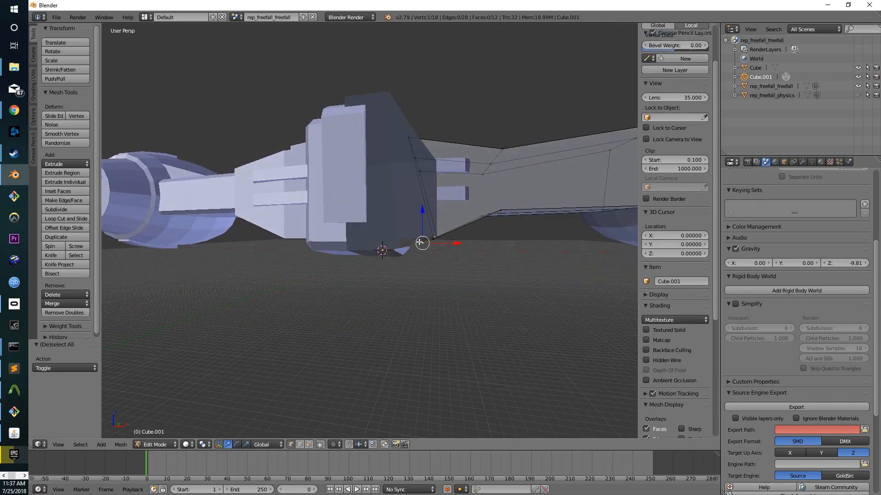
drag(422, 221, 423, 217)
middle_drag(423, 217, 392, 222)
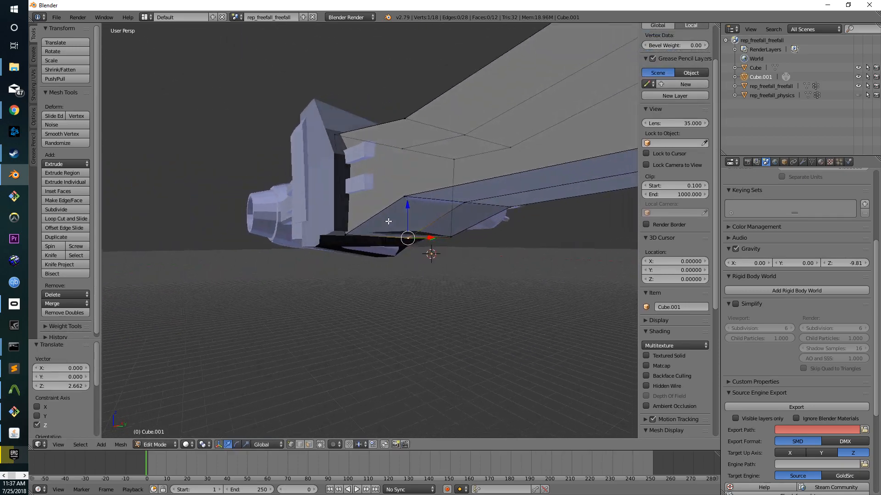
scroll(418, 256, up, 3)
middle_drag(418, 255, 493, 249)
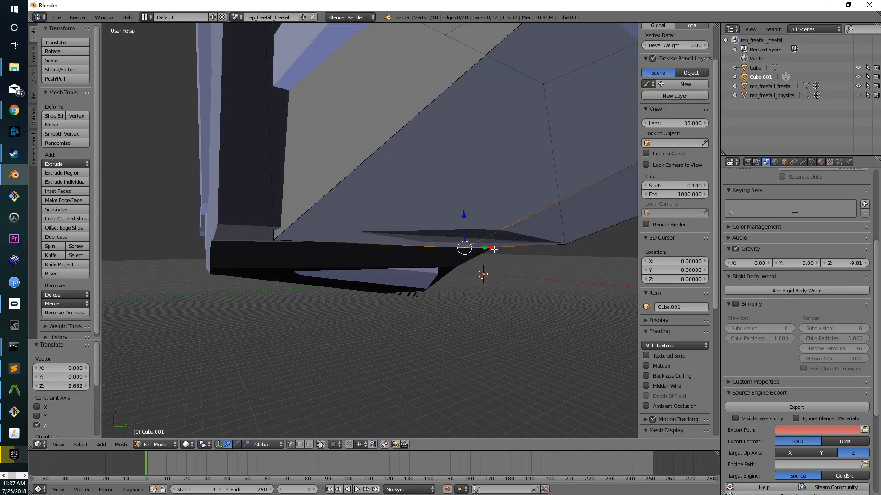
key(g)
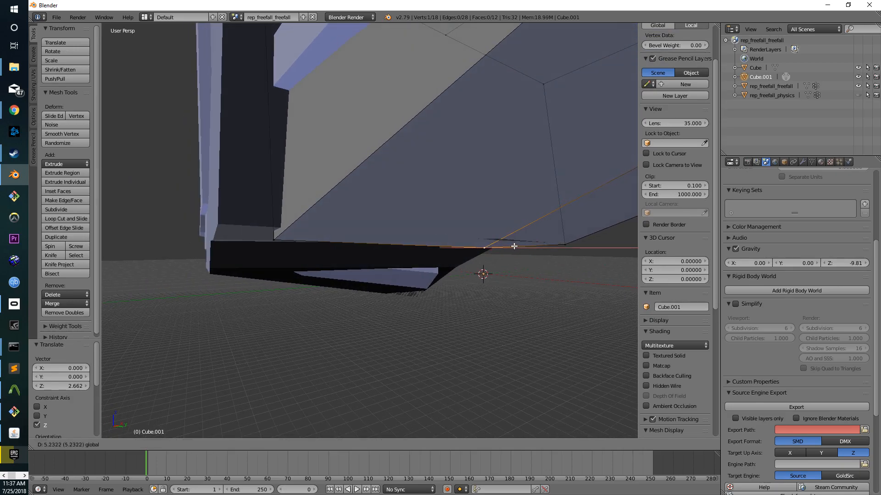
Check the box around the wing in wireframe and solid shading, return to Object Mode and deselect everything.
scroll(516, 246, down, 4)
mouse_move(515, 249)
middle_down()
mouse_move(391, 264)
mouse_move(411, 243)
mouse_move(196, 213)
middle_up()
key(z)
mouse_move(248, 232)
middle_down()
mouse_move(244, 243)
mouse_move(283, 228)
mouse_move(307, 244)
mouse_move(439, 265)
mouse_move(407, 290)
mouse_move(430, 301)
mouse_move(287, 271)
mouse_move(269, 285)
mouse_move(276, 298)
mouse_move(403, 340)
mouse_move(406, 315)
mouse_move(353, 317)
middle_up()
key(z)
key(z)
key(z)
key(Tab)
key(a)
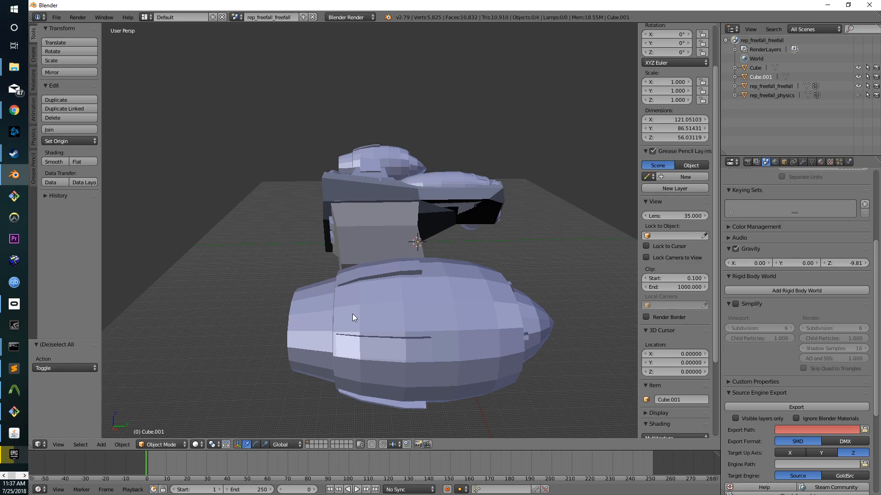
Add a 32-vertex cylinder with radius 1 and depth 2, and enter Edit Mode on it.
middle_drag(378, 304, 321, 284)
click(35, 49)
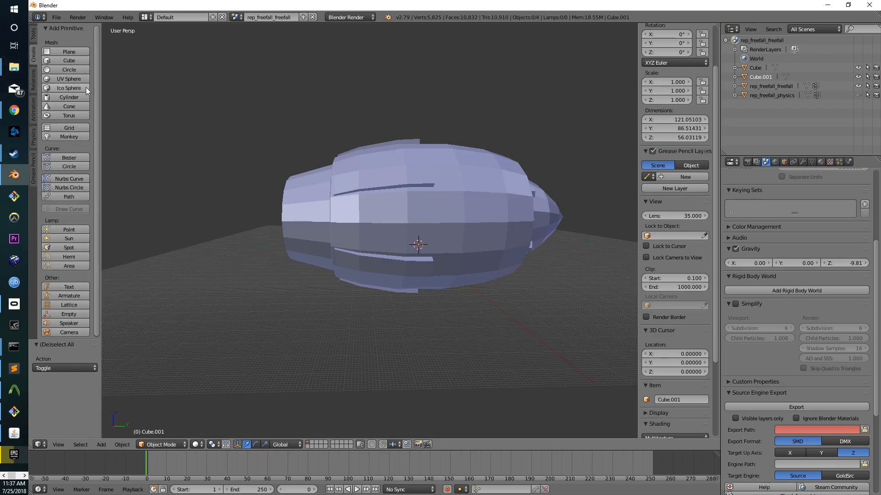
click(79, 97)
middle_drag(376, 182, 472, 208)
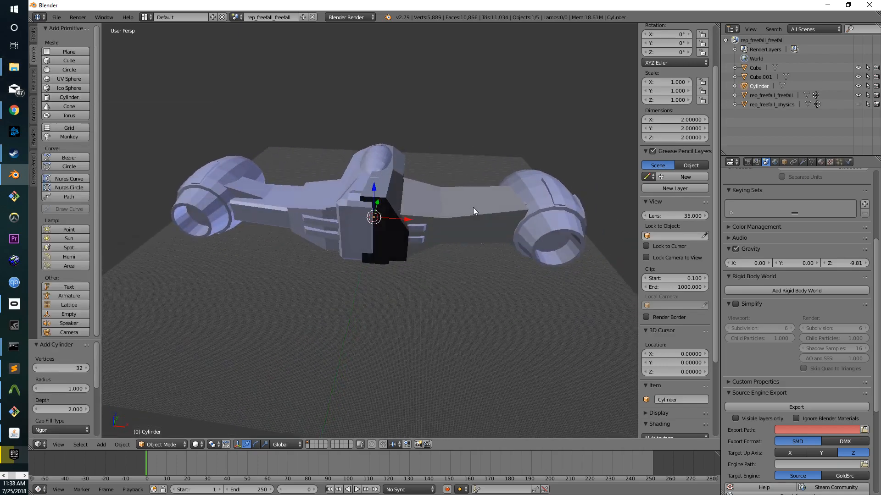
scroll(675, 140, up, 3)
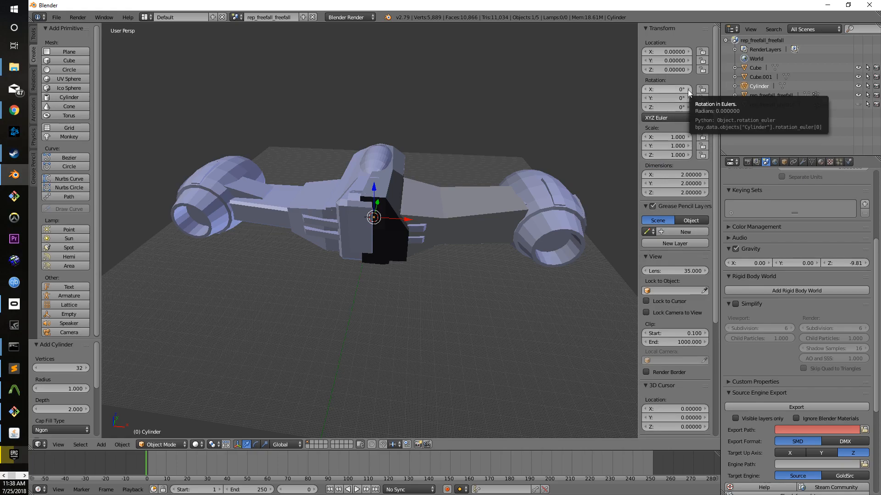
key(Tab)
Try moving the cylinder mesh about 185 units along X toward the engine.
key(g)
key(x)
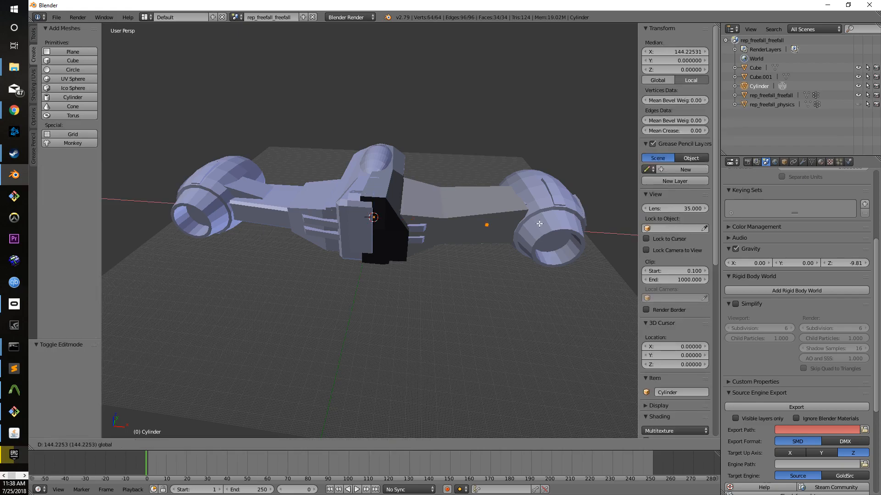
click(554, 226)
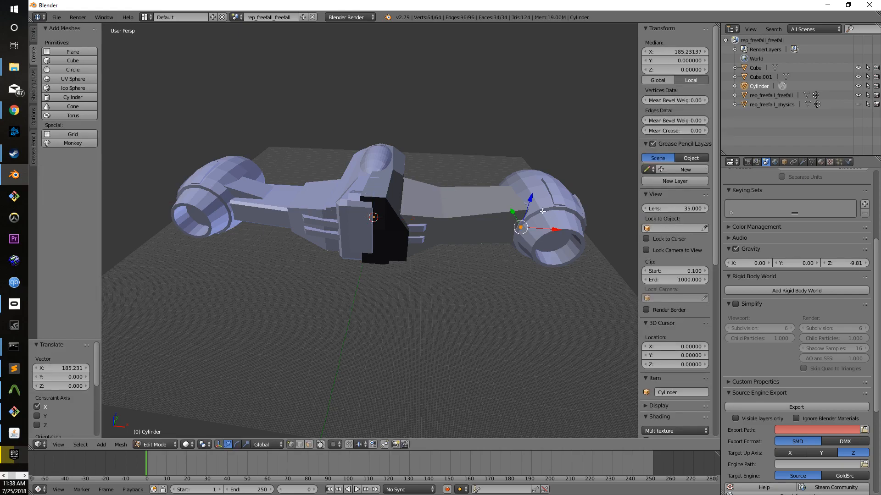
key(ctrl+z)
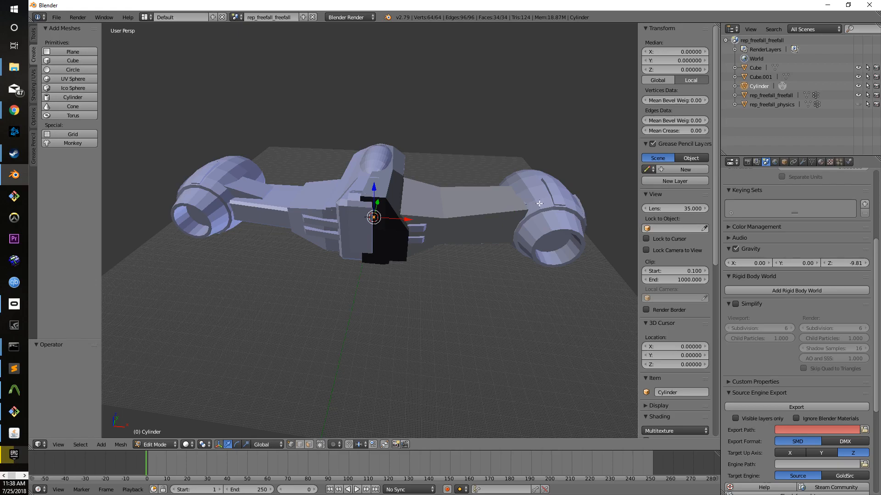
Scale the cylinder mesh uniformly to about 170 units in each dimension and return to Object Mode.
key(s)
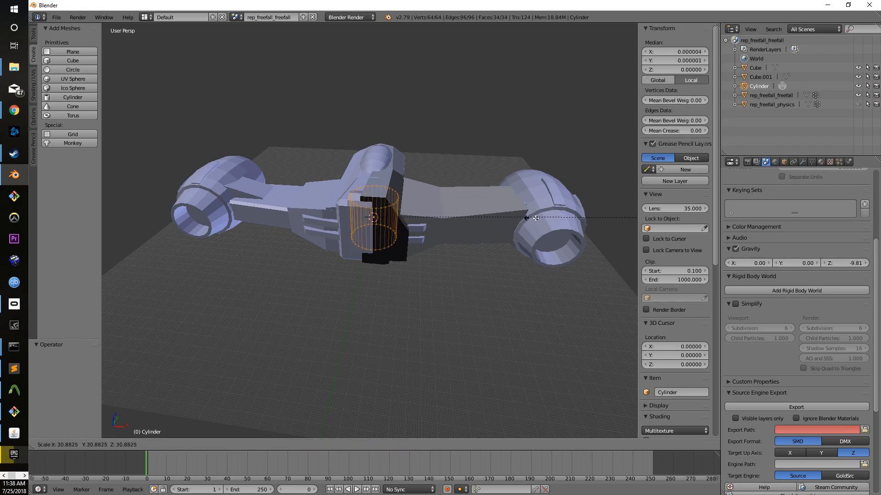
click(285, 259)
key(Tab)
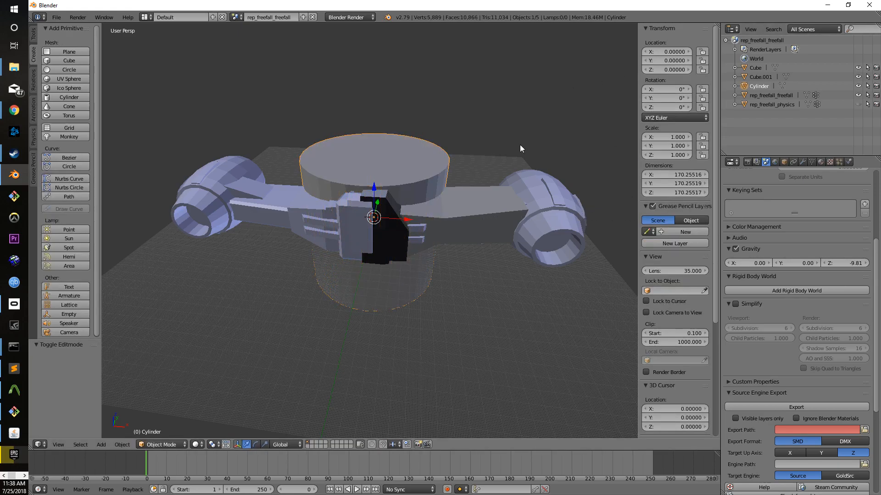
Try rotating the cylinder 90° about Y and, after undoing that, 90° about Z.
click(675, 100)
text(90)
key(Return)
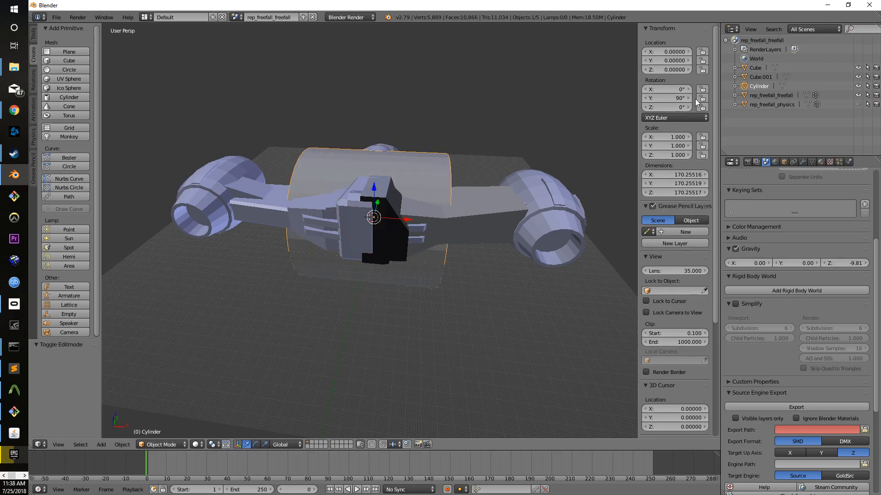
key(ctrl+z)
click(678, 106)
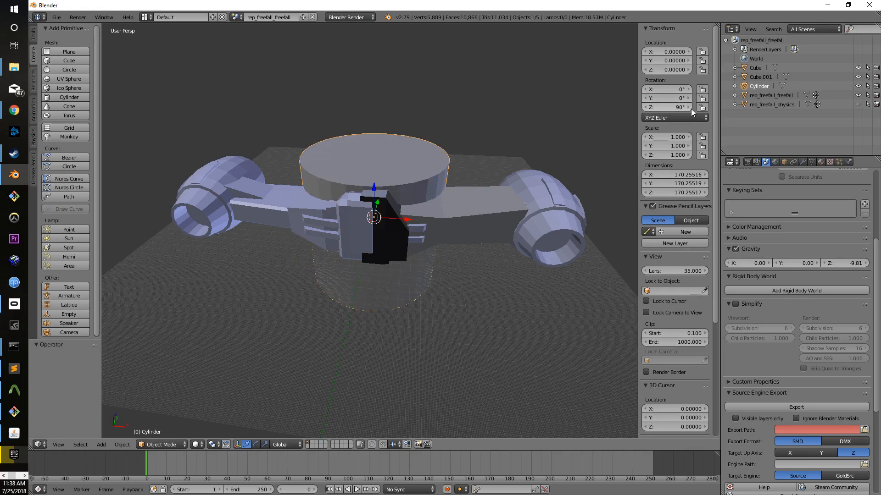
Set the cylinder's X rotation to 90° so that it lies parallel to the engine.
click(663, 89)
text(90)
key(Return)
middle_drag(548, 159, 406, 294)
In Edit Mode, move the cylinder mesh about 164.7 units along X and scale it uniformly by about 0.448.
key(Tab)
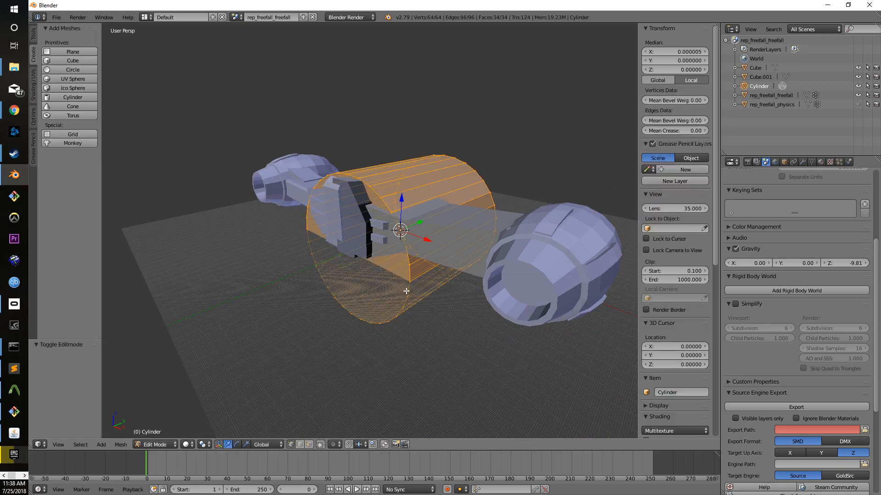
drag(427, 241, 573, 268)
middle_drag(485, 330, 531, 302)
key(s)
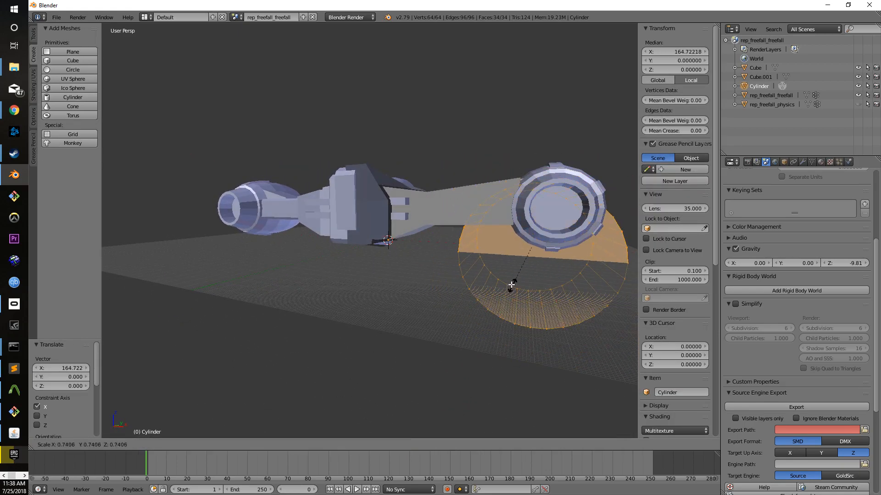
click(539, 261)
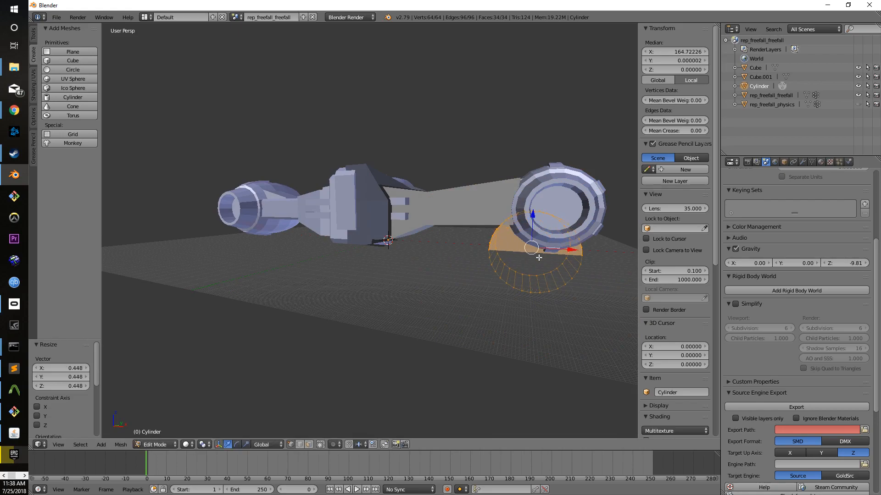
Place the cylinder over the engine by moving it about 10.9 units in X, -39.3 in Y and 42.8 in Z.
drag(532, 215, 532, 176)
middle_drag(581, 232, 364, 298)
mouse_move(332, 299)
mouse_down()
mouse_move(327, 304)
mouse_move(373, 296)
mouse_move(338, 291)
mouse_up()
scroll(340, 290, up, 2)
middle_drag(339, 291, 371, 273)
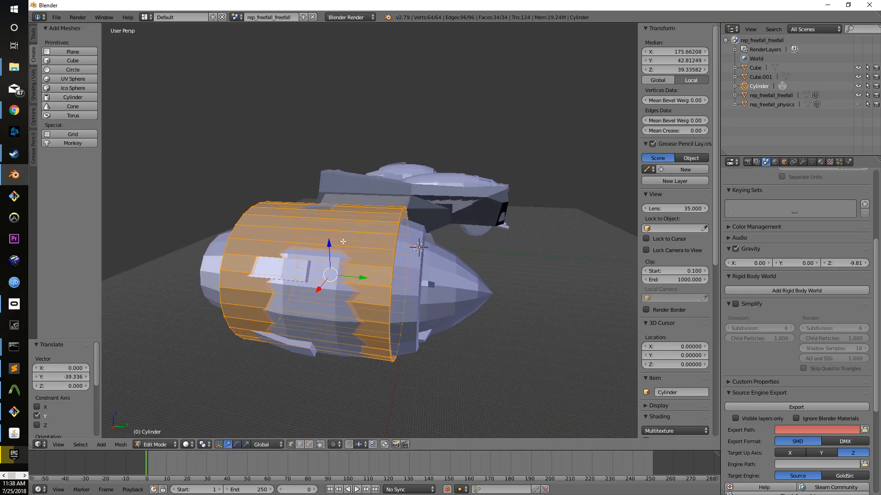
Lower the cylinder about 1.9 units along Z and shift it about -1.4 units along X to center it on the engine.
mouse_move(329, 244)
mouse_down()
mouse_move(327, 269)
mouse_move(321, 245)
mouse_up()
middle_drag(321, 246, 253, 272)
drag(223, 242, 239, 271)
drag(197, 290, 252, 286)
middle_drag(252, 286, 285, 270)
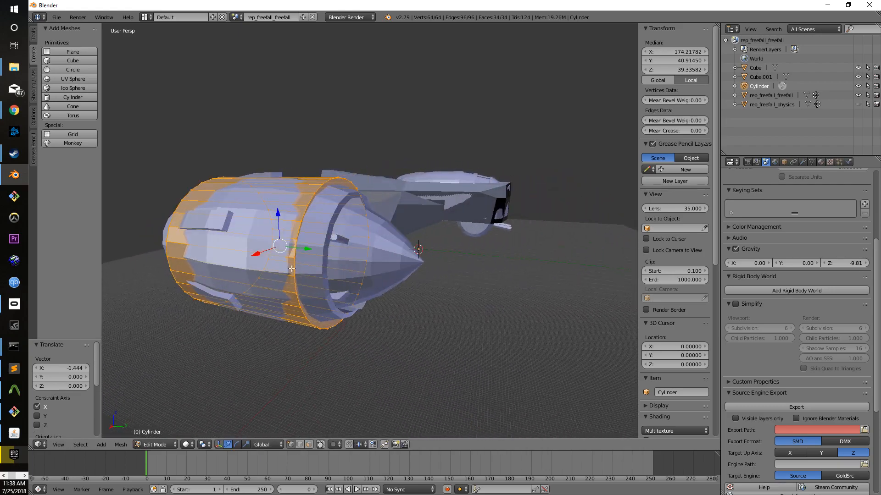
Shift the cylinder about 1.8 units along X and scale it uniformly by about 0.934 to fit the engine.
middle_drag(311, 242, 177, 222)
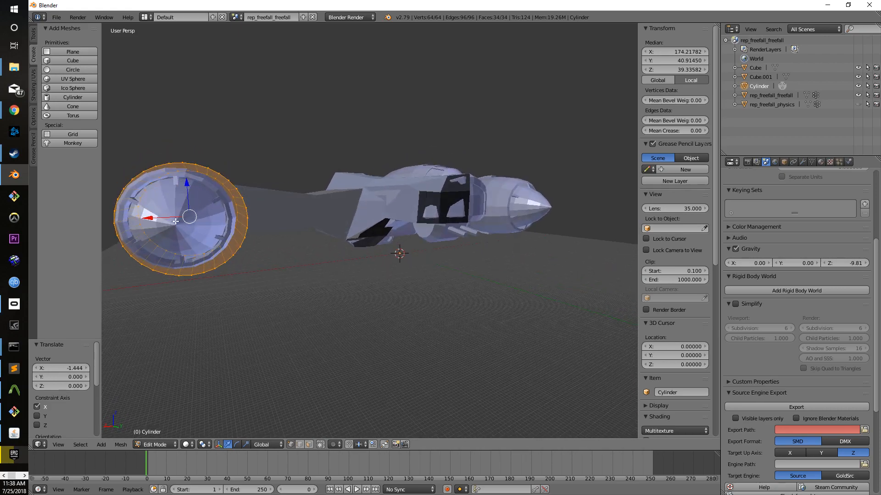
drag(154, 220, 175, 220)
key(s)
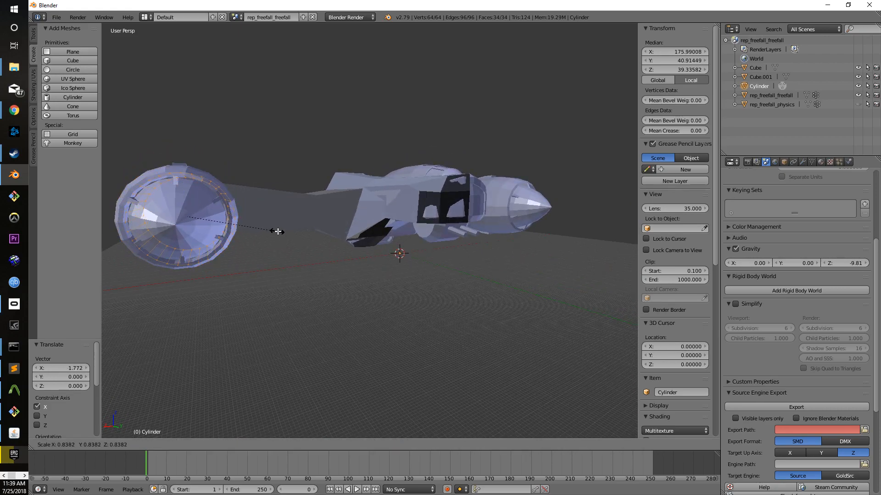
click(288, 232)
middle_drag(287, 232, 309, 245)
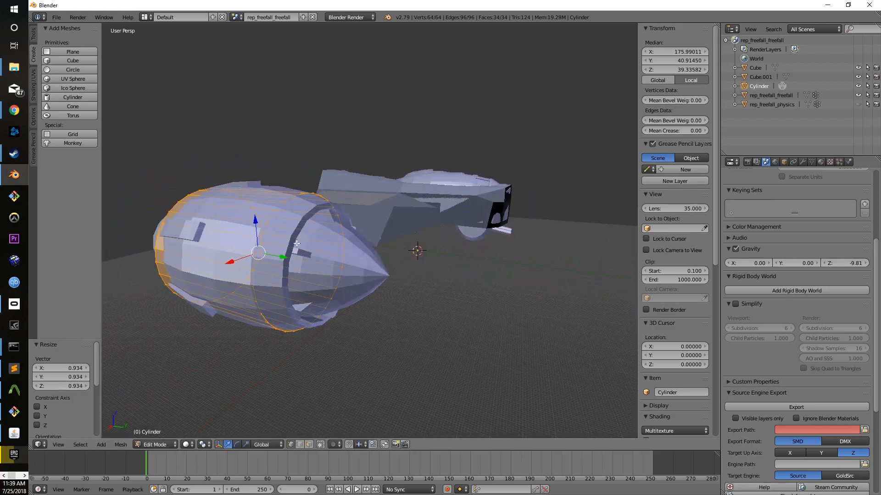
Raise the cylinder about 2.8 units along Z and shift it about 3.7 units along Y on the engine.
drag(255, 226, 330, 260)
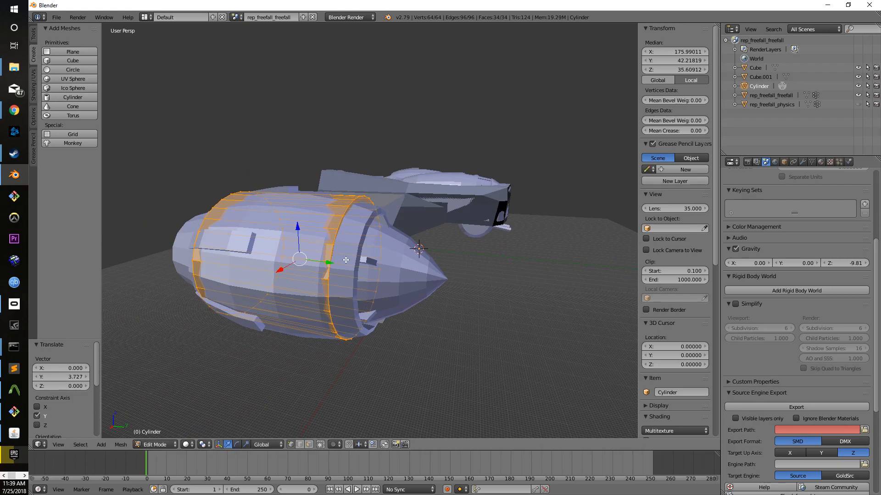
middle_drag(345, 260, 361, 259)
drag(327, 223, 327, 220)
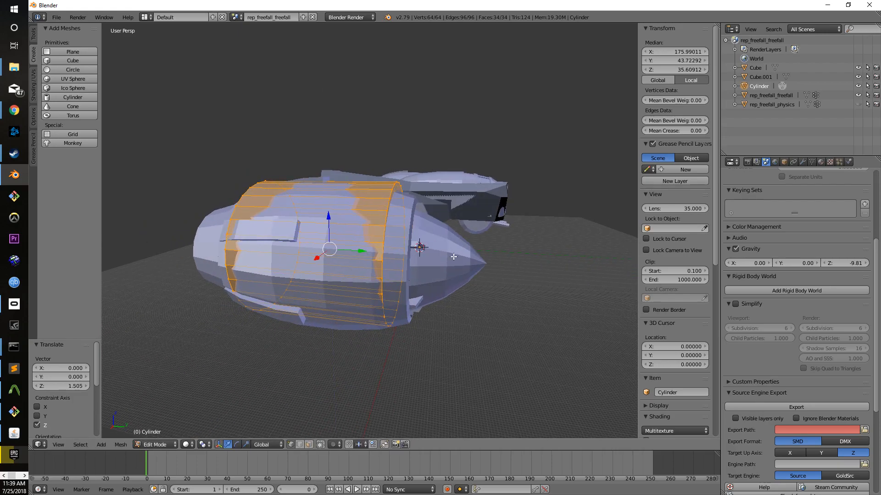
Scale the whole cylinder uniformly by about 0.989 to tighten it around the engine.
key(s)
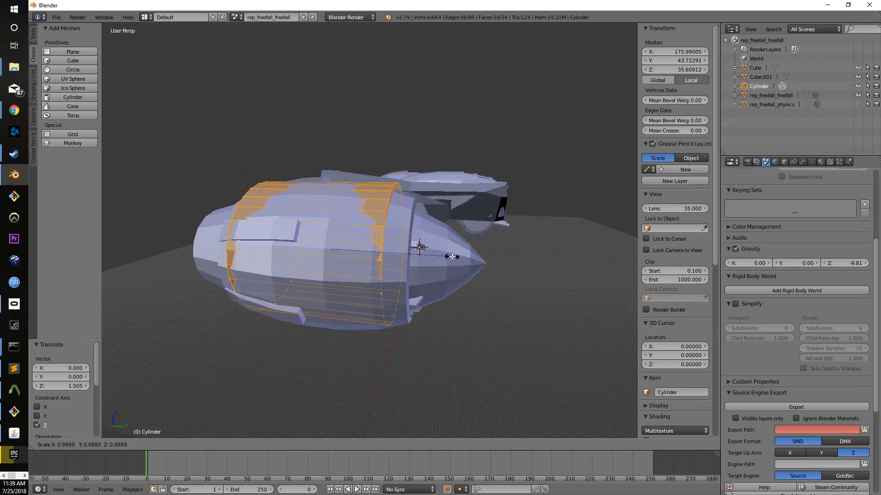
click(464, 256)
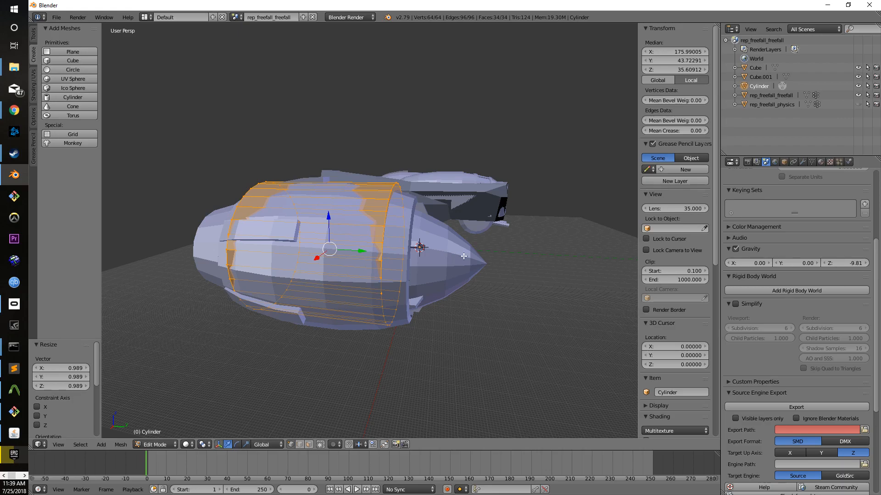
middle_drag(489, 258, 406, 342)
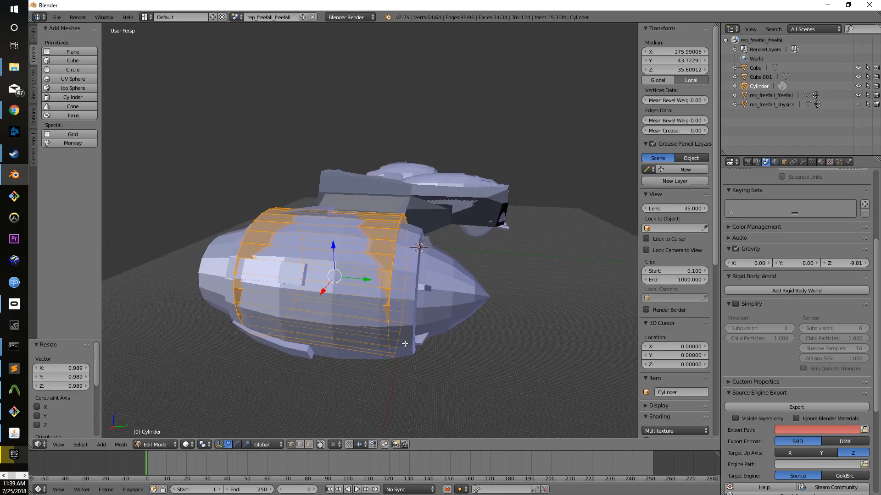
middle_drag(240, 331, 435, 297)
middle_drag(527, 243, 493, 248)
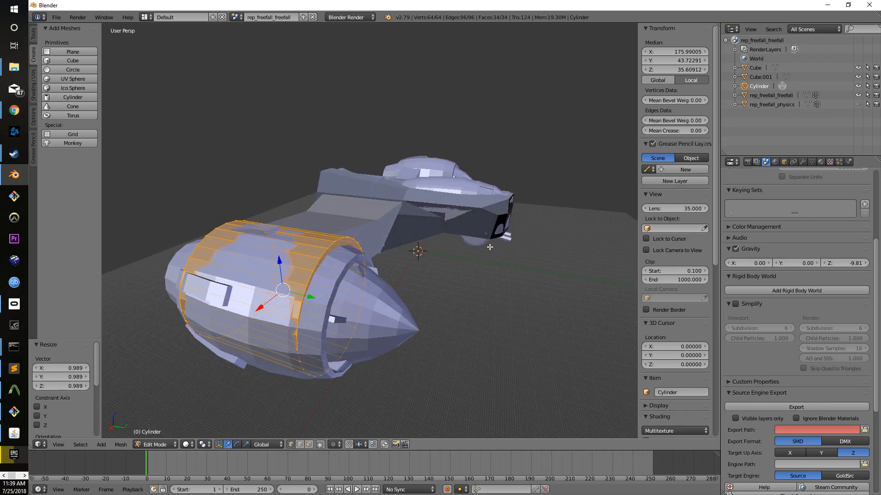
middle_drag(257, 363, 290, 343)
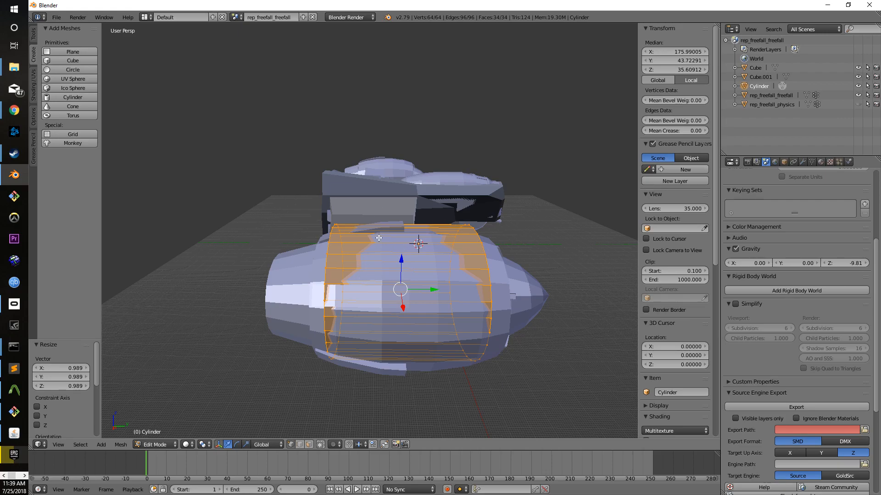
Select the cylinder's rear end cap and extend it about -30.3 units along Y past the engine's exhaust.
middle_drag(470, 400, 364, 423)
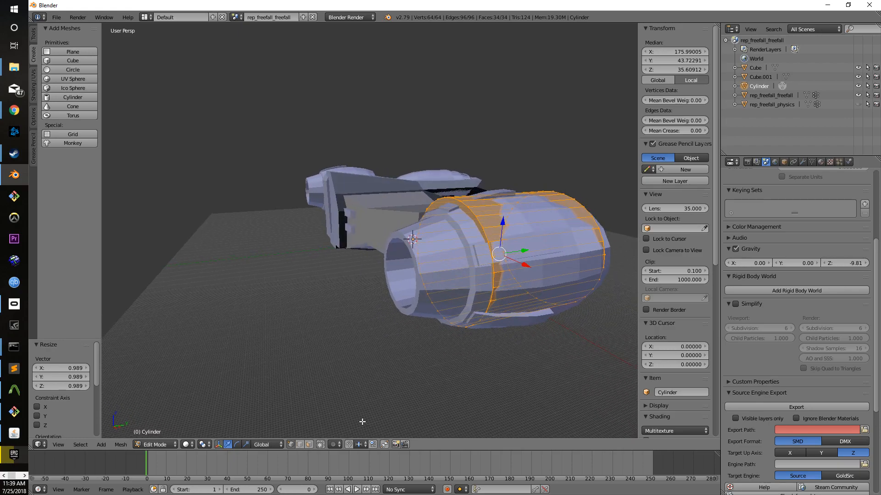
right_click(451, 271)
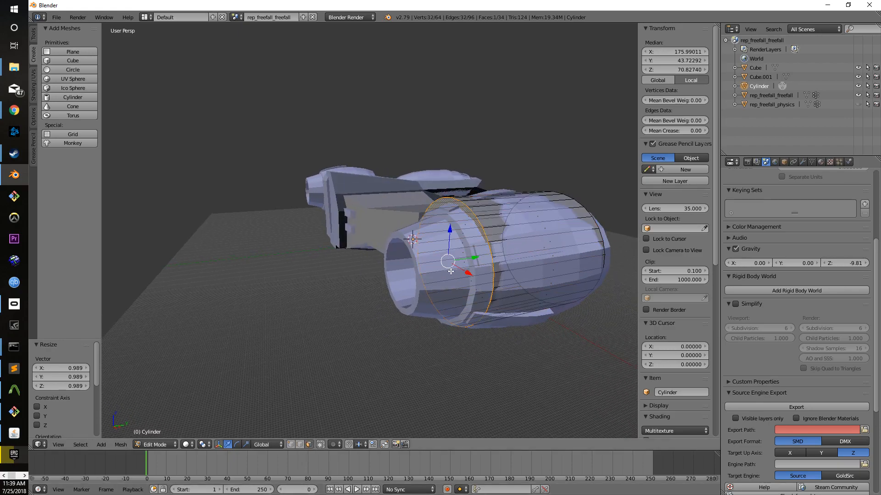
middle_drag(461, 278, 478, 294)
drag(515, 298, 476, 305)
middle_drag(476, 304, 384, 320)
Select the cylinder's front end cap and extend it along Y until the cylinder covers the engine's nose cone.
right_click(320, 321)
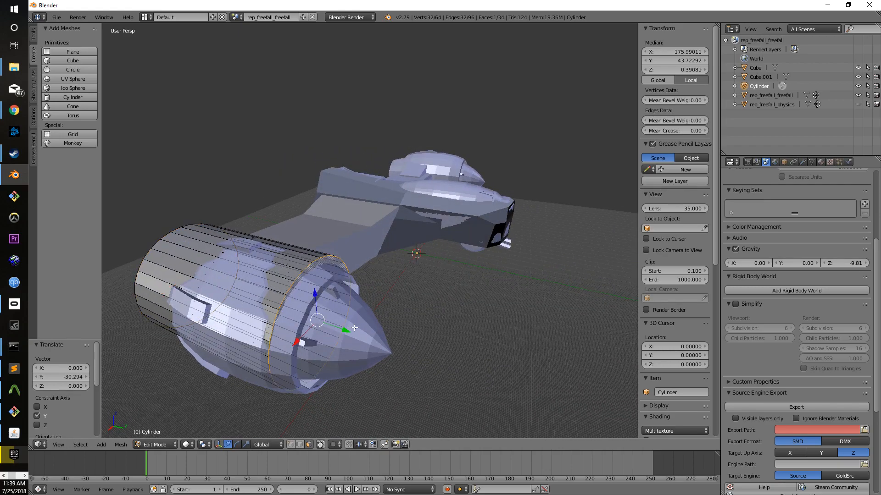
key(g)
key(y)
drag(418, 337, 428, 338)
middle_drag(428, 338, 459, 349)
Select the whole cylinder mesh and subdivide it twice with one cut each time.
key(a)
key(a)
click(35, 33)
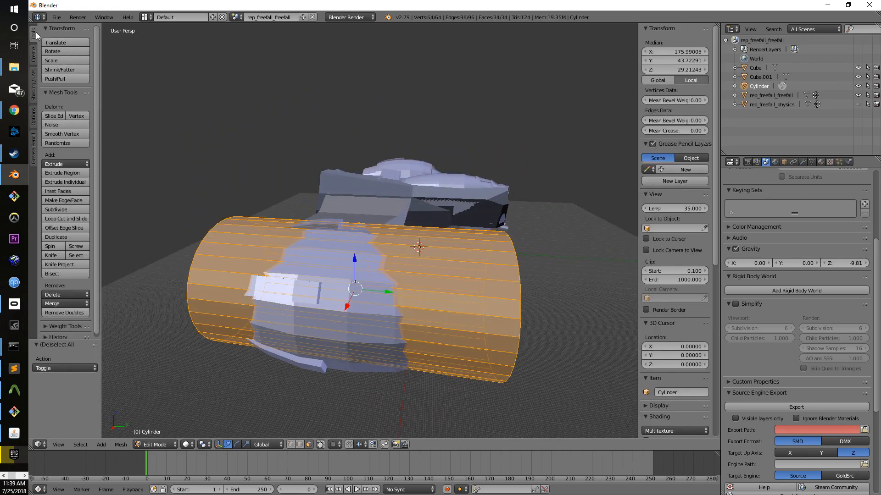
click(65, 211)
mouse_move(431, 322)
middle_down()
mouse_move(435, 350)
mouse_move(427, 321)
middle_up()
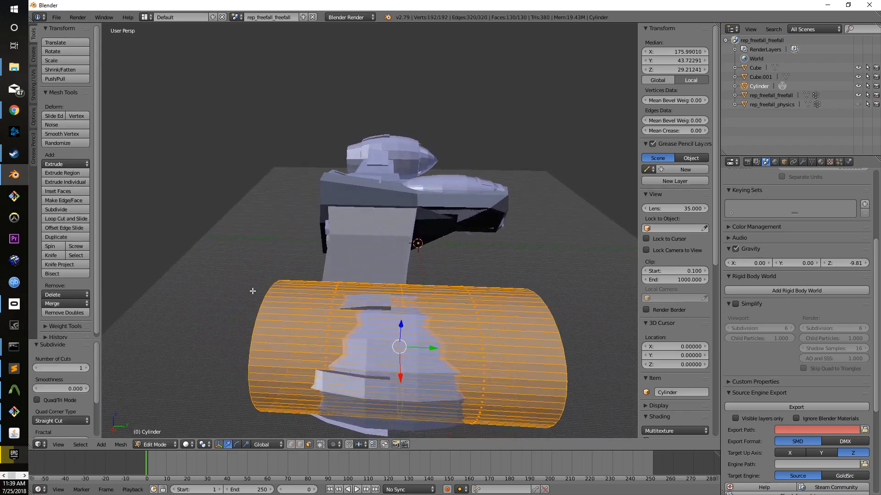
click(65, 211)
middle_drag(305, 307, 304, 290)
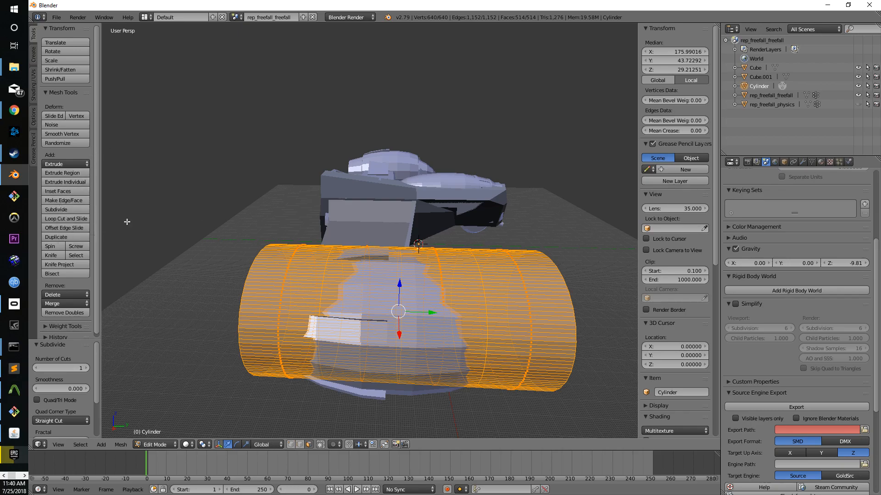
Limit selection to visible geometry and select the edge loop around the rear part of the cylinder.
scroll(322, 338, up, 4)
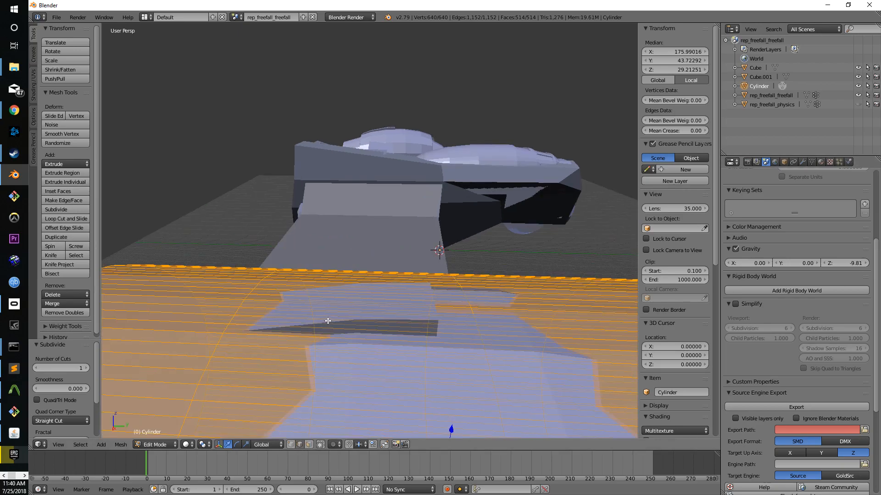
scroll(321, 338, down, 2)
right_click(283, 354)
right_click(285, 356)
middle_drag(315, 359, 334, 345)
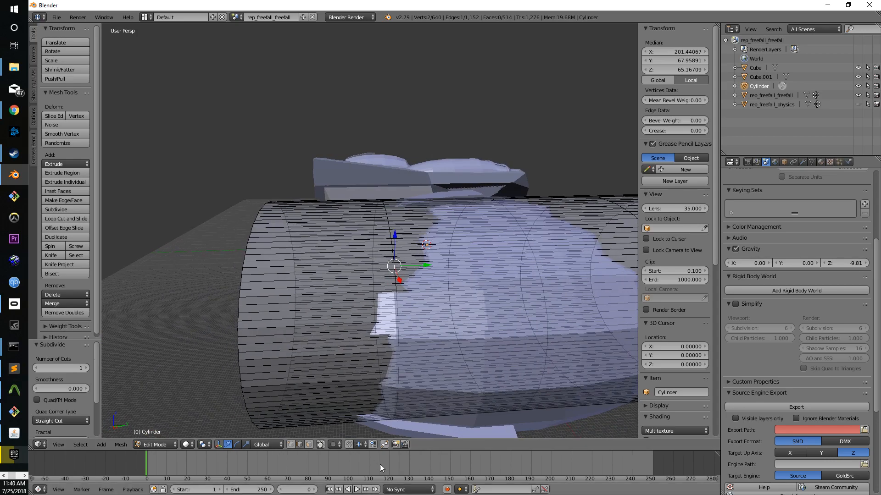
click(320, 445)
scroll(415, 282, up, 1)
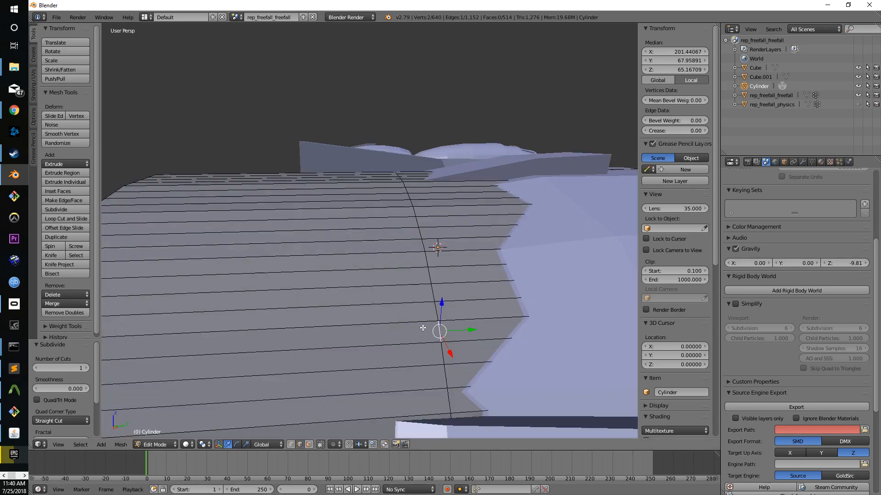
alt+right_click(441, 357)
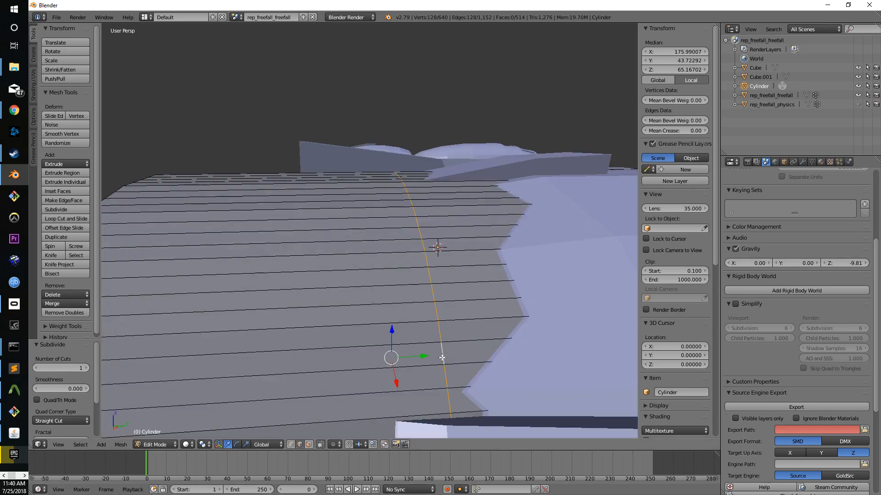
Select only the cylinder's middle edge loop and scale it up around the widest part of the engine.
scroll(449, 353, down, 4)
middle_drag(426, 338, 431, 282)
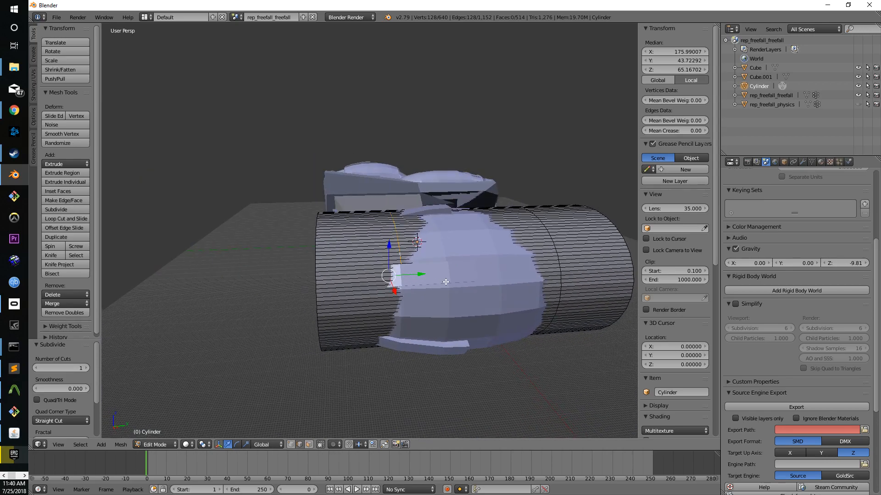
key(a)
middle_drag(466, 297, 453, 346)
shift+right_click(463, 420)
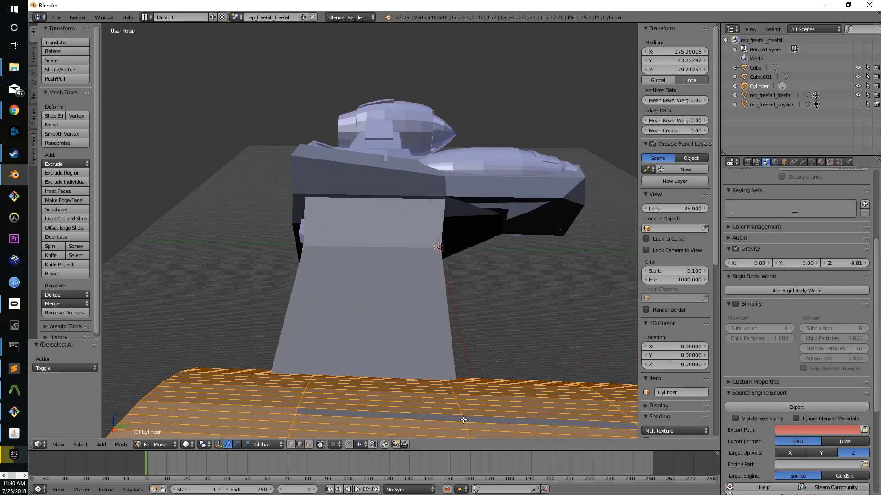
key(a)
alt+right_click(465, 418)
scroll(485, 425, down, 3)
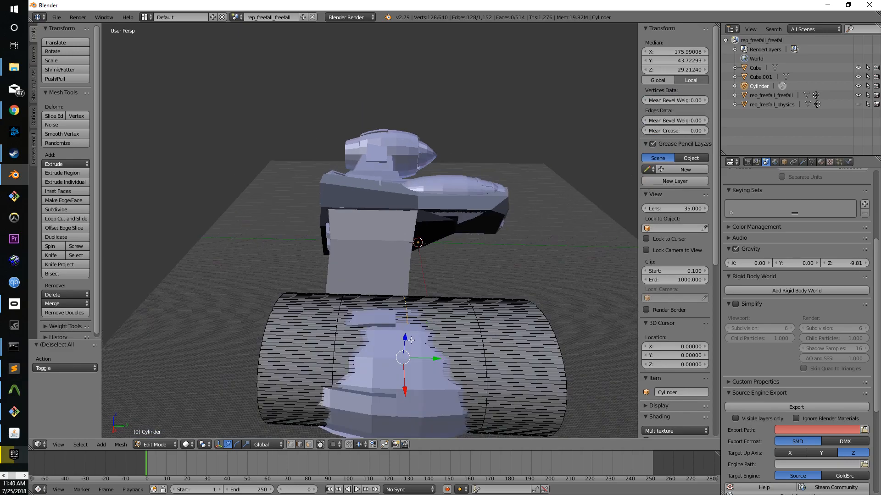
key(s)
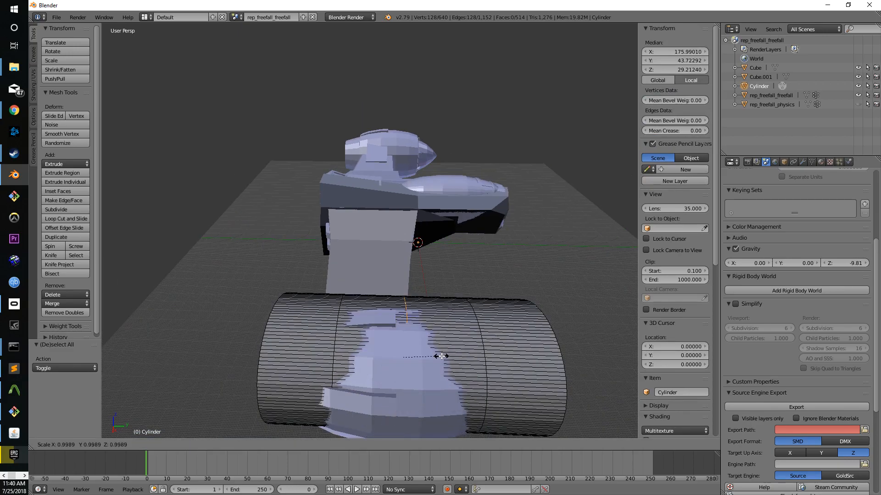
click(443, 356)
Lower the middle edge loop about 2.2 units along Z and scale it uniformly by about 1.065.
middle_drag(444, 355, 446, 285)
drag(401, 199, 402, 203)
key(s)
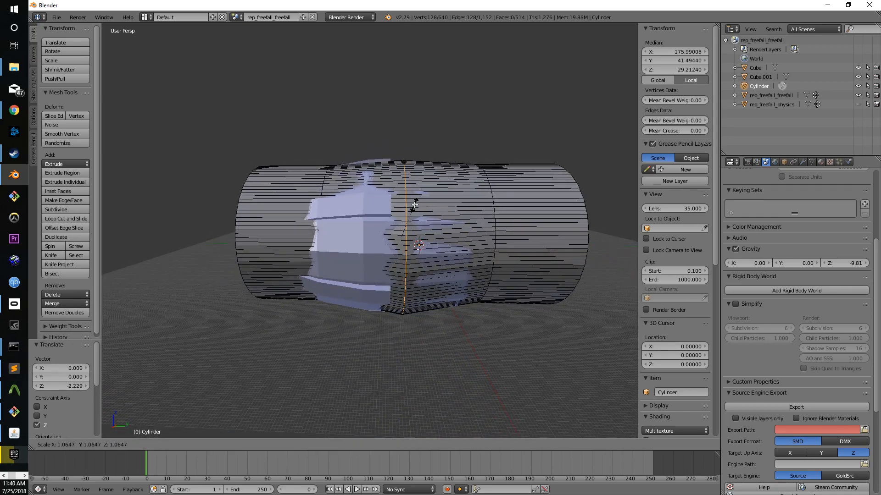
click(413, 204)
mouse_move(475, 272)
middle_down()
mouse_move(459, 262)
mouse_move(478, 272)
middle_up()
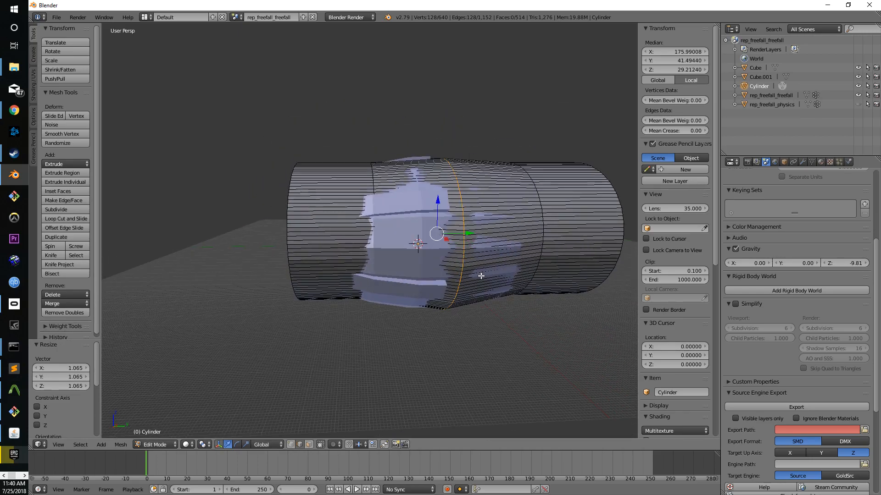
Select the edge loop behind the middle one and scale it uniformly by about 1.095.
scroll(406, 257, up, 3)
middle_drag(373, 198, 372, 197)
right_click(374, 203)
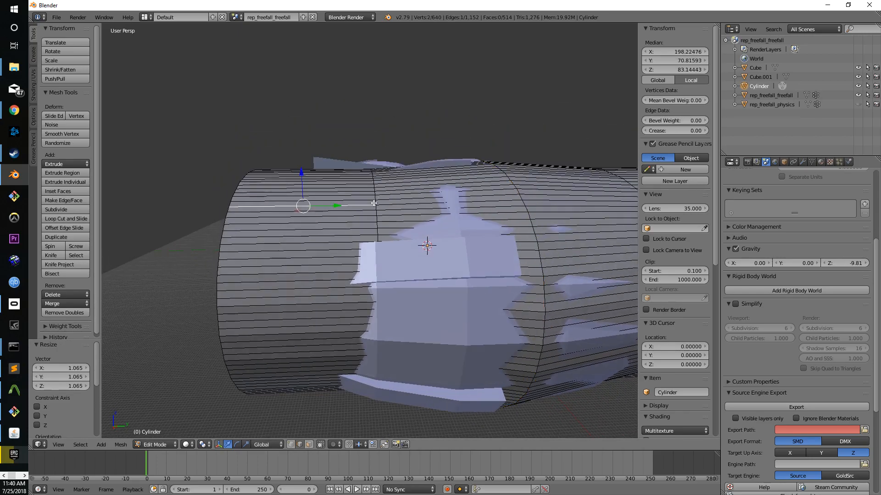
right_click(377, 203)
alt+right_click(377, 207)
key(s)
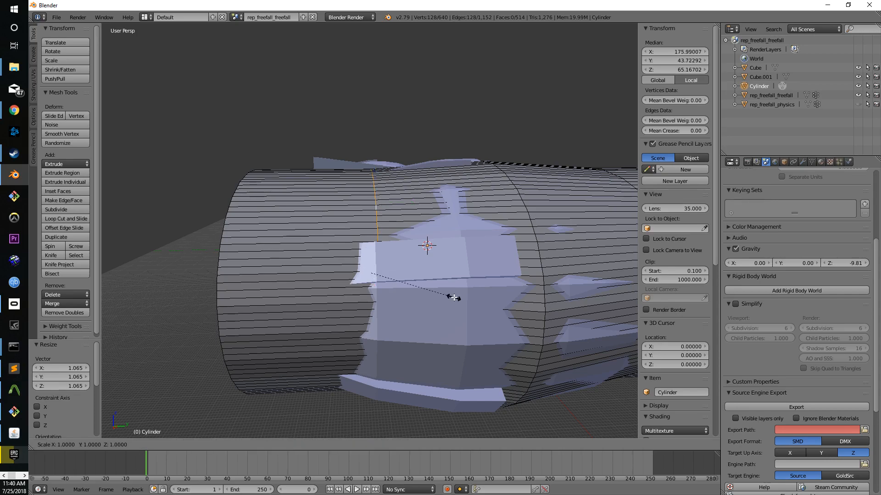
click(462, 298)
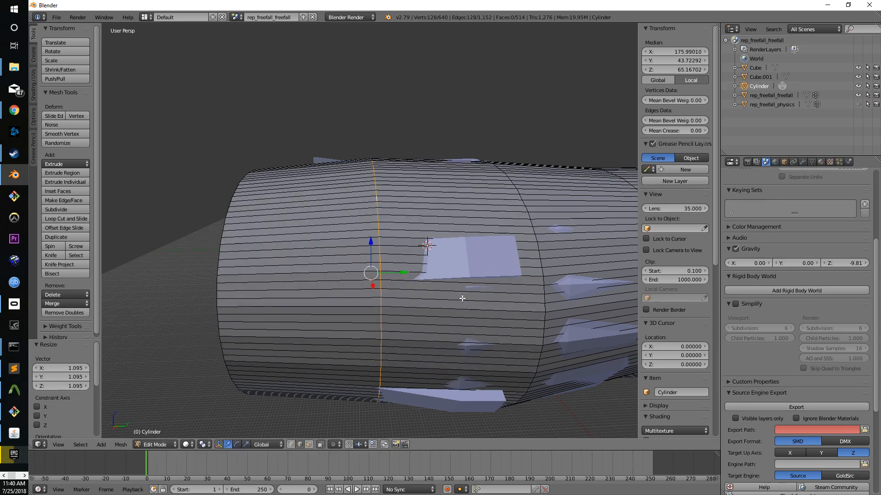
Lower the rear edge loop about 1 unit along Z and scale it uniformly by about 0.928.
drag(370, 242, 369, 245)
key(s)
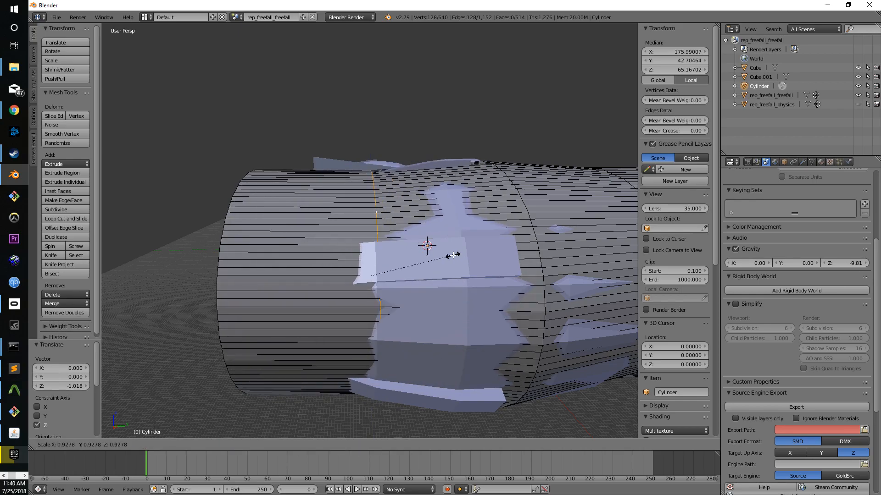
click(453, 255)
middle_drag(454, 255, 546, 255)
middle_drag(581, 222, 568, 214)
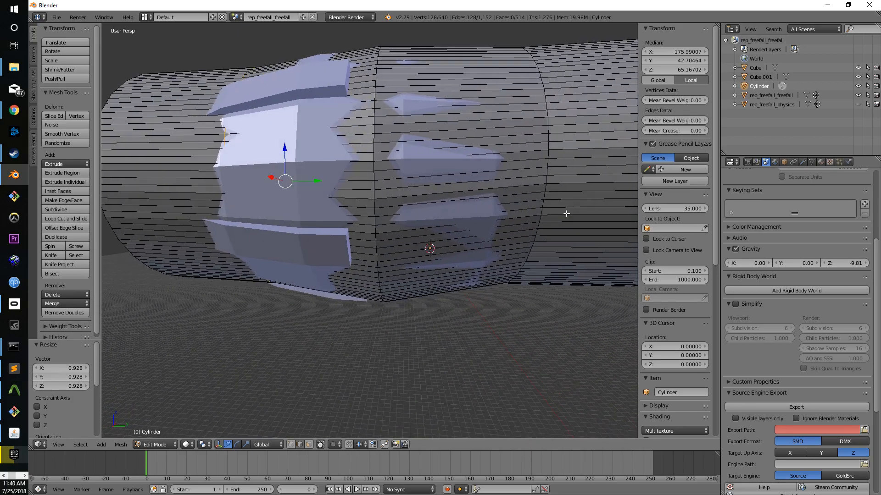
Select the middle edge loop again, shift it about -6.8 units along Y and scale it by about 1.03.
middle_drag(364, 203, 385, 243)
right_click(384, 246)
alt+right_click(384, 246)
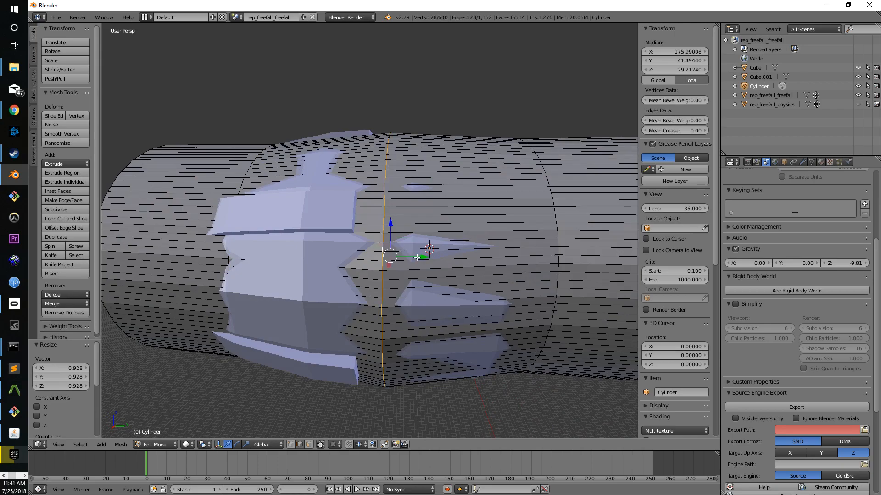
key(g)
key(z)
click(404, 254)
key(s)
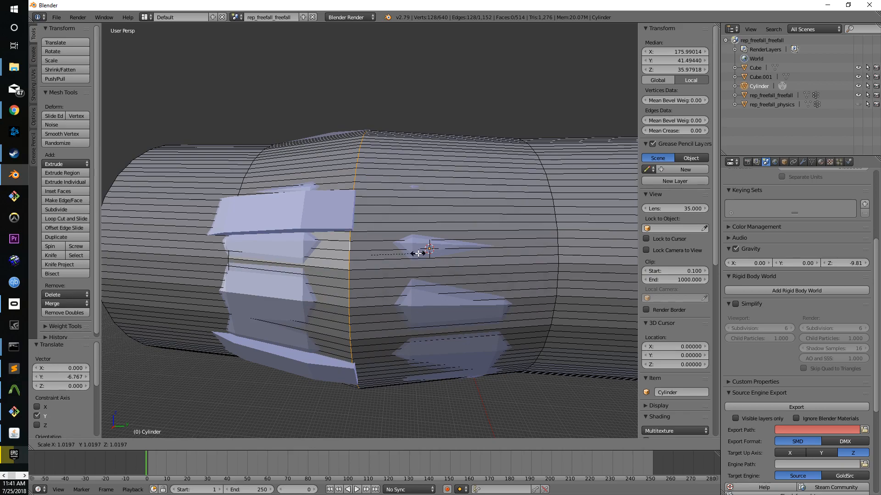
click(419, 254)
Select the edge loop in front of the middle one and scale it uniformly by about 0.964.
middle_drag(379, 263, 418, 254)
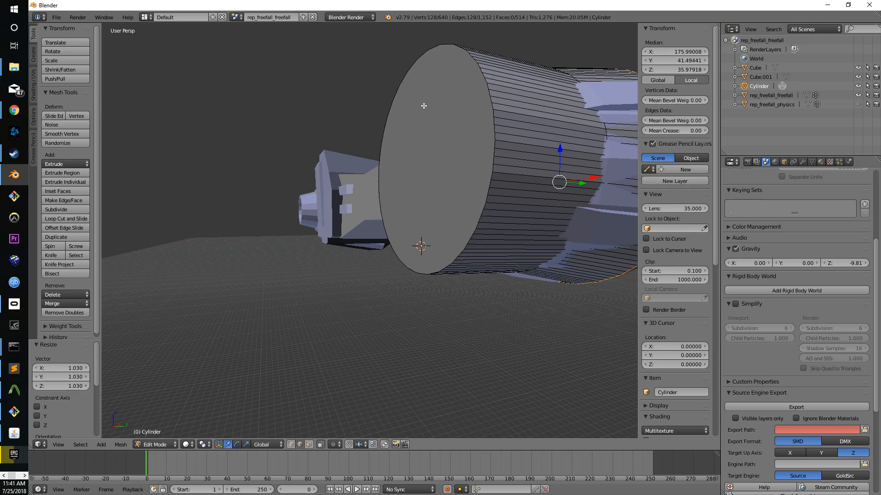
middle_drag(452, 169, 417, 252)
right_click(367, 271)
alt+right_click(369, 263)
key(s)
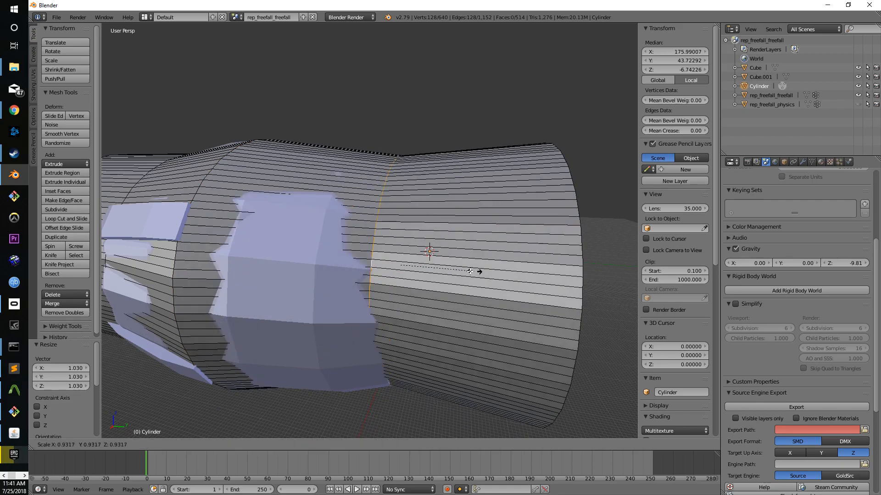
click(468, 275)
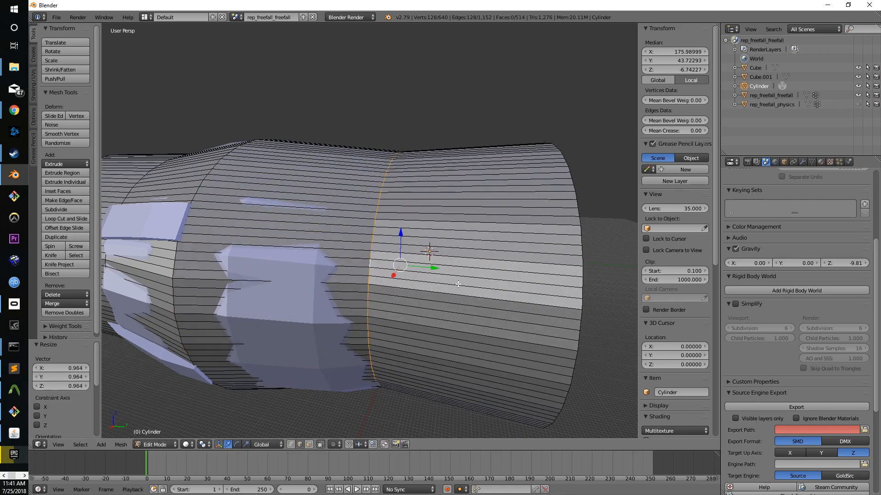
Move the front edge loop about 3.1 units along Y and -2.8 units along Z, and scale it by about 1.07.
drag(433, 272, 443, 271)
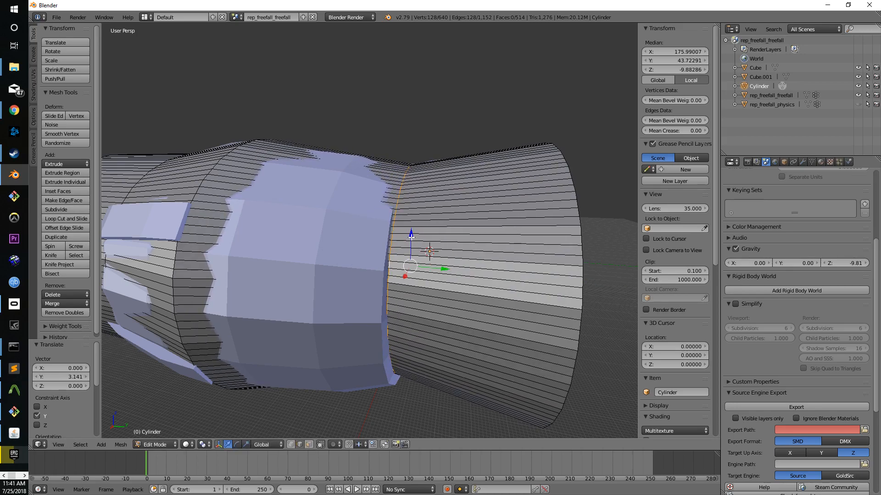
mouse_move(410, 235)
mouse_down()
mouse_move(413, 252)
mouse_move(409, 245)
mouse_up()
key(s)
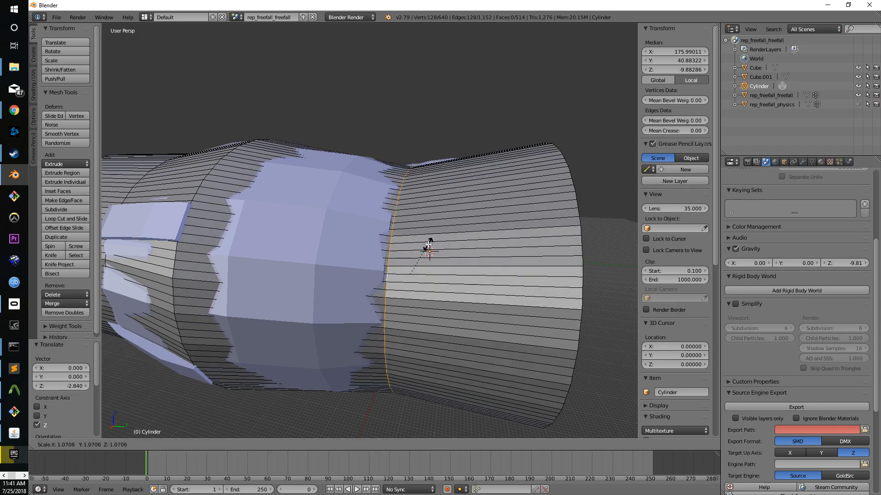
click(429, 244)
Shift the front edge loop about -0.6 units along Y and scale it uniformly by about 1.026.
drag(443, 278, 441, 277)
key(s)
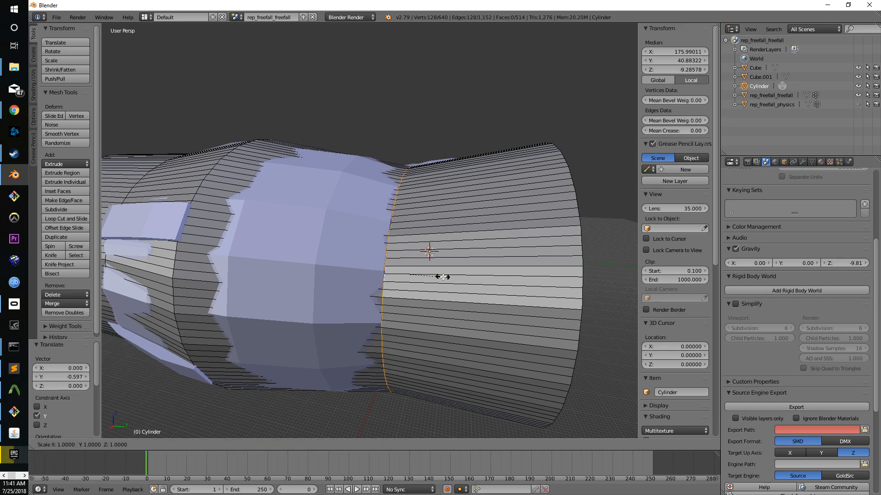
click(444, 277)
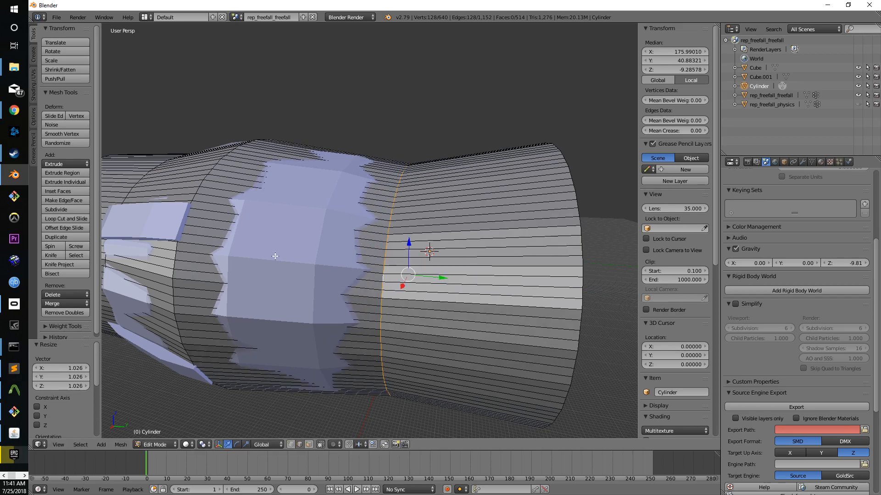
Select the middle edge loop, shift it about 1.7 units along Y and scale it uniformly by about 0.99.
right_click(176, 248)
alt+right_click(176, 255)
drag(310, 265, 317, 264)
key(s)
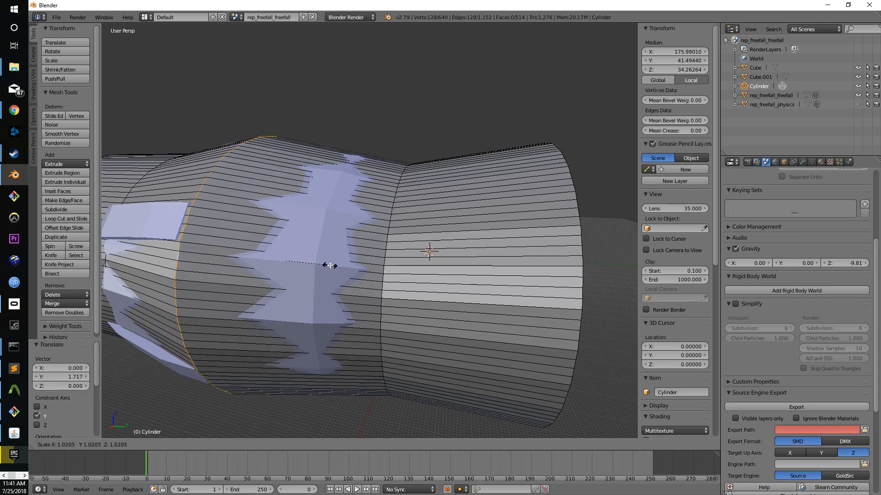
click(375, 279)
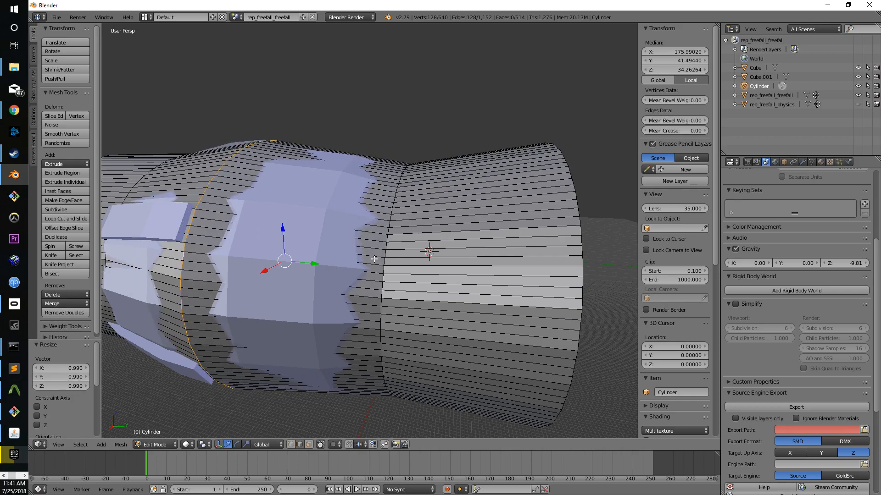
Scale down the cylinder's rear end face at the exhaust, lower it about 1.5 units along Z and readjust its scale by about 1.04.
middle_drag(352, 254, 390, 239)
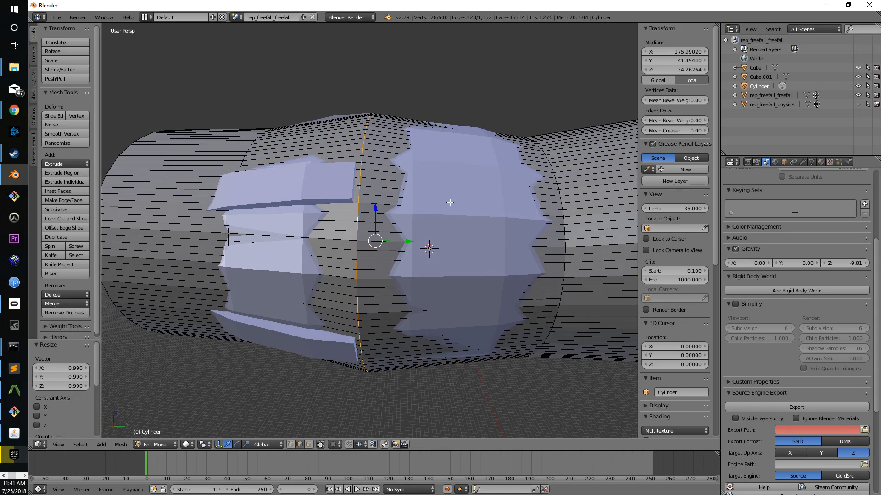
middle_drag(215, 258, 367, 237)
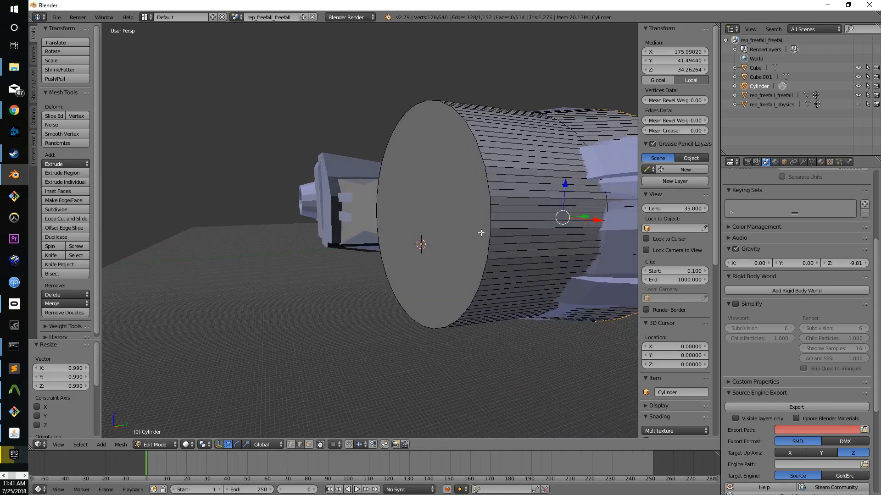
click(309, 444)
right_click(427, 219)
key(s)
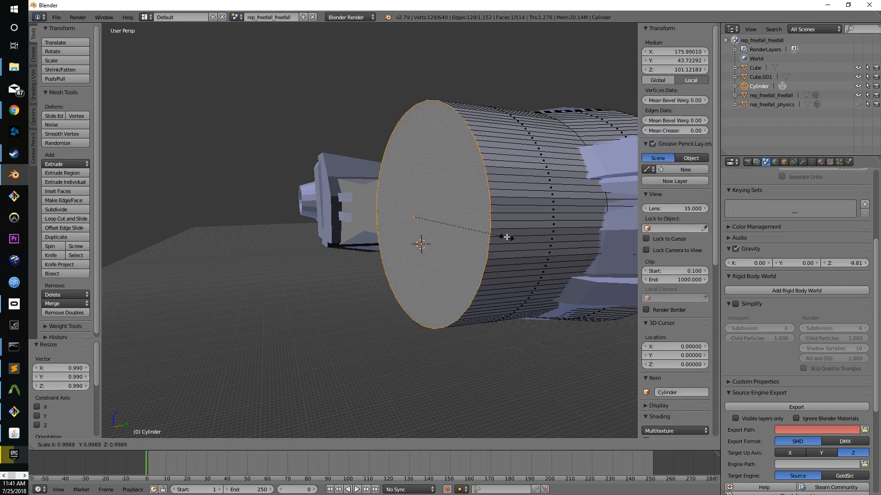
click(473, 233)
drag(414, 186, 414, 191)
key(s)
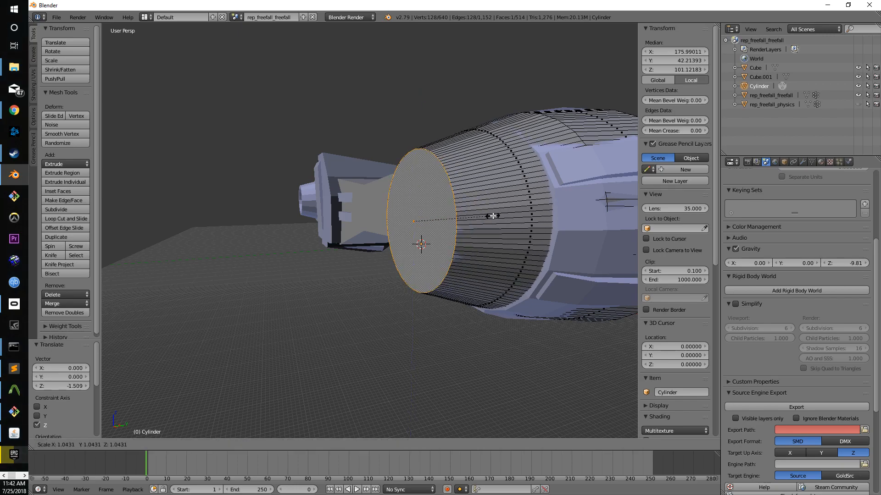
click(491, 214)
key(a)
Select the cylinder's front end face and scale it uniformly to about 0.13.
mouse_move(521, 258)
middle_down()
mouse_move(560, 272)
mouse_move(521, 297)
mouse_move(521, 269)
mouse_move(501, 275)
mouse_move(508, 255)
middle_up()
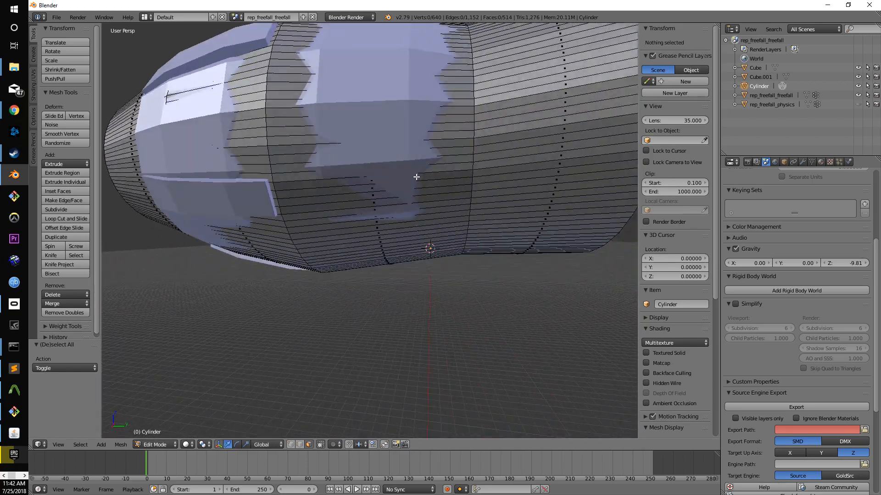
scroll(417, 173, down, 6)
middle_drag(450, 206, 411, 212)
right_click(281, 247)
key(s)
click(292, 249)
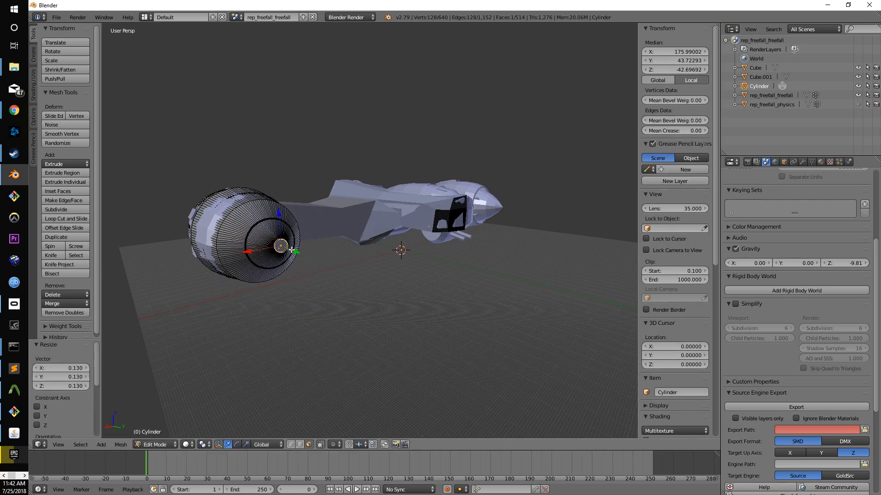
Move the front end face along Y, Z and X to line it up with the engine's nose tip.
scroll(374, 273, up, 5)
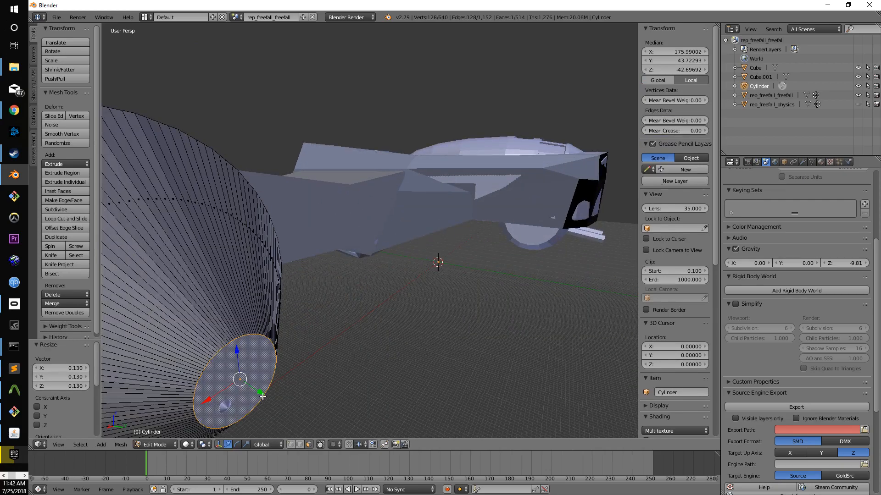
key(g)
key(y)
click(264, 388)
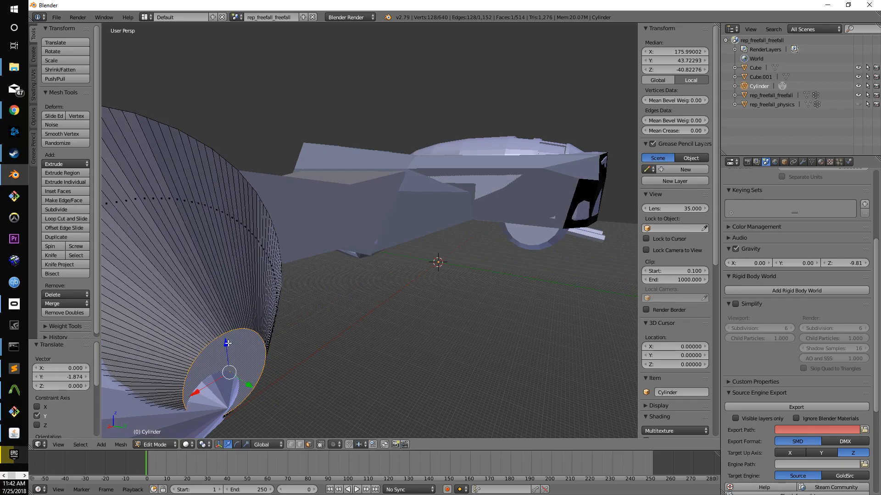
key(g)
key(z)
click(233, 367)
drag(200, 405, 202, 423)
middle_drag(201, 424, 258, 402)
Scale the front end face by about 0.119 and shift it about 0.45 units along Y.
key(s)
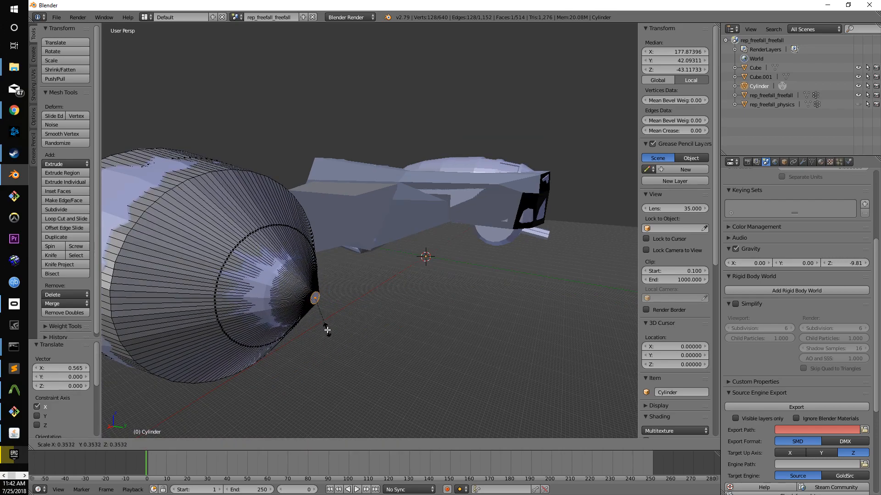
click(323, 306)
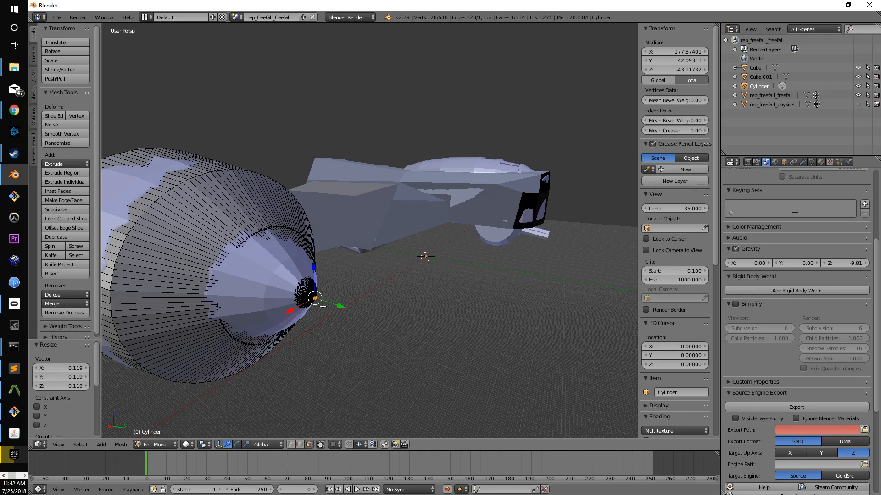
scroll(317, 316, up, 3)
scroll(310, 328, down, 1)
drag(246, 422, 249, 423)
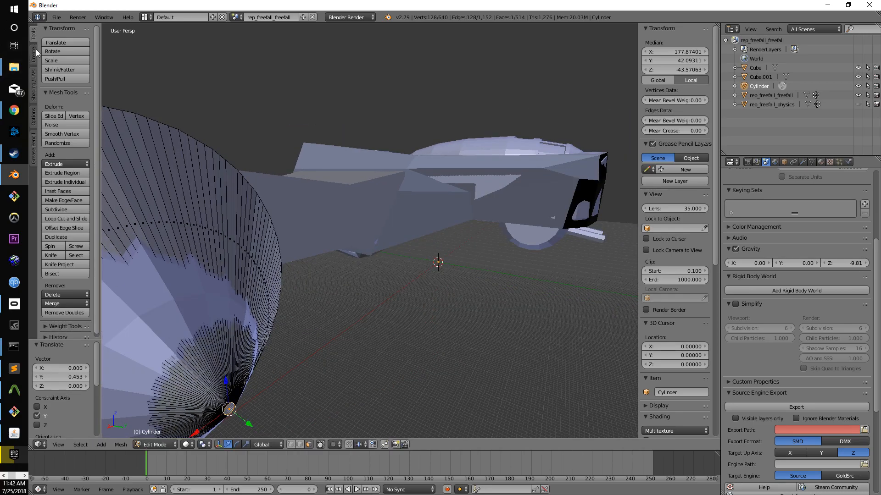
Leave mesh editing on the cylinder and undo the last operation.
key(Tab)
click(34, 54)
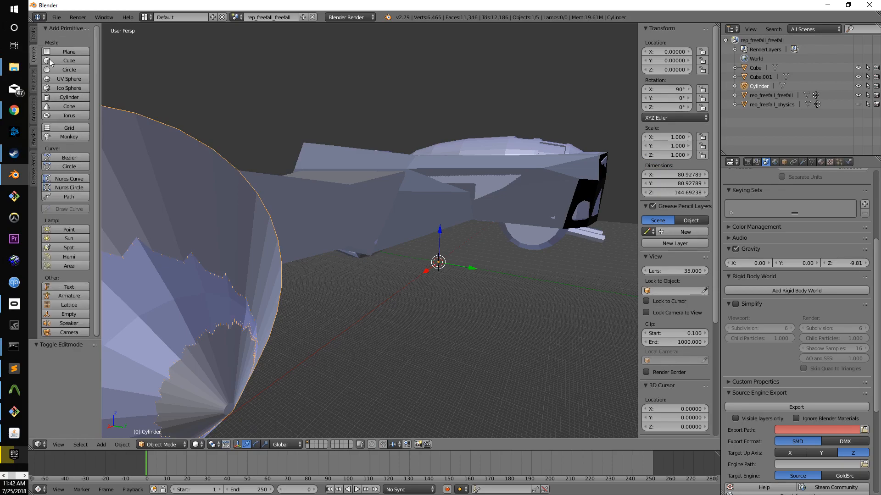
scroll(332, 243, down, 6)
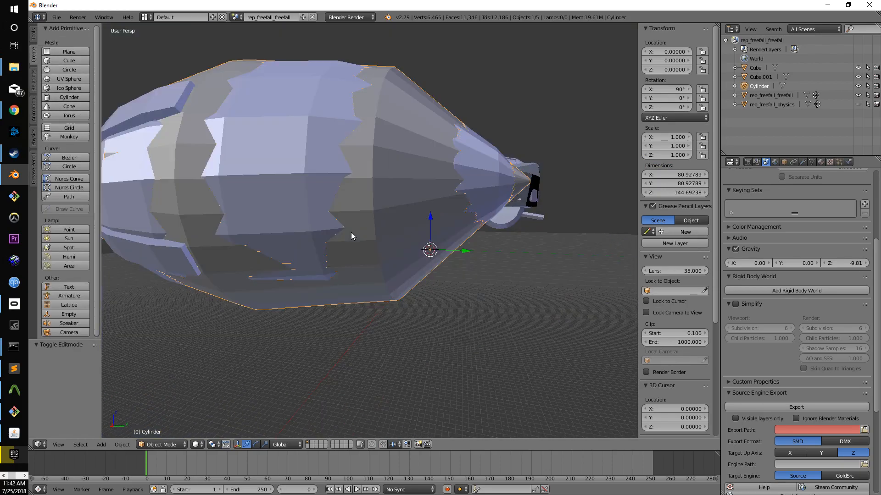
key(ctrl+z)
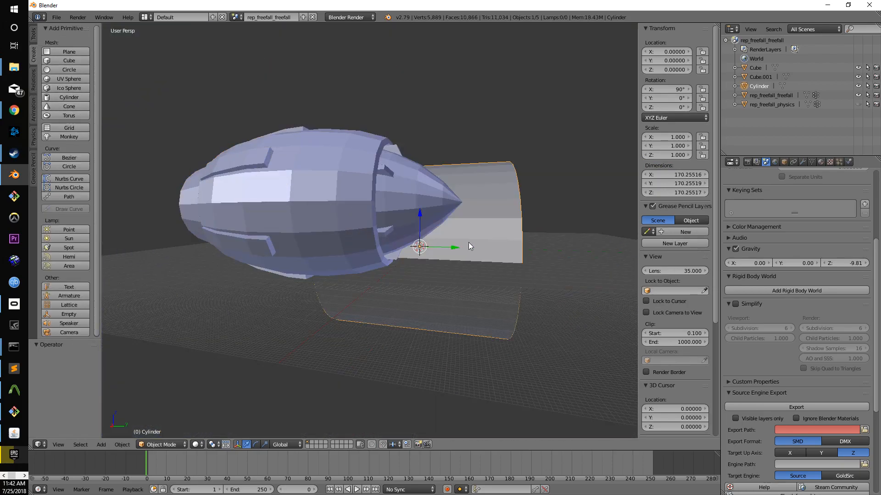
Inspect the cylinder's mesh and look through the available commands for a way to redo the undone edits.
middle_drag(464, 243, 434, 259)
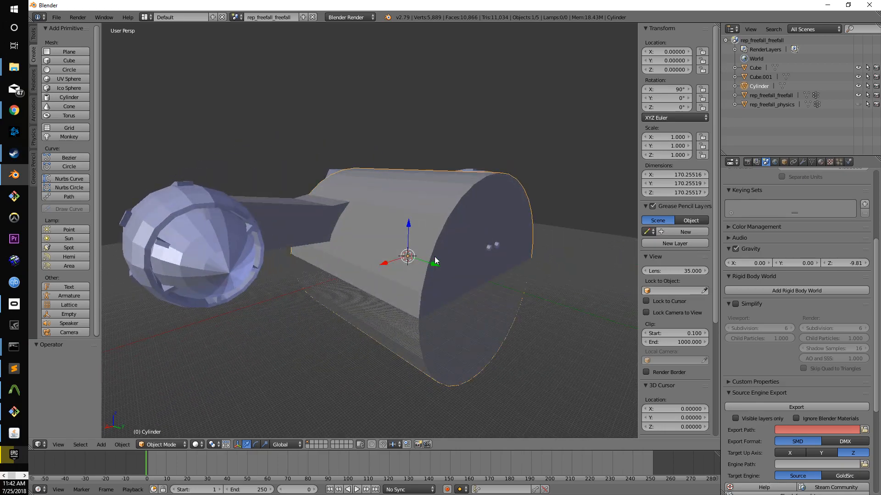
key(Tab)
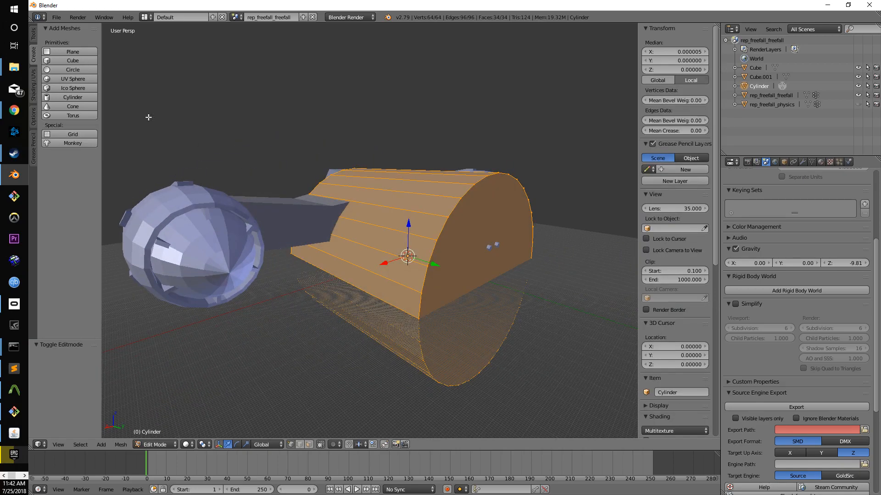
key(Tab)
click(57, 17)
click(62, 18)
click(64, 18)
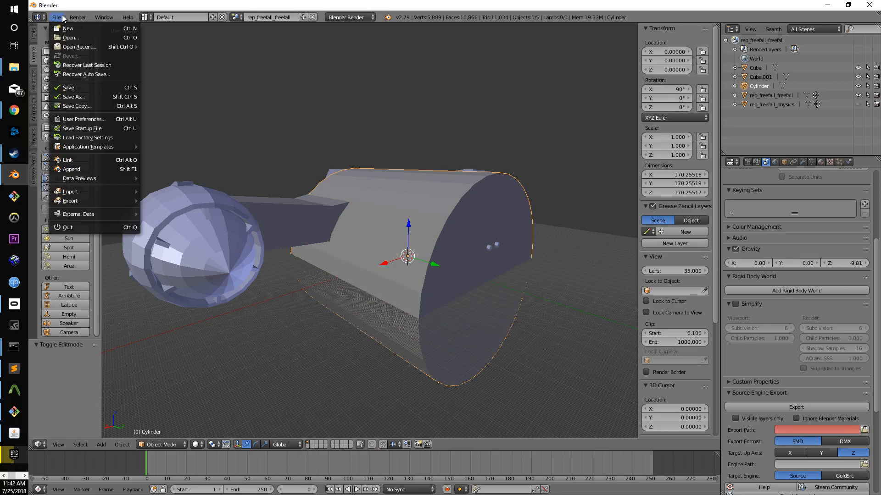
mouse_move(84, 20)
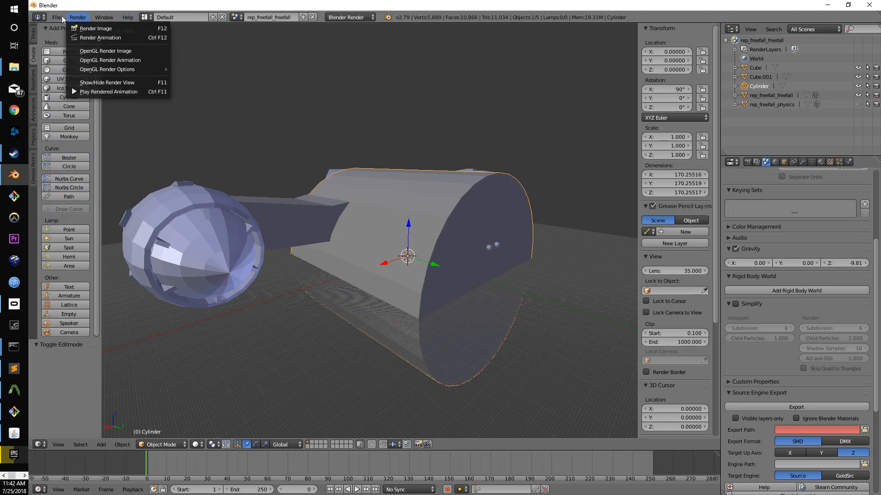
mouse_move(54, 18)
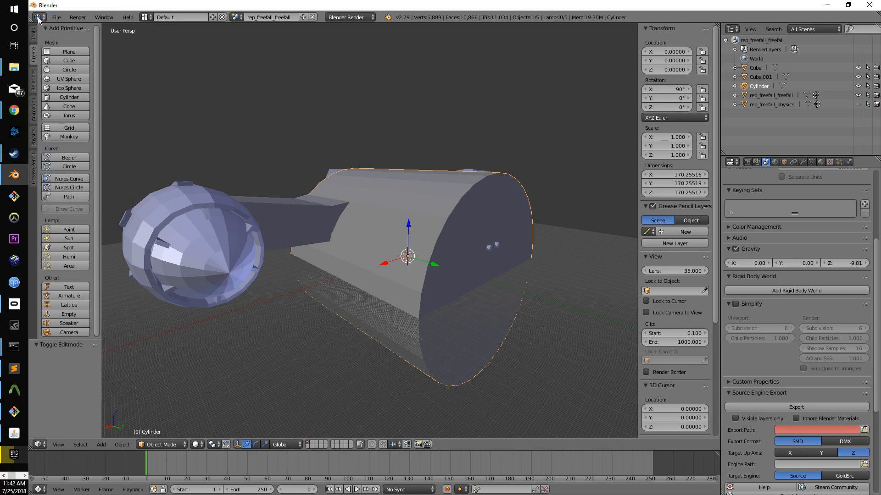
click(33, 35)
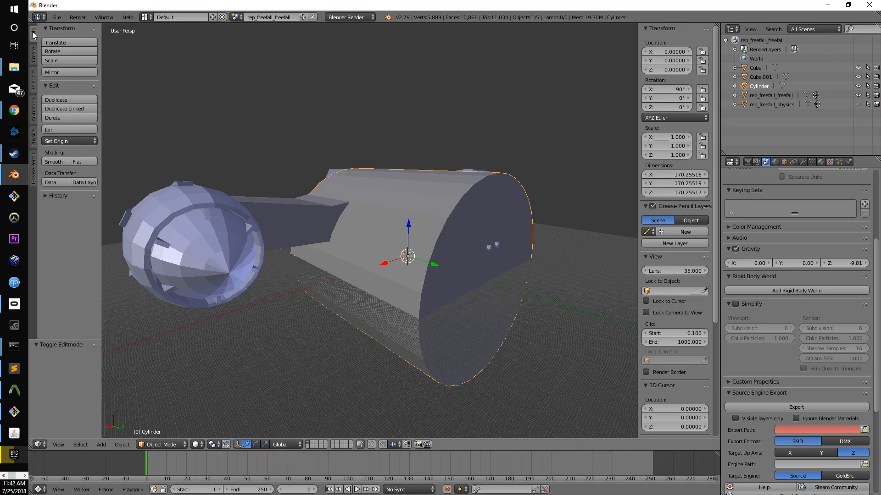
key(ctrl+alt+z)
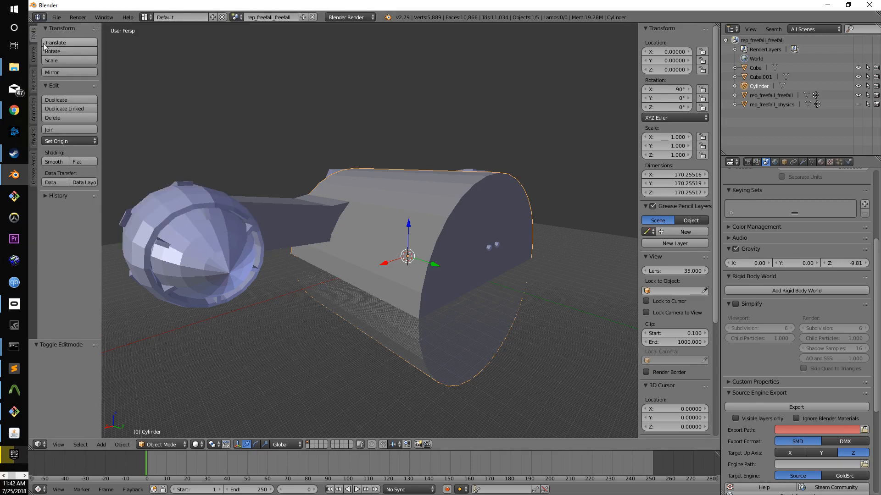
Switch to Chrome, search for "BLENDER REDO", read the manual's Undo & Redo page and return to Blender.
mouse_move(13, 110)
click(147, 52)
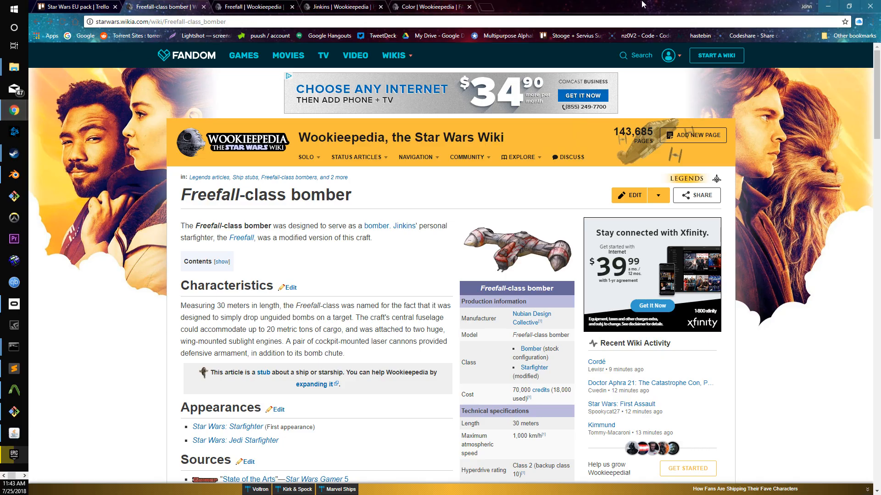
click(481, 6)
text(BLENDER)
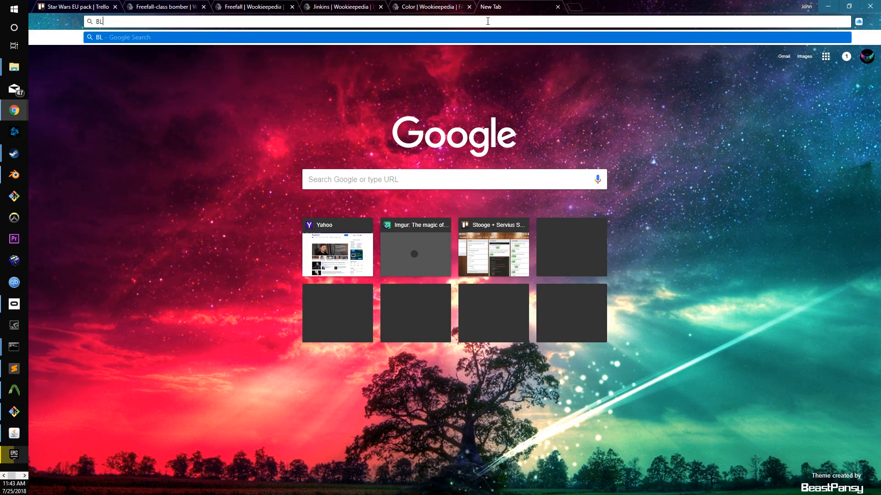
text( REDO)
key(Return)
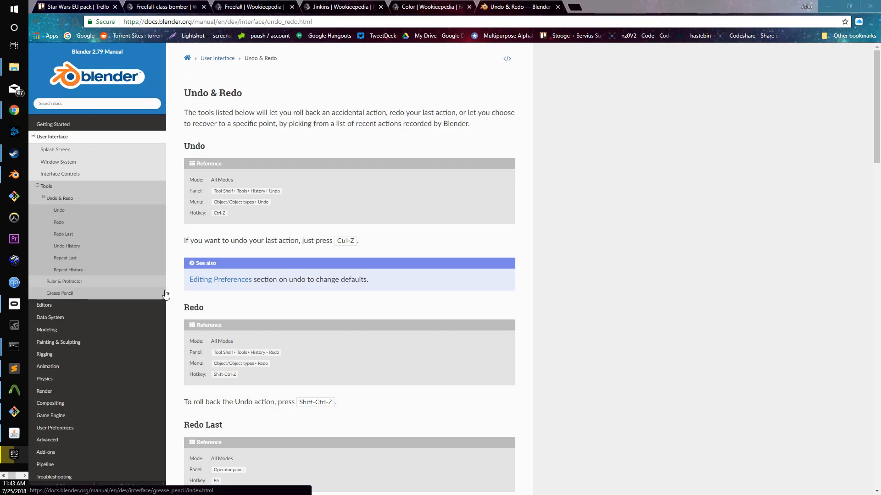
key(alt+Tab)
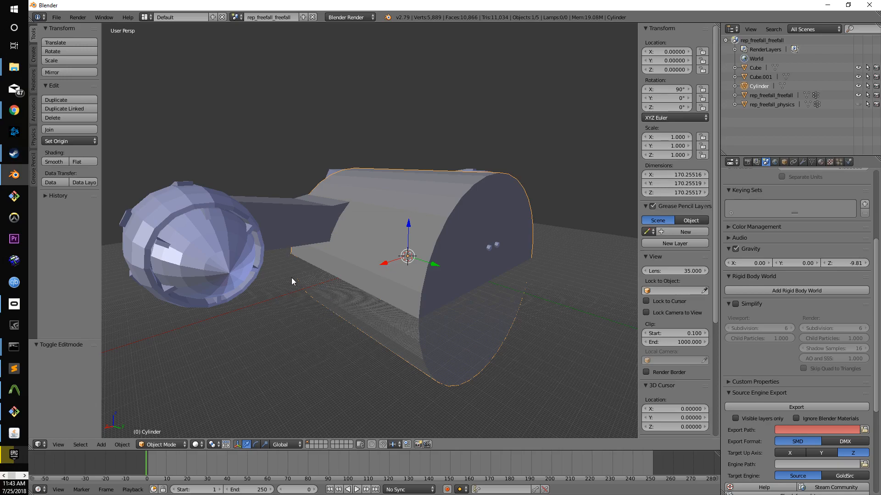
Move the cylinder's whole mesh about 174.3 units along X and -34 units along Y over the engine.
key(Tab)
middle_drag(321, 265, 357, 271)
drag(364, 265, 314, 288)
drag(213, 303, 177, 305)
middle_drag(314, 309, 403, 315)
scroll(403, 315, down, 5)
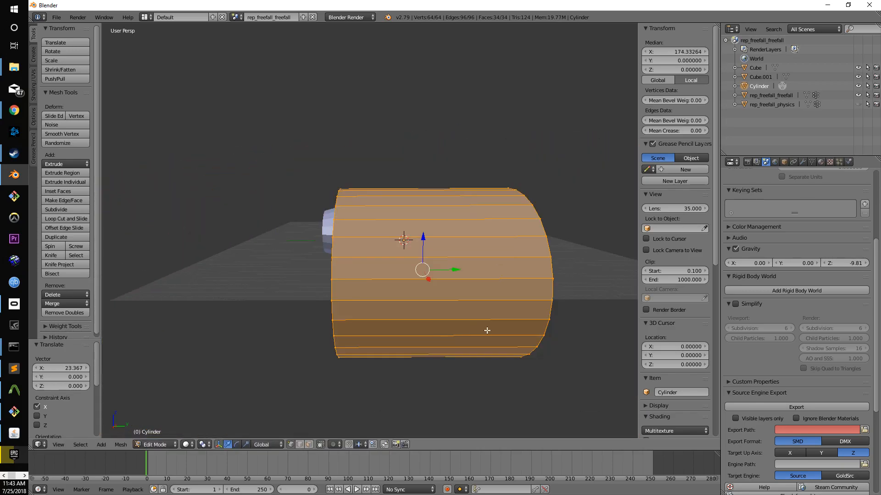
drag(446, 274, 420, 266)
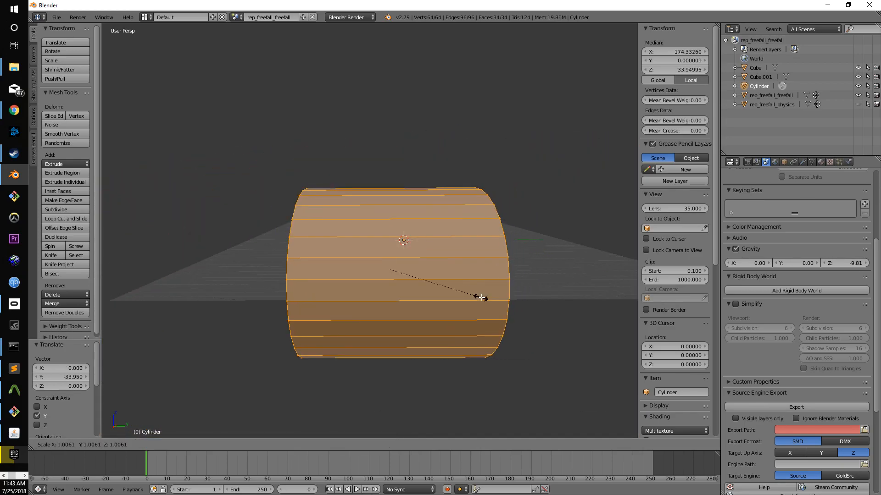
Scale the cylinder's mesh down uniformly and raise it about 35.5 units along Z.
key(s)
click(449, 281)
middle_drag(448, 281, 419, 255)
drag(418, 255, 415, 229)
scroll(517, 296, up, 4)
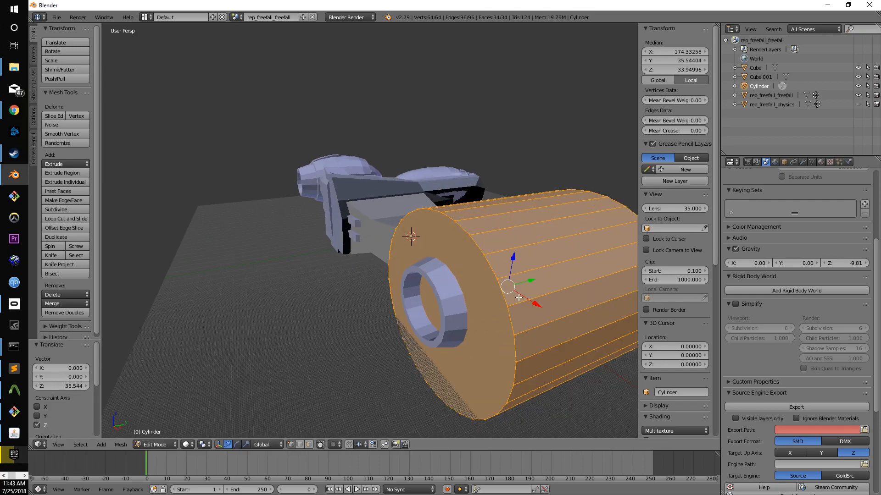
Shrink the cylinder's mesh further to fit closely around the engine and raise it about 4.2 units along Z.
text(s.75)
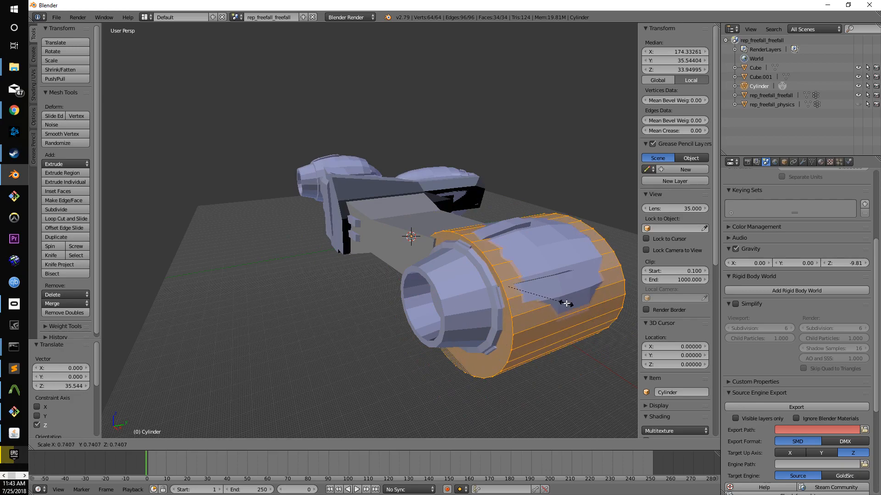
key(Return)
drag(511, 262, 521, 260)
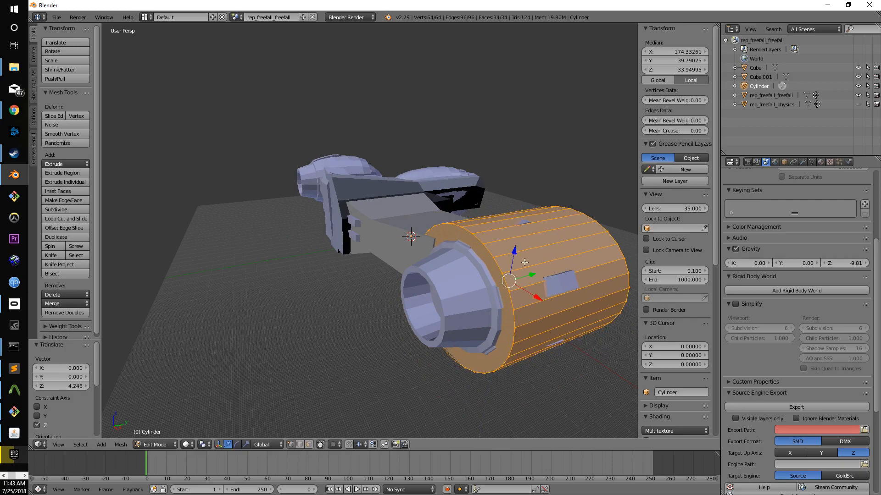
Center the cylinder on the engine in wireframe, shifting it about 2.9 units along X and 2 units along Z, and restore solid shading.
drag(534, 296, 535, 294)
middle_drag(535, 294, 606, 281)
key(z)
drag(554, 193, 556, 183)
middle_drag(556, 183, 584, 202)
drag(586, 203, 590, 205)
mouse_move(593, 213)
middle_down()
mouse_move(574, 238)
mouse_move(536, 239)
mouse_move(579, 252)
middle_up()
key(Tab)
key(Tab)
key(z)
key(Tab)
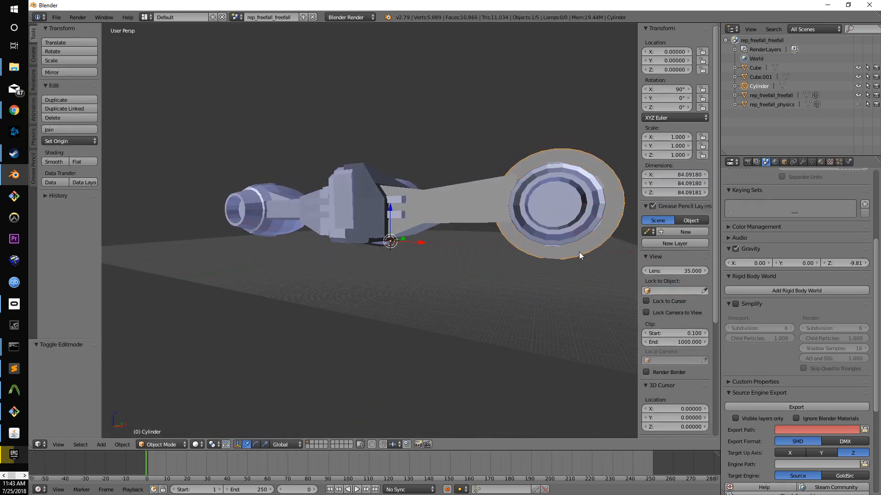
middle_drag(457, 251, 506, 249)
key(Tab)
key(Tab)
middle_drag(598, 243, 560, 251)
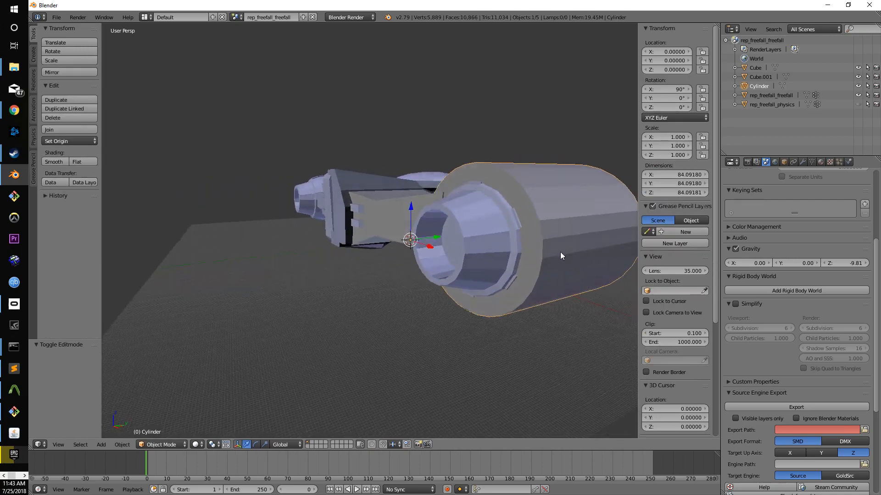
Move the cylinder's end face at the engine's open exhaust about -25.7 units along Y to cover it.
key(Tab)
right_click(471, 231)
middle_drag(471, 231, 486, 244)
key(g)
key(y)
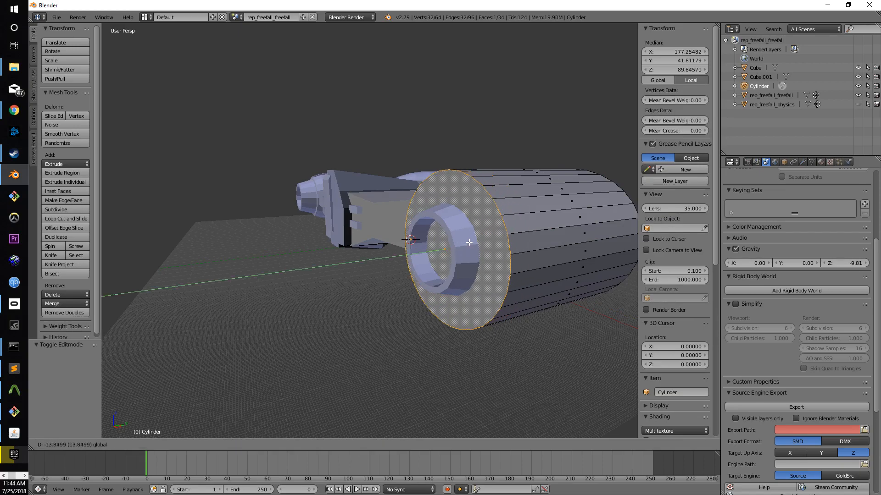
click(453, 241)
Move the cylinder's opposite end face about 34.7 units along Y to enclose the engine's nose cone.
middle_drag(453, 241, 374, 253)
key(g)
key(y)
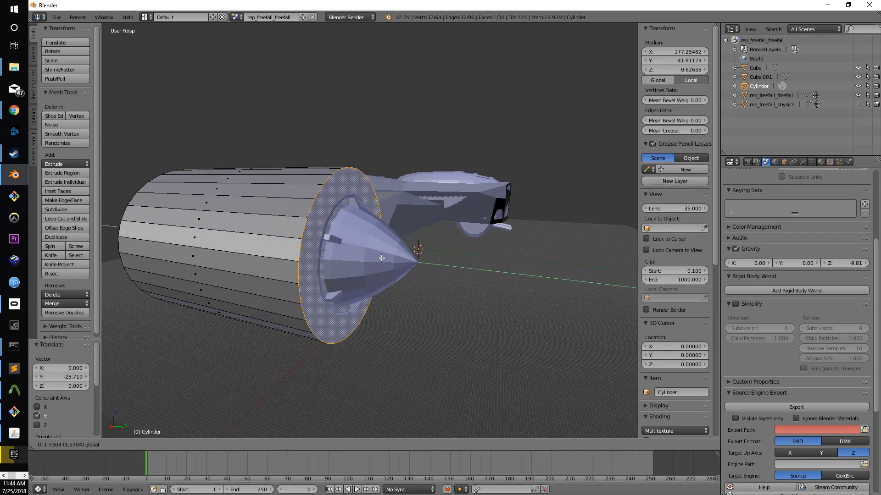
click(445, 258)
Subdivide the cylinder's whole mesh three times with one cut each.
middle_drag(472, 286, 365, 295)
key(a)
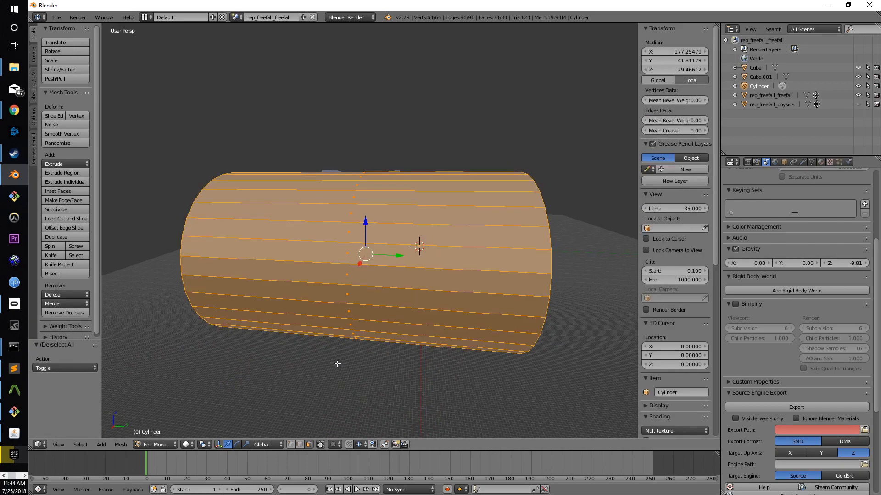
click(68, 209)
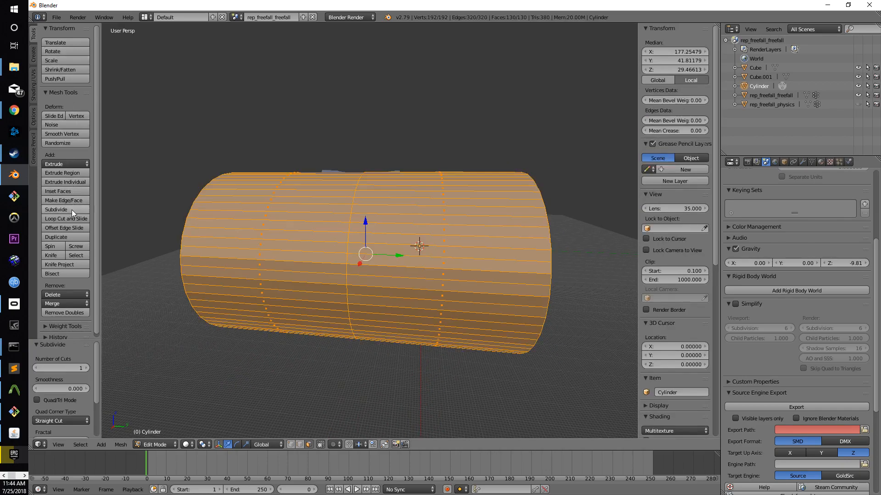
click(71, 210)
click(72, 211)
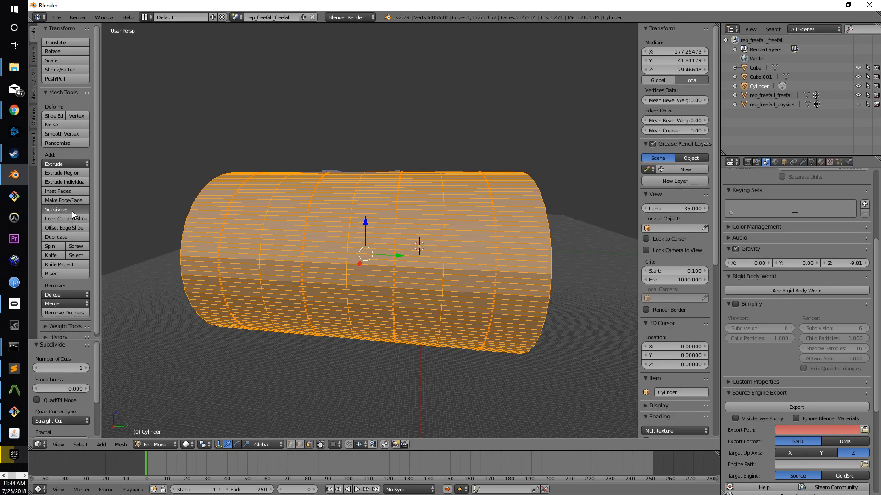
Shrink the exhaust-end cap to about half its size, fine-tune its position, and enlarge it slightly by 1.013.
middle_drag(310, 327, 400, 335)
key(a)
scroll(368, 376, up, 3)
right_click(400, 336)
key(s)
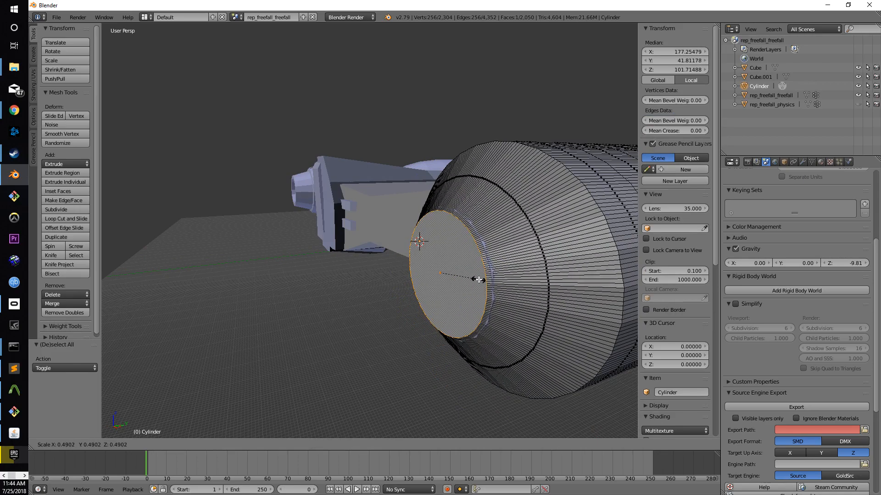
right_click(463, 279)
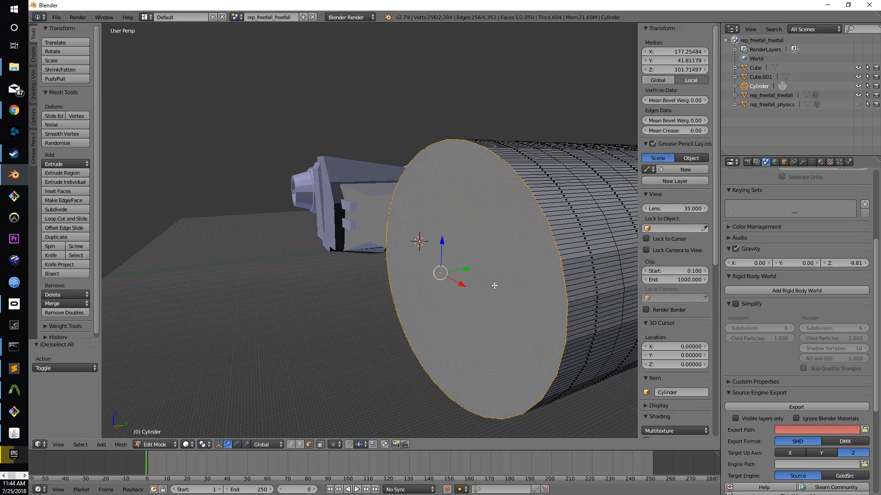
key(s)
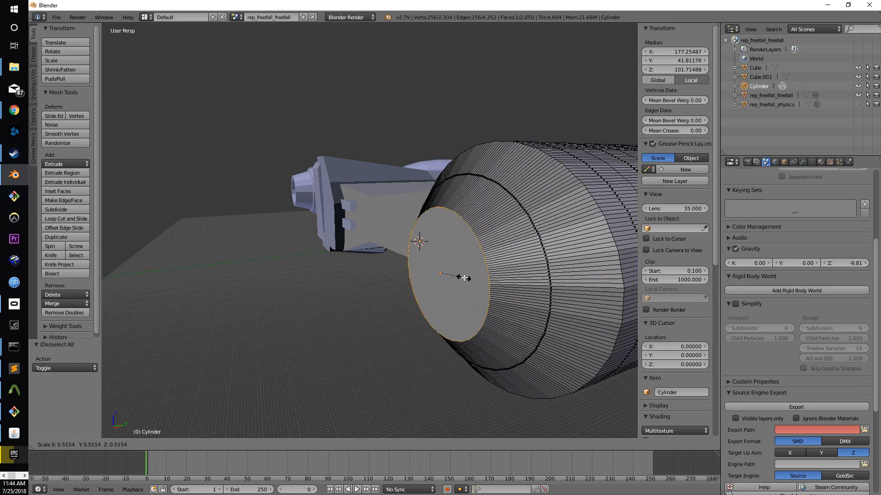
click(465, 278)
drag(467, 271, 471, 270)
key(s)
click(478, 272)
Shrink the nose-end cap to nearly a point at the cone's tip, scaling it by a final factor of 0.207.
middle_drag(505, 277, 355, 265)
right_click(355, 266)
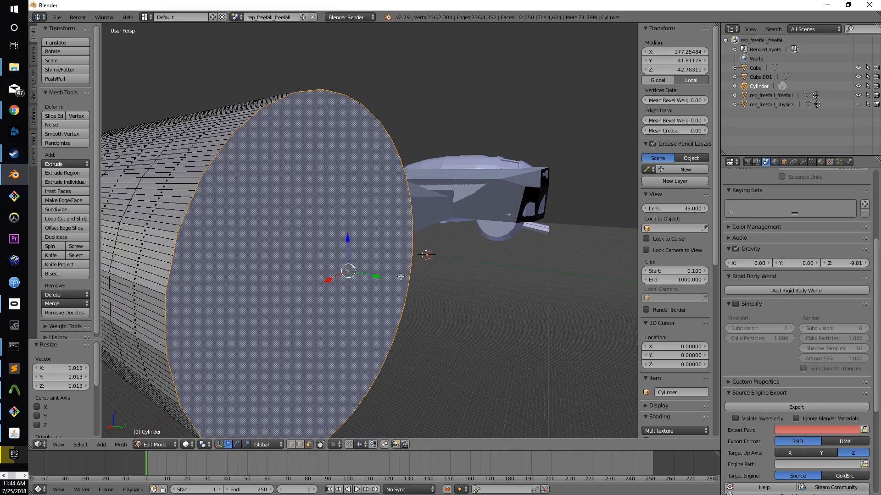
key(s)
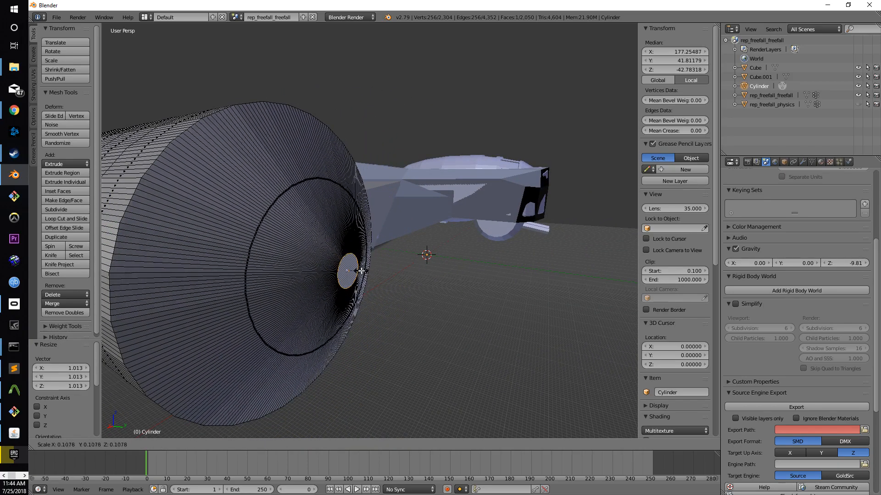
click(352, 273)
scroll(368, 288, up, 3)
mouse_move(339, 345)
mouse_down()
mouse_move(295, 353)
mouse_move(345, 347)
mouse_up()
key(s)
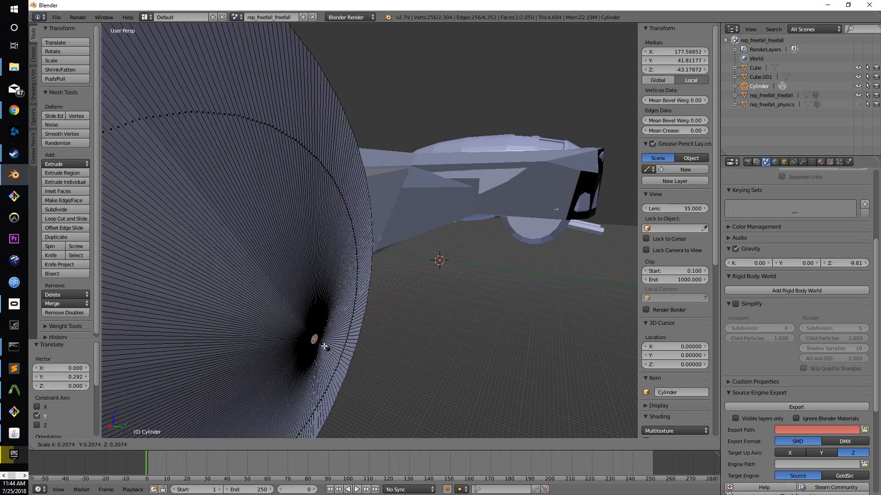
click(325, 347)
Scale the edge loop around the cylinder's middle to 0.909 so it hugs the engine body.
scroll(329, 347, down, 4)
middle_drag(329, 347, 354, 339)
scroll(385, 335, up, 6)
scroll(385, 334, down, 5)
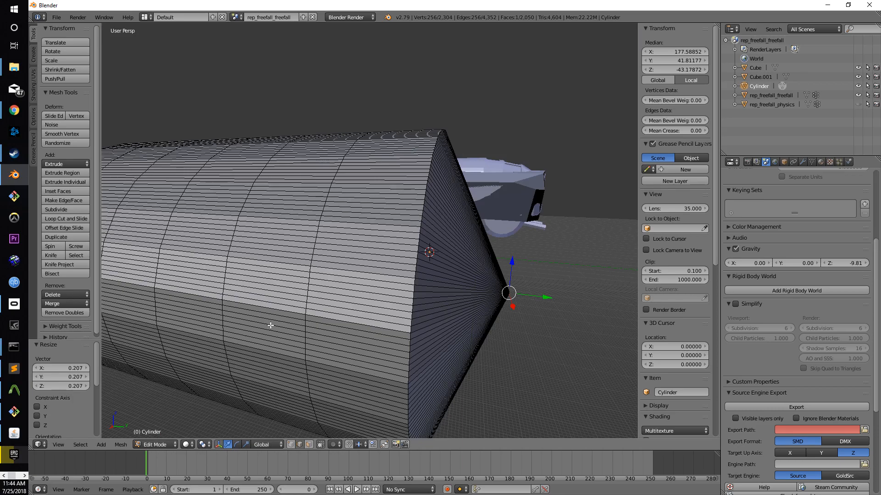
middle_drag(270, 324, 290, 330)
right_click(379, 272)
alt+right_click(383, 266)
key(s)
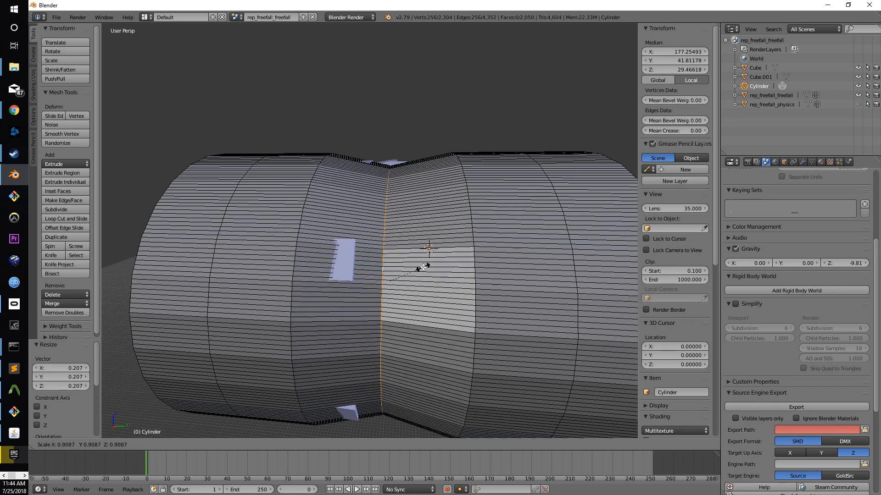
click(423, 267)
Scale the next two edge loops toward the exhaust to 0.905 and 0.878 to fit the engine.
right_click(292, 295)
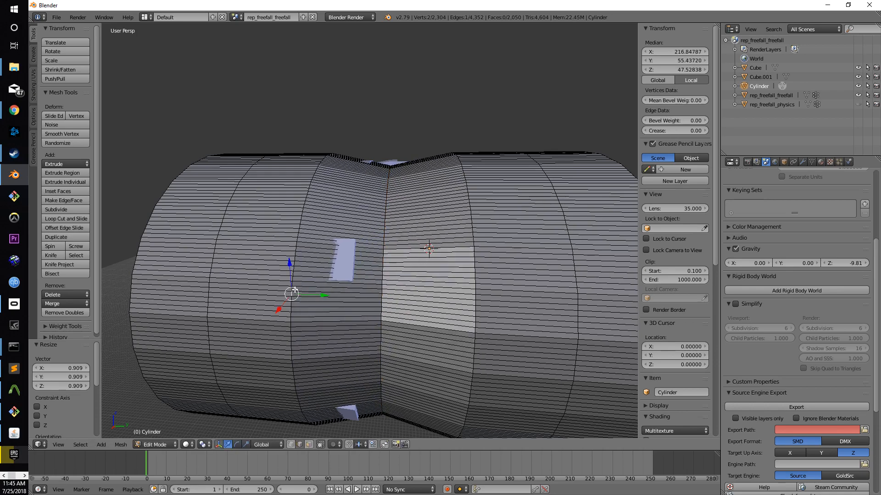
alt+right_click(294, 289)
key(s)
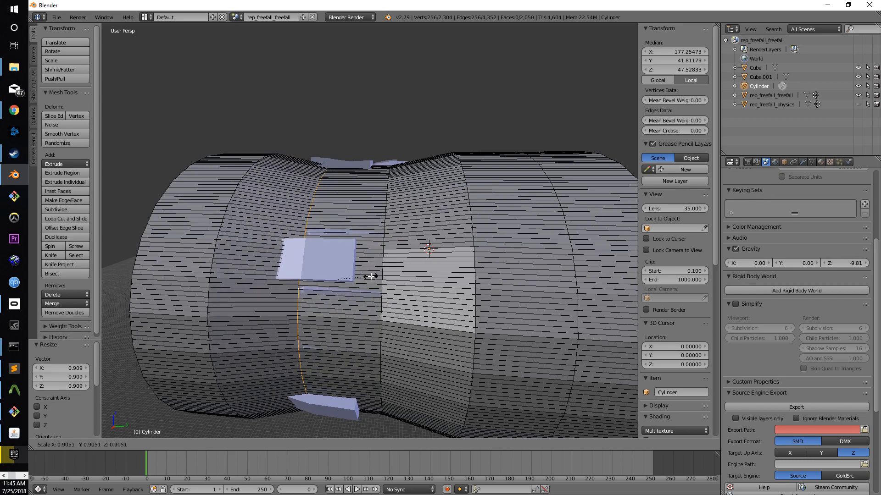
click(370, 277)
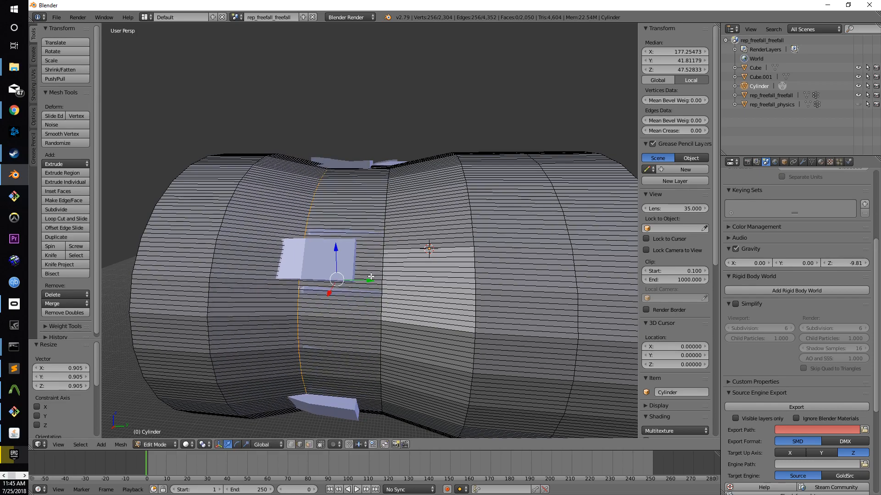
alt+right_click(211, 277)
key(s)
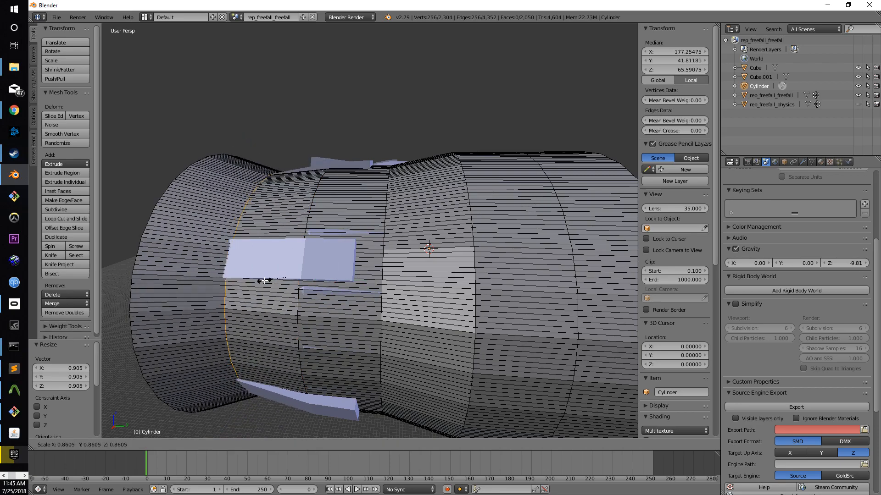
click(266, 281)
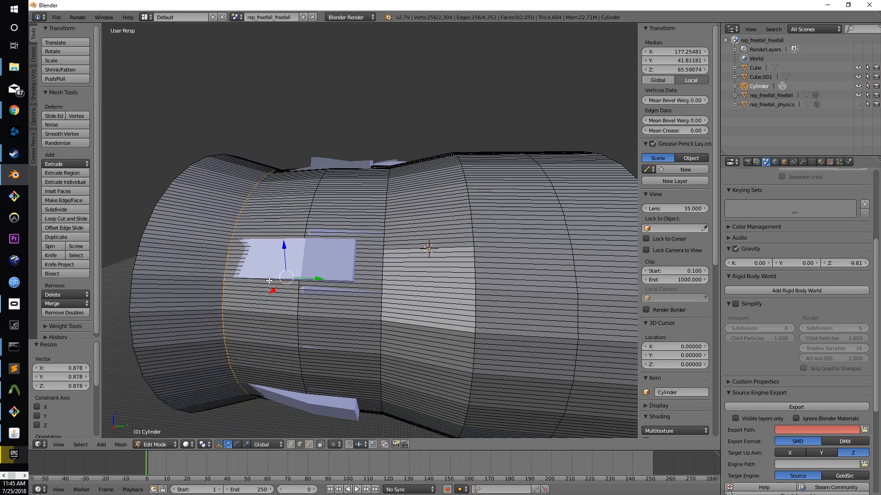
Scale the edge loop nearest the exhaust-end cap to 0.646 to taper the cylinder there.
middle_drag(266, 280, 279, 282)
right_click(271, 275)
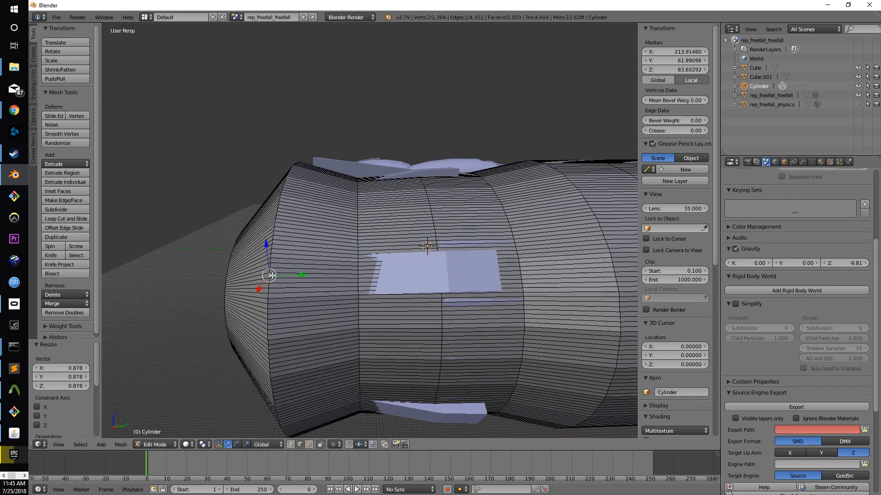
alt+right_click(271, 274)
key(s)
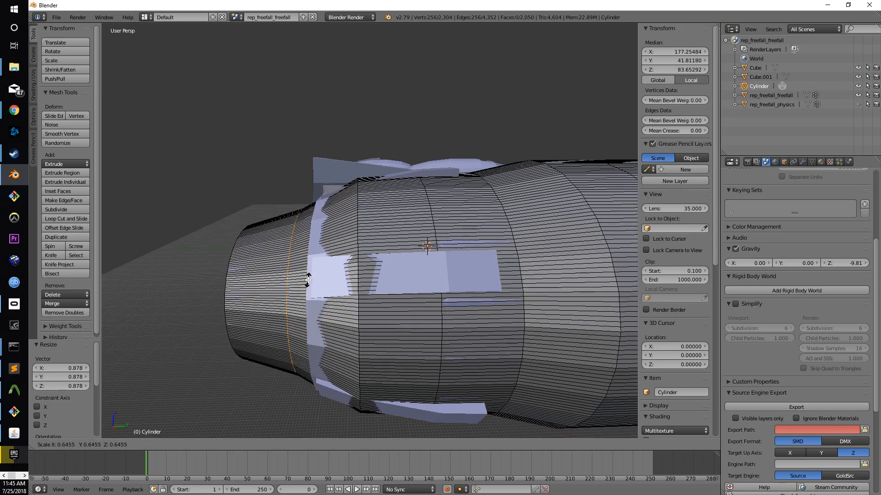
click(308, 280)
Scale the first edge loop on the nose side of the cylinder's middle to 0.893.
middle_drag(307, 280, 341, 287)
right_click(299, 269)
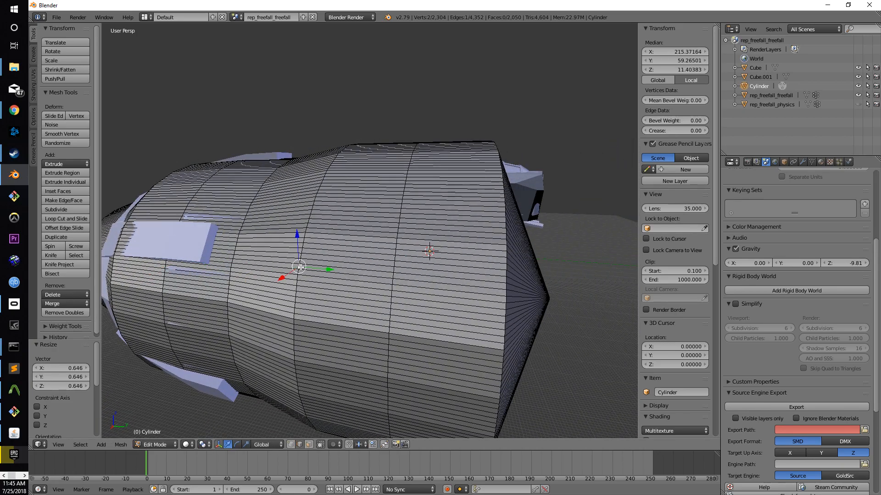
alt+right_click(301, 263)
key(s)
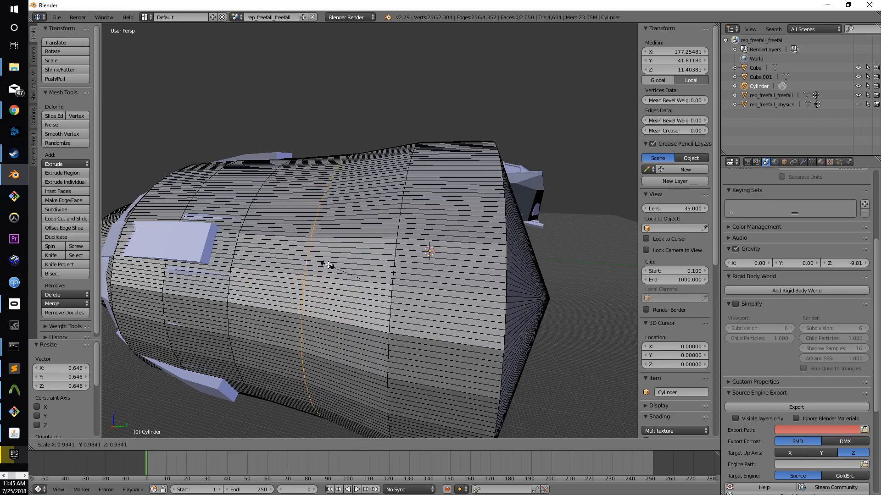
click(329, 269)
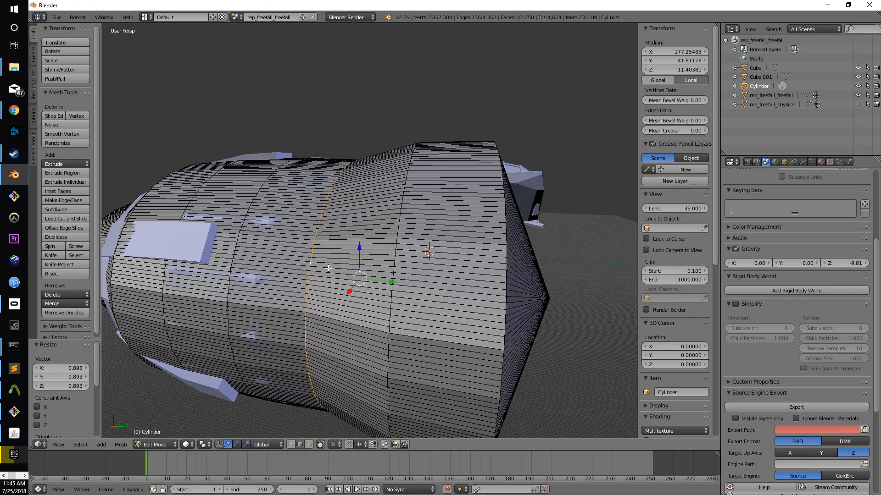
Scale the second edge loop on the nose side of the cylinder's middle to 0.758, checking the fit in wireframe.
key(z)
middle_drag(360, 272, 326, 266)
key(z)
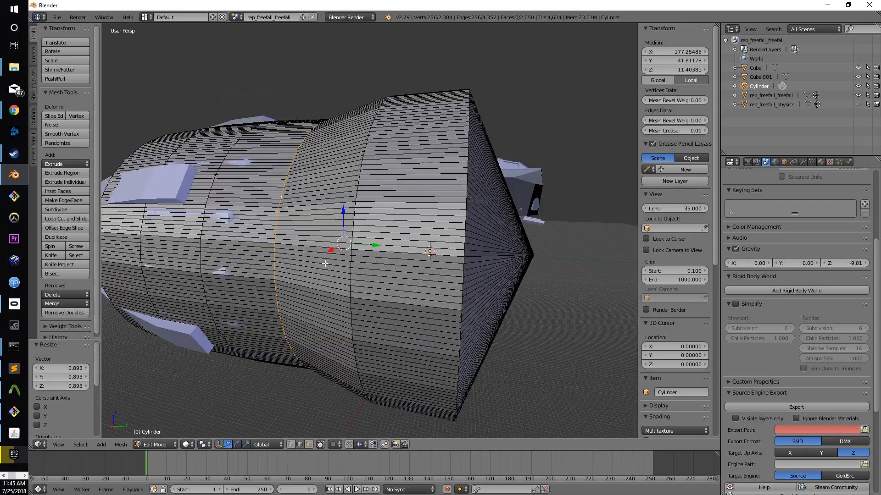
right_click(351, 250)
alt+right_click(354, 240)
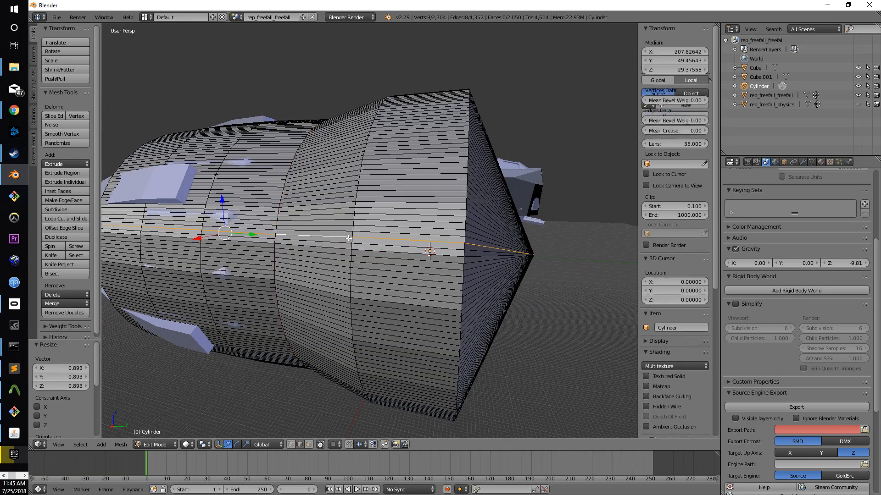
right_click(362, 247)
alt+right_click(366, 251)
key(z)
key(z)
key(s)
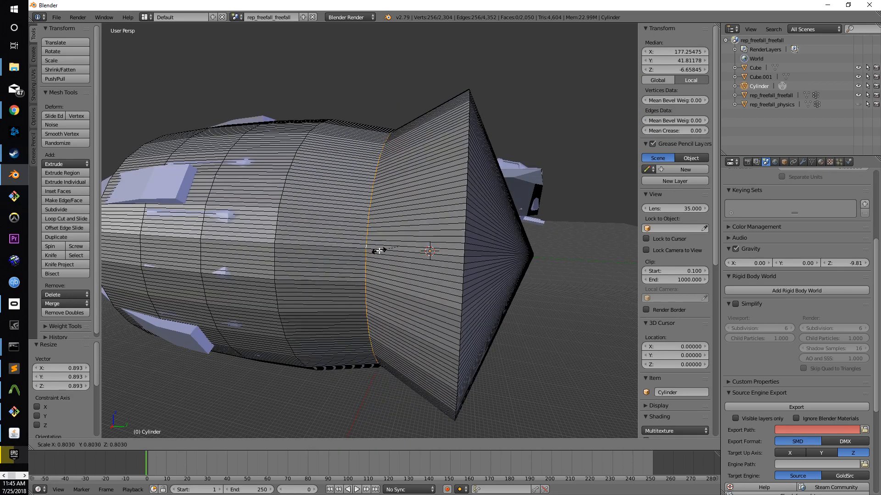
key(Escape)
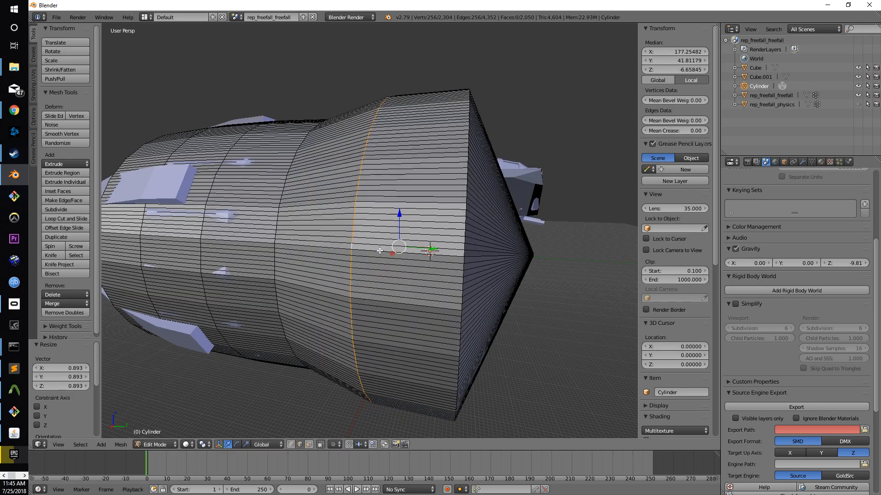
key(s)
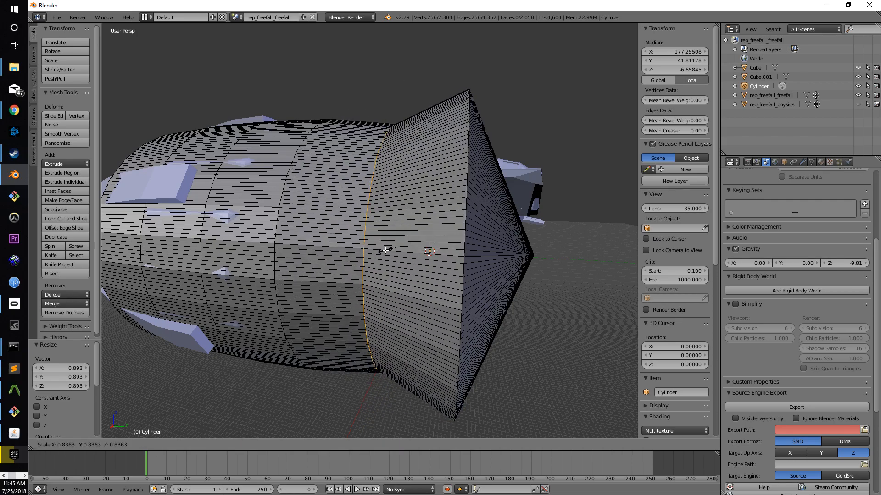
click(388, 250)
Scale the edge loop nearest the nose tip to about 0.42 to follow the cone.
right_click(463, 256)
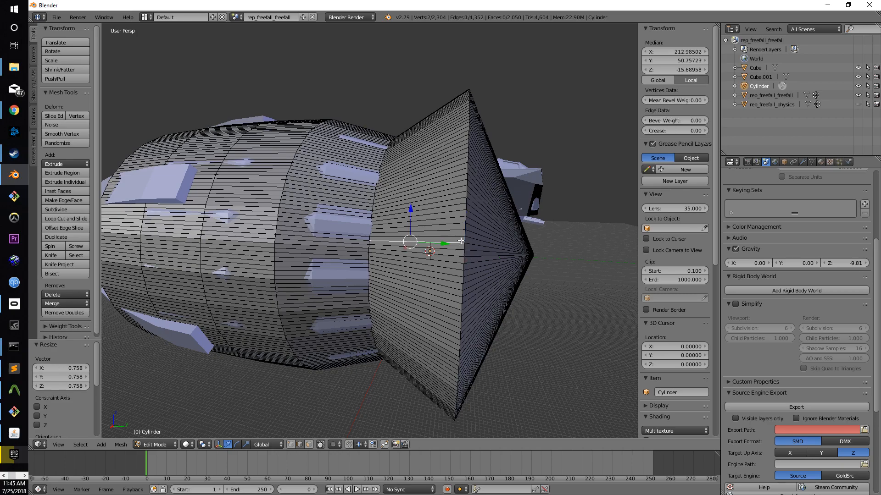
alt+right_click(466, 246)
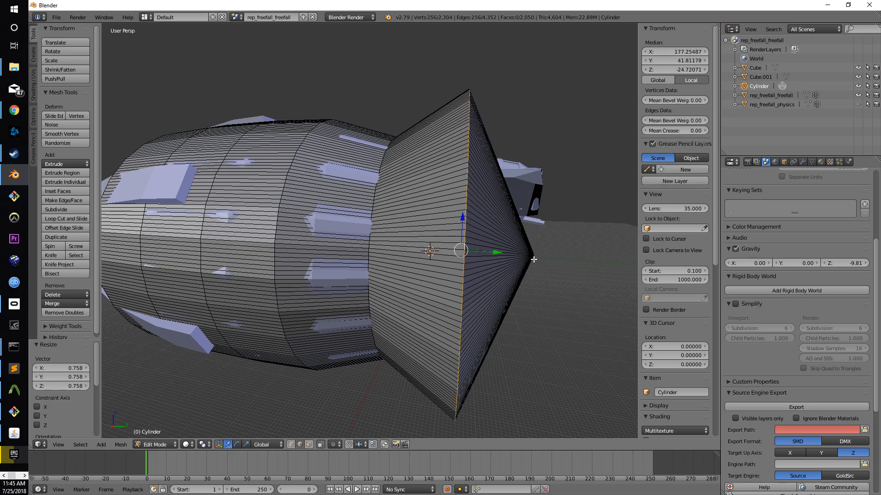
key(s)
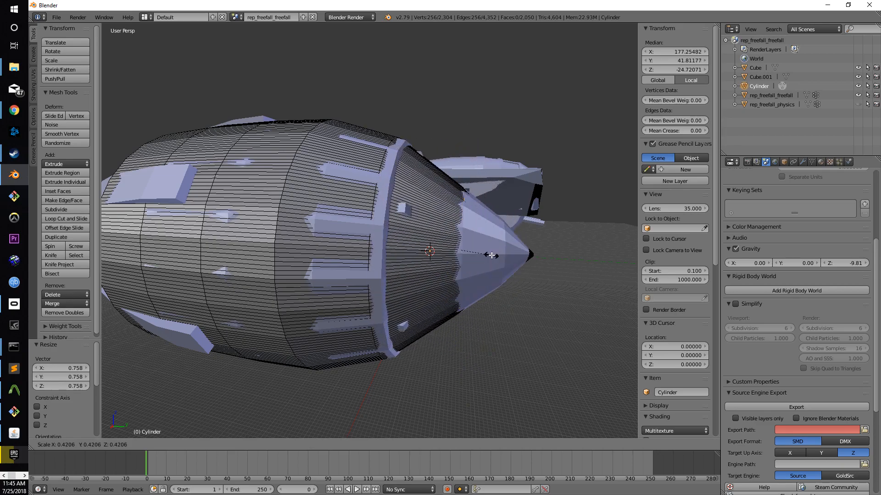
click(493, 253)
Shift the loop nearest the nose tip about -6.2 units along Y and enlarge it by 1.163.
drag(493, 253, 471, 254)
key(s)
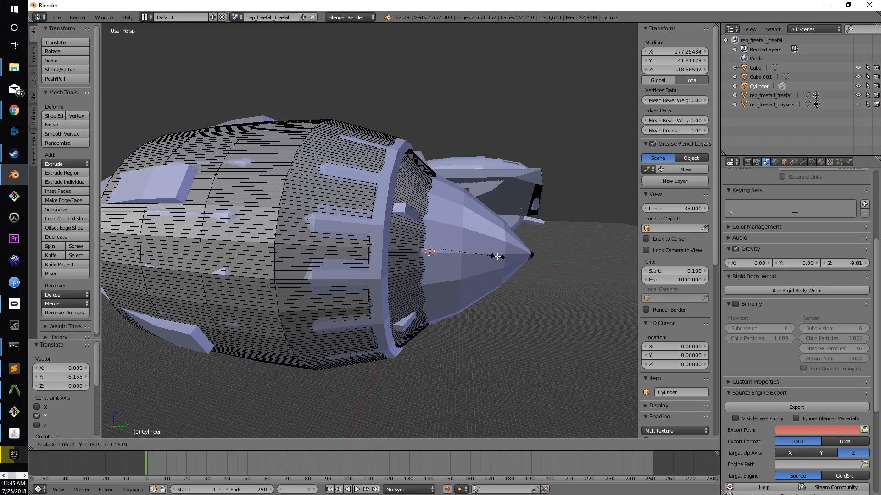
click(503, 253)
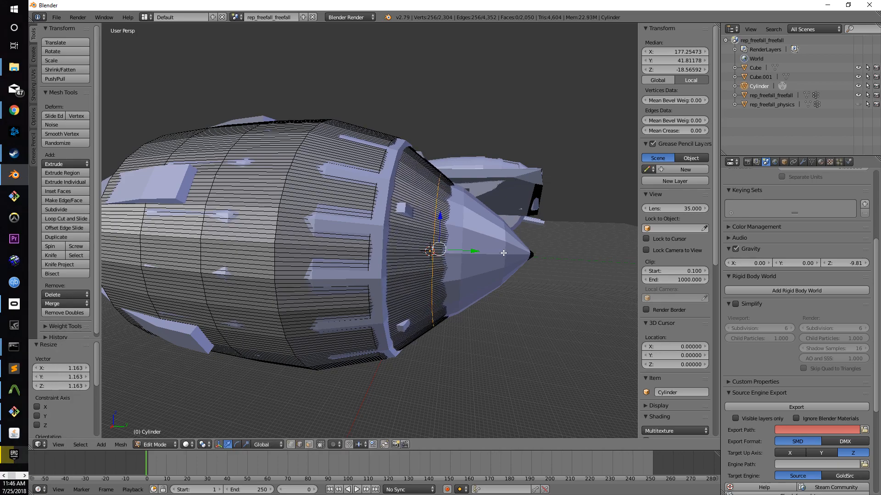
Move the loop nearest the nose tip about 6.1 units along Y and scale it to 0.857.
drag(475, 253, 495, 251)
key(s)
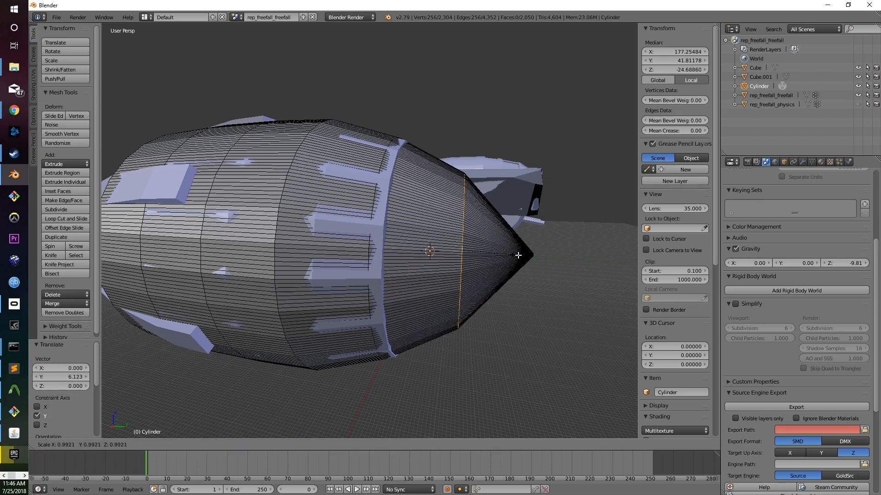
click(511, 253)
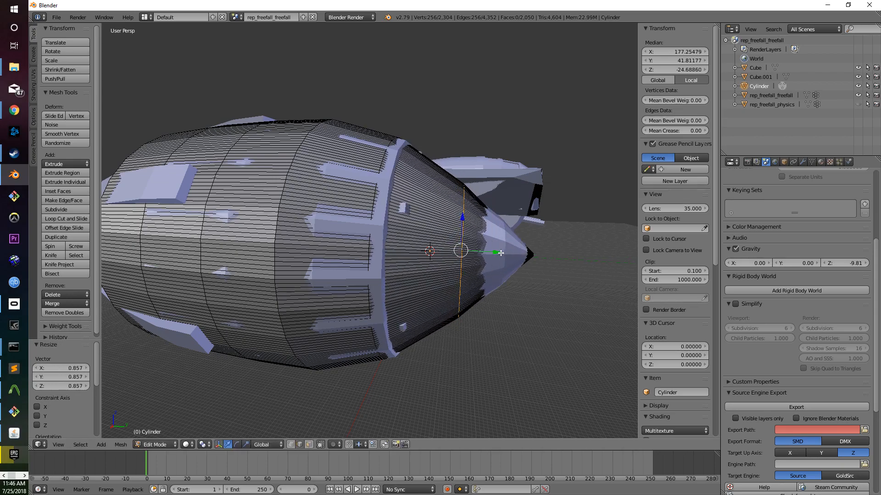
Move the loop nearest the nose tip about 2.5 units along Y and scale it to 0.920.
key(g)
key(y)
key(s)
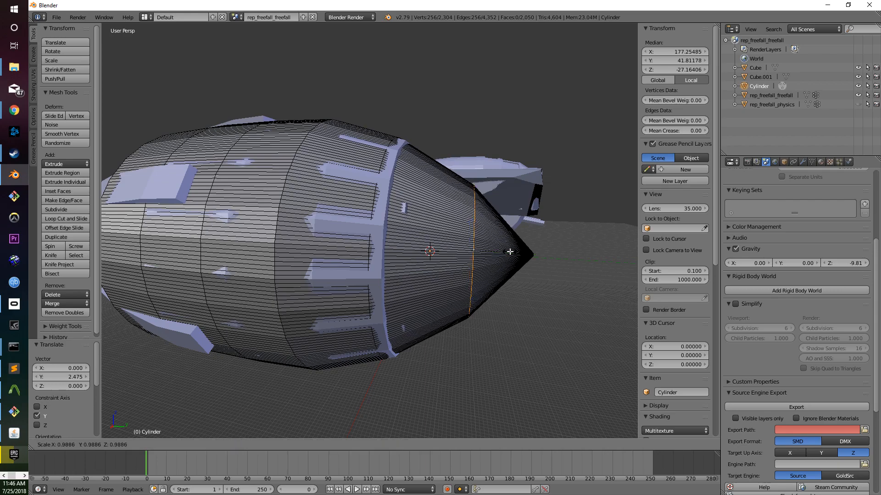
click(508, 252)
middle_drag(508, 252, 492, 246)
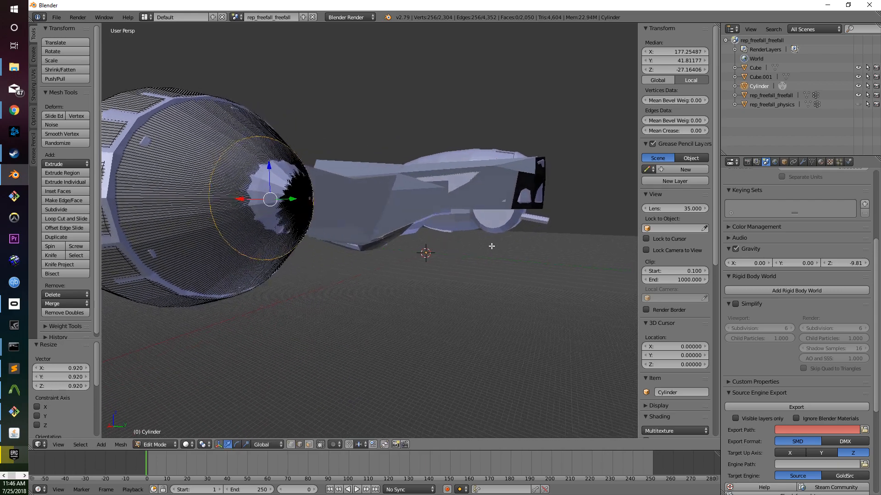
Nudge the loop nearest the nose tip a further 1.01 units along Y and clear the selection.
key(g)
key(y)
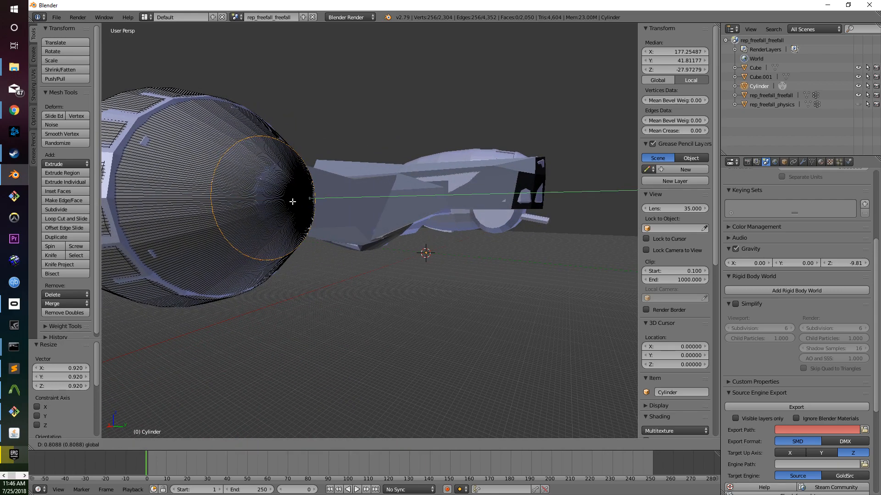
click(278, 233)
key(a)
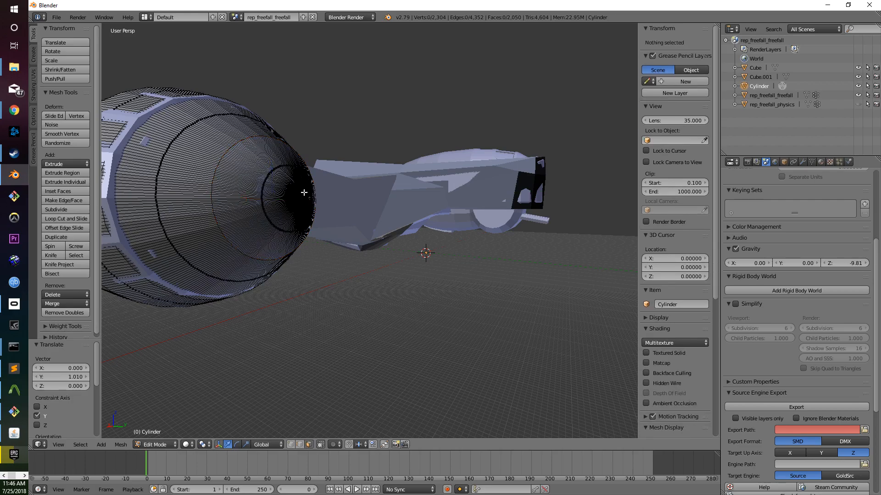
Move the small end face at the nose tip about 0.3 units along Y and leave mesh editing.
scroll(310, 206, up, 2)
right_click(212, 145)
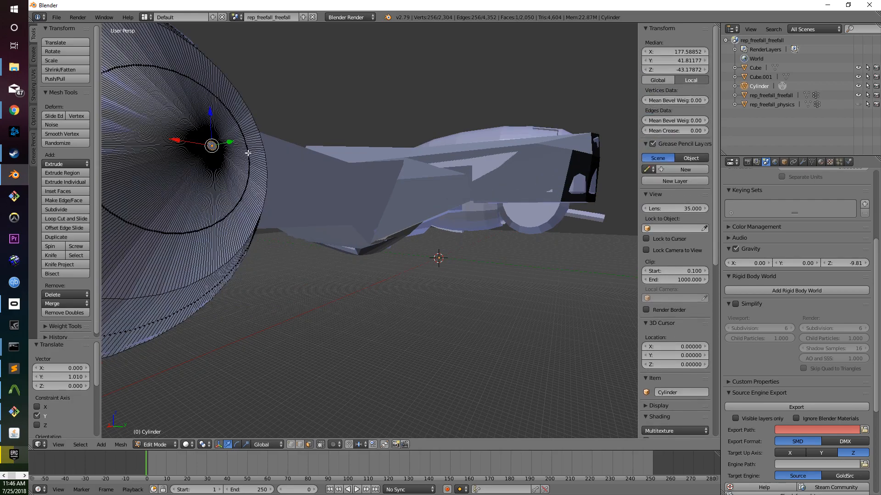
key(g)
key(y)
click(230, 142)
middle_drag(230, 143, 465, 217)
key(Tab)
key(a)
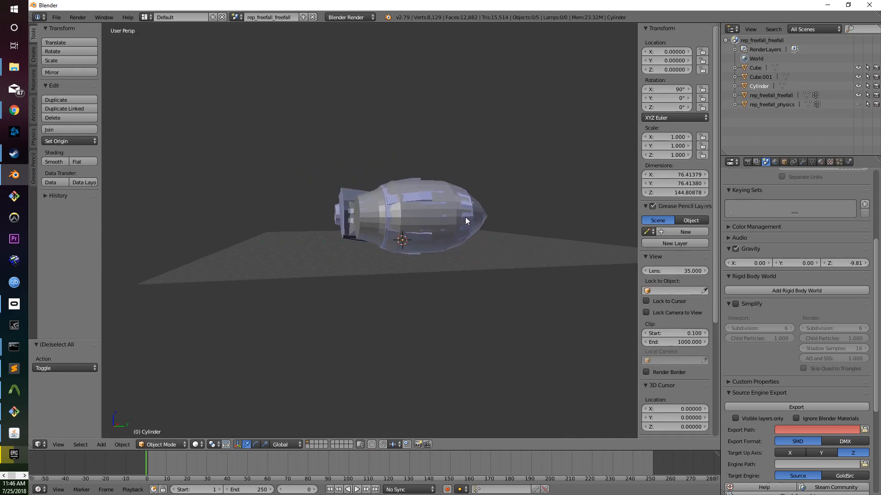
Select nine adjacent faces of the engine cylinder at the nose-side end of the lower raised panel.
key(Tab)
scroll(468, 230, up, 8)
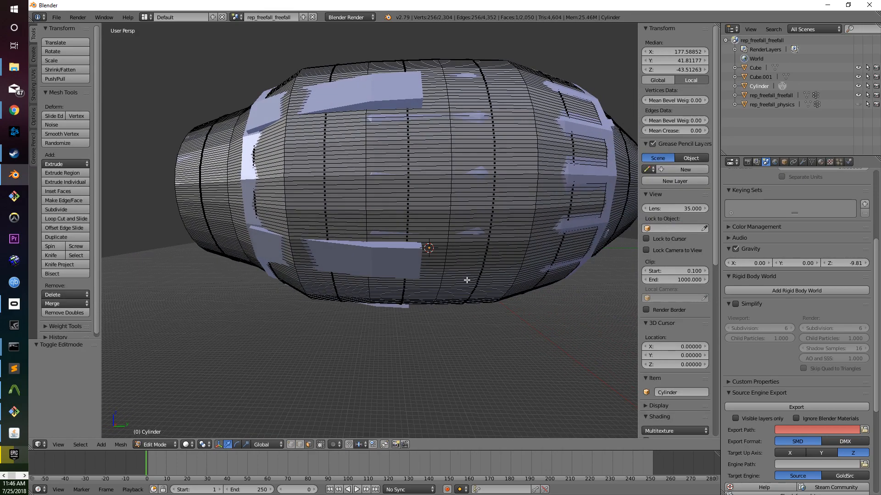
click(299, 445)
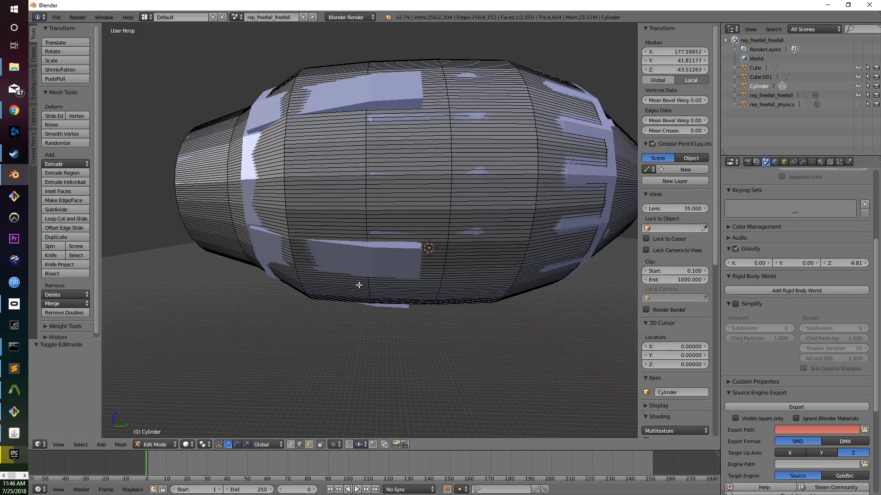
scroll(364, 266, up, 5)
shift+middle_drag(404, 283, 402, 278)
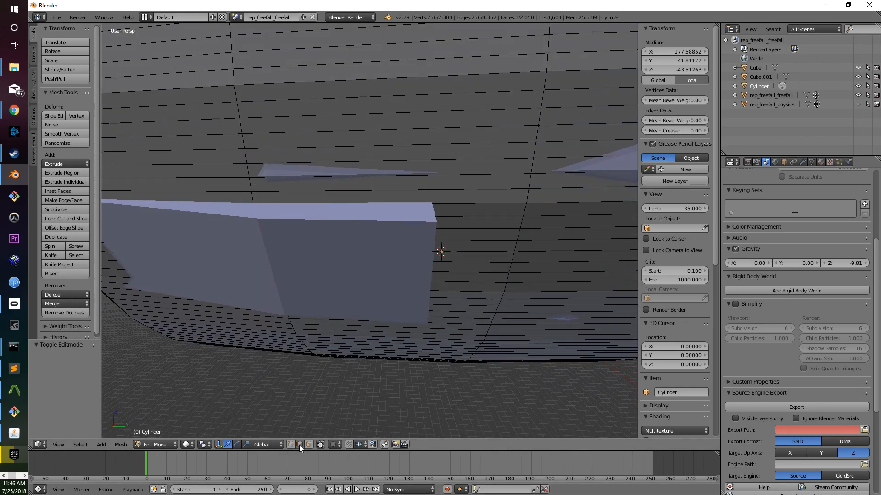
right_click(384, 228)
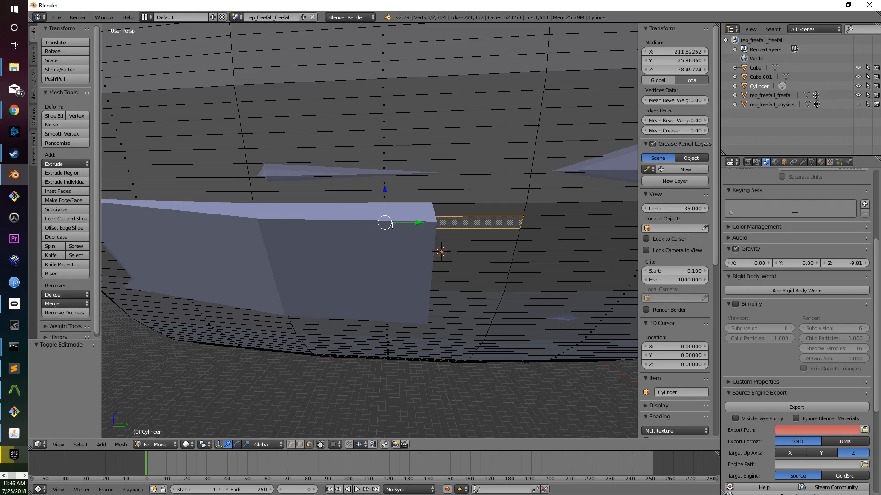
shift+right_click(413, 210)
shift+right_click(414, 245)
shift+right_click(428, 234)
shift+right_click(429, 267)
shift+right_click(434, 257)
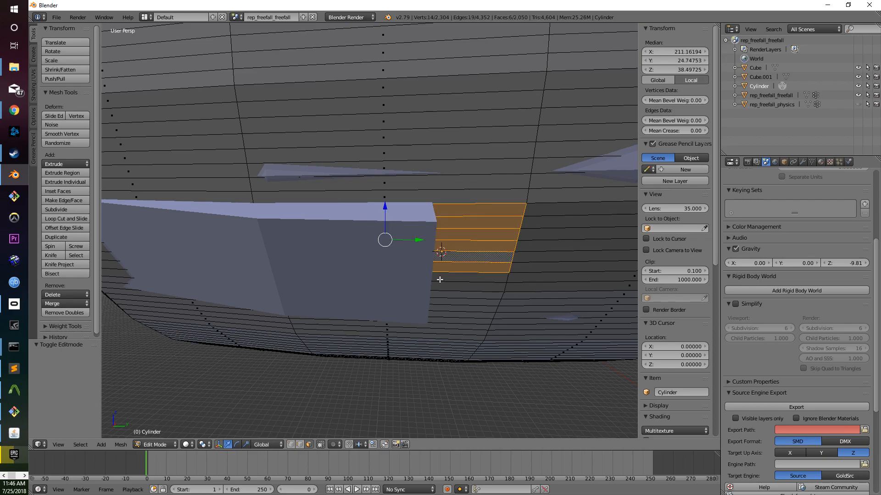
shift+right_click(439, 280)
shift+right_click(437, 292)
shift+right_click(436, 287)
scroll(436, 288, down, 4)
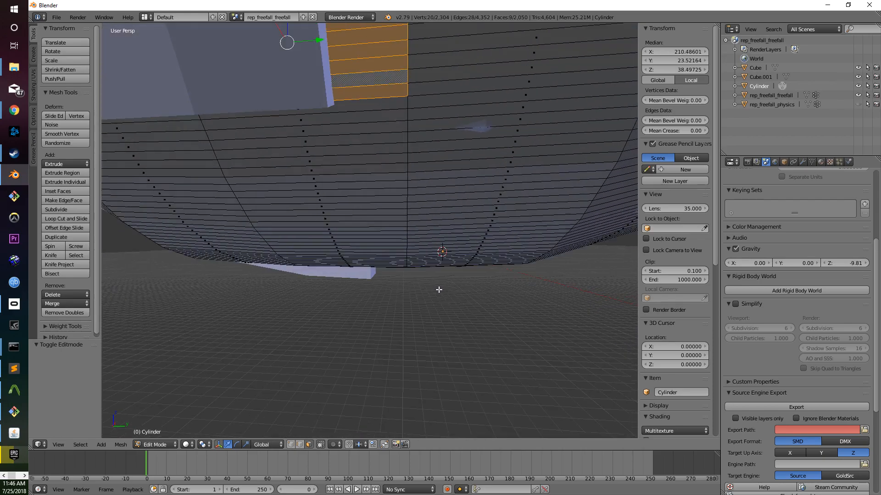
scroll(353, 131, down, 5)
middle_drag(353, 130, 333, 167)
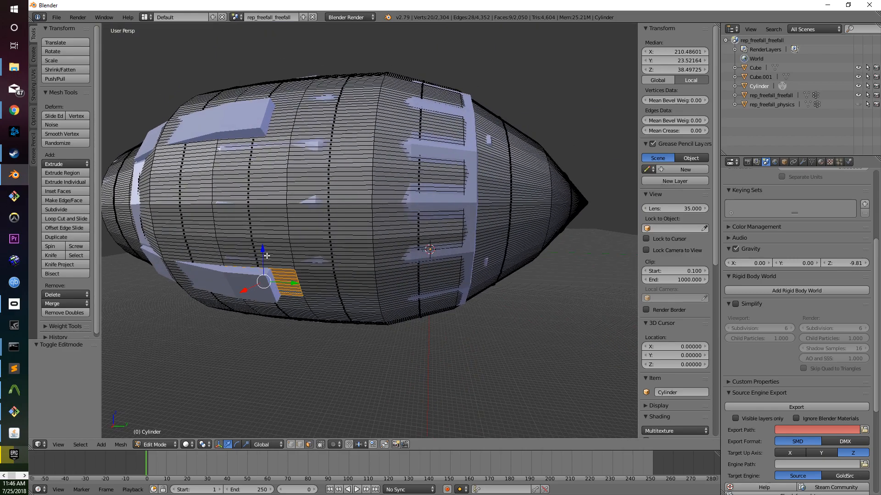
Lower the selected faces about 0.9 units along Z, undo the last adjustment, and leave mesh editing.
drag(263, 259, 244, 299)
middle_drag(245, 298, 318, 290)
mouse_move(374, 290)
middle_down()
mouse_move(370, 307)
mouse_move(372, 293)
middle_up()
key(ctrl+z)
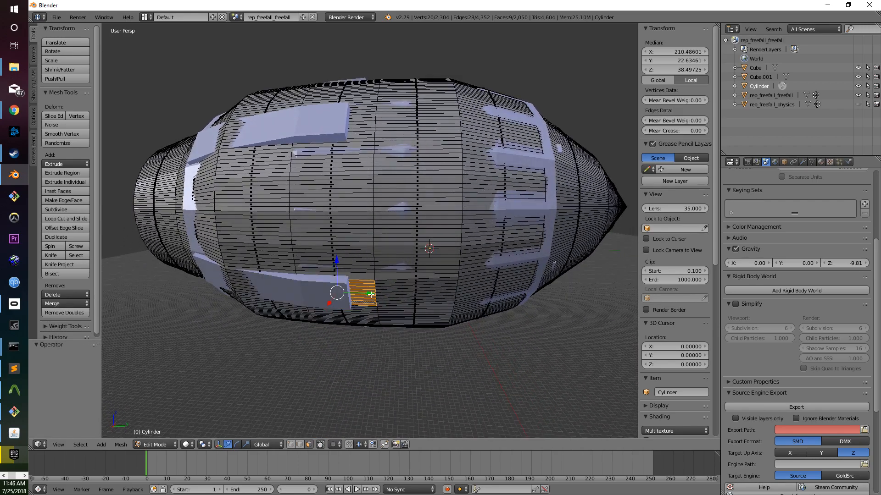
key(a)
middle_drag(384, 335, 416, 243)
key(Tab)
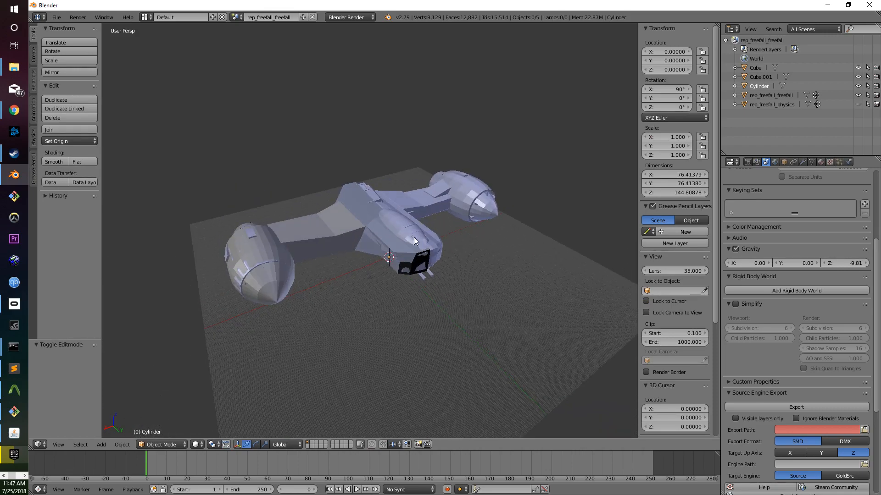
Add a new cylinder at the origin and scale its mesh to about 14.8.
click(29, 55)
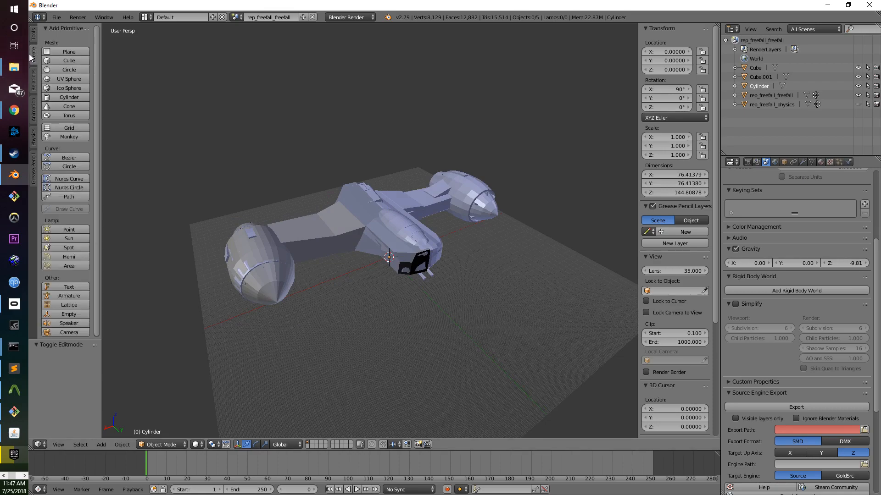
click(68, 95)
middle_drag(388, 338, 439, 298)
scroll(439, 280, up, 2)
scroll(439, 282, up, 4)
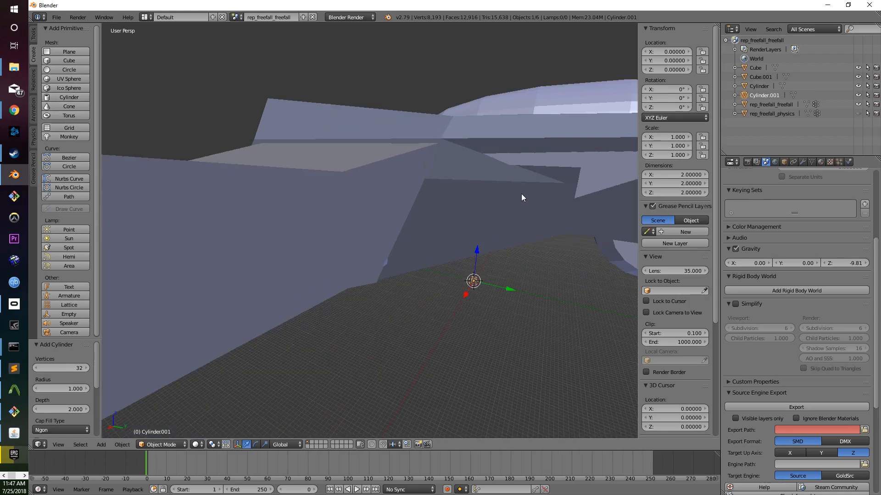
key(Tab)
key(s)
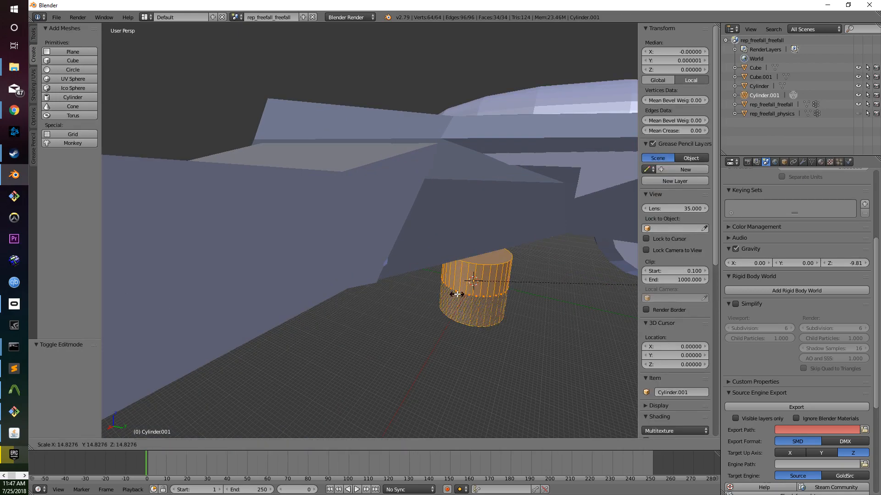
click(456, 295)
key(Tab)
click(665, 69)
text(90)
key(Return)
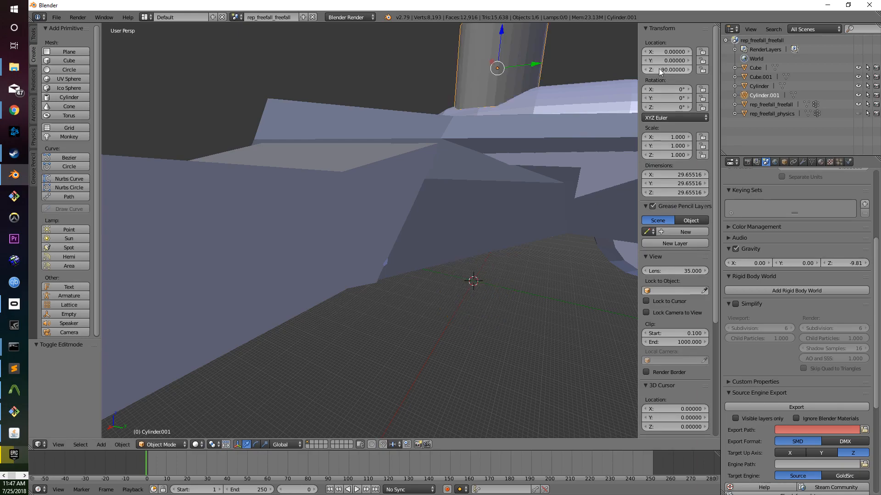
key(ctrl+z)
click(685, 58)
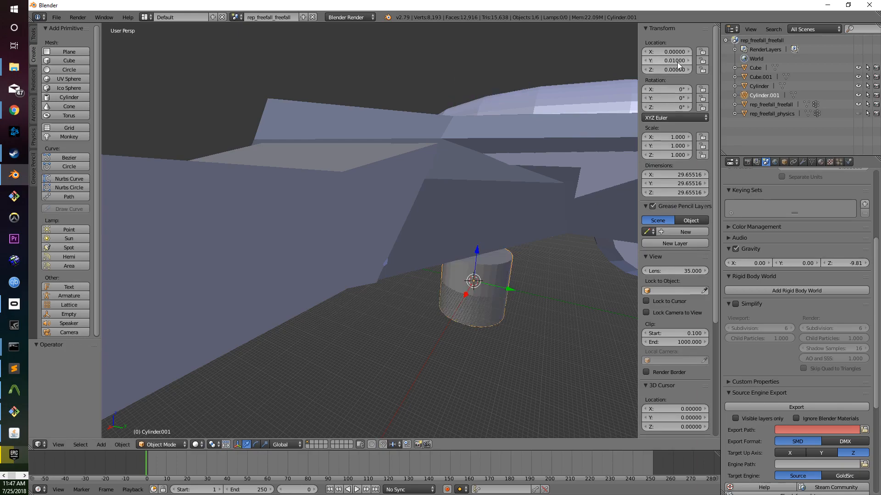
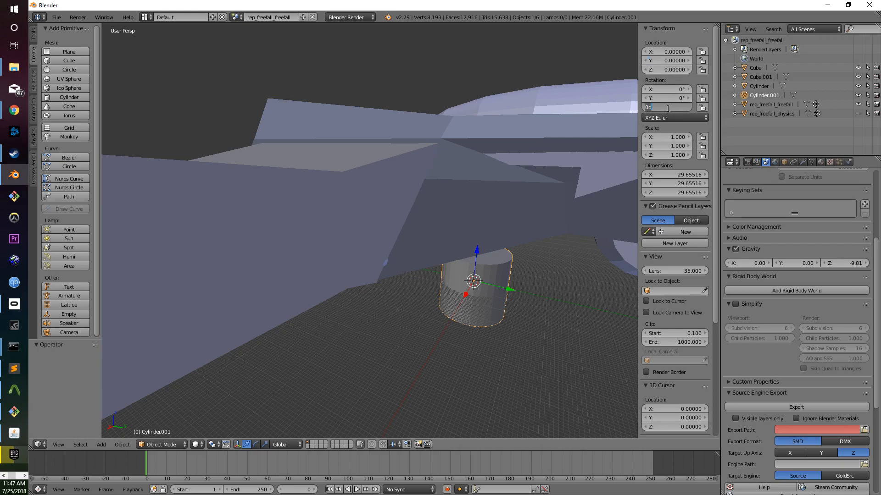
key(ctrl+z)
click(677, 98)
text(90)
key(Return)
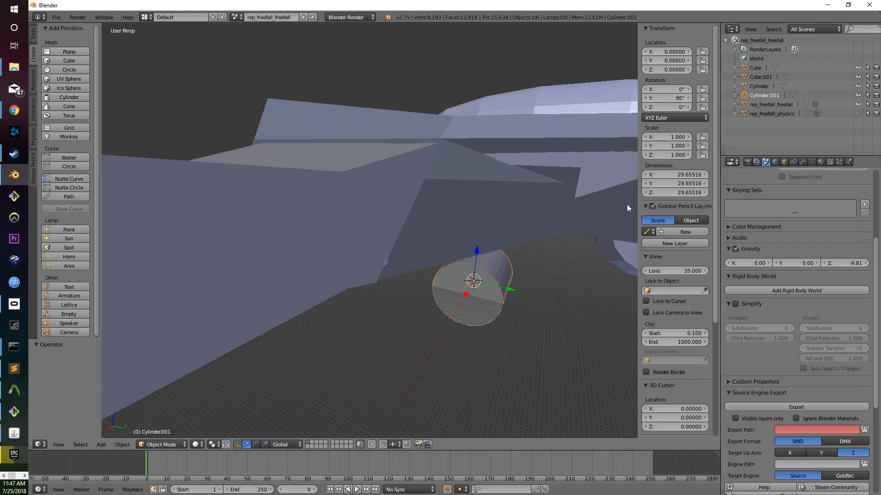
key(ctrl+z)
Rotate the new cylinder 90° about X and raise its mesh about 70.8 units along Z.
click(676, 90)
text(90)
key(Return)
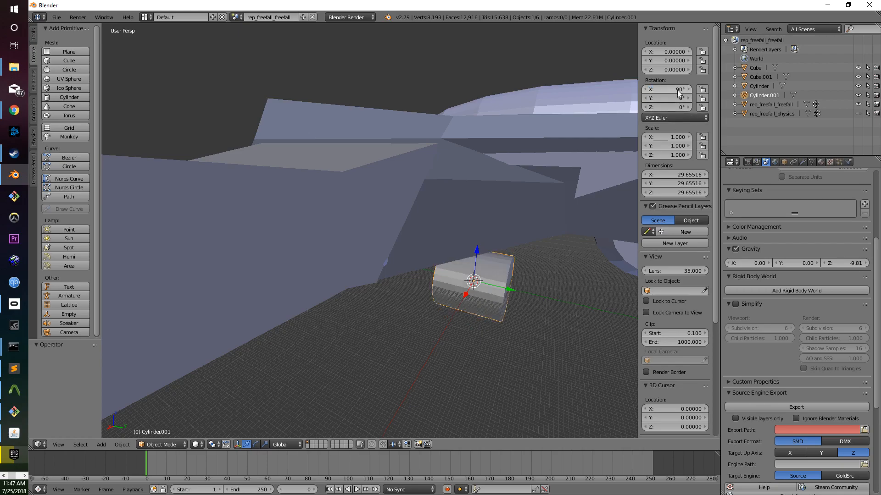
key(Tab)
drag(476, 252, 504, 92)
middle_drag(504, 93, 684, 118)
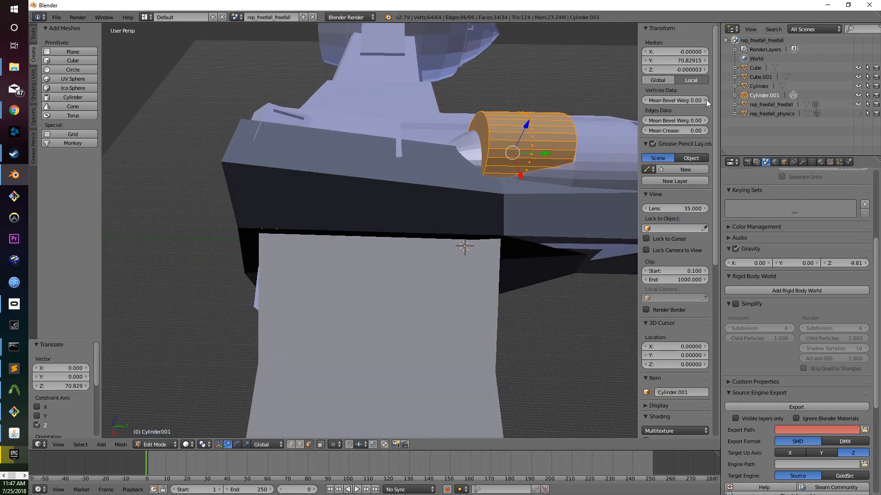
Move the cylinder's mesh 28.66 units along Y over the cockpit canopy and scale it to 1.229.
scroll(678, 138, down, 1)
scroll(482, 246, down, 5)
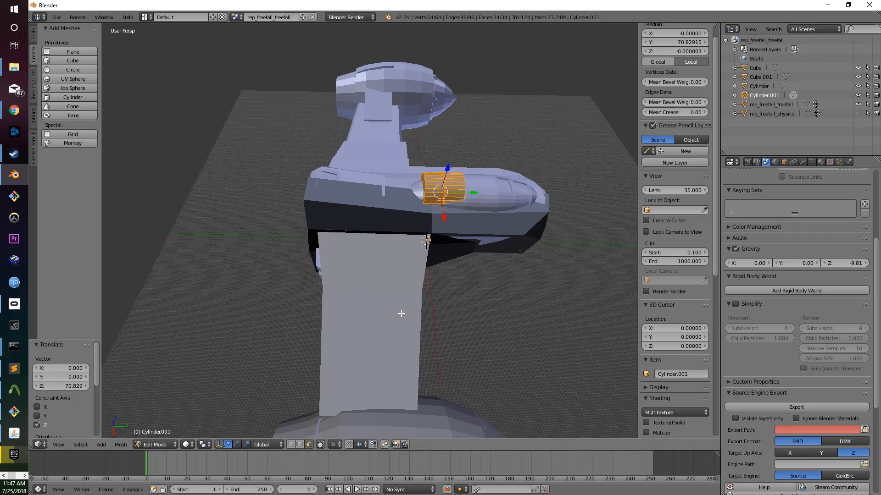
middle_drag(539, 225, 478, 237)
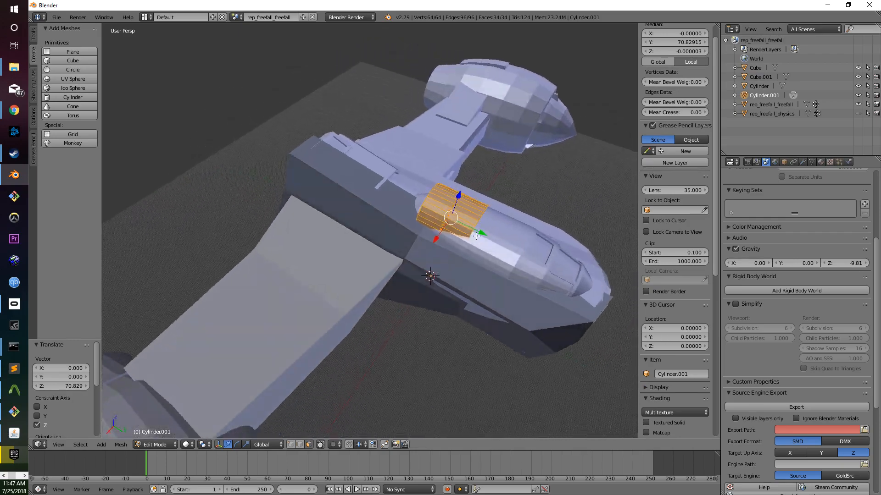
drag(478, 231, 529, 260)
key(s)
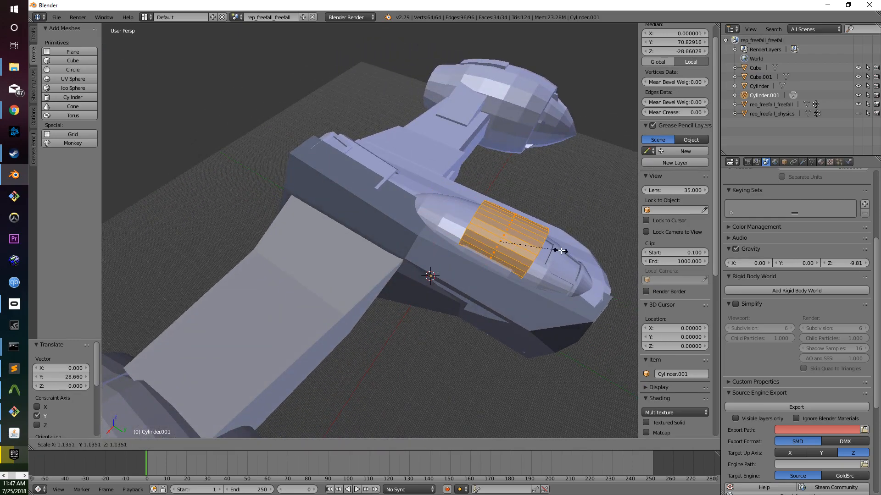
click(566, 248)
middle_drag(566, 248, 440, 197)
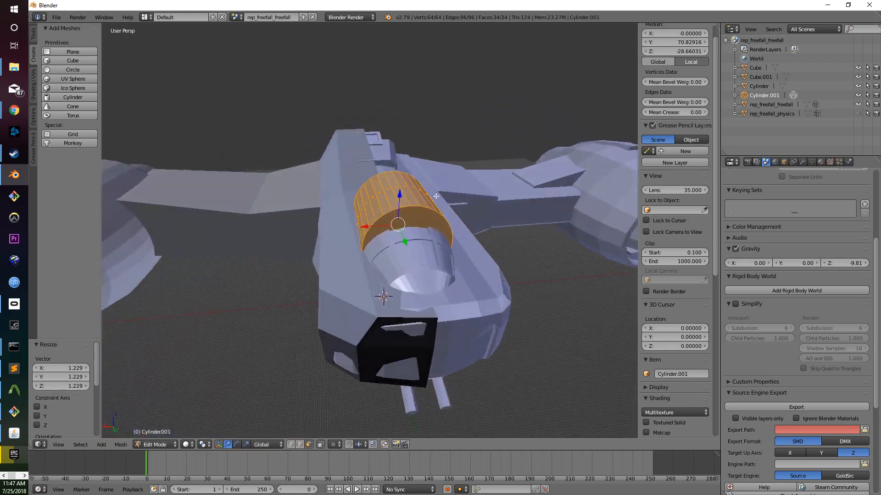
Lower the cylinder's mesh about 7.4 units in total along Z and resize it to fit around the canopy.
drag(398, 195, 395, 211)
key(s)
click(431, 216)
middle_drag(430, 215, 370, 191)
drag(349, 169, 349, 174)
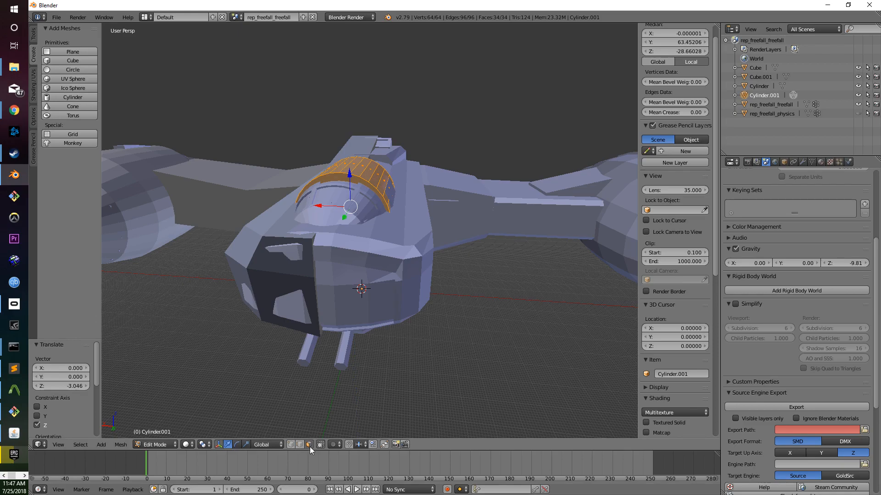
Pull the cylinder's front end face forward along Y past the front of the canopy.
right_click(337, 212)
middle_drag(336, 222, 294, 260)
drag(283, 263, 228, 281)
middle_drag(378, 212, 286, 235)
Pull the cylinder's rear end face backward along Y to the rear of the canopy.
right_click(270, 181)
key(s)
right_click(354, 196)
drag(239, 184, 295, 187)
middle_drag(295, 184, 321, 197)
Subdivide the whole canopy cylinder with one cut.
key(a)
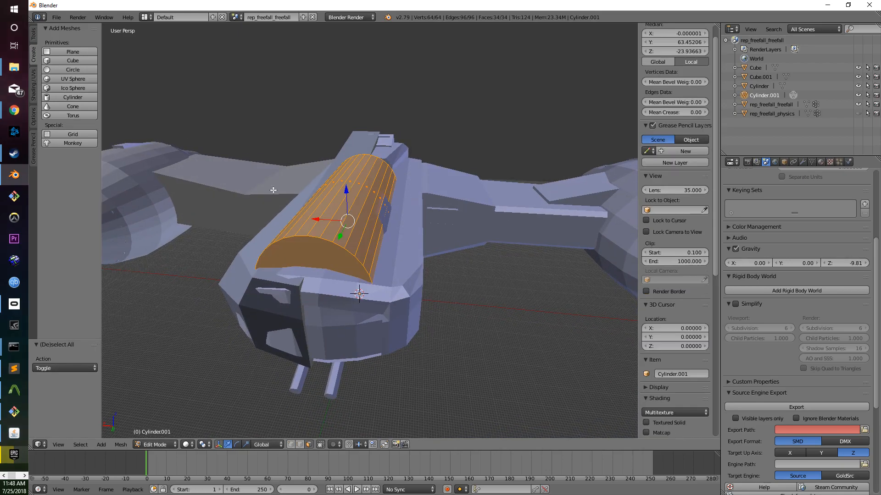
click(36, 41)
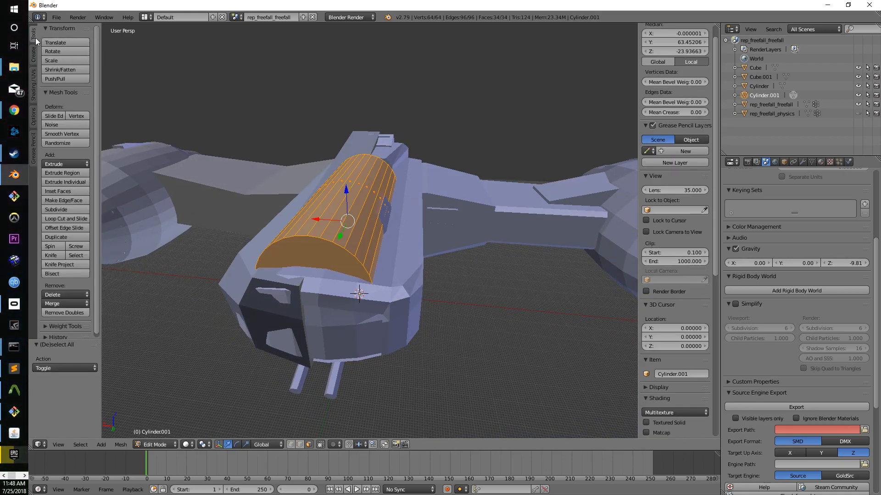
click(64, 210)
Try scaling the canopy cylinder's front end face to about 0.68.
middle_drag(299, 245, 337, 244)
right_click(391, 247)
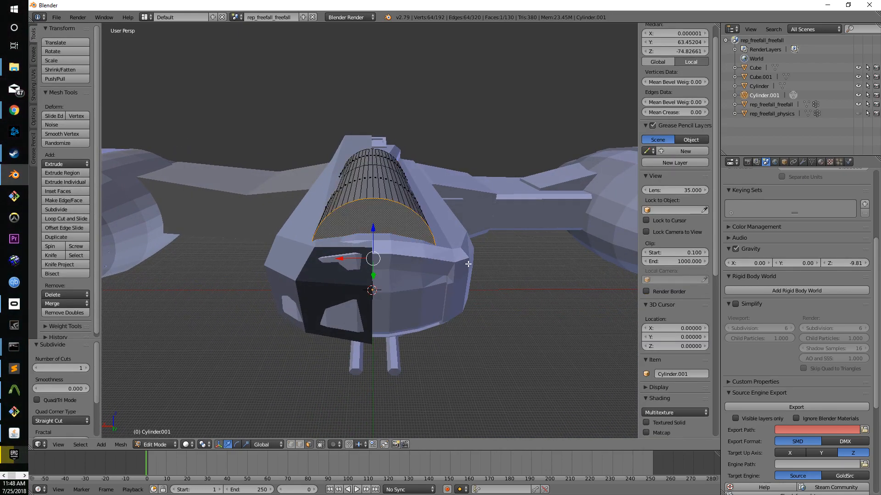
key(s)
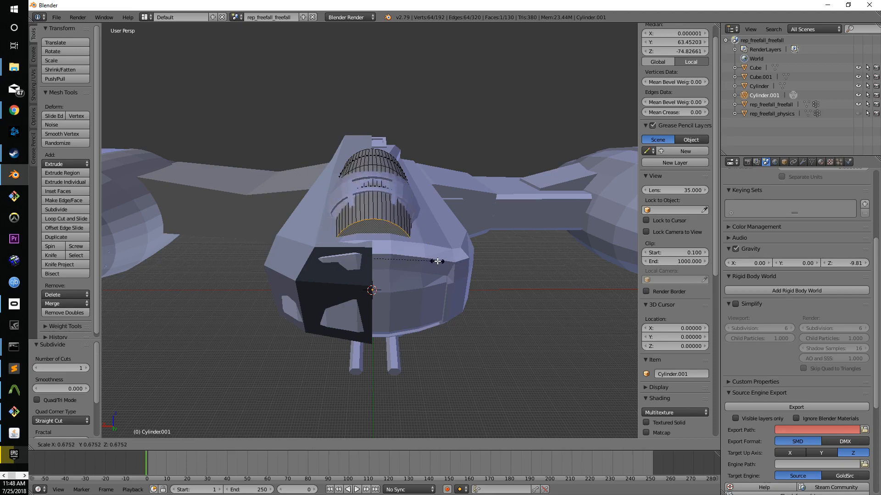
click(441, 263)
Subdivide the whole canopy cylinder a second time with one cut and select its front end face.
key(a)
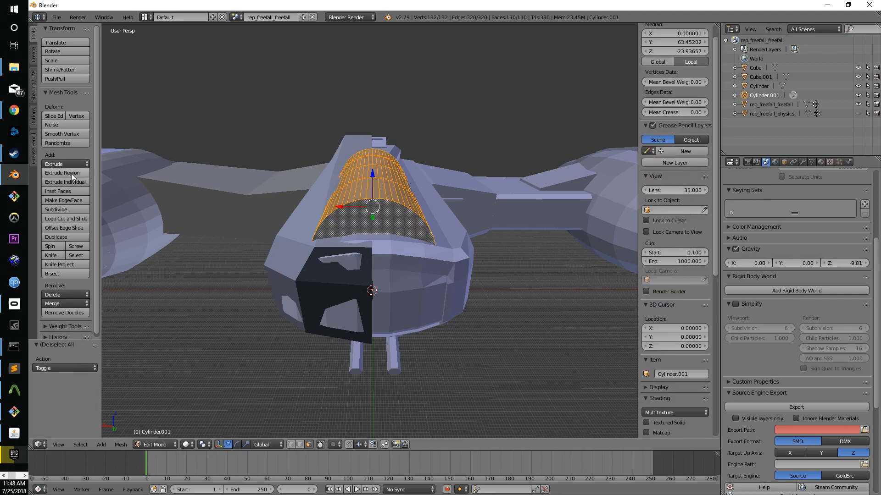
click(67, 210)
right_click(380, 245)
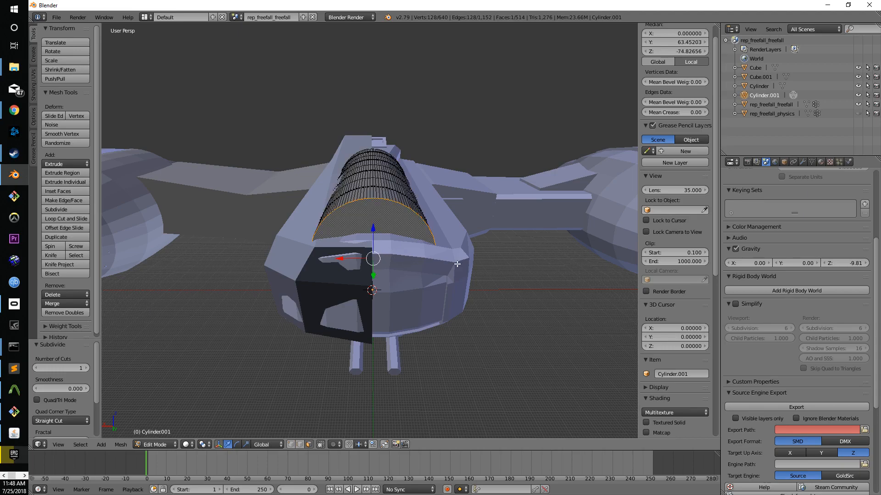
Taper the canopy cylinder's front end face by scaling it about 0.54 and 1.12, and shift it about -2.66 along Y.
key(s)
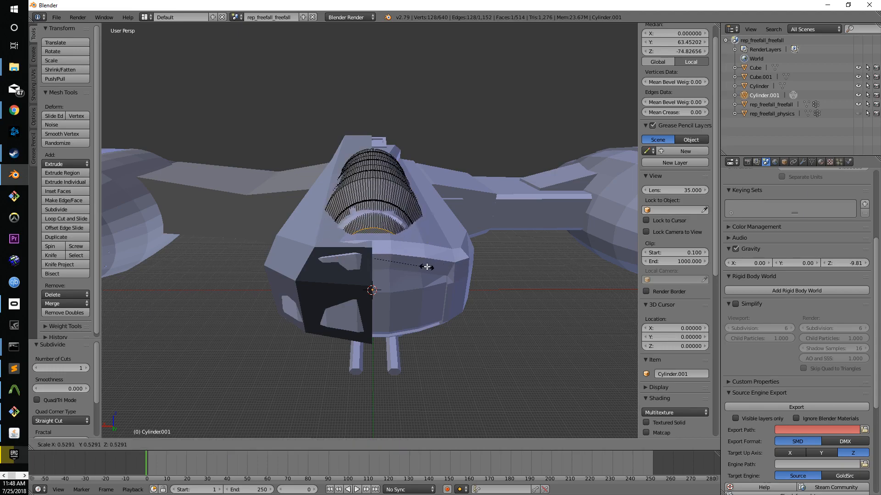
click(424, 265)
middle_drag(424, 265, 454, 274)
key(g)
key(y)
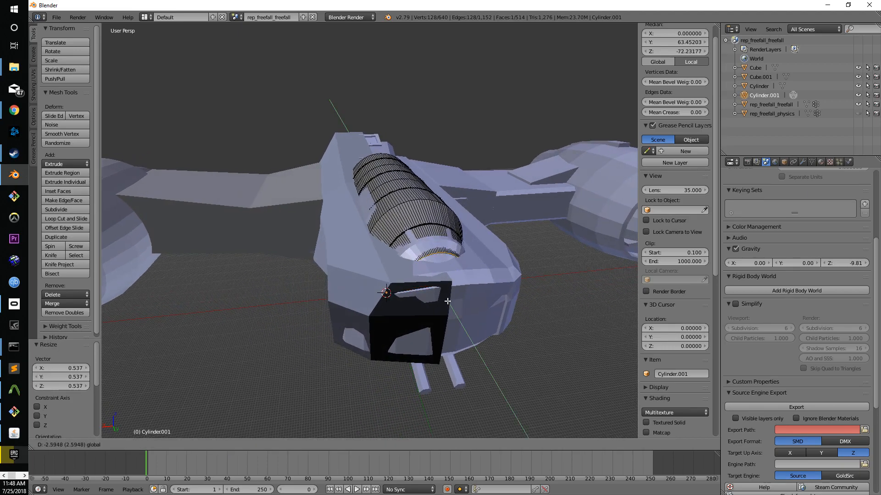
click(452, 301)
key(s)
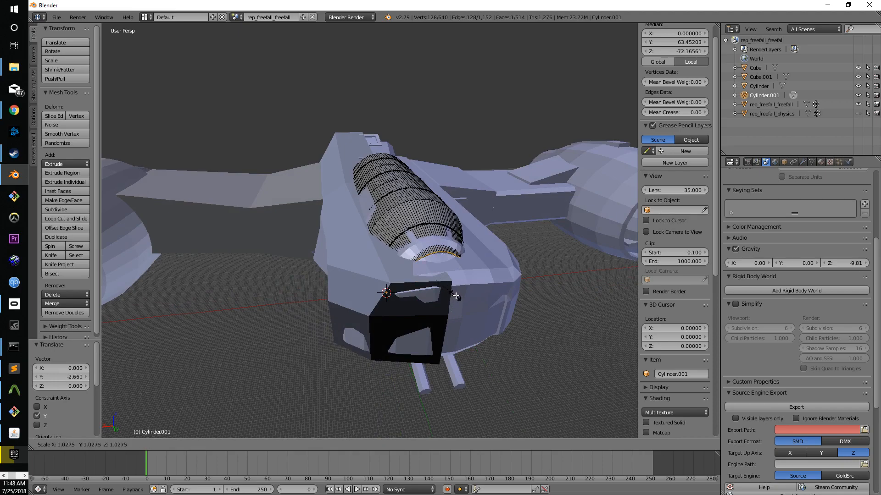
click(459, 294)
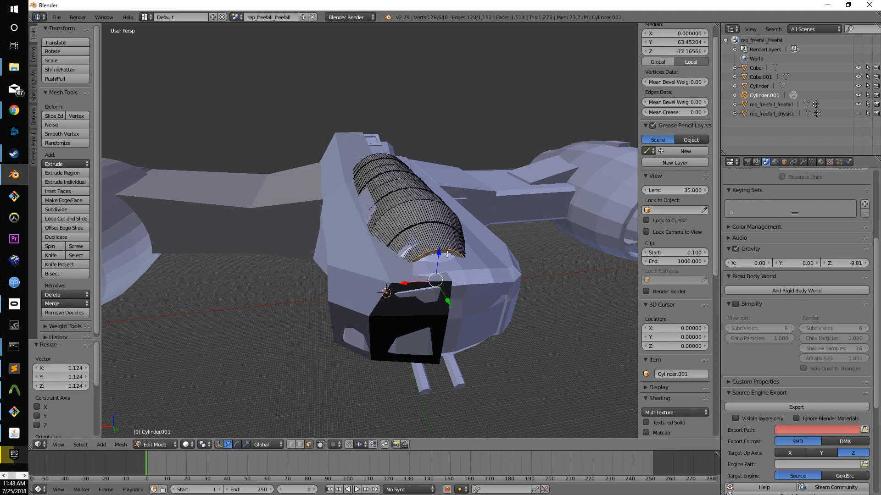
Shift the canopy cylinder's front end face about 2.70 along Y and about -3.05 along Z.
key(g)
key(y)
click(452, 306)
key(g)
key(z)
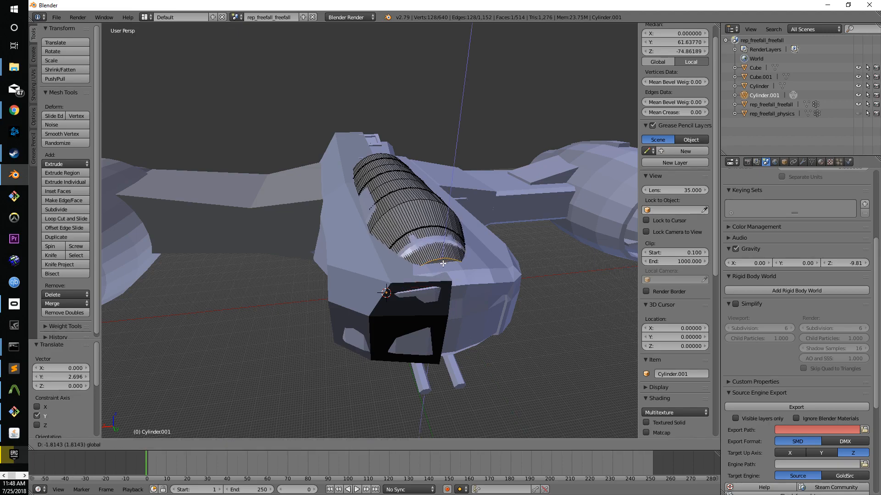
click(441, 261)
Select the canopy cylinder's rear end face and scale it to about 0.58.
middle_drag(442, 261, 362, 177)
key(g)
right_click(367, 177)
key(s)
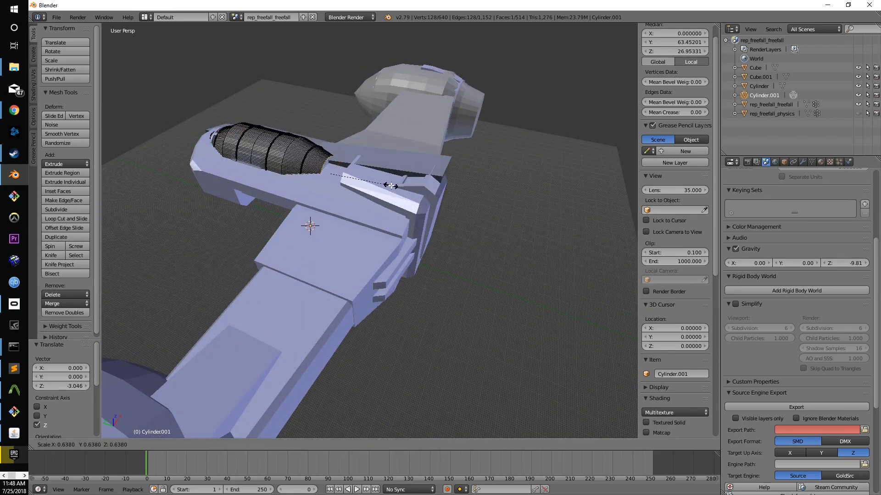
click(328, 185)
scroll(329, 185, up, 2)
middle_drag(408, 194, 426, 262)
Shift the canopy cylinder's rear end face about 0.83 along Y and about -1.66 along Z.
key(g)
key(y)
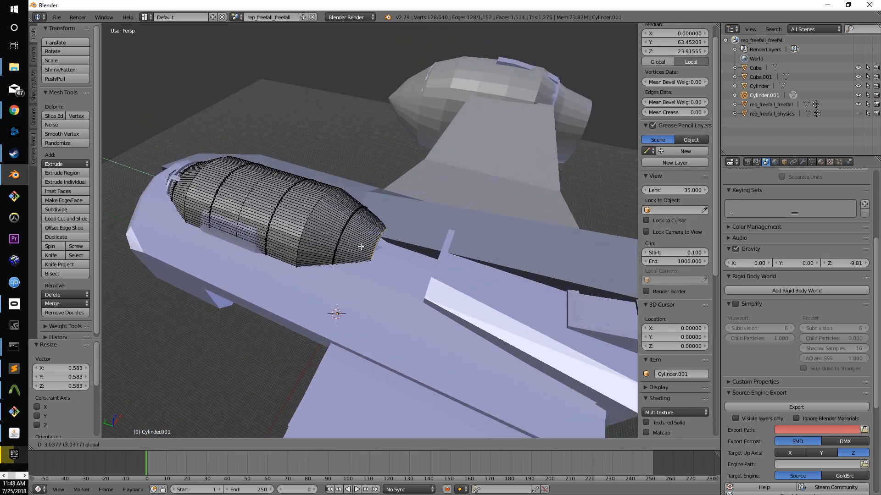
click(369, 244)
key(g)
key(z)
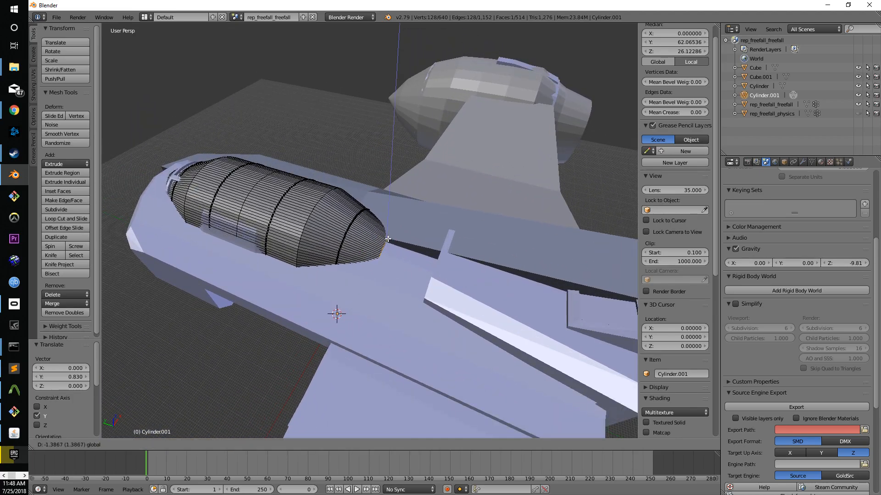
click(388, 240)
middle_drag(388, 239, 446, 235)
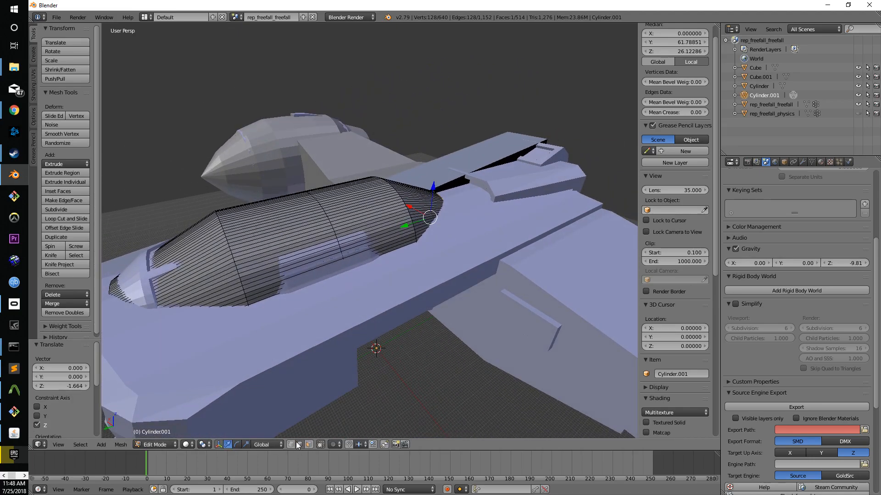
Select the edge loop around the middle of the canopy cylinder and enlarge it to cover the protruding canopy side.
right_click(337, 242)
right_click(338, 246)
scroll(337, 246, up, 2)
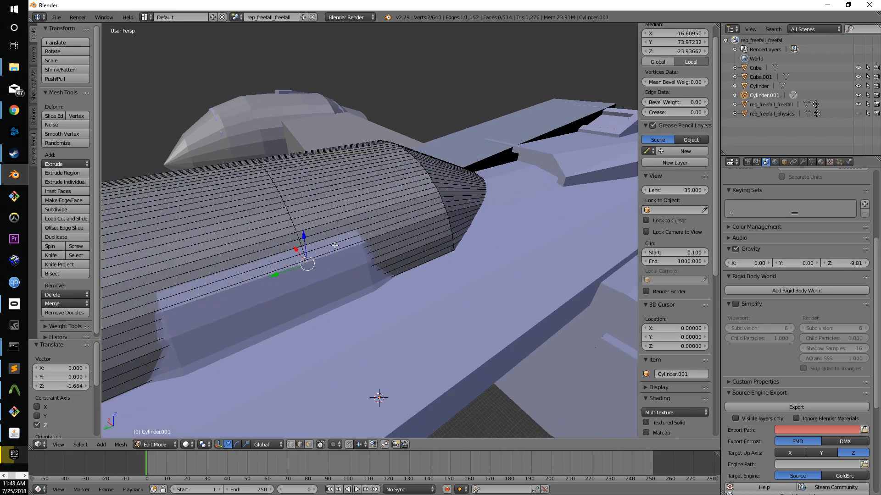
alt+right_click(309, 259)
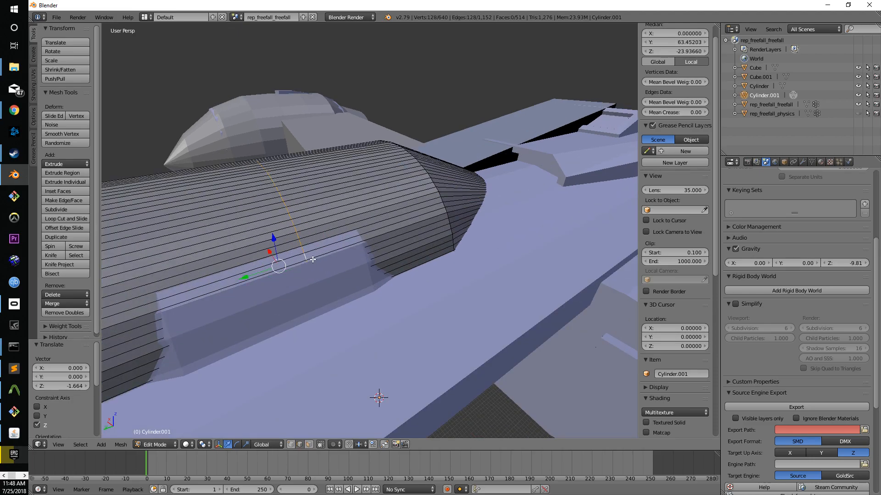
key(s)
click(330, 264)
Leave mesh editing and hide the finished canopy cylinder, Cylinder.001.
middle_drag(330, 264, 425, 301)
scroll(399, 273, down, 5)
key(a)
key(Tab)
scroll(436, 313, down, 3)
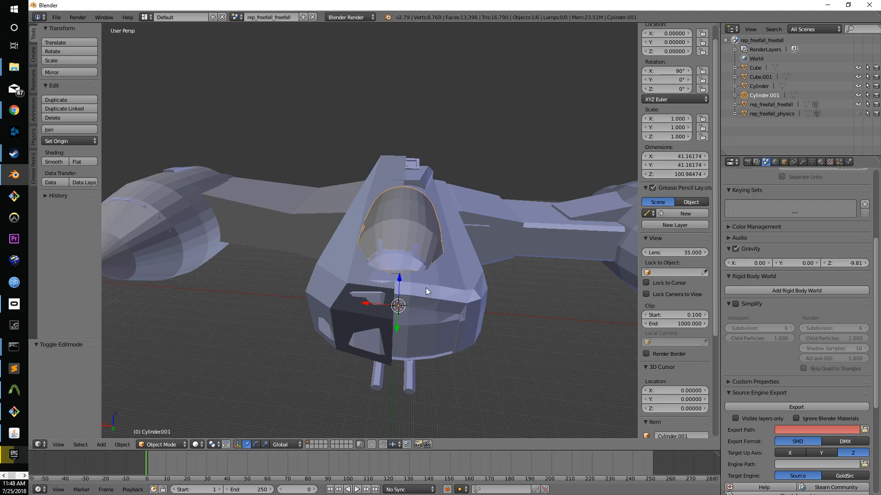
click(858, 95)
Add a new 32-vertex cylinder mesh and scale it to about 3.52.
middle_drag(527, 238, 557, 225)
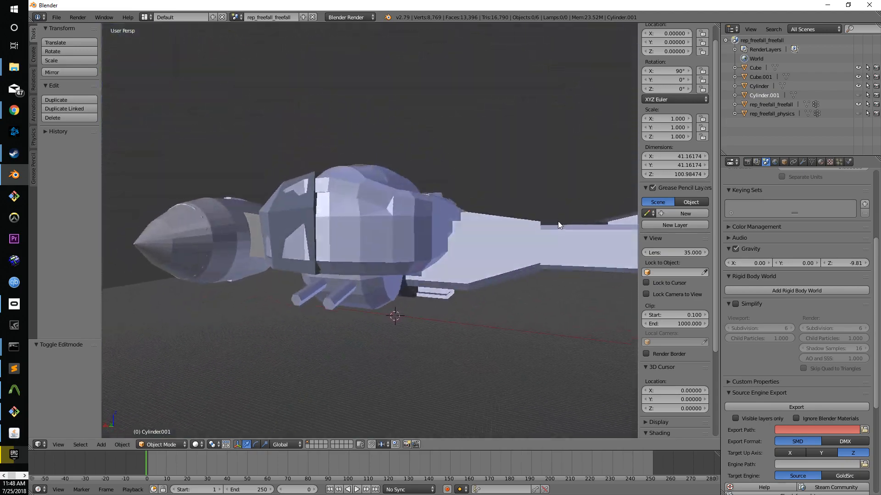
click(33, 54)
middle_drag(189, 118, 210, 121)
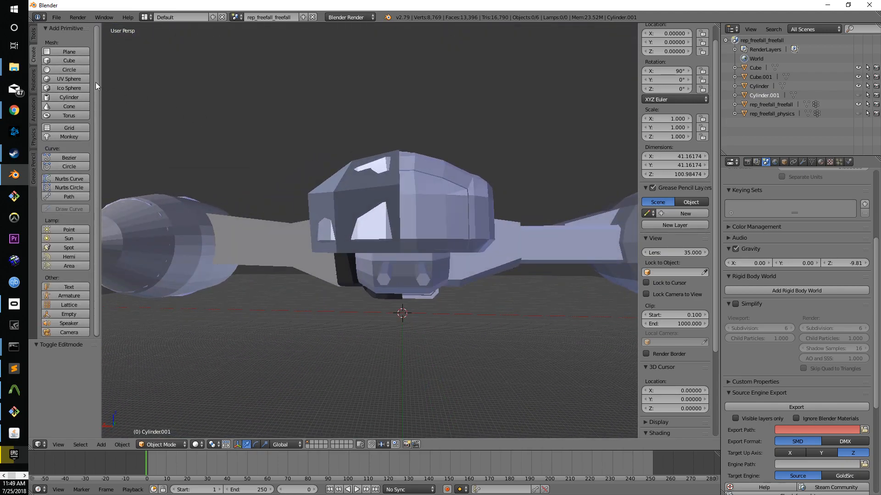
middle_drag(301, 149, 307, 173)
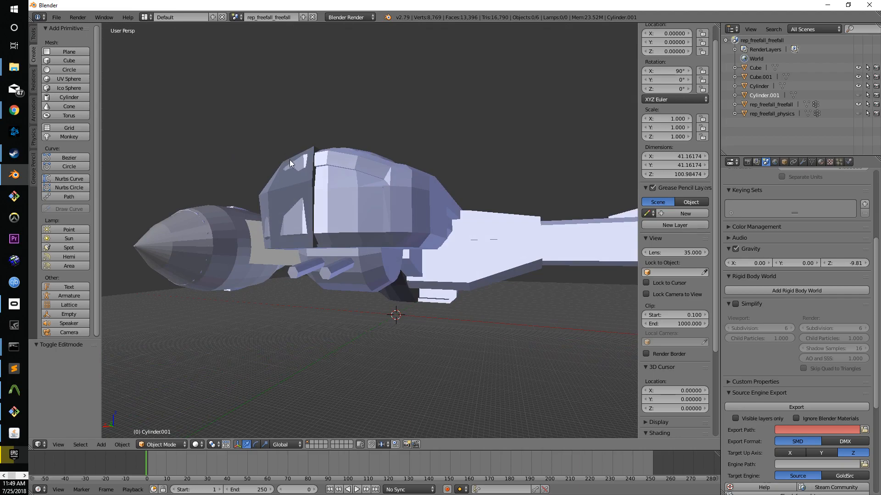
middle_drag(356, 273, 398, 304)
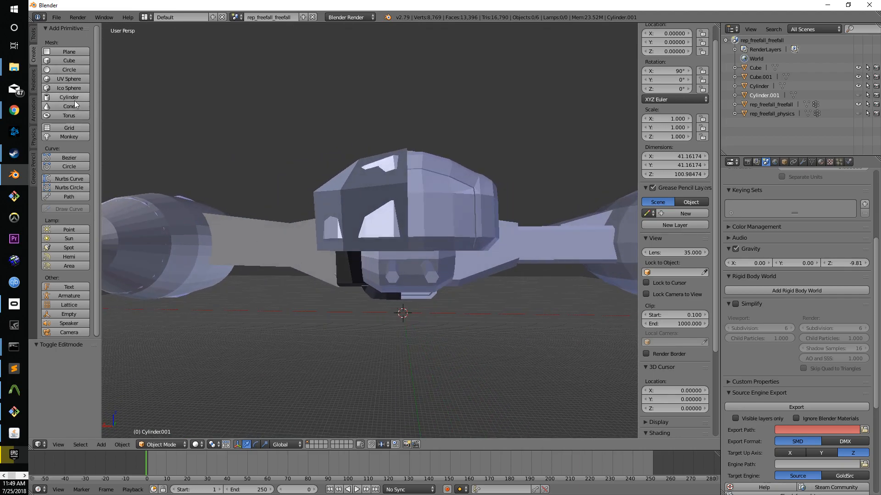
scroll(417, 312, up, 3)
middle_drag(417, 312, 368, 271)
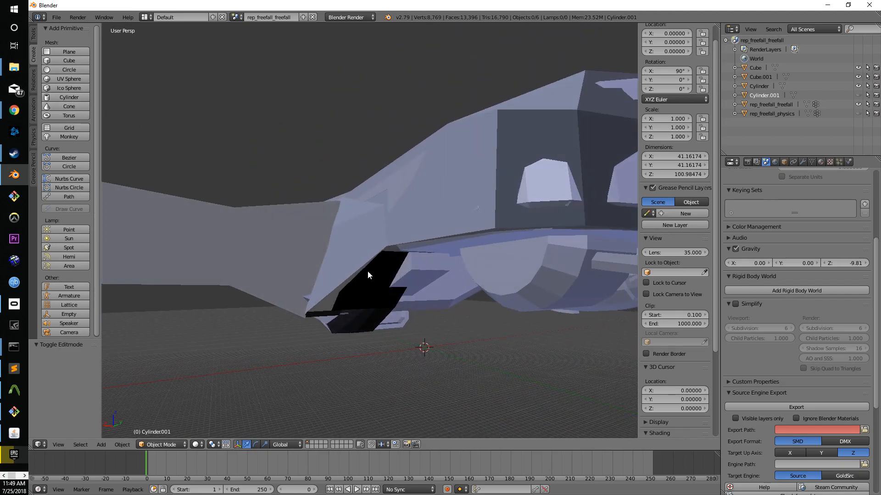
click(65, 96)
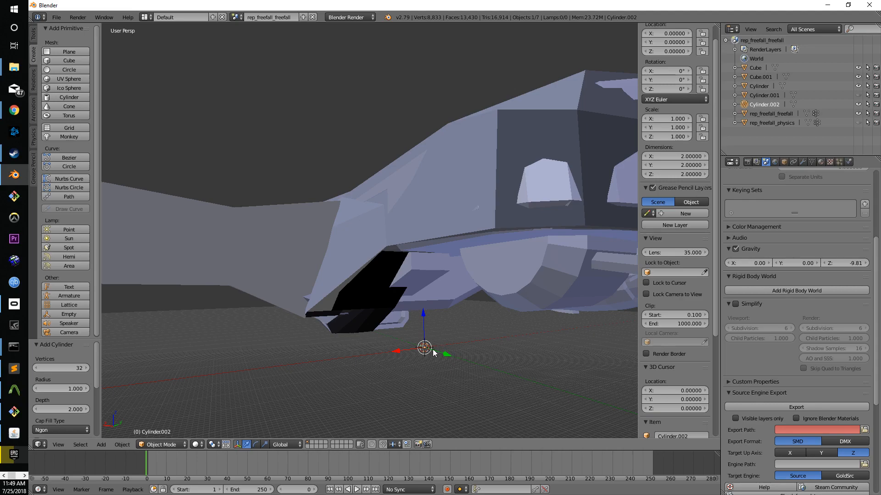
key(s)
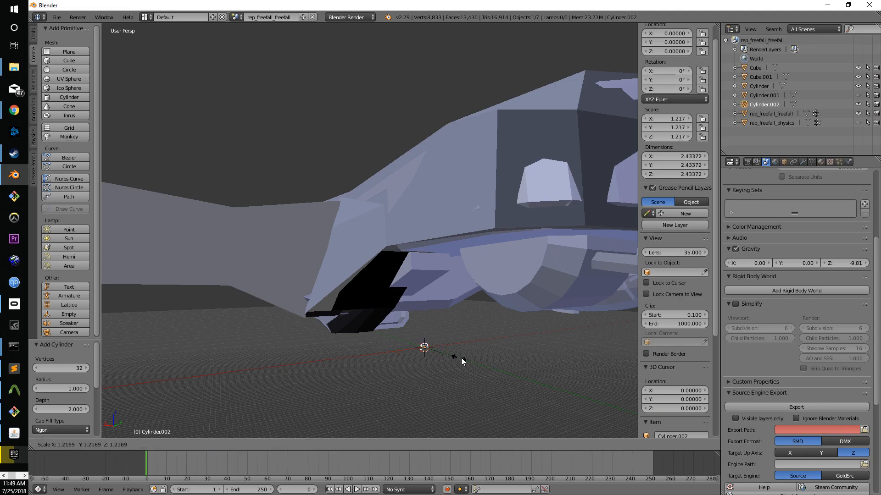
click(507, 372)
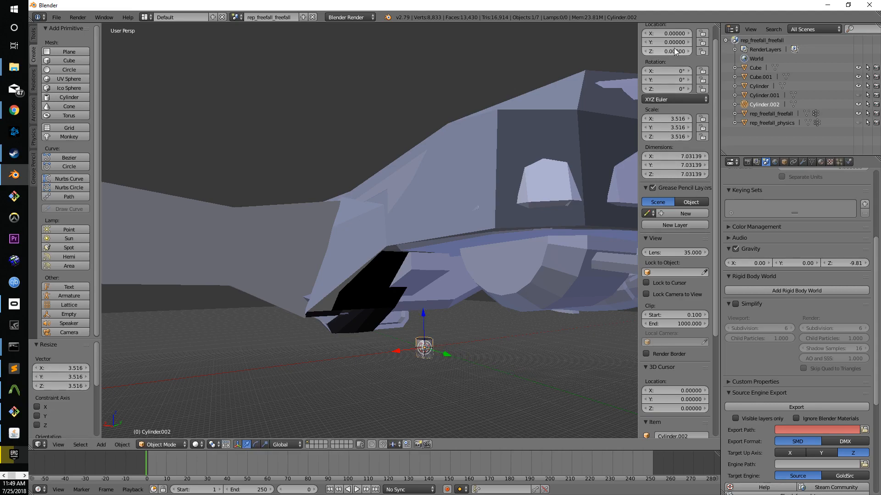
Rotate the new cylinder about Y and position it beneath the ship's nose, raising it about 16.43 along Z.
scroll(674, 48, up, 1)
click(674, 96)
key(Return)
scroll(500, 379, down, 2)
drag(437, 331, 546, 350)
Scale the new cylinder's mesh by about 3.54 and move it up against the gun housing under the nose.
key(s)
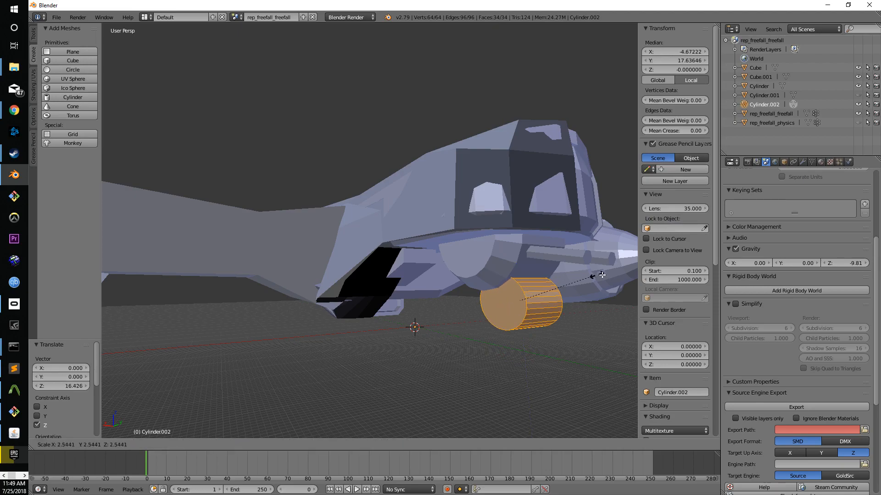
click(562, 372)
middle_drag(561, 372, 525, 341)
key(g)
key(z)
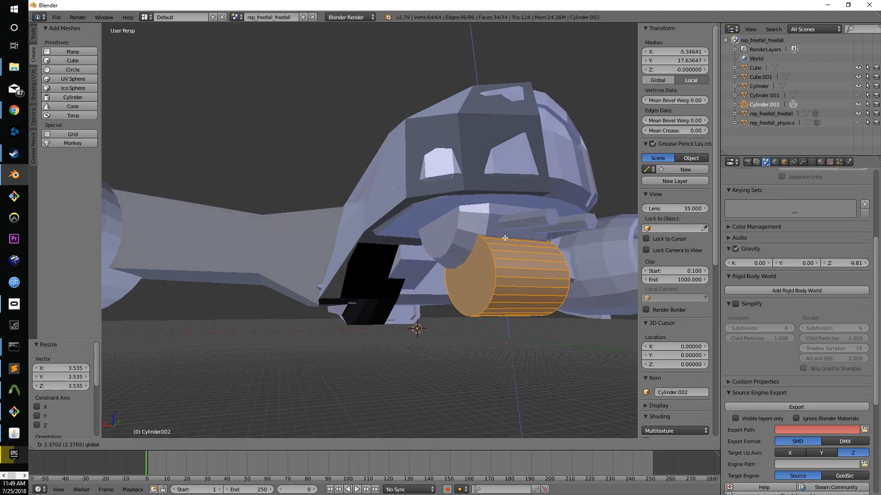
click(516, 197)
middle_drag(558, 219, 527, 222)
key(g)
click(431, 234)
right_click(434, 237)
middle_drag(476, 256, 534, 252)
key(g)
key(y)
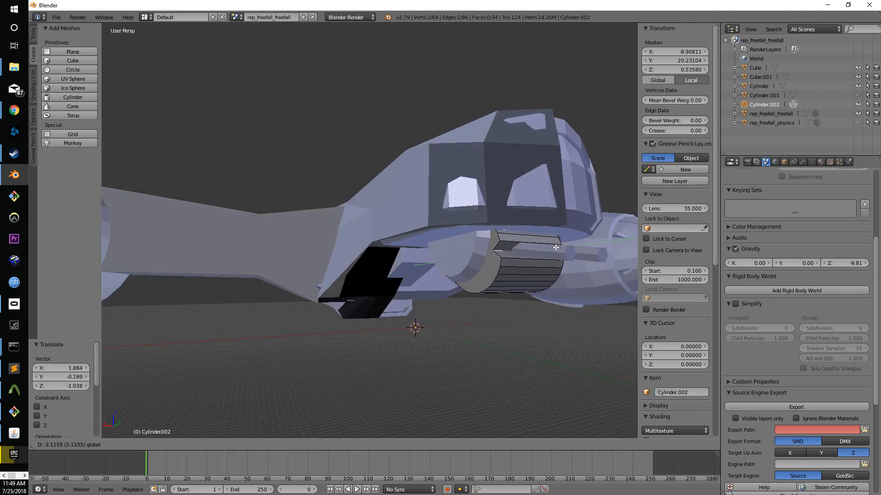
click(555, 248)
Select the cylinder's whole mesh, shift it along Y, and raise it about 2.82 along Z around the gun housing.
key(a)
key(a)
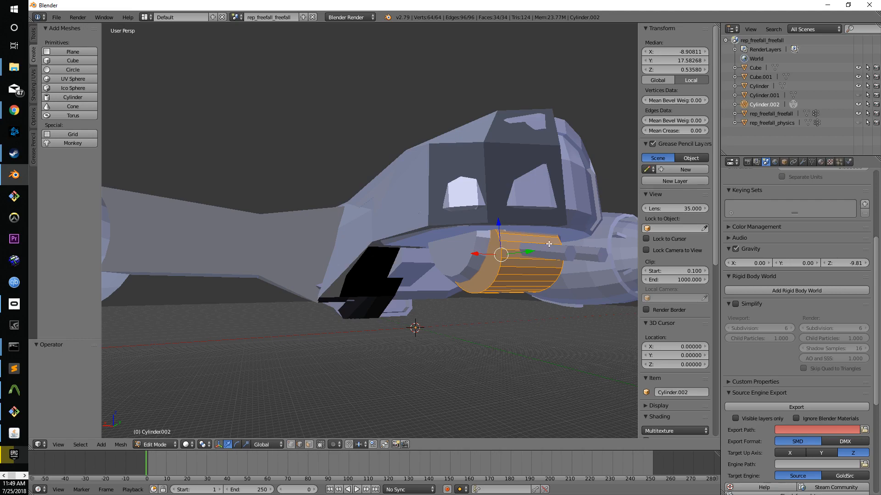
key(g)
key(y)
click(512, 245)
drag(490, 229, 492, 222)
Enlarge the whole cylinder slightly and center it along X on the gun housing.
key(s)
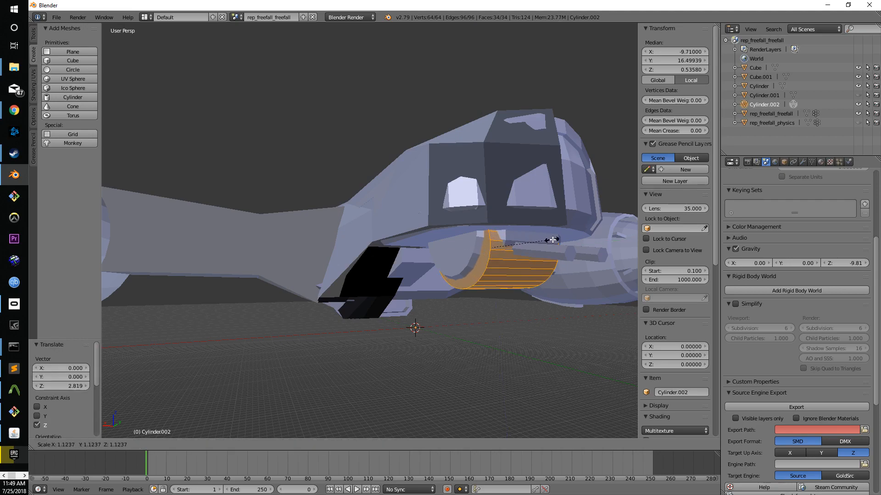
click(557, 239)
middle_drag(557, 239, 444, 272)
drag(366, 253, 371, 252)
middle_drag(370, 252, 395, 258)
drag(392, 254, 395, 255)
middle_drag(396, 257, 414, 344)
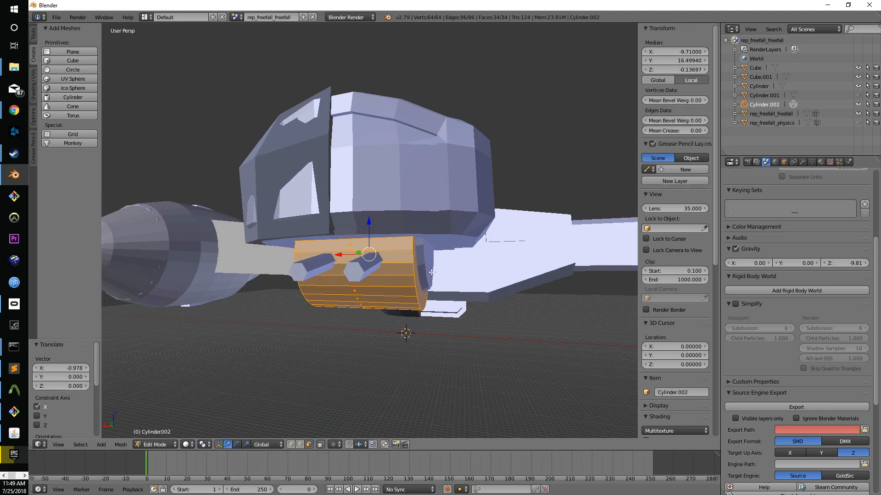
Adjust the cylinder's end faces along X to fit the width of the gun housing.
right_click(416, 265)
drag(391, 254, 398, 254)
middle_drag(397, 253, 426, 268)
drag(408, 263, 400, 262)
Select the whole gun housing cylinder and subdivide it twice with one cut each.
key(a)
key(a)
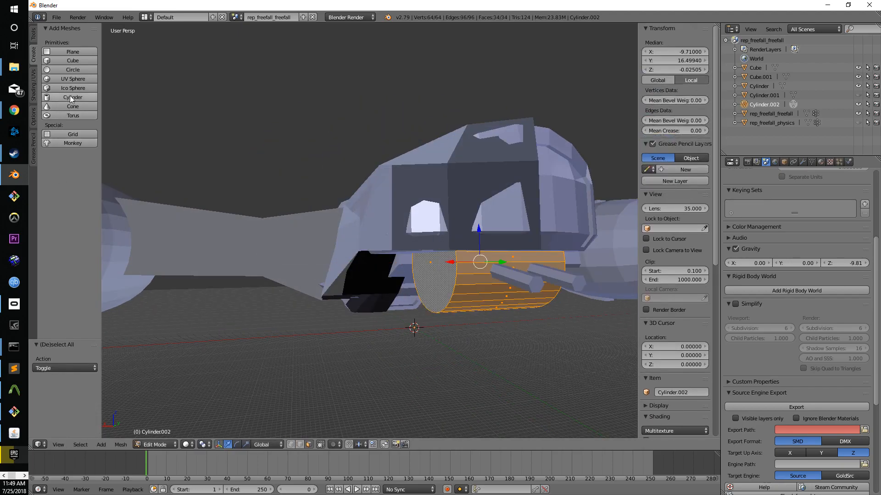
click(34, 34)
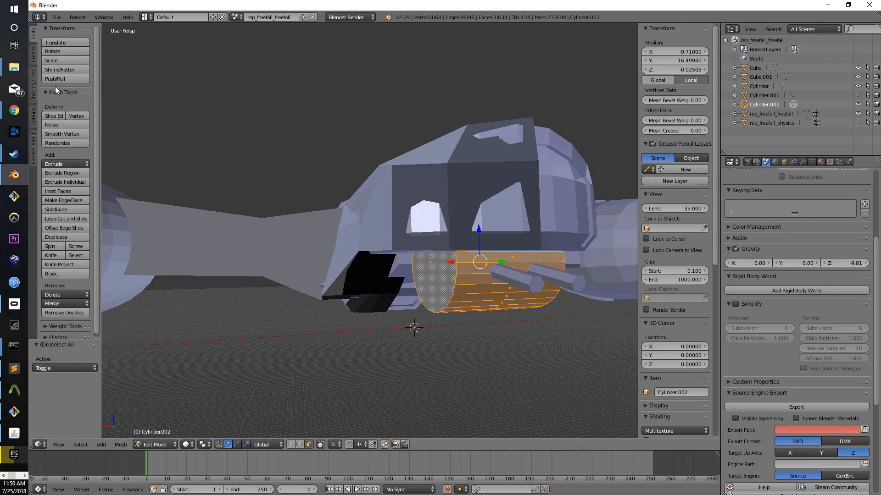
click(65, 211)
click(65, 211)
Select one end face of the subdivided gun housing cylinder and shrink it to taper that end.
scroll(490, 330, up, 2)
middle_drag(489, 331, 371, 418)
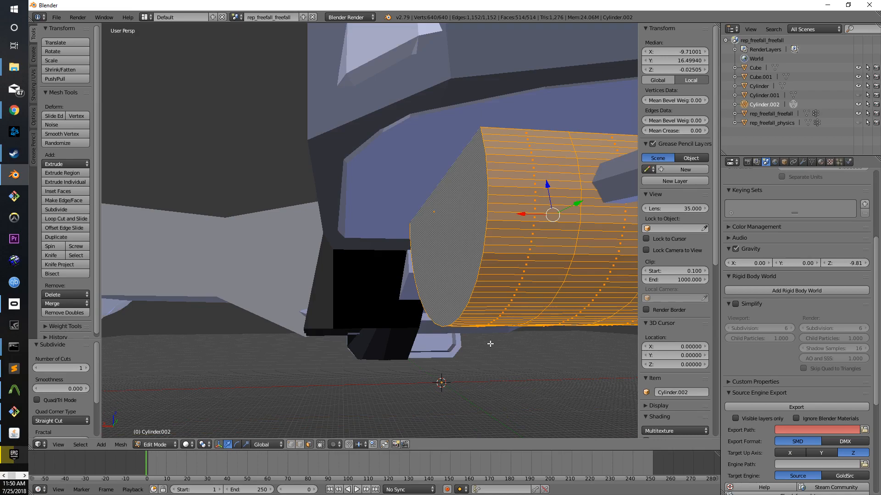
right_click(462, 259)
key(s)
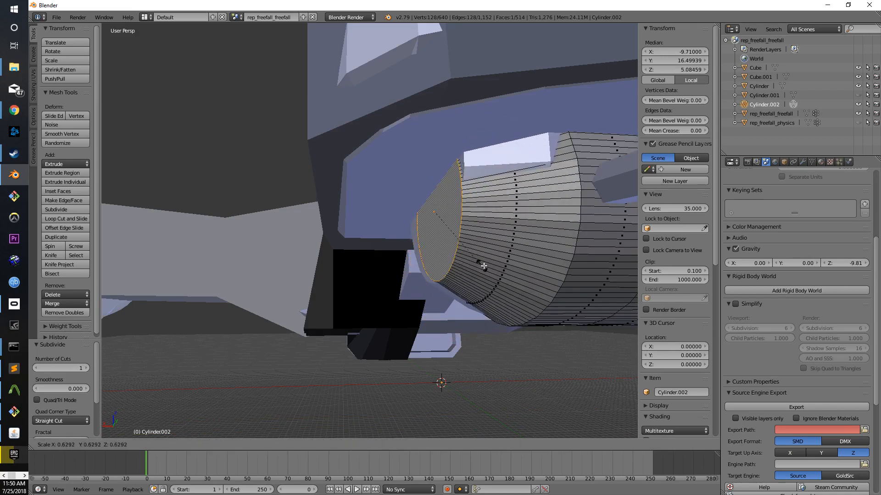
click(490, 269)
Try to shift the tapered end face about -3.67 along Y.
middle_drag(510, 271, 577, 270)
drag(613, 234, 590, 234)
middle_drag(591, 235, 90, 259)
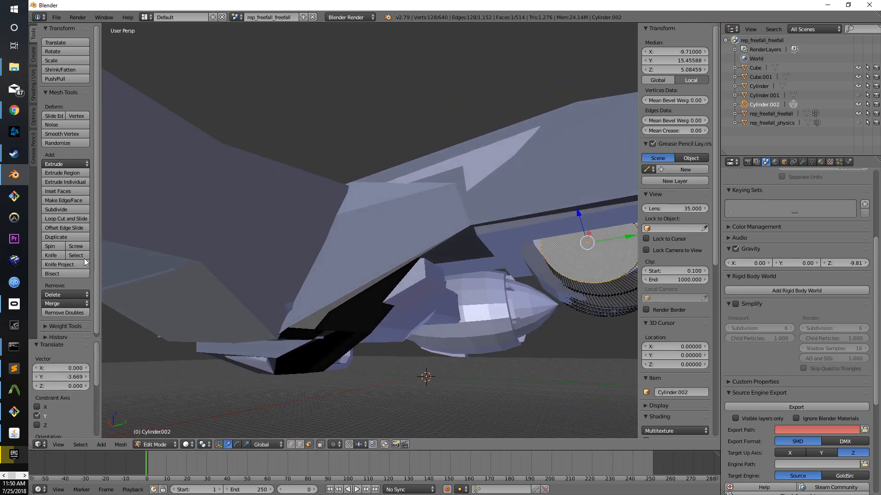
Select the whole gun housing cylinder and shift it about -2.43 along Y.
key(a)
middle_drag(367, 292, 487, 293)
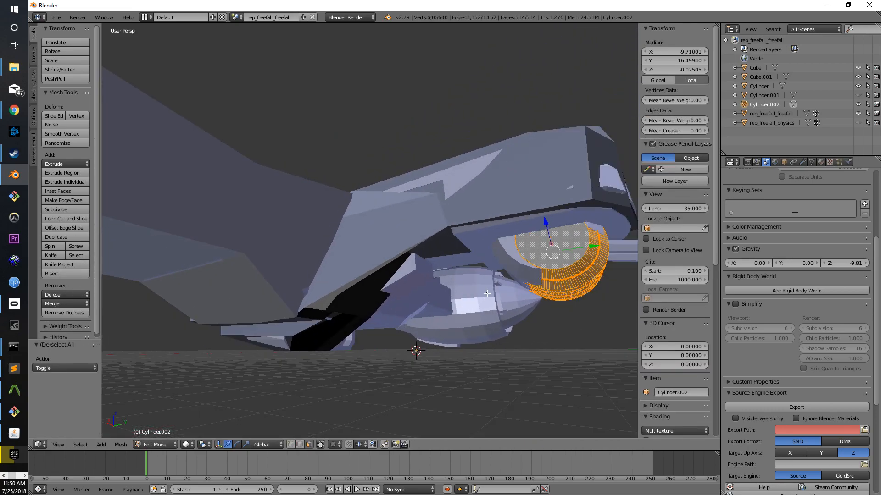
drag(593, 246, 584, 250)
key(s)
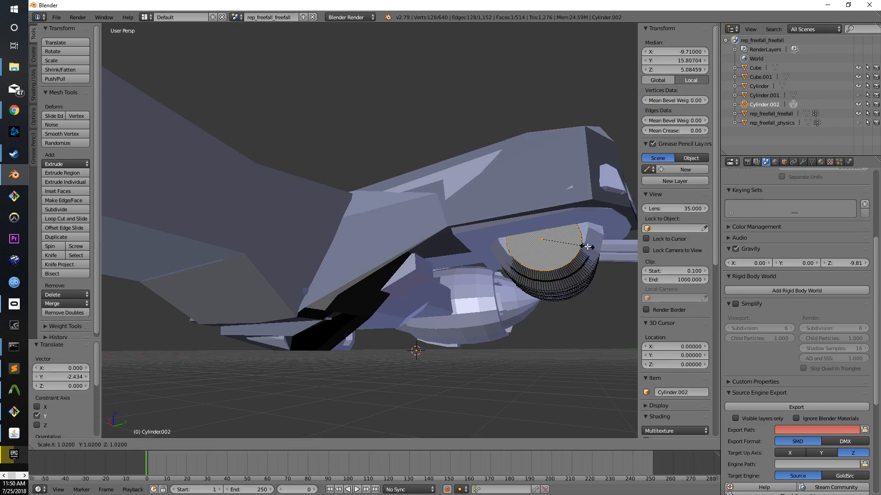
key(Escape)
Shift the whole gun housing cylinder along X to line it up with the housing.
middle_drag(592, 246, 544, 287)
key(a)
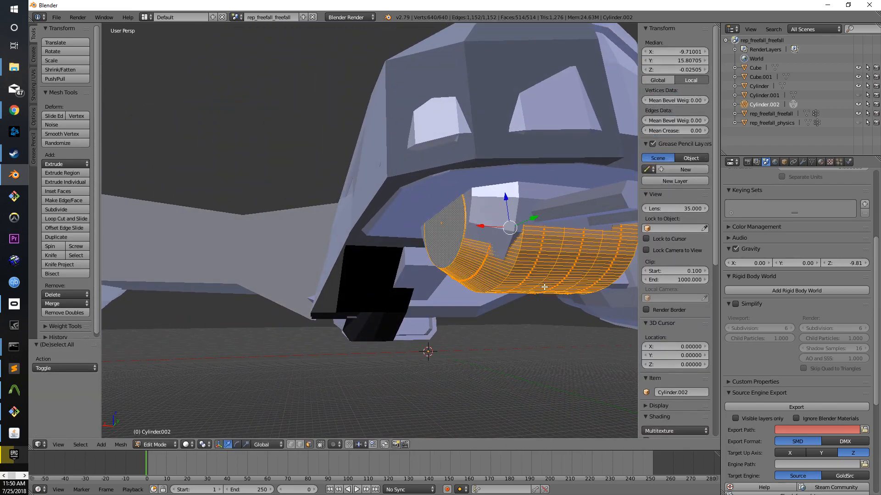
drag(484, 226, 497, 234)
middle_drag(496, 234, 436, 244)
Select the near end face of the gun housing cylinder, shift it about -2.16 along X and enlarge it by about 1.301.
right_click(436, 244)
drag(410, 241, 418, 240)
key(s)
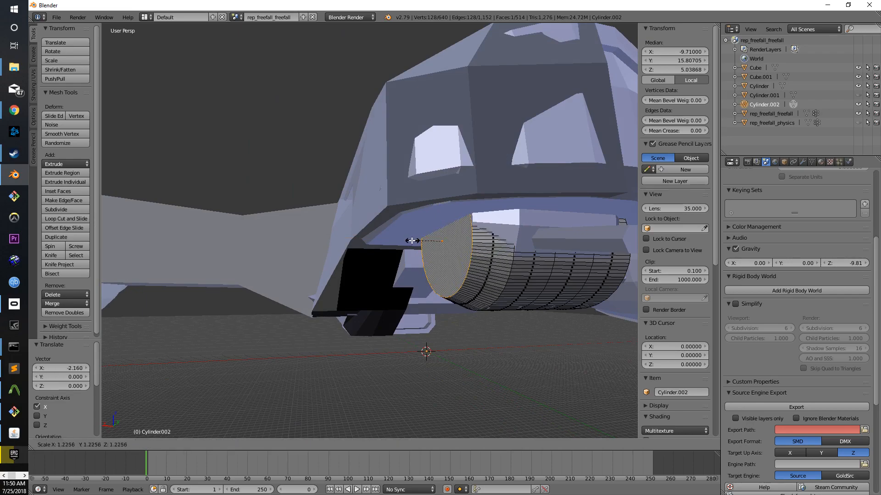
click(411, 241)
middle_drag(516, 284, 479, 281)
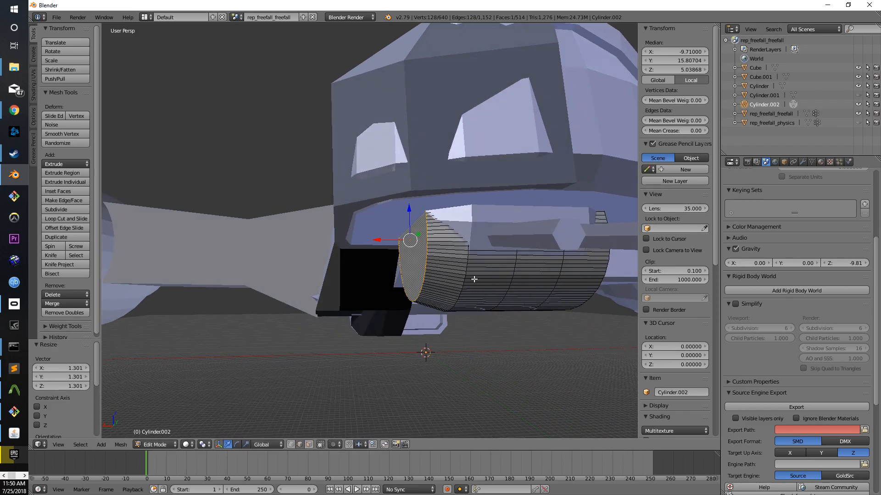
Select the opposite end face of the gun housing cylinder and scale it down to about 0.777.
right_click(468, 260)
middle_drag(494, 272, 378, 249)
key(a)
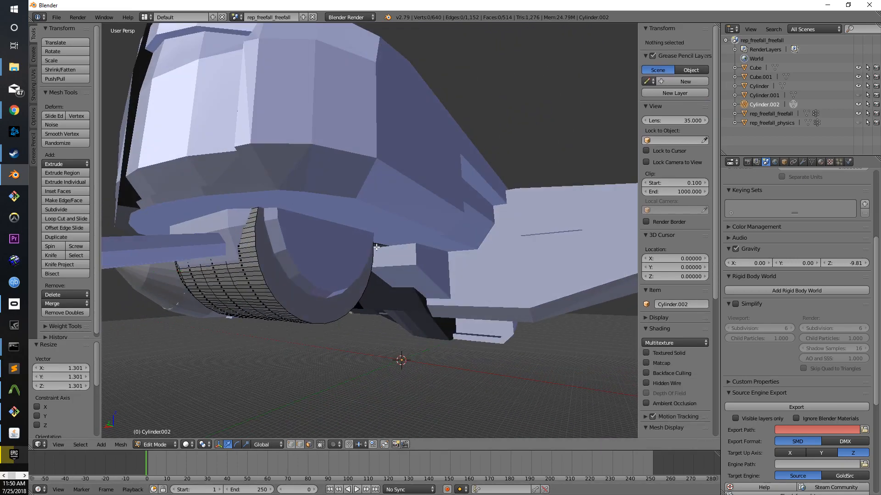
right_click(336, 252)
key(s)
right_click(337, 259)
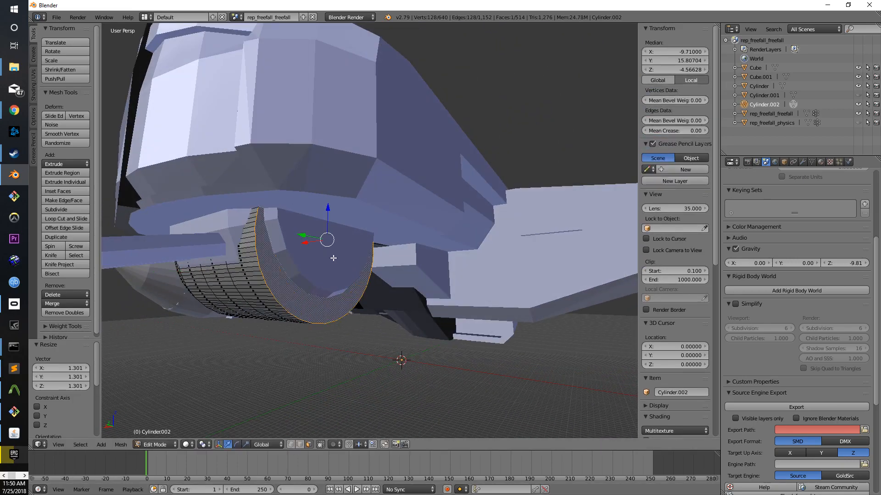
key(s)
click(346, 265)
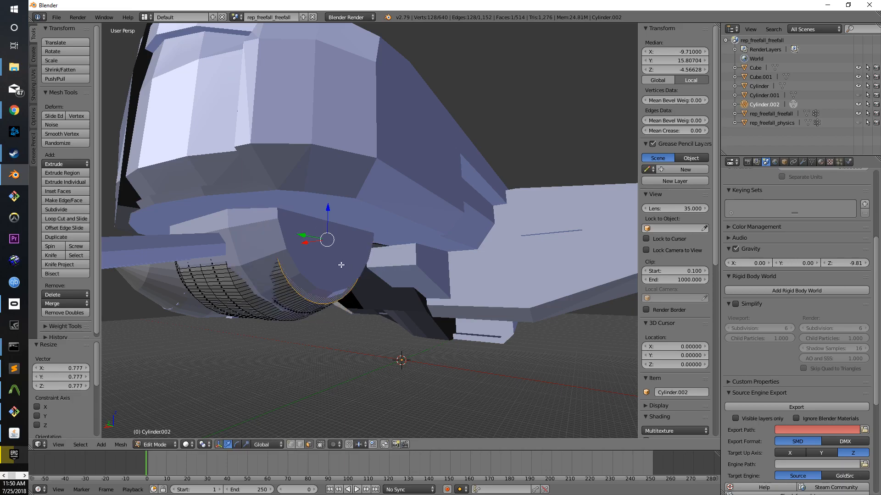
Raise the shrunken end face and slide it along X to meet the housing's end, finishing with about -0.39.
middle_drag(303, 242, 334, 255)
mouse_move(357, 265)
mouse_down()
mouse_move(397, 234)
mouse_move(370, 253)
mouse_up()
scroll(367, 329, up, 4)
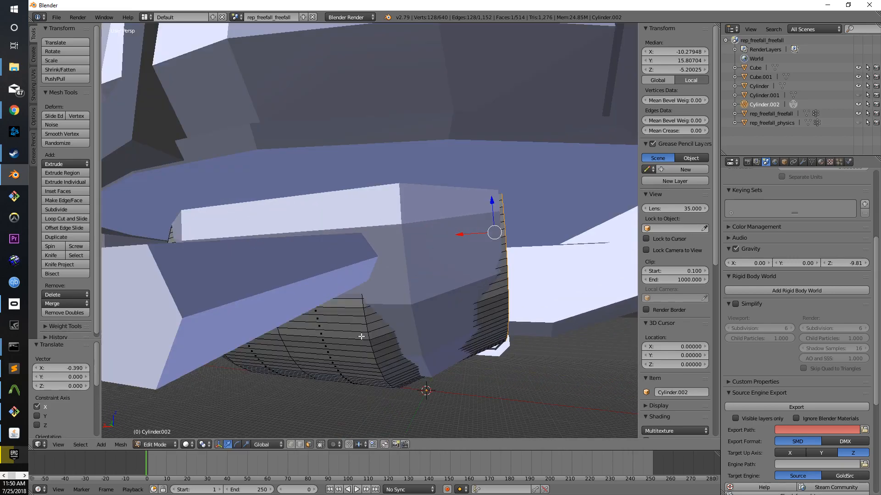
Select the edge loop next to the shrunken end face and shift it about -3.93 along X to the housing's corner.
middle_drag(354, 374, 361, 368)
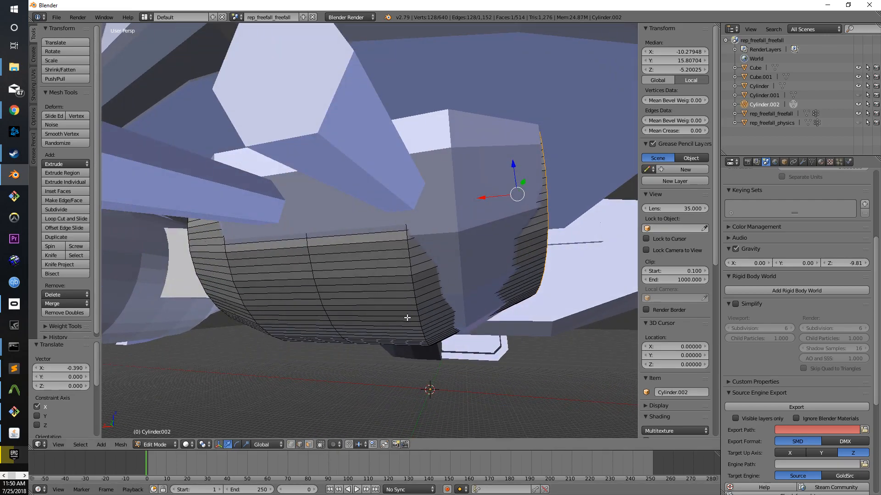
alt+right_click(411, 268)
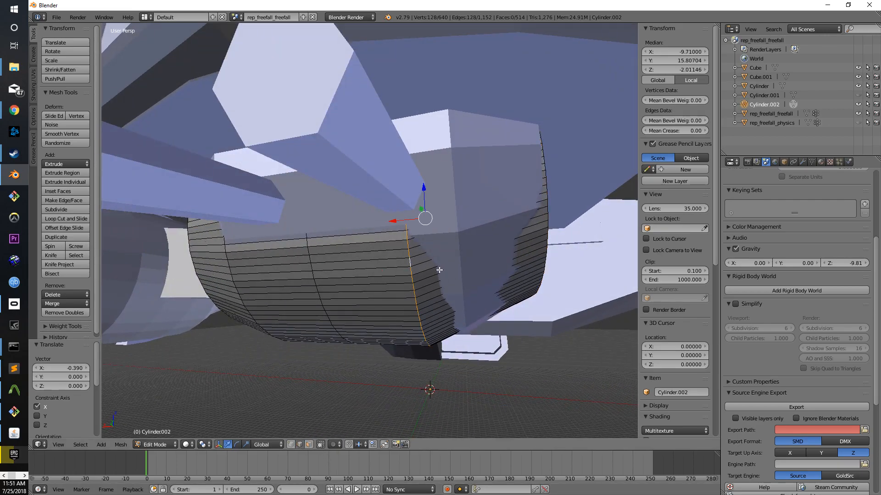
key(s)
right_click(478, 257)
drag(393, 222, 432, 220)
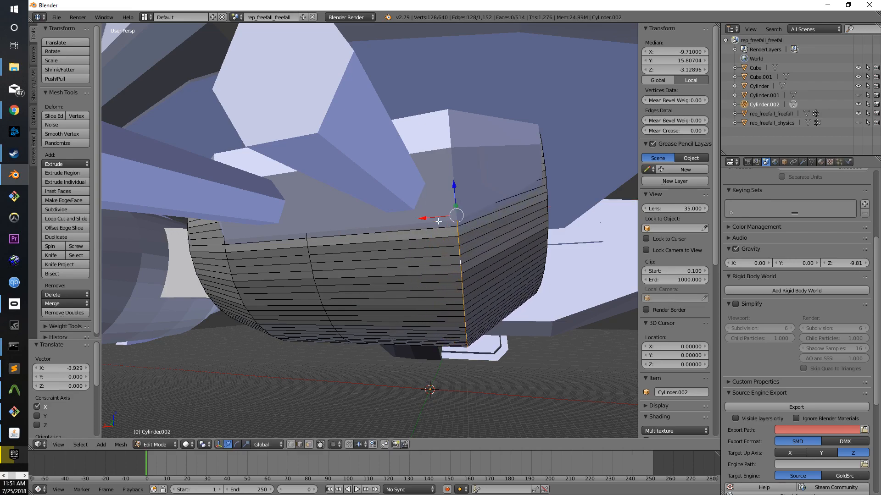
Raise the shifted edge loop and enlarge it so it encloses the housing, with a final scale of about 1.079.
drag(451, 186, 454, 176)
key(s)
click(532, 216)
key(s)
click(474, 180)
Select the cylinder's middle edge loop, enlarge it by about 1.14 and raise it about 3.06 along Z.
middle_drag(474, 179, 437, 256)
right_click(431, 252)
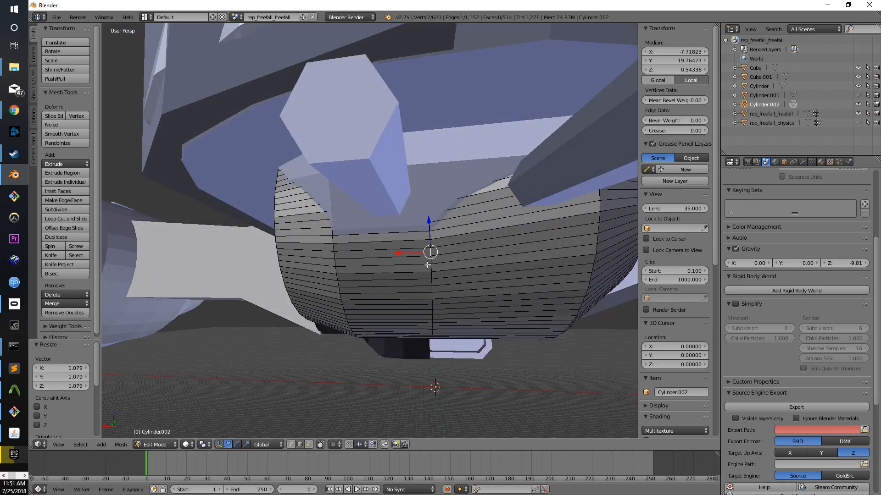
alt+right_click(431, 262)
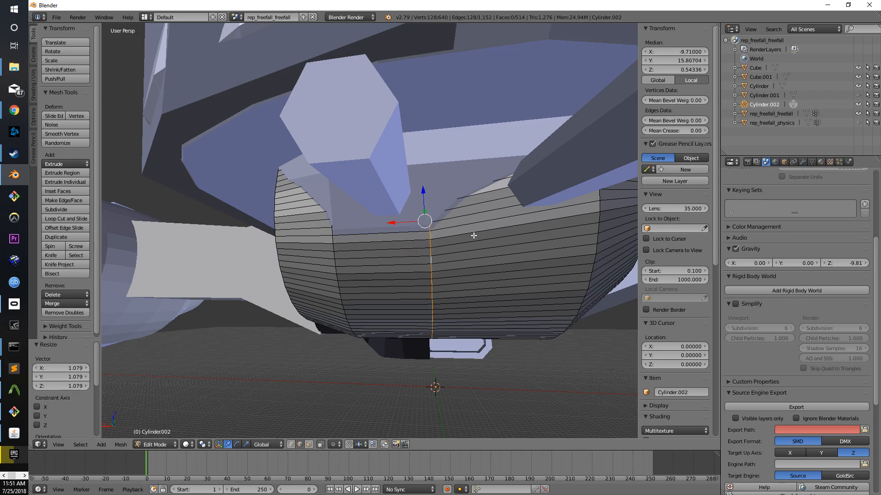
key(s)
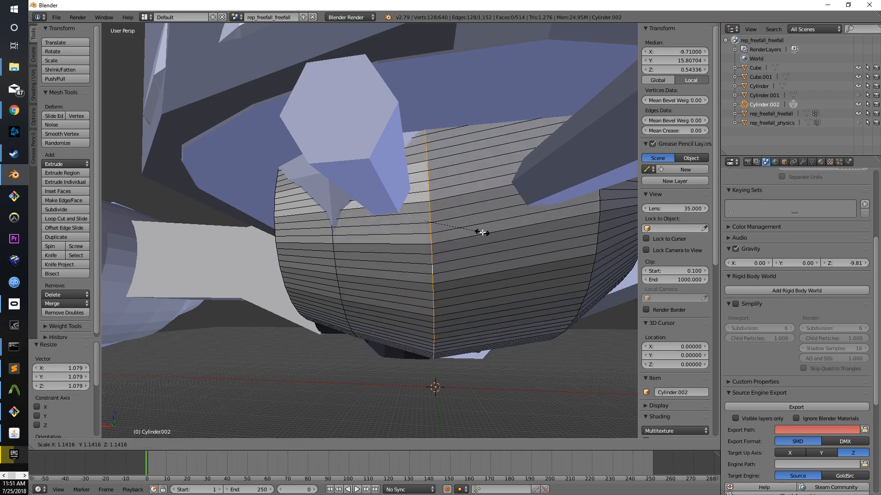
right_click(482, 233)
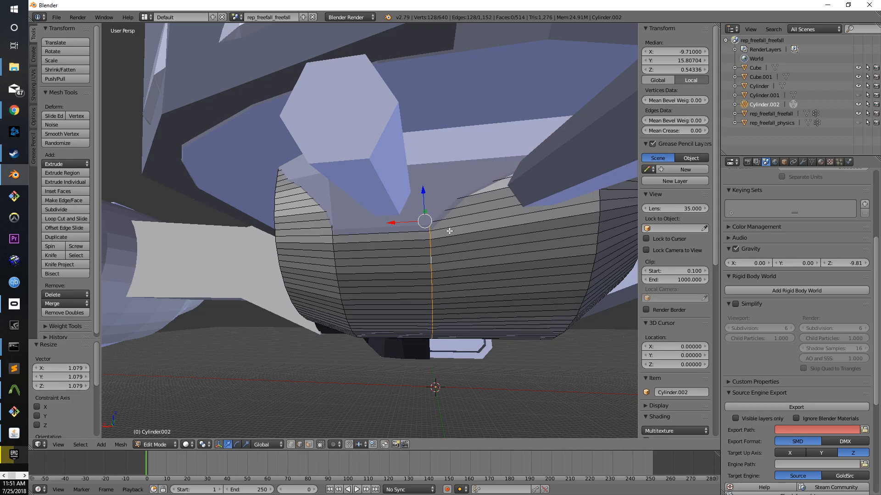
key(s)
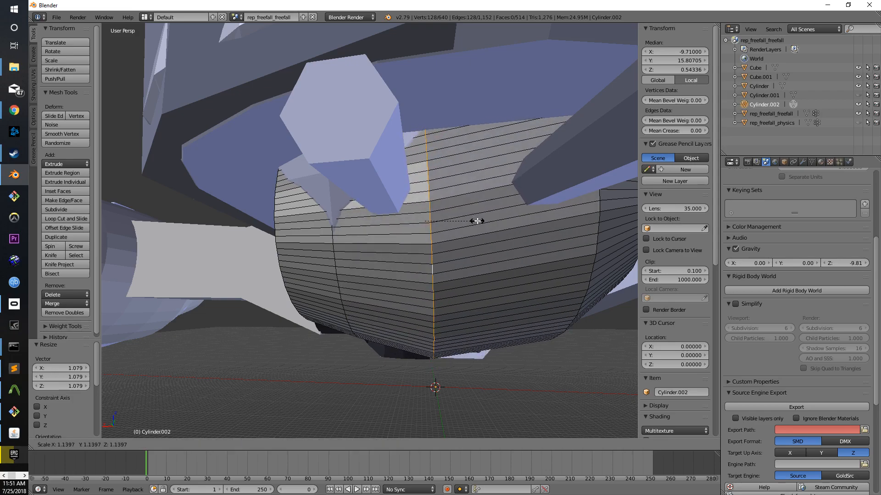
click(477, 221)
drag(425, 193, 437, 173)
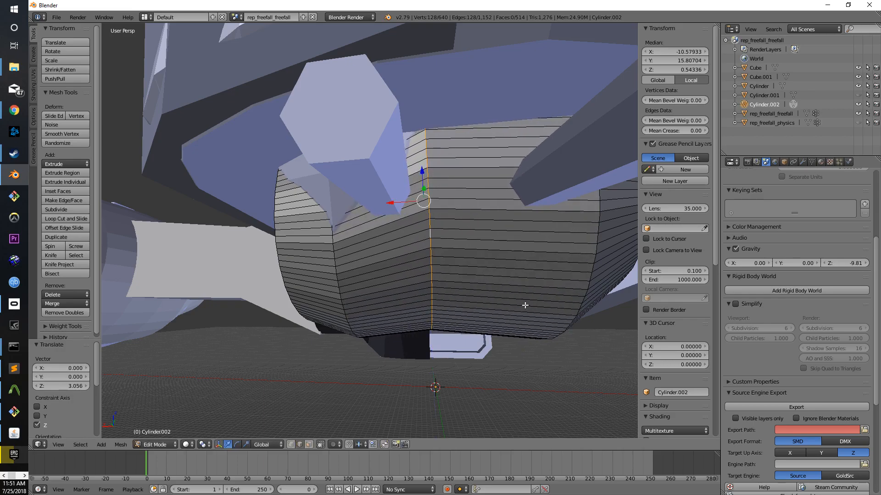
Reselect the edge loop next to the shrunken end face and raise it about 1.38 along Z.
middle_drag(523, 301, 505, 297)
right_click(412, 208)
alt+right_click(412, 180)
key(g)
key(z)
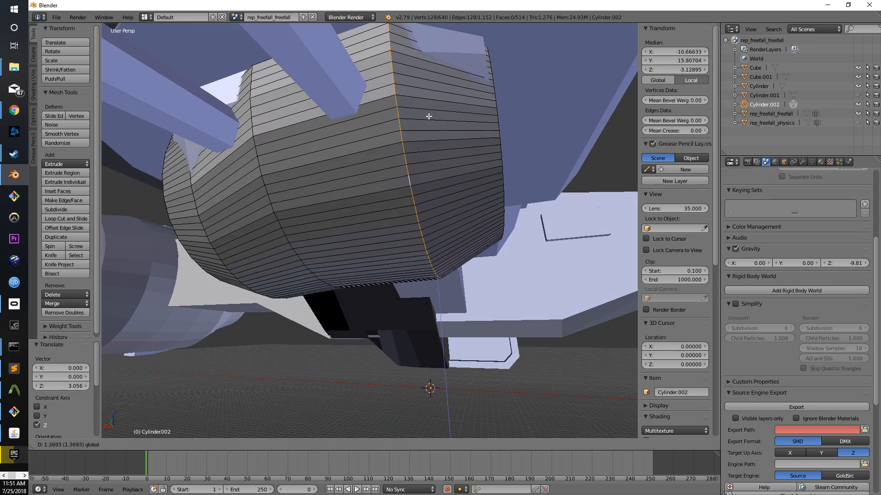
click(428, 117)
Select the edge loop on the other side of the middle, enlarge it by about 1.19 and raise it about 4.29 along Z.
mouse_move(380, 196)
middle_down()
mouse_move(395, 197)
mouse_move(388, 204)
middle_up()
right_click(352, 200)
alt+right_click(352, 200)
key(s)
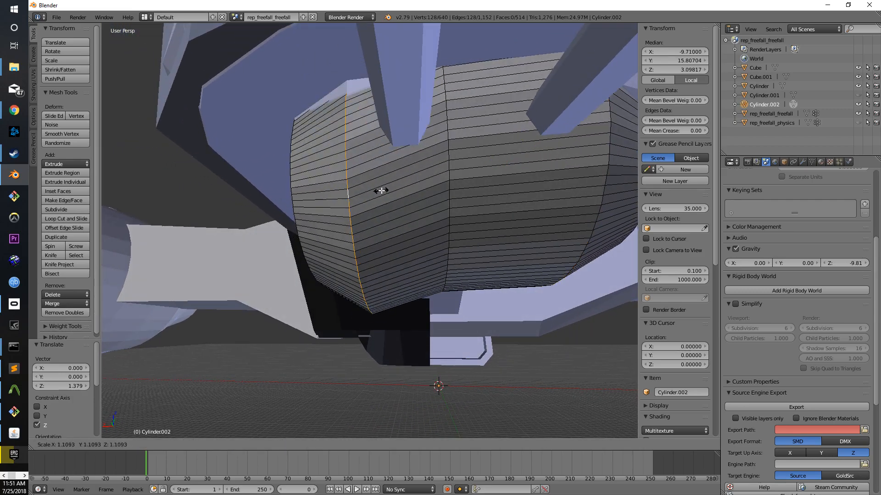
click(372, 175)
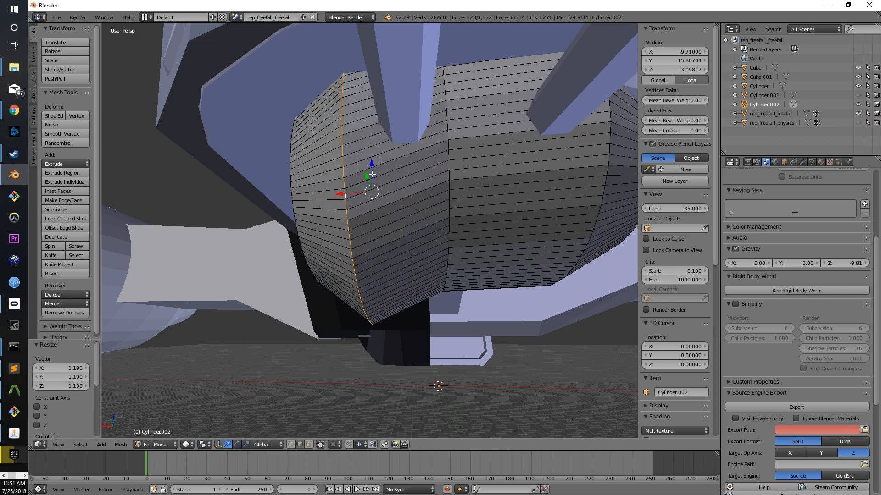
key(g)
key(z)
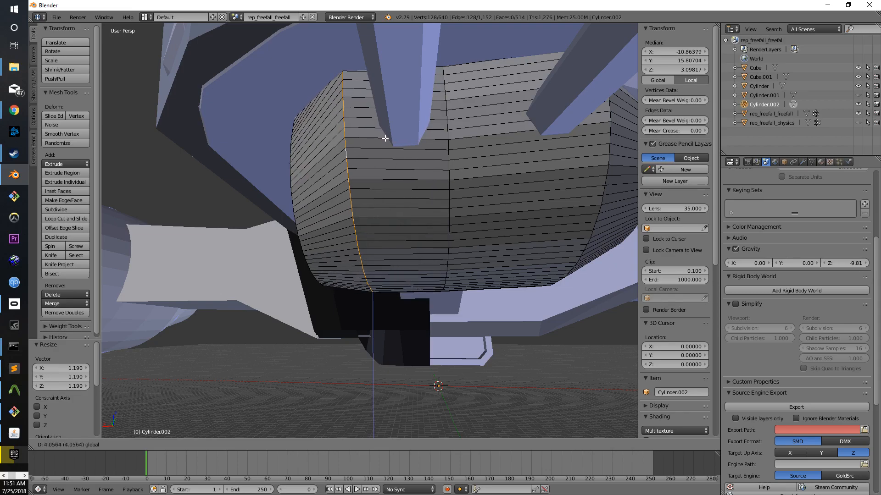
click(387, 139)
Switch to face selection and enlarge the end face beside the last raised loop by about 1.006.
middle_drag(374, 183, 440, 253)
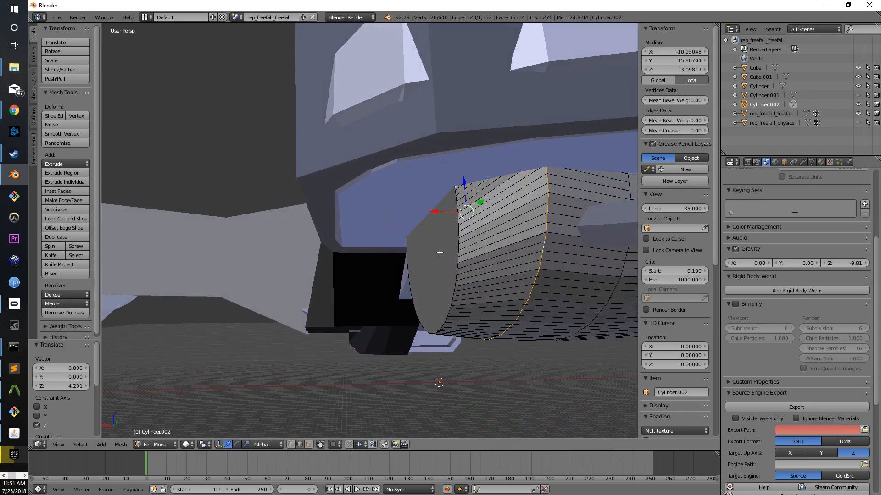
click(309, 445)
right_click(429, 226)
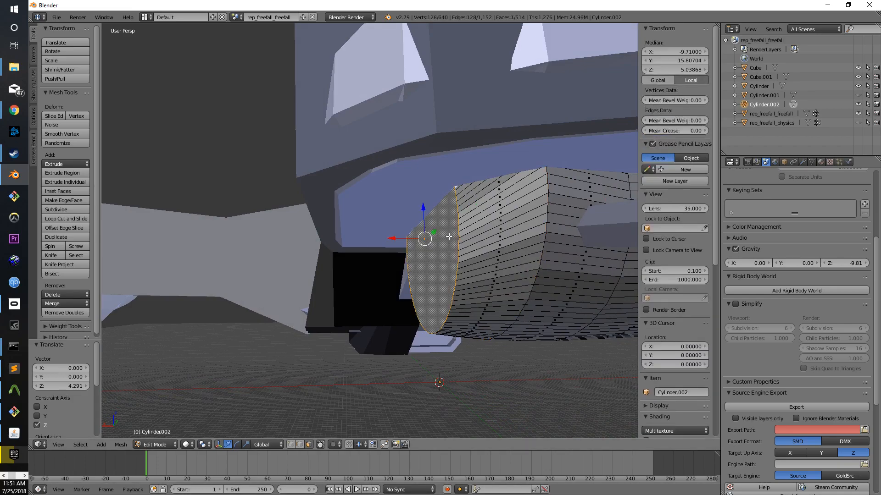
key(s)
click(448, 233)
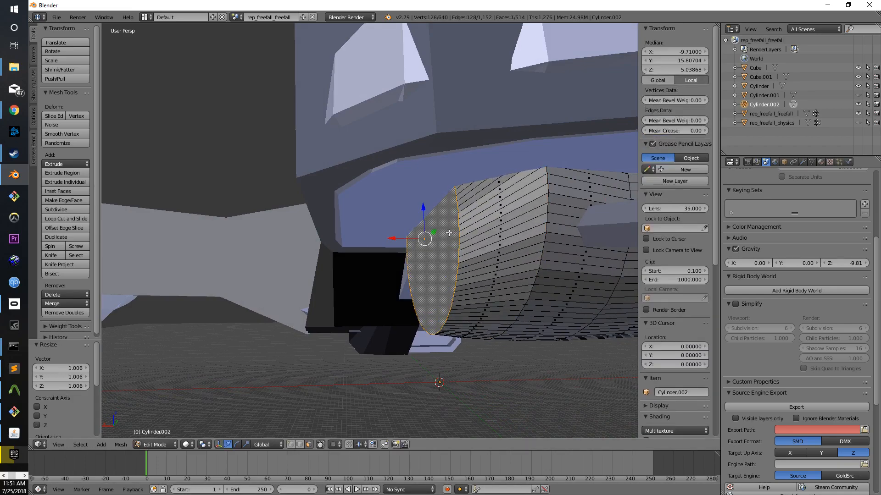
Check the gun housing cylinder's fit in wireframe, clear the selection and return to Object Mode with solid shading.
key(z)
middle_drag(496, 317, 500, 337)
key(Tab)
key(Tab)
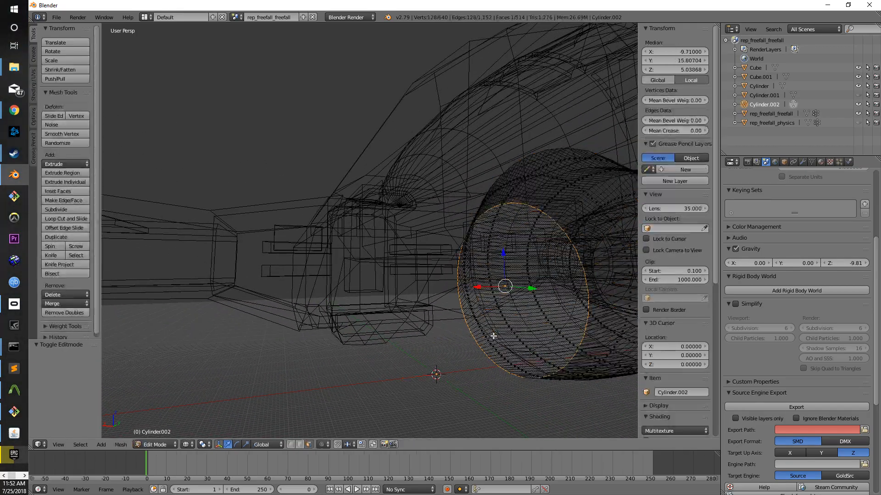
key(a)
key(Tab)
key(z)
Select the original rep_freefall_freefall ship model and hide it so only the simple meshes remain in view.
middle_drag(457, 342, 505, 327)
right_click(438, 290)
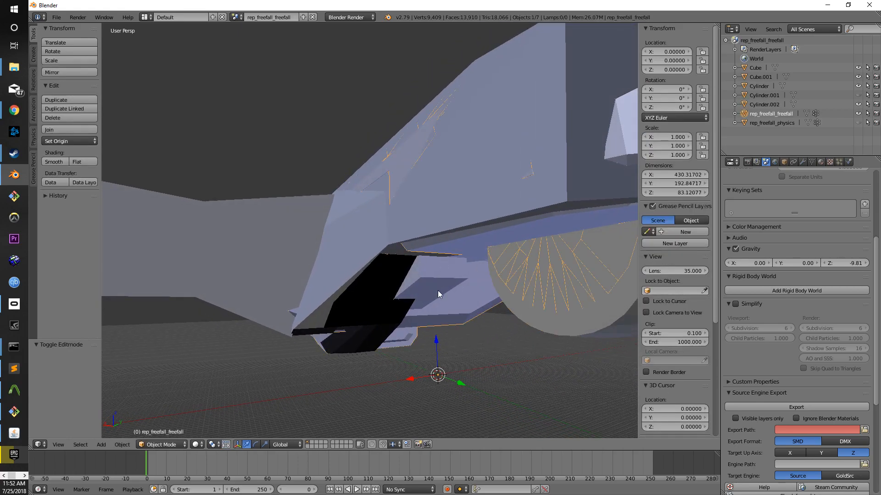
mouse_move(447, 321)
middle_down()
mouse_move(499, 354)
mouse_move(453, 347)
mouse_move(426, 354)
mouse_move(454, 354)
mouse_move(473, 336)
middle_up()
key(z)
key(z)
click(858, 114)
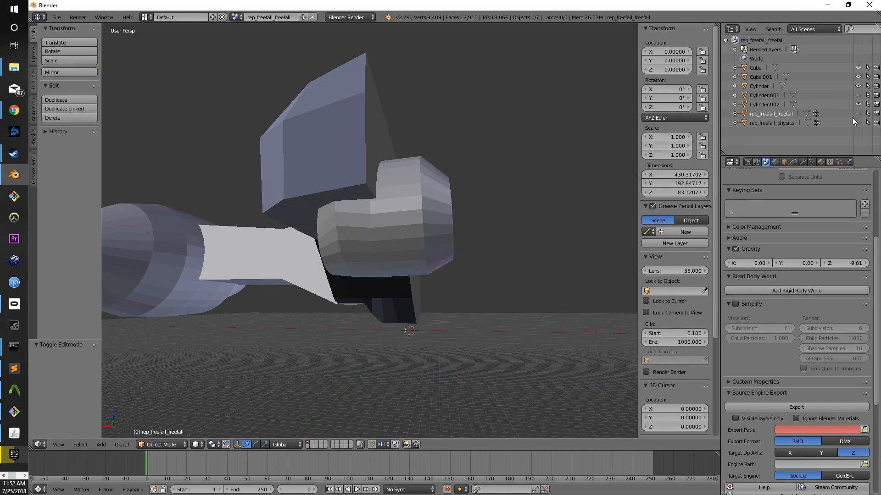
Compare the low-poly pieces with the rep_freefall_freefall mesh, and leave Cylinder.002 and that mesh hidden.
click(858, 114)
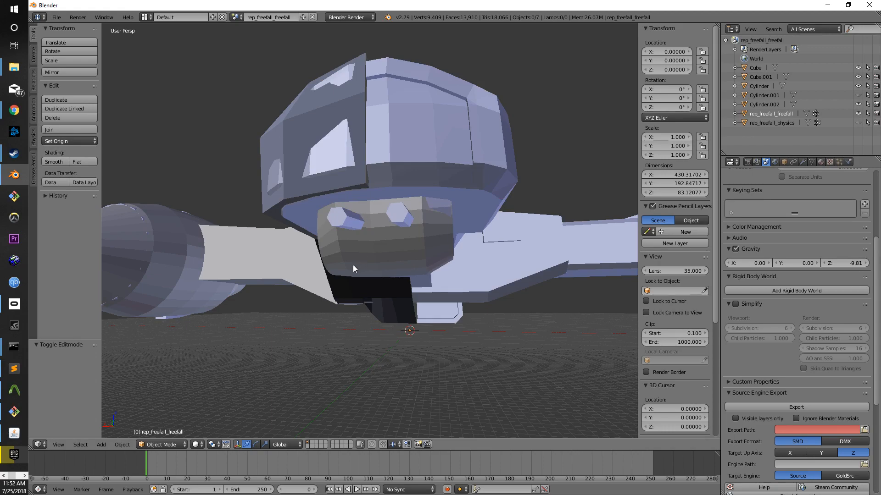
middle_drag(354, 266, 475, 232)
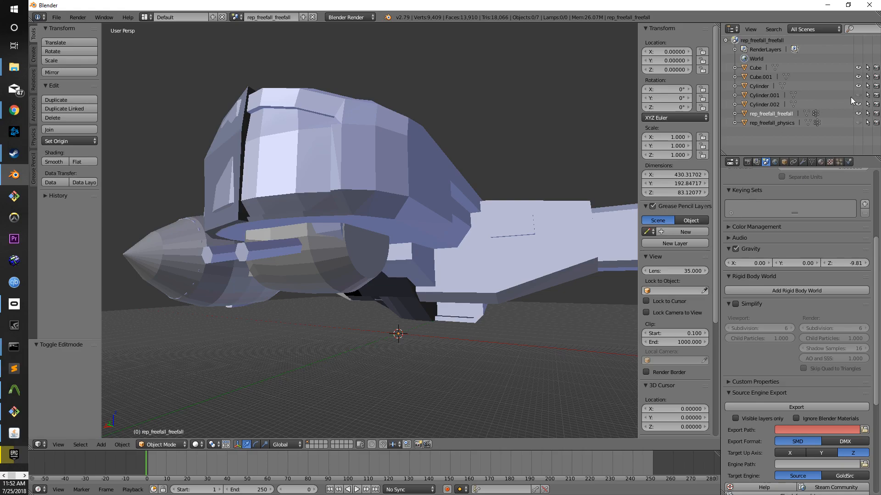
click(858, 104)
middle_drag(329, 306, 302, 326)
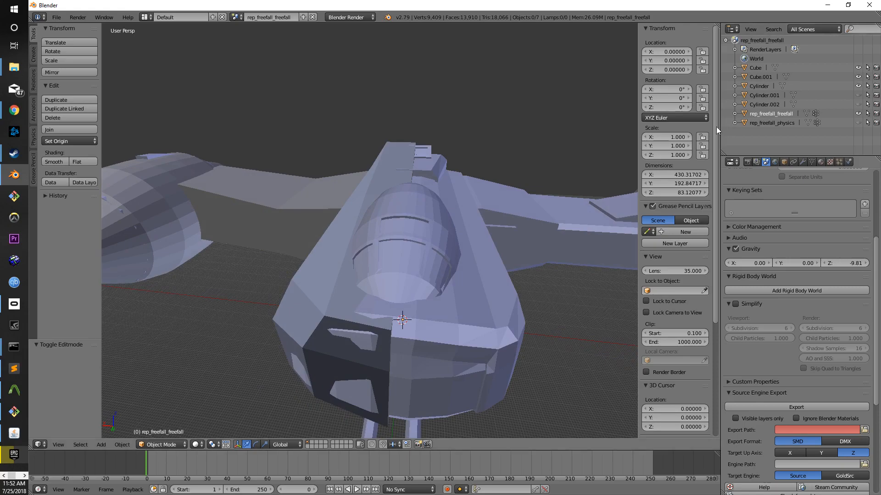
click(859, 114)
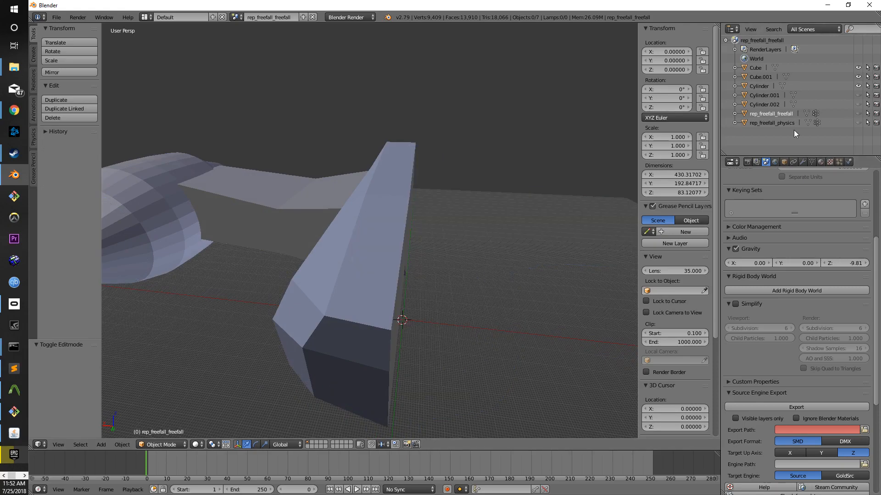
Join the visible Cube, Cube.001 and Cylinder pieces into a single mesh with Cube.001 as the active object.
key(a)
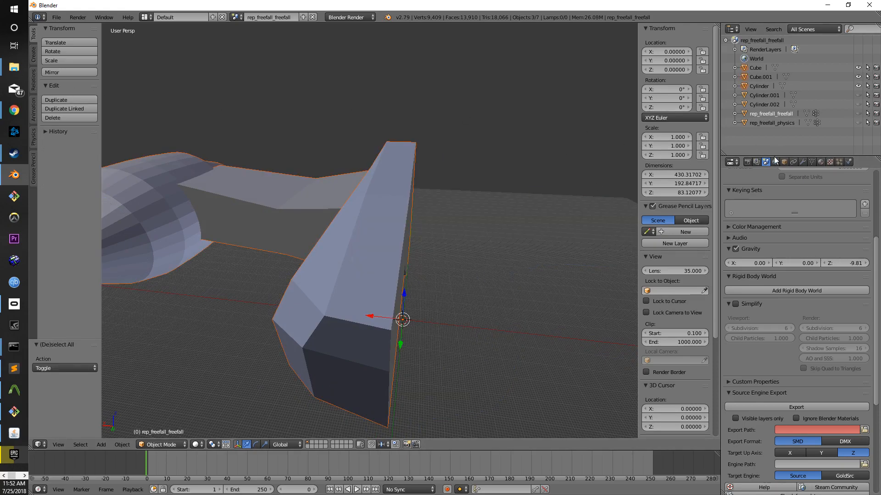
click(802, 162)
click(775, 194)
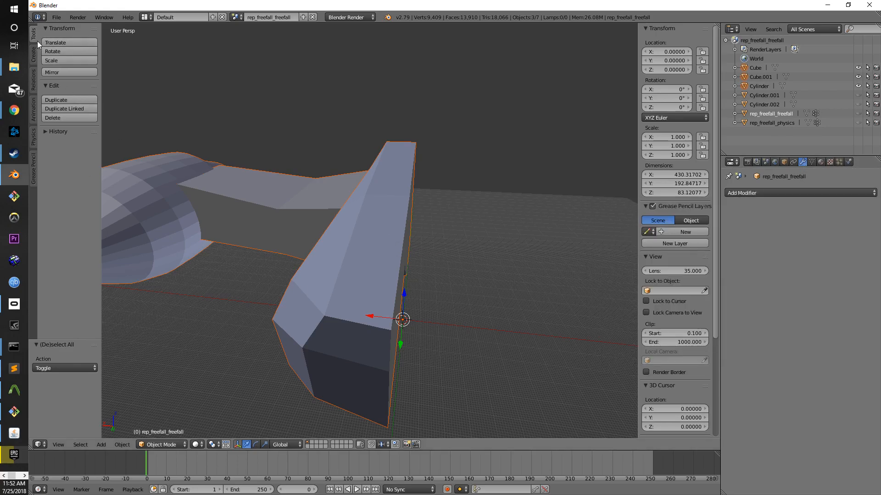
shift+right_click(314, 206)
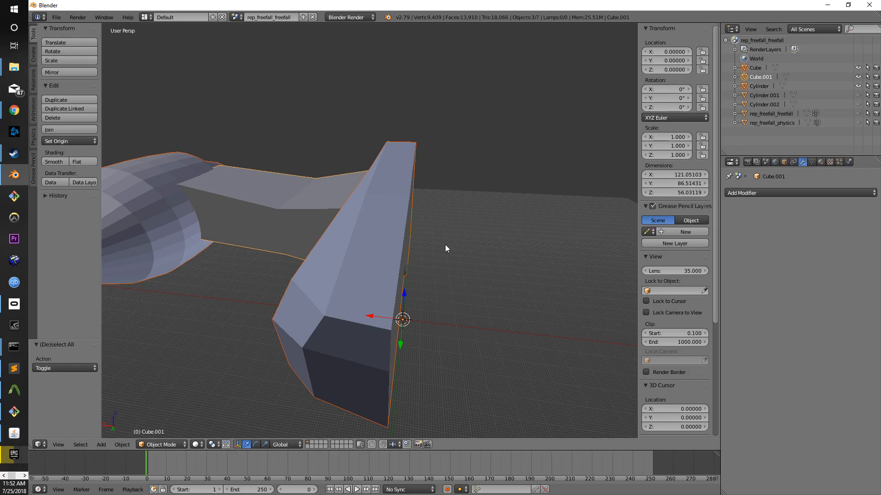
click(60, 131)
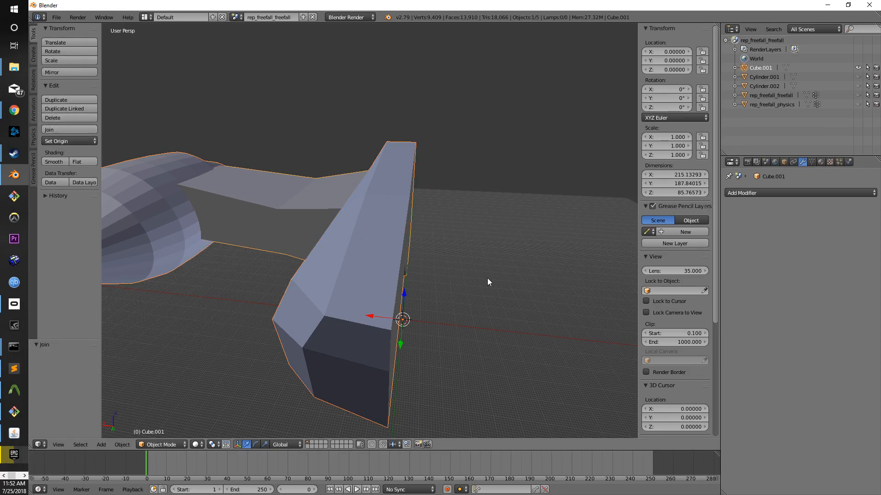
Mirror Cube.001 across the X axis with a merge limit of 0 and apply the modifier.
scroll(344, 193, down, 3)
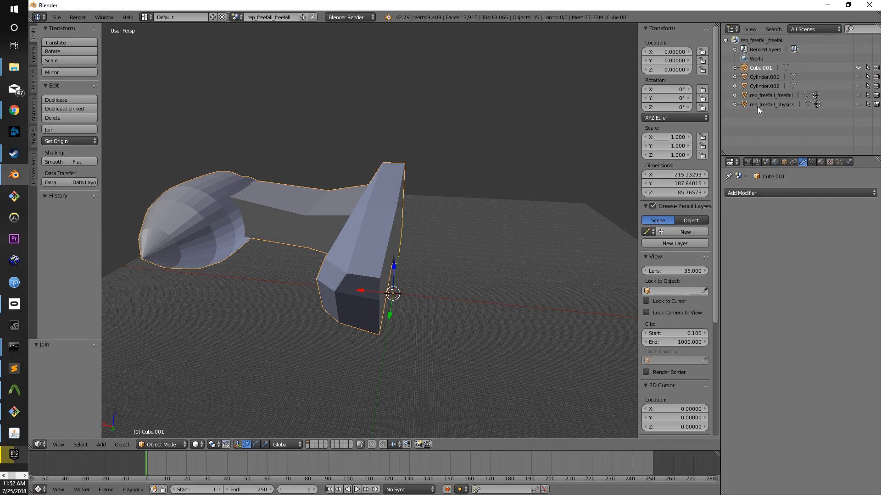
click(777, 195)
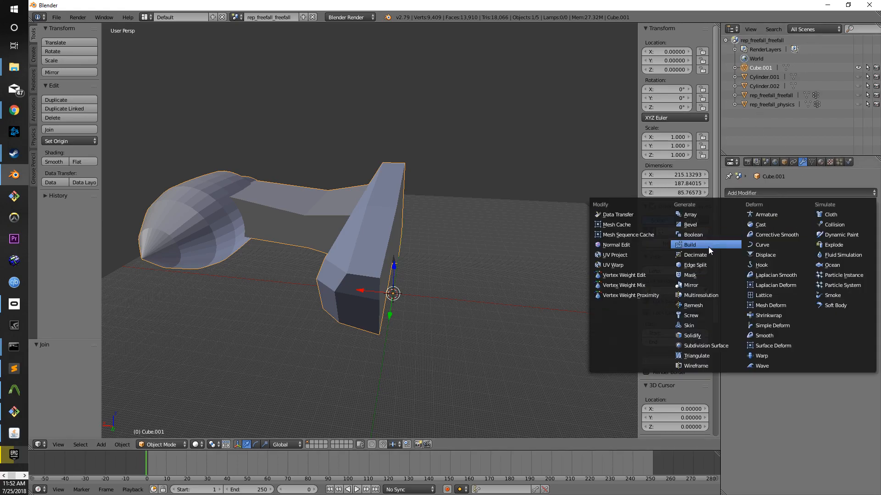
click(696, 286)
middle_drag(469, 294, 489, 320)
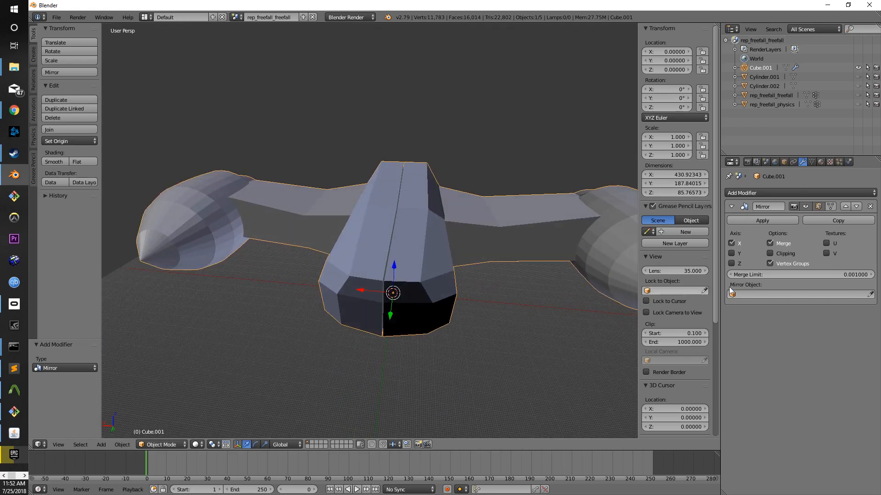
click(838, 274)
text(0)
key(Return)
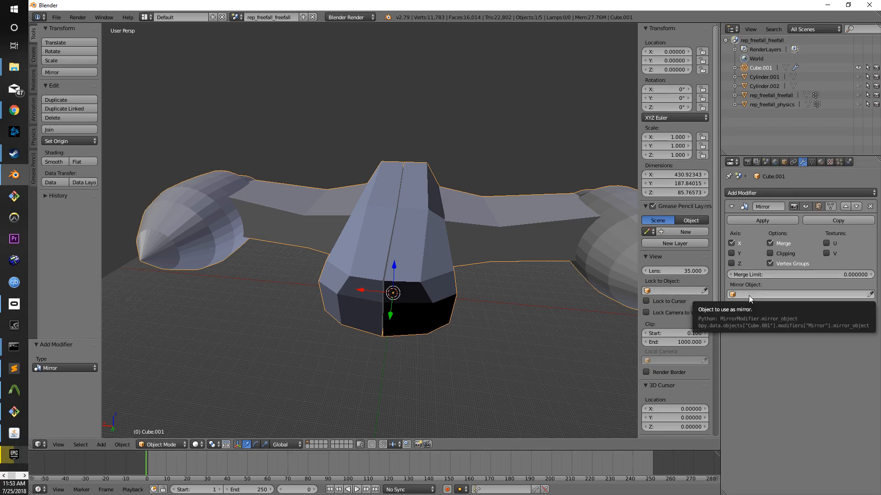
click(763, 221)
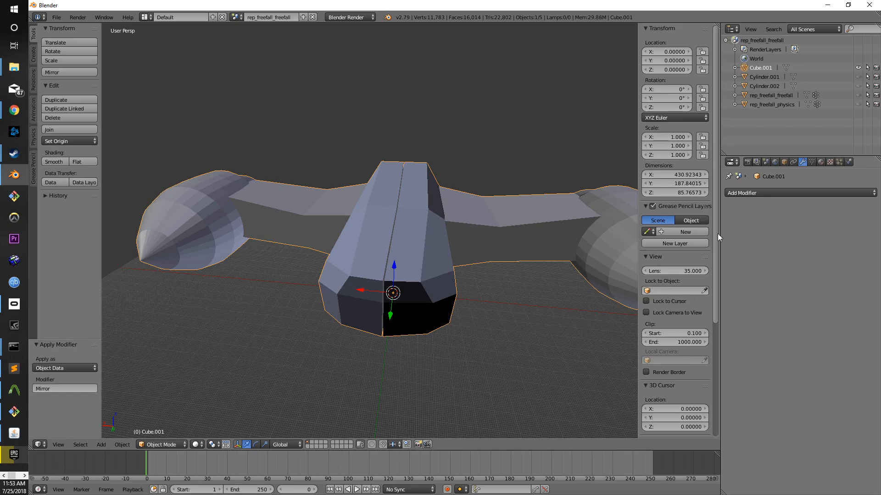
Switch Cube.001 to Edit Mode with edge selection to work on the centre seam of the fuselage.
middle_drag(470, 309, 472, 288)
scroll(483, 298, up, 2)
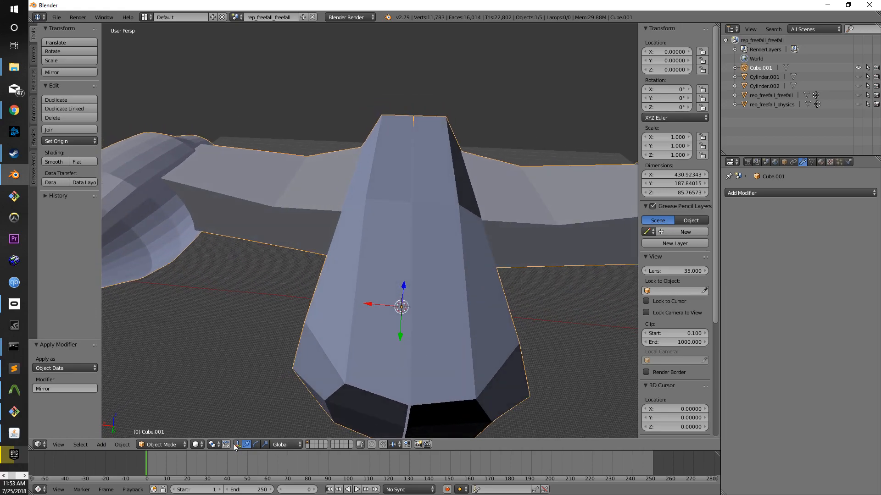
key(Tab)
middle_drag(432, 347, 337, 419)
click(300, 445)
middle_drag(408, 361, 388, 376)
ctrl+right_click(384, 273)
middle_drag(391, 279, 230, 294)
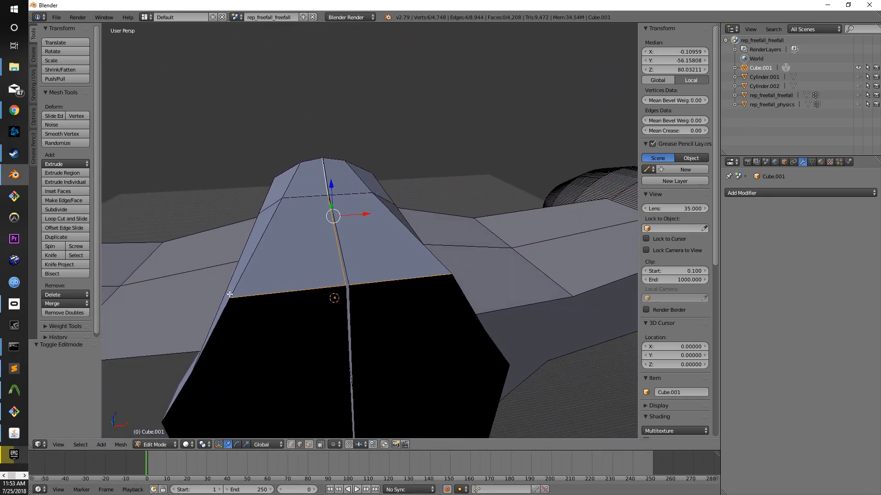
right_click(343, 320)
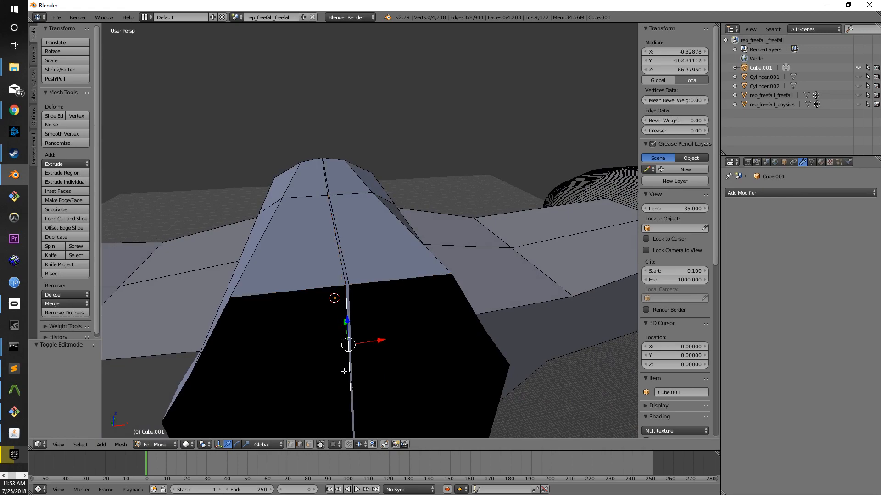
click(311, 445)
right_click(337, 370)
right_click(356, 335)
right_click(335, 363)
middle_drag(341, 355, 335, 335)
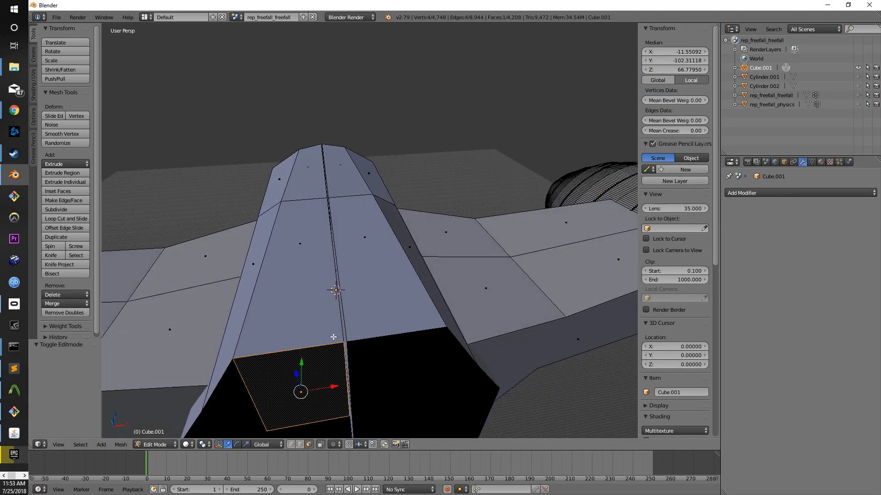
click(297, 445)
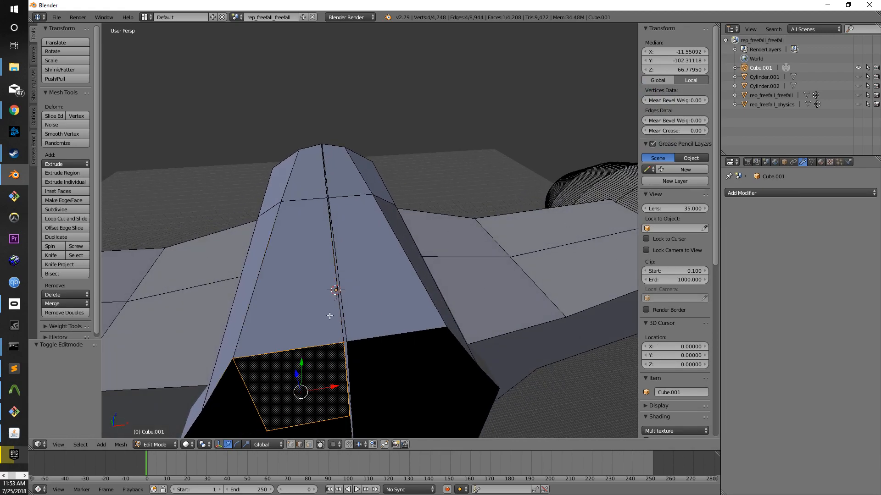
Shift the centre-seam edges on top of the fuselage along X to close the gap, the first by about -0.208.
right_click(341, 302)
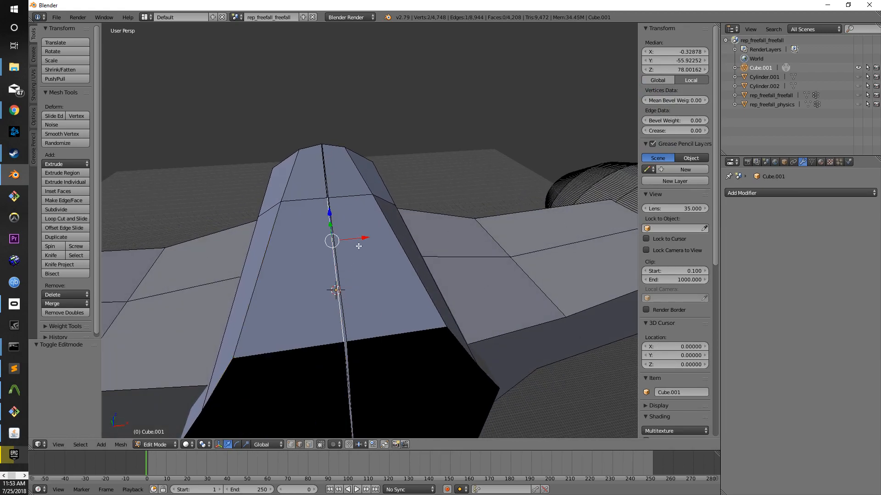
drag(362, 239, 365, 239)
middle_drag(380, 258, 324, 222)
right_click(331, 197)
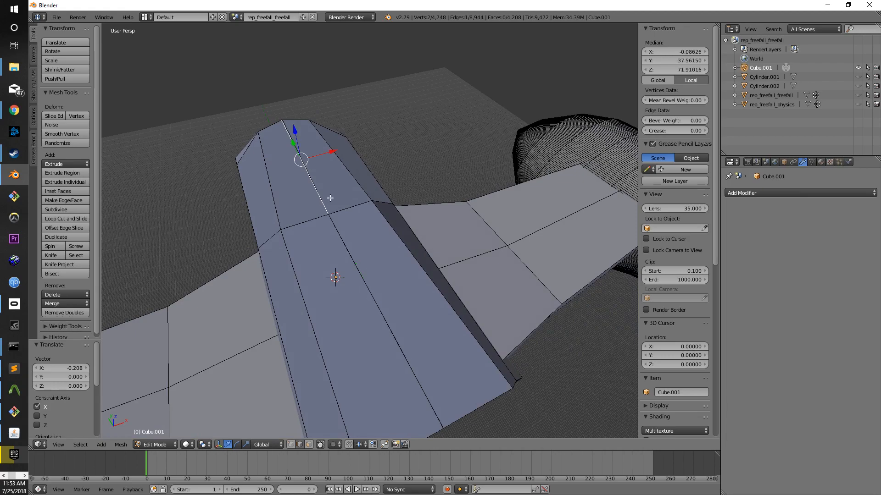
key(a)
right_click(318, 198)
drag(326, 154, 327, 155)
scroll(307, 196, up, 2)
drag(290, 104, 285, 105)
key(a)
Shift the centre-seam edges on the fuselage's underside and front along X, the last one by about -0.683.
middle_drag(318, 156, 370, 154)
right_click(253, 189)
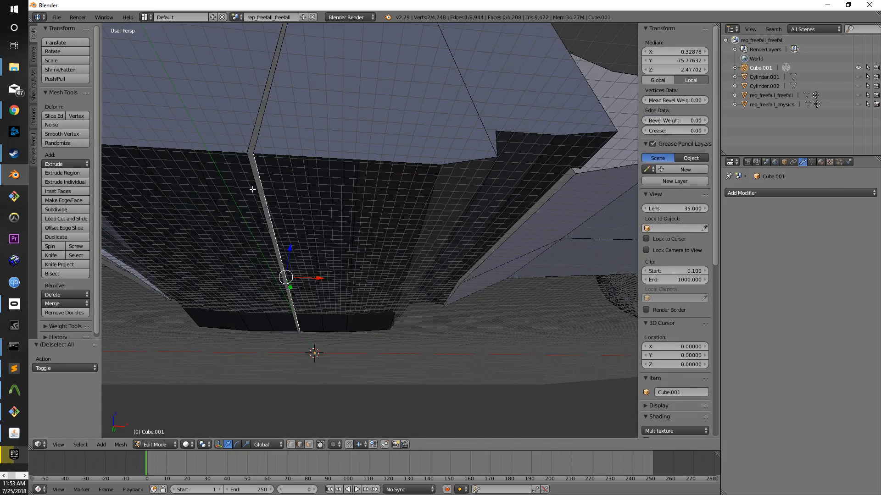
drag(318, 278, 315, 277)
middle_drag(314, 277, 289, 142)
right_click(241, 131)
drag(324, 207, 327, 208)
scroll(327, 207, down, 2)
Shift the upper seam edge on the nose front along X by about -0.658 and return to Object Mode.
middle_drag(328, 209, 330, 305)
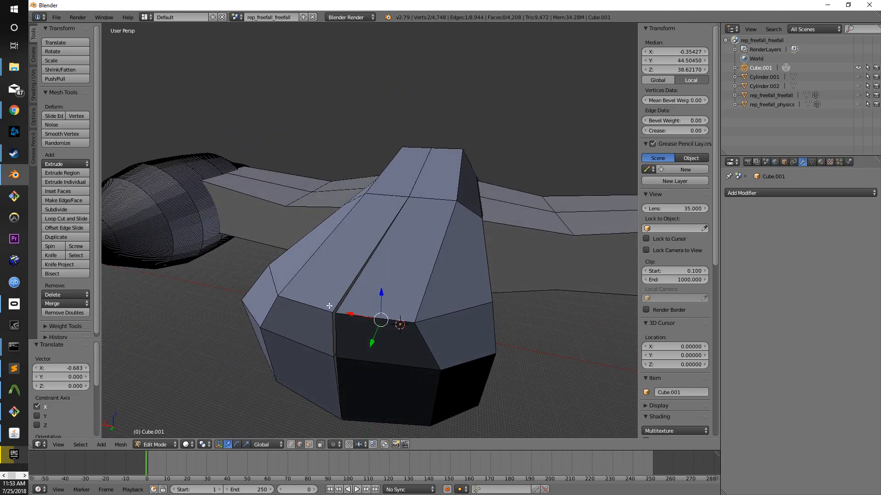
click(290, 444)
right_click(328, 355)
right_click(329, 312)
drag(307, 329, 309, 330)
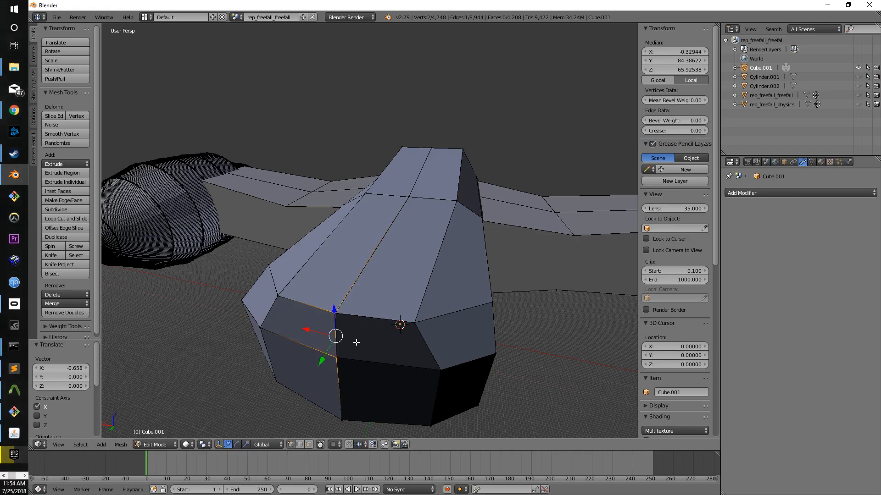
key(a)
scroll(413, 349, down, 3)
key(Tab)
Show Cylinder.001 and compare the pieces with the rep_freefall_freefall mesh, hiding that mesh again.
middle_drag(460, 347, 423, 327)
click(858, 95)
middle_drag(399, 250, 454, 248)
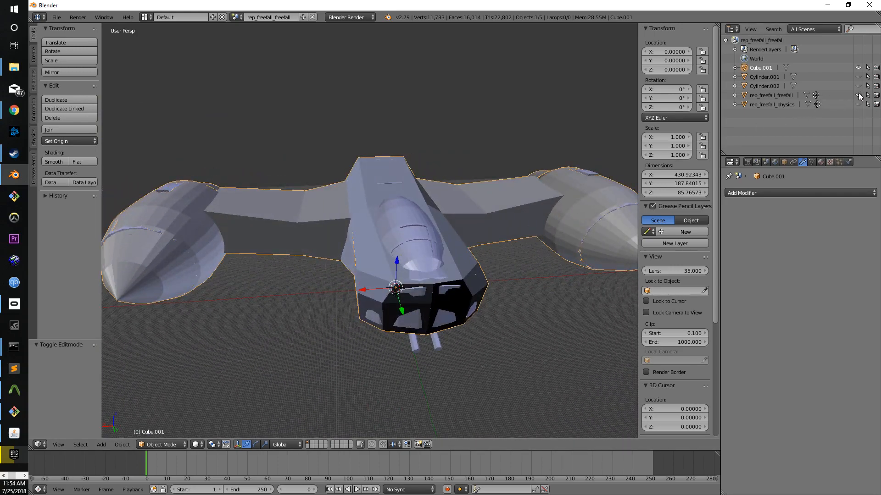
click(857, 95)
click(859, 77)
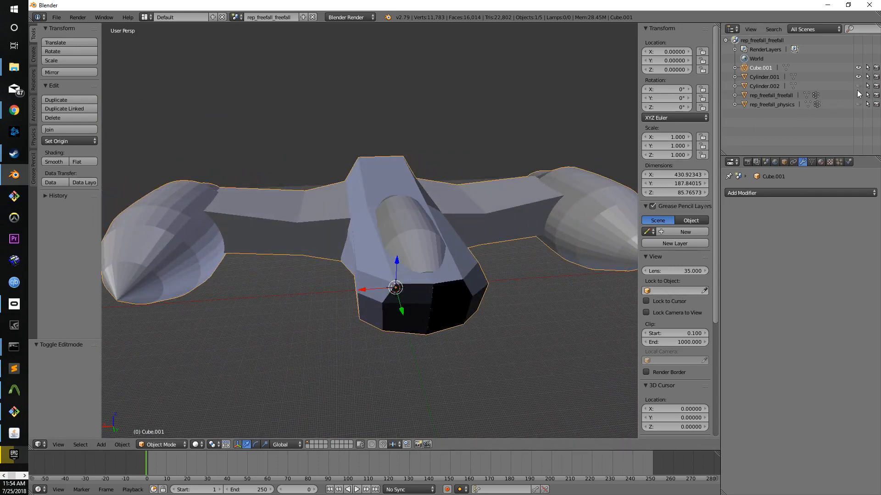
click(857, 95)
middle_drag(510, 231, 514, 174)
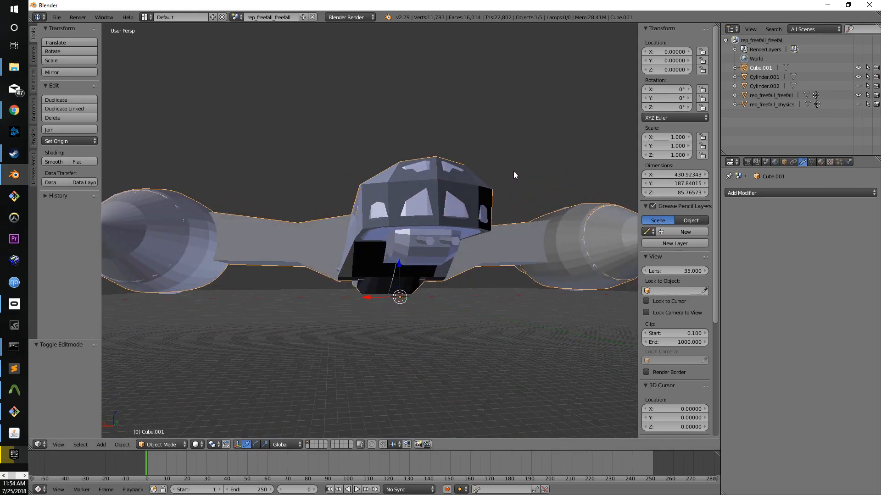
click(857, 95)
Show Cylinder.002 and check its fit against the rep_freefall_freefall mesh, leaving that mesh hidden.
click(858, 86)
middle_drag(517, 194, 500, 234)
click(860, 97)
mouse_move(328, 290)
middle_down()
mouse_move(291, 318)
mouse_move(316, 301)
middle_up()
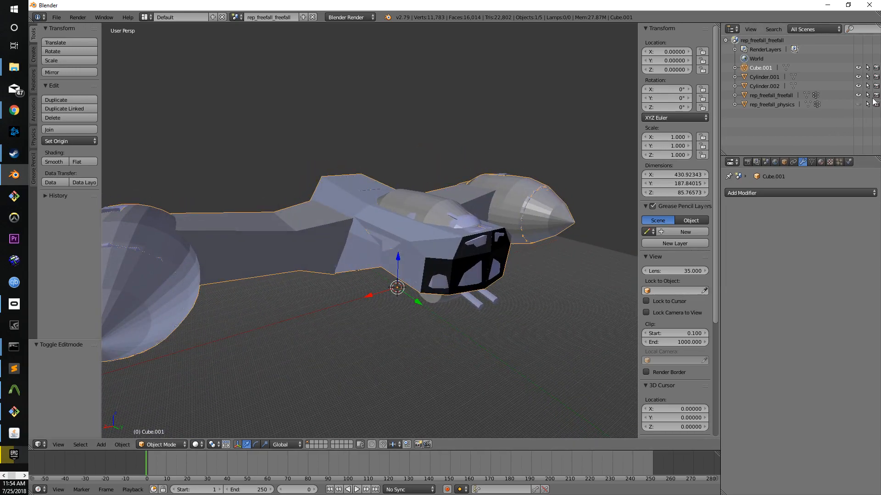
click(858, 95)
Join Cube.001, Cylinder.001 and Cylinder.002 into one object and give it smooth shading.
key(a)
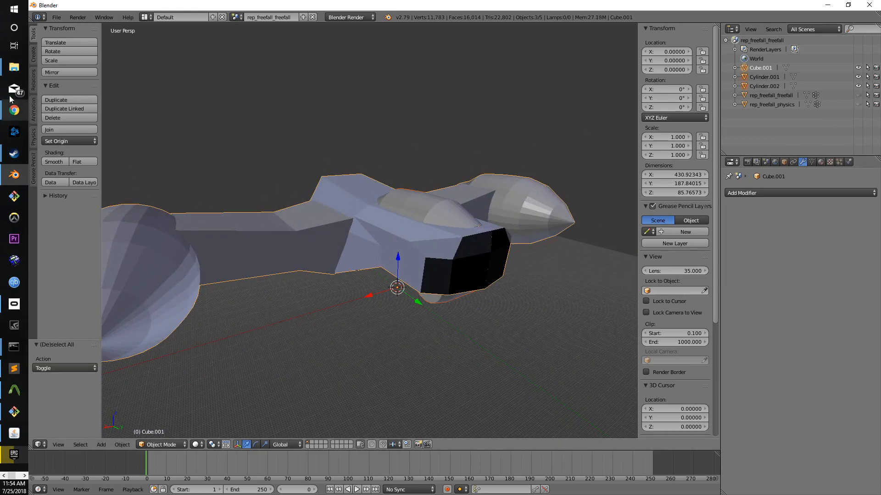
click(57, 18)
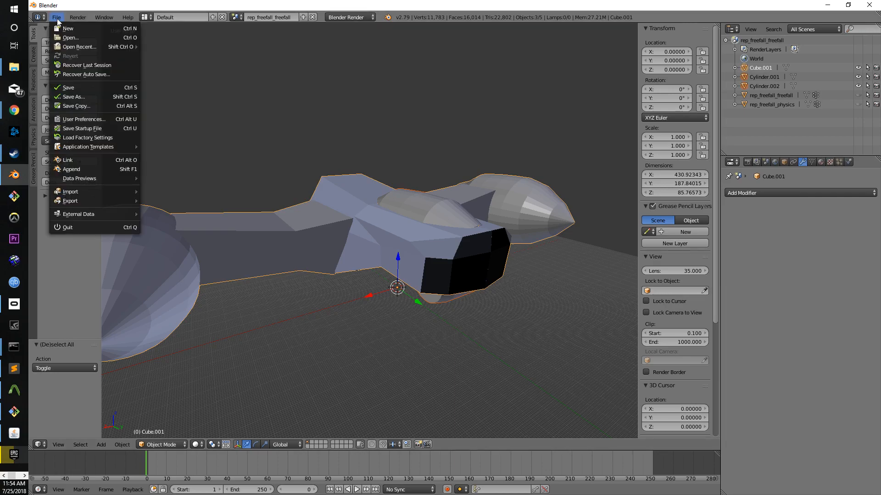
click(69, 129)
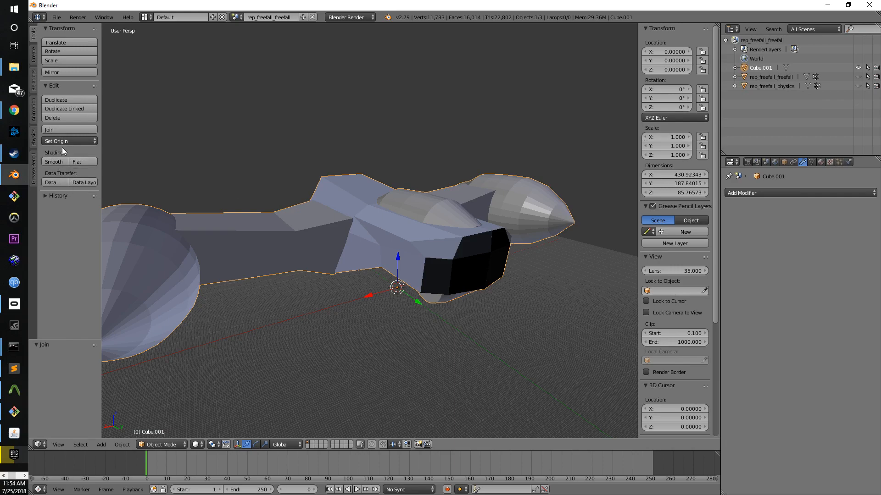
click(54, 161)
middle_drag(360, 275, 404, 276)
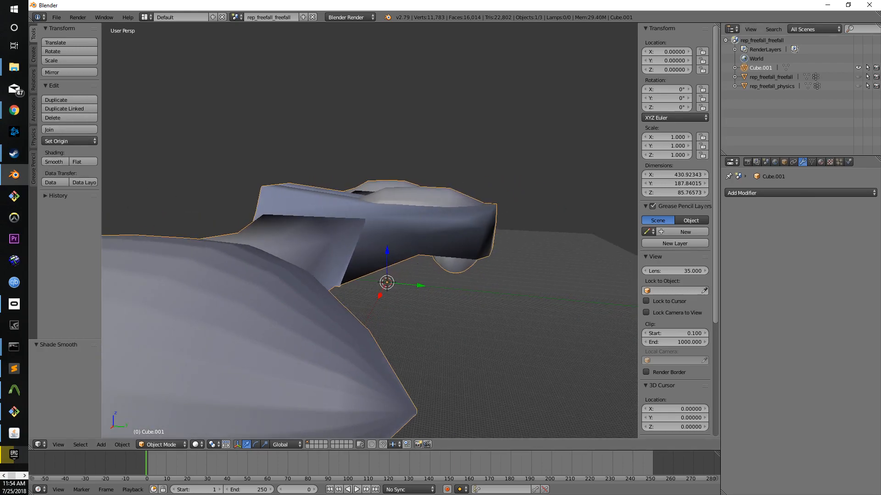
Compare the joined Cube.001 with rep_freefall_freefall, and select and show the rep_freefall_physics mesh.
click(858, 68)
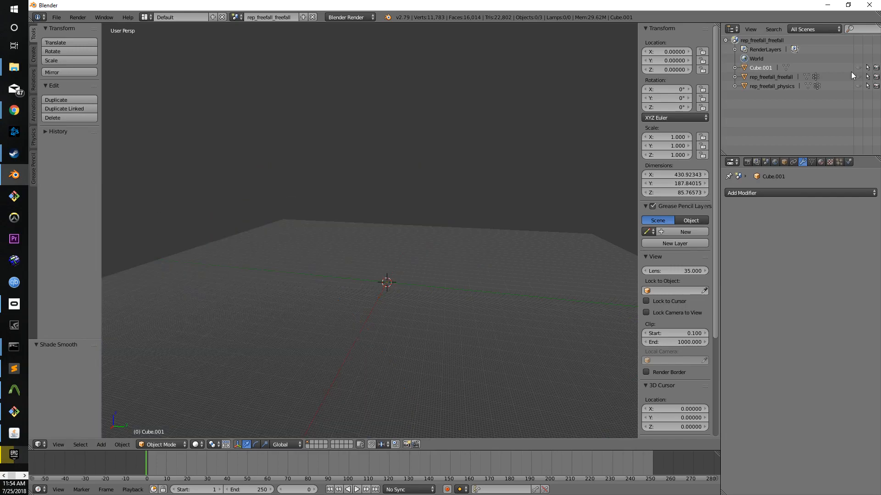
click(858, 77)
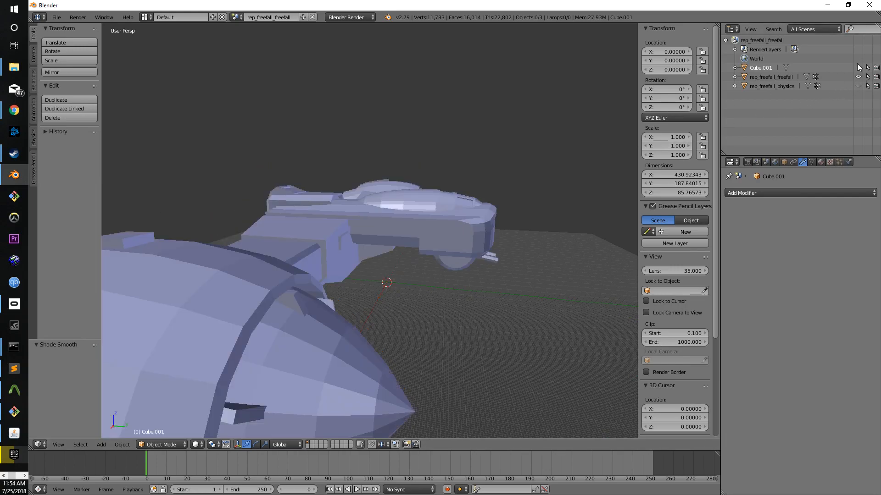
click(858, 68)
middle_drag(413, 284, 513, 213)
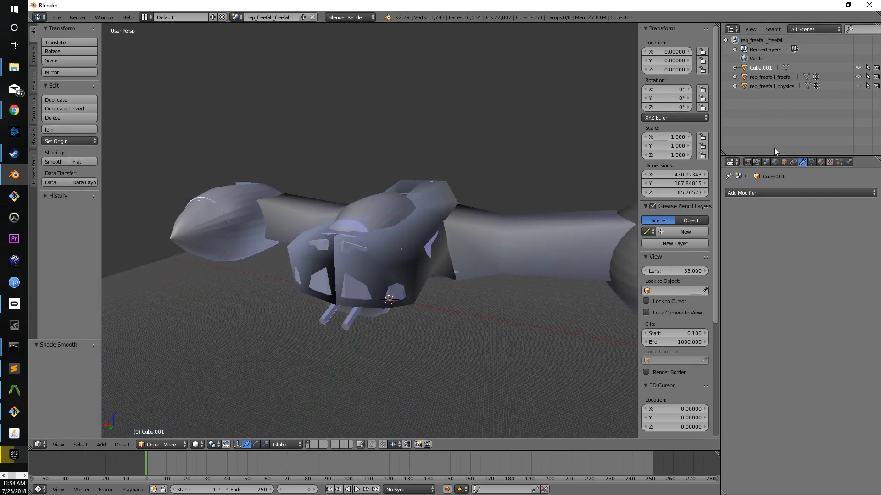
click(775, 86)
click(858, 86)
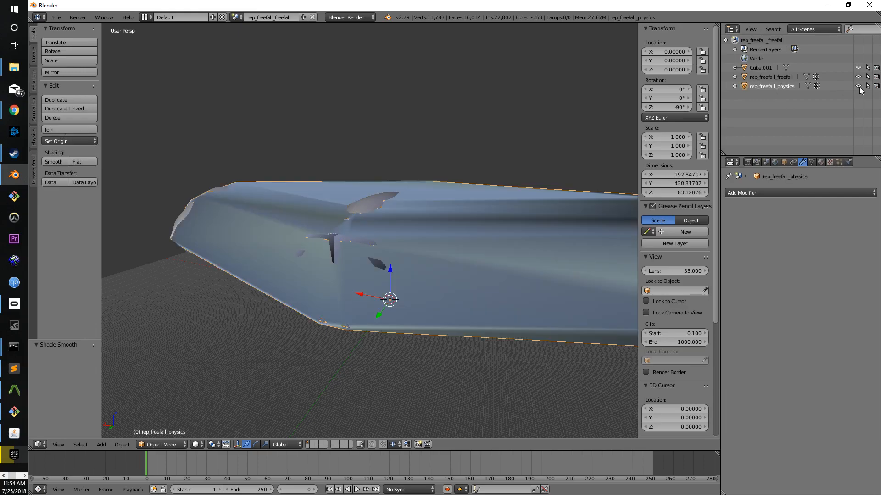
Inspect the rep_freefall_physics mesh in wireframe against the aircraft, restore solid shading and hide the mesh.
mouse_move(423, 210)
middle_down()
mouse_move(364, 230)
mouse_move(411, 230)
mouse_move(411, 266)
mouse_move(398, 289)
middle_up()
key(z)
key(s)
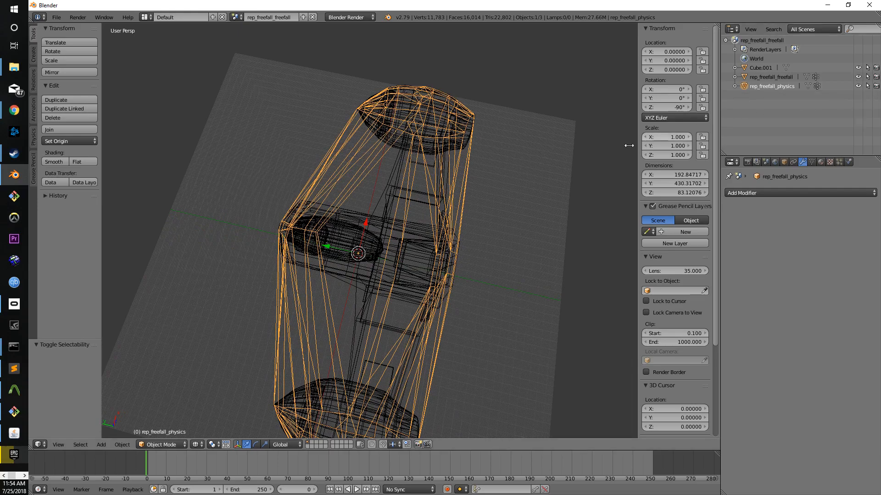
key(z)
click(866, 86)
click(858, 87)
middle_drag(441, 202, 466, 249)
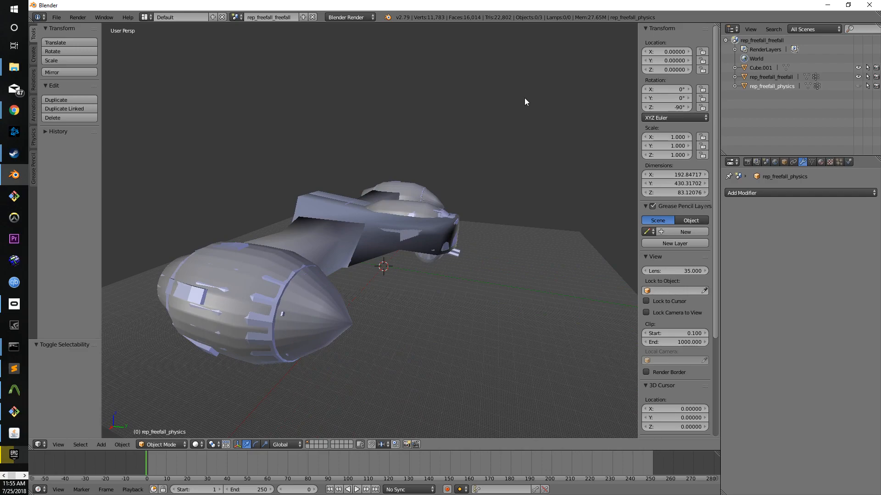
Copy the name of the old rep_freefall_physics object and rename that object rep_freefall_physics2.
double_click(785, 86)
click(790, 108)
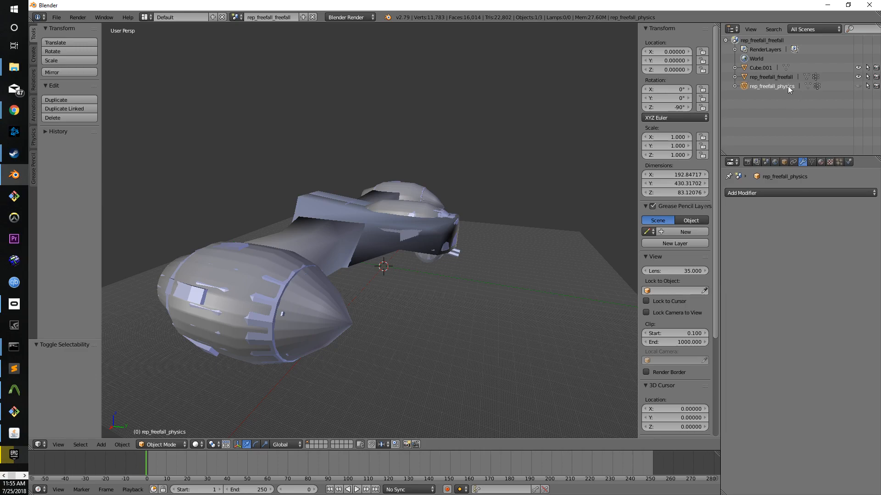
double_click(785, 86)
key(ctrl+c)
key(End)
text(2)
key(Return)
Rename the joined Cube.001 object rep_freefall_physics using the copied name.
click(769, 68)
double_click(768, 67)
key(ctrl+v)
key(Return)
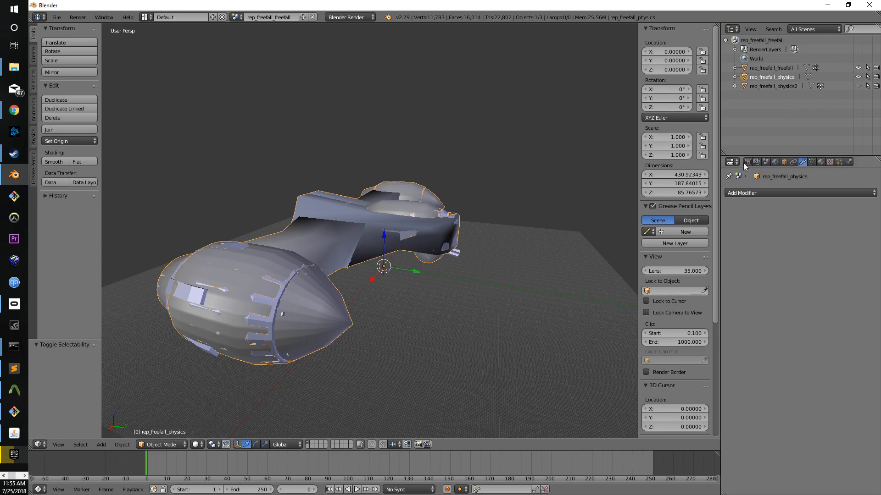
Set the scene's Source Engine export path to the freefall folder inside the bookmarked ships folder.
click(765, 162)
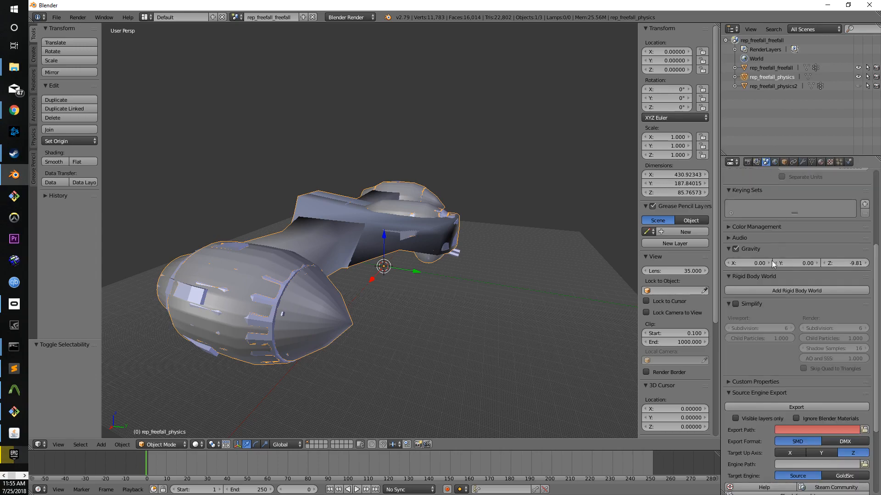
scroll(865, 367, down, 5)
click(865, 340)
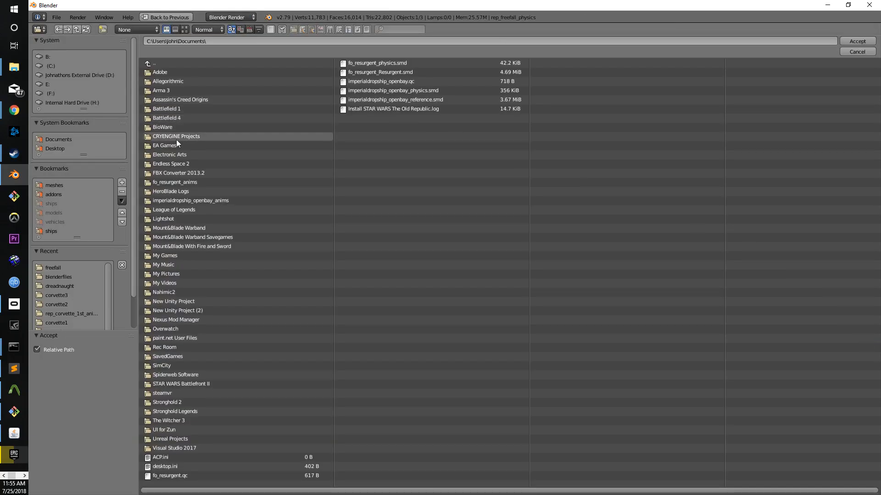
click(53, 232)
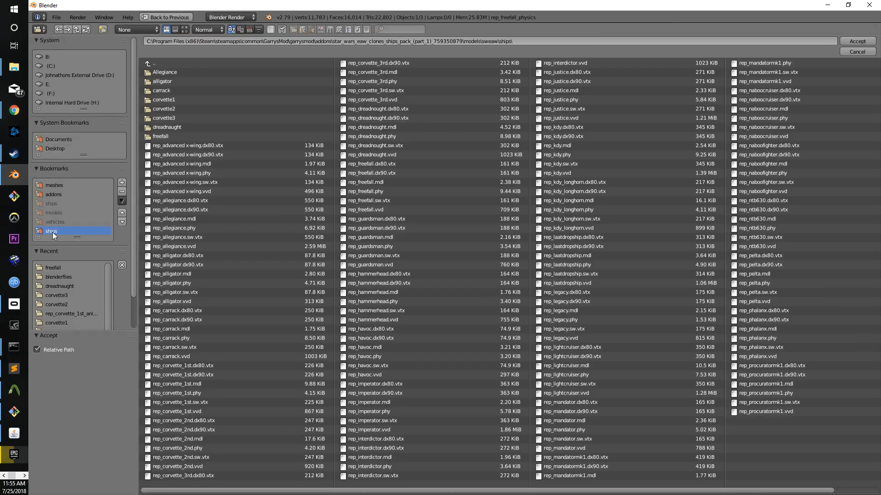
click(172, 136)
click(849, 41)
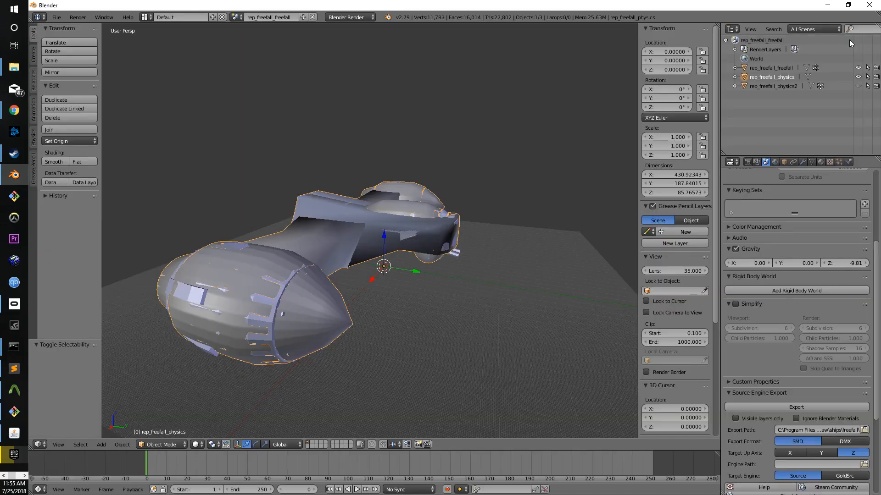
Export the rep_freefall_freefall and rep_freefall_physics meshes individually as SMD files.
click(783, 68)
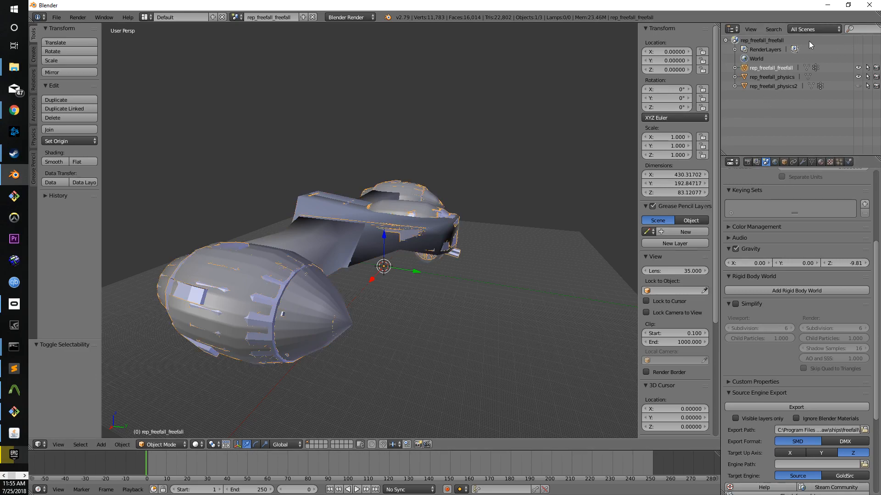
click(793, 406)
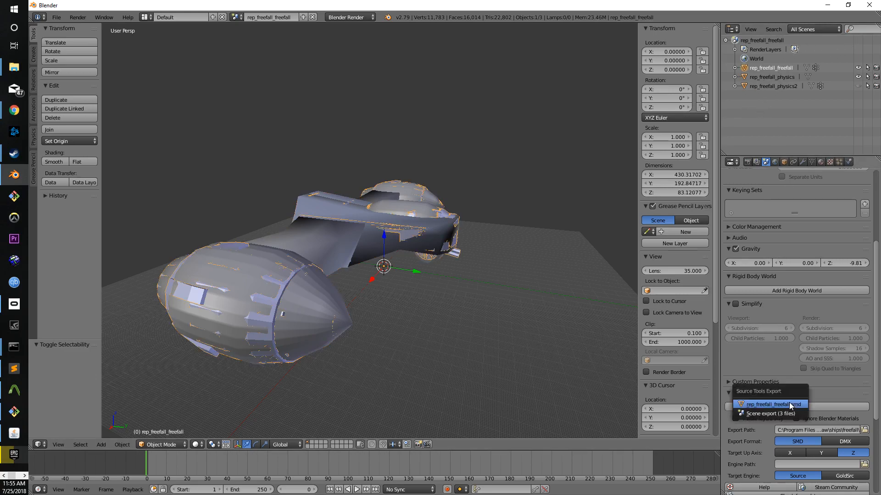
key(Return)
click(776, 78)
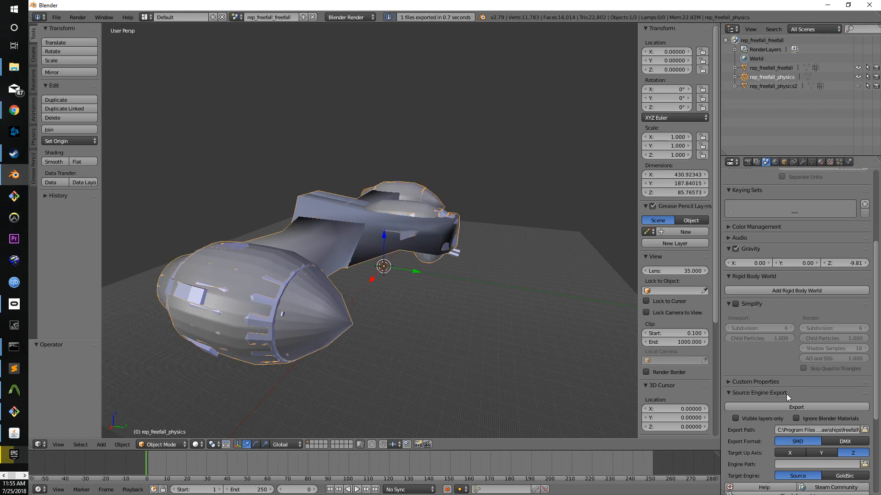
click(795, 410)
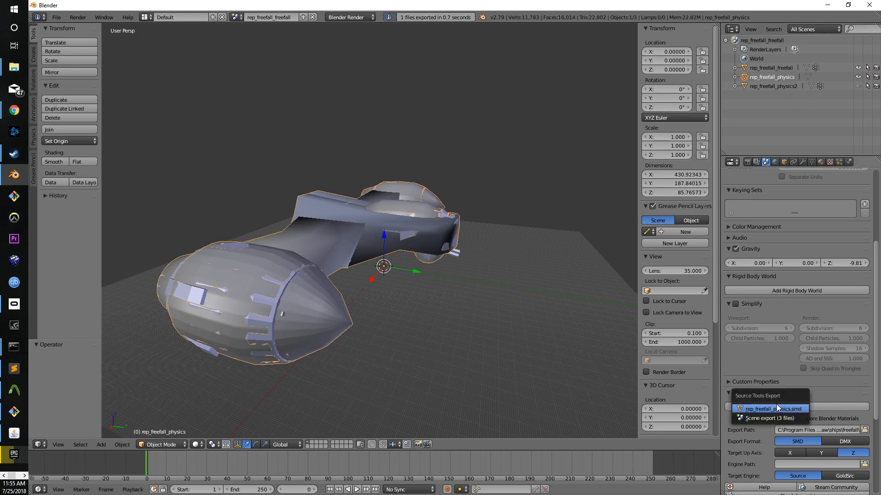
click(778, 409)
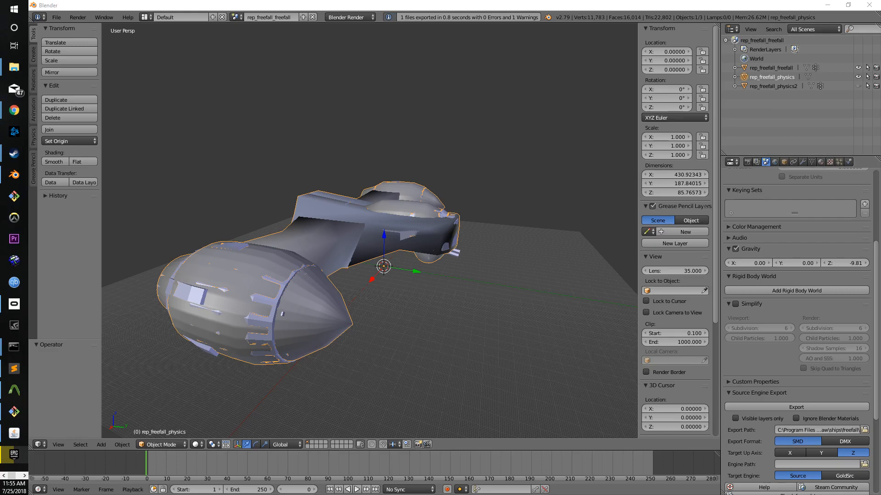
Switch to Crowbar and set the compile QC input to rep_freefall.qc in the ships\freefall folder.
key(alt+Tab)
click(118, 16)
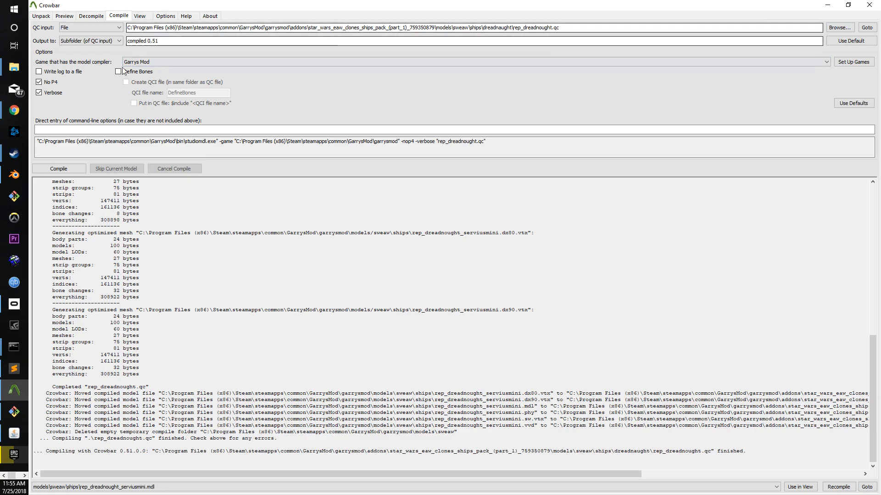
double_click(153, 41)
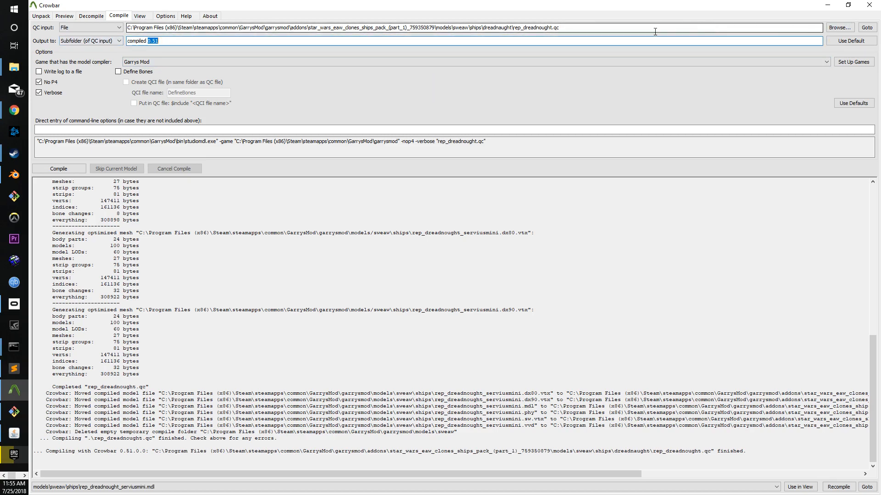
click(840, 27)
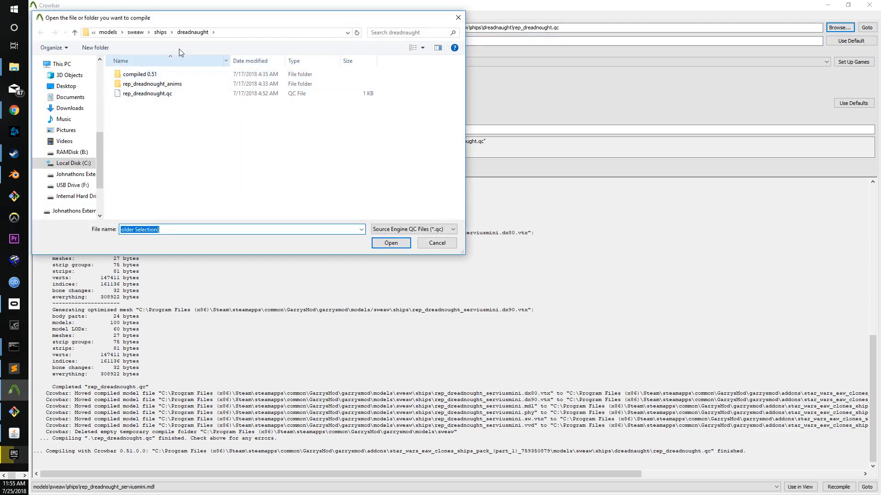
click(161, 32)
double_click(139, 141)
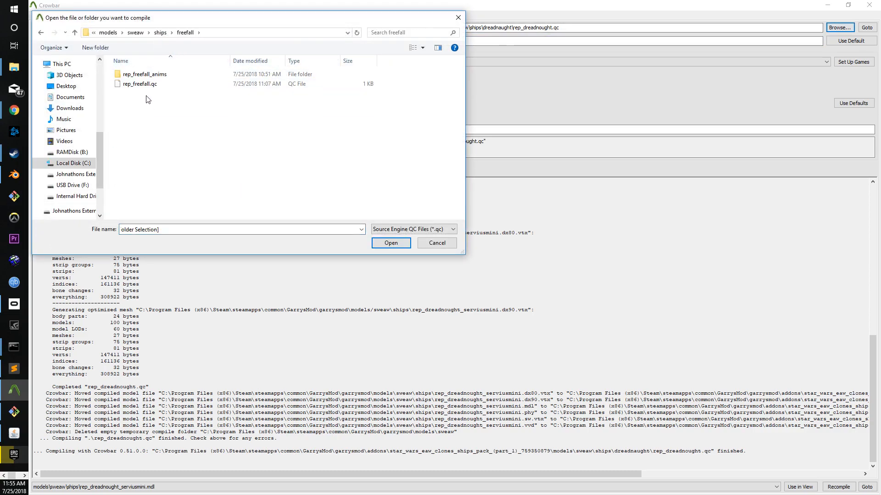
double_click(145, 84)
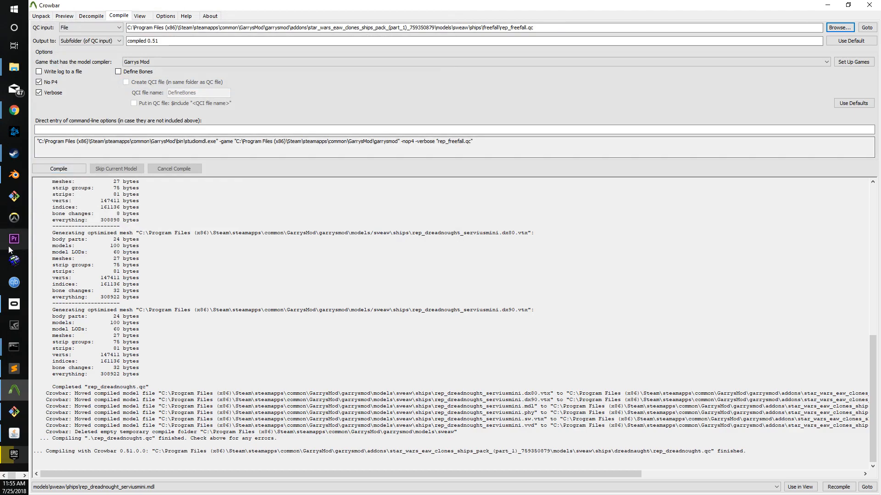
In Sublime Text, copy the concave option from rep_alligator.qc into the $collisionmodel block of rep_freefall.qc as $concave, and save.
click(12, 371)
click(516, 29)
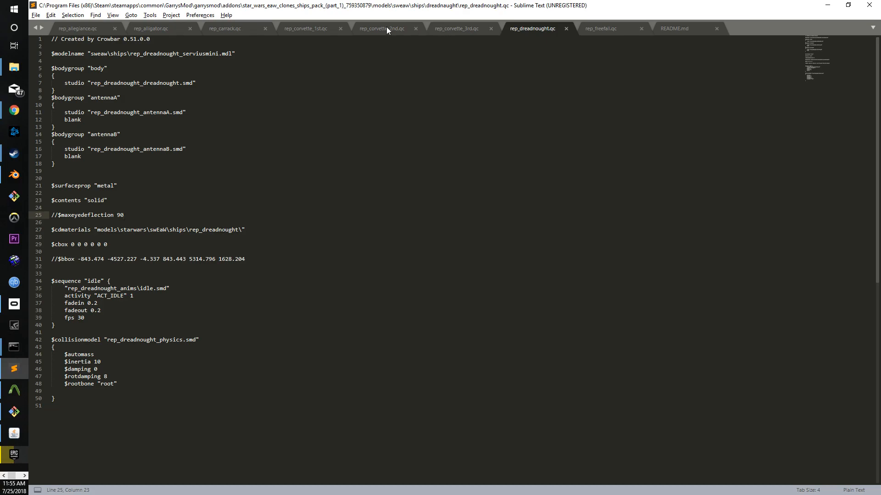
click(230, 25)
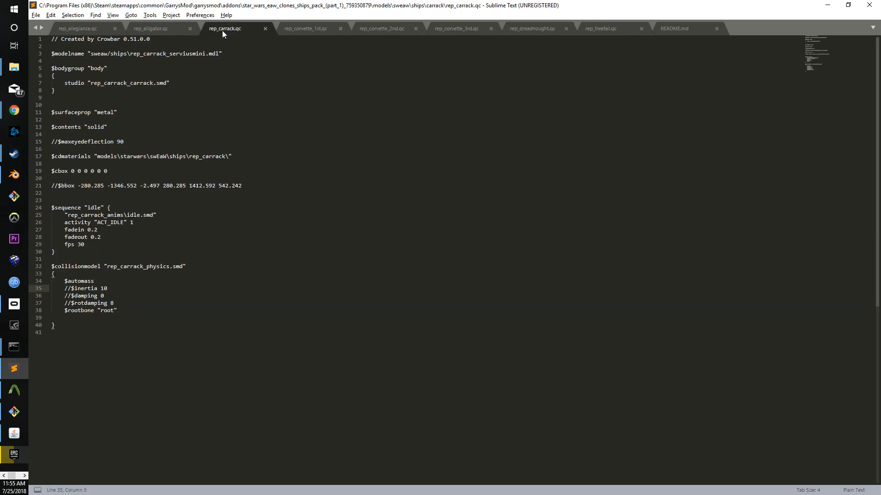
click(165, 26)
drag(91, 325, 71, 325)
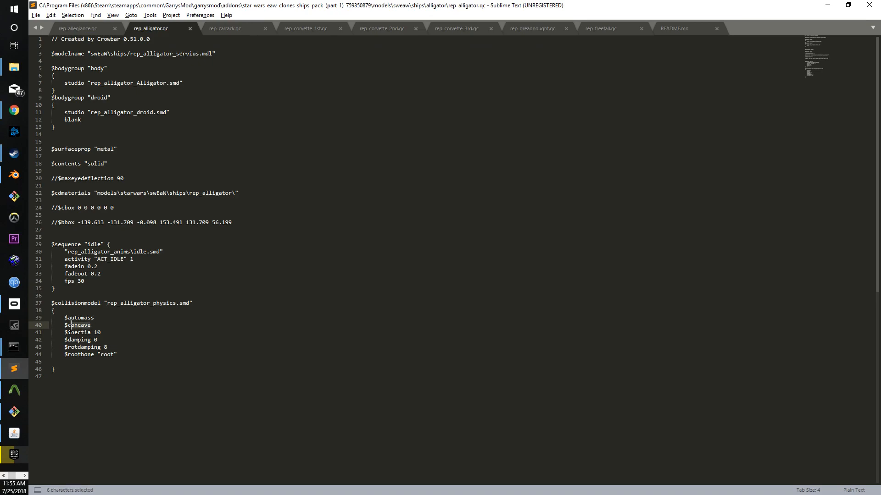
key(ctrl+c)
click(600, 28)
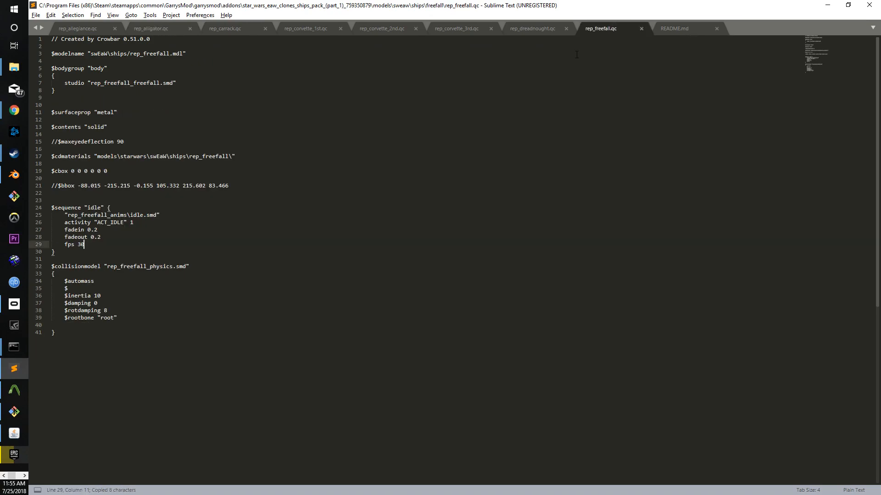
drag(72, 290, 64, 290)
key(ctrl+v)
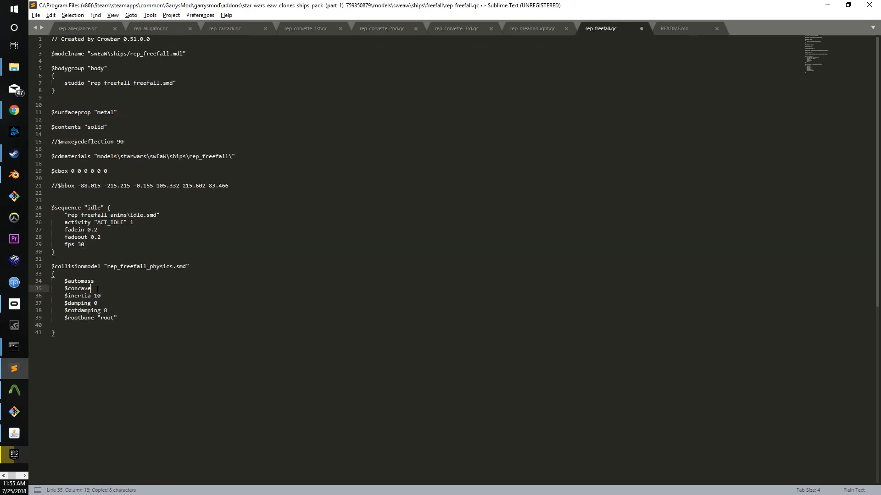
key(ctrl+s)
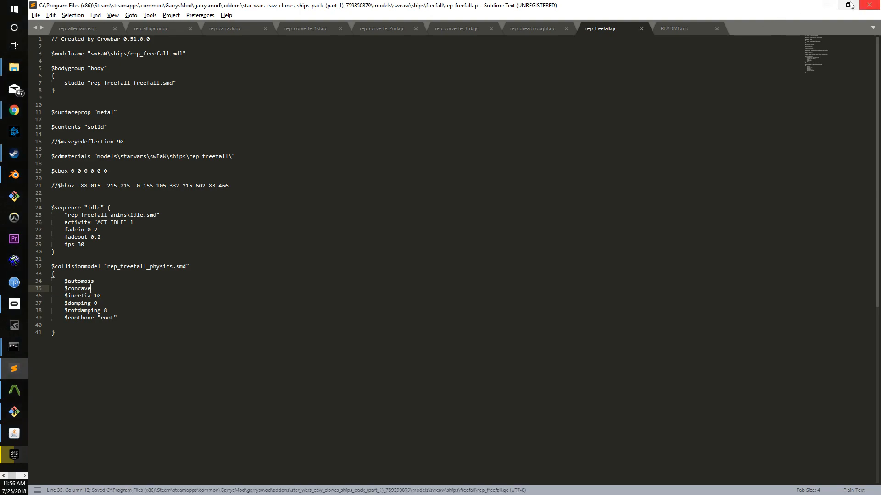
Return to Crowbar and compile rep_freefall.qc.
click(829, 5)
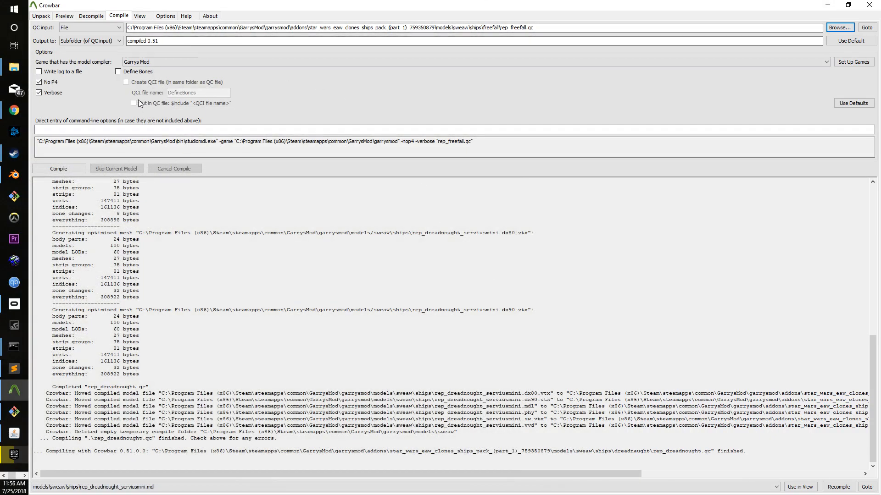
click(59, 169)
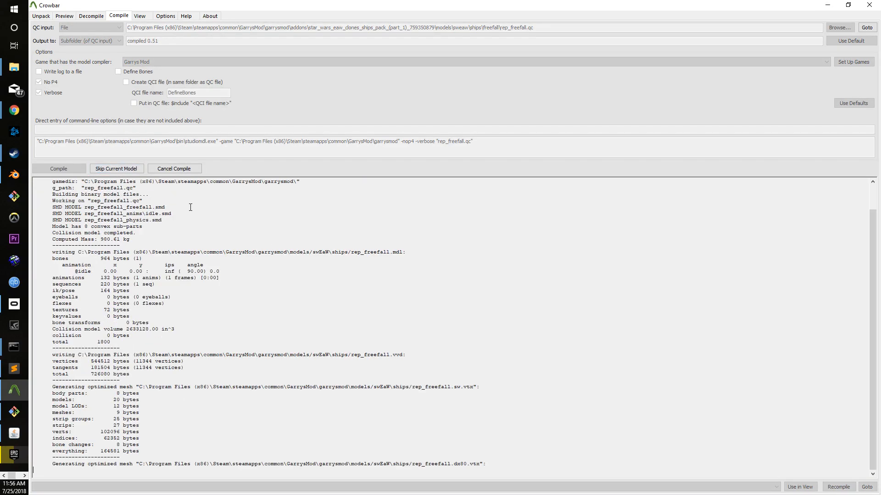
In Sublime Text, change the $modelname in rep_freefall.qc to rep_freefall_servius.mdl and save the file.
key(alt+Tab)
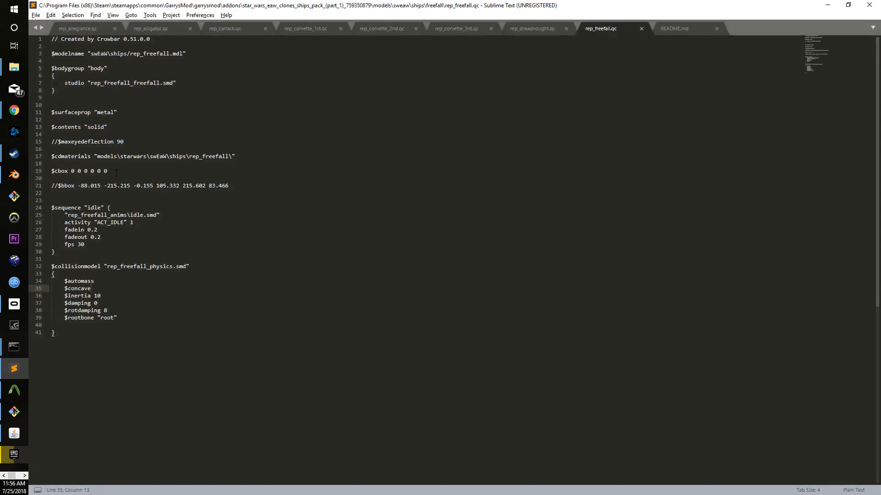
click(171, 53)
text(_)
text(serv)
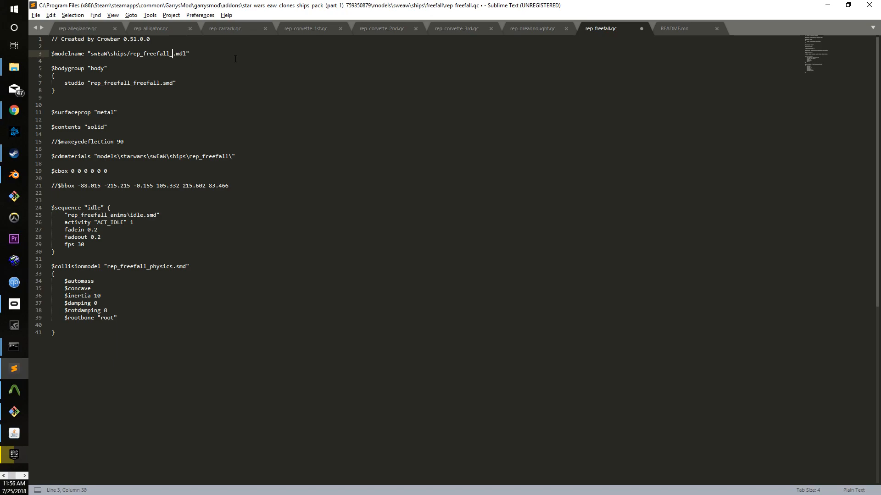
text(ius)
key(ctrl+s)
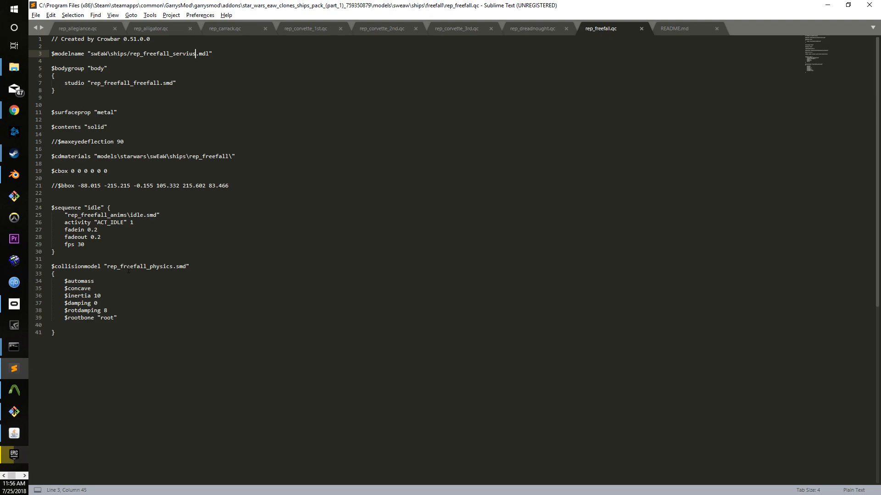
click(185, 231)
key(ctrl+s)
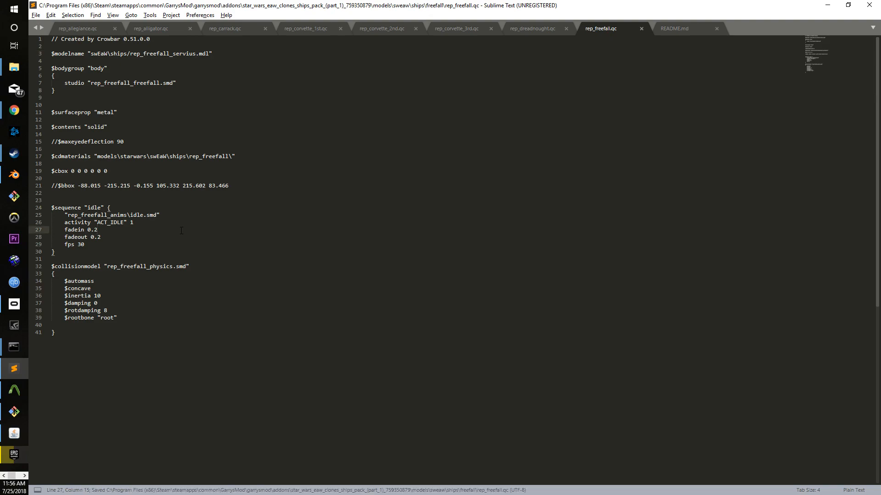
Review Crowbar's compile log, and delete the compiled rep_freefall files from compiled 0.51\models\sweaw\ships in File Explorer.
key(alt+Tab)
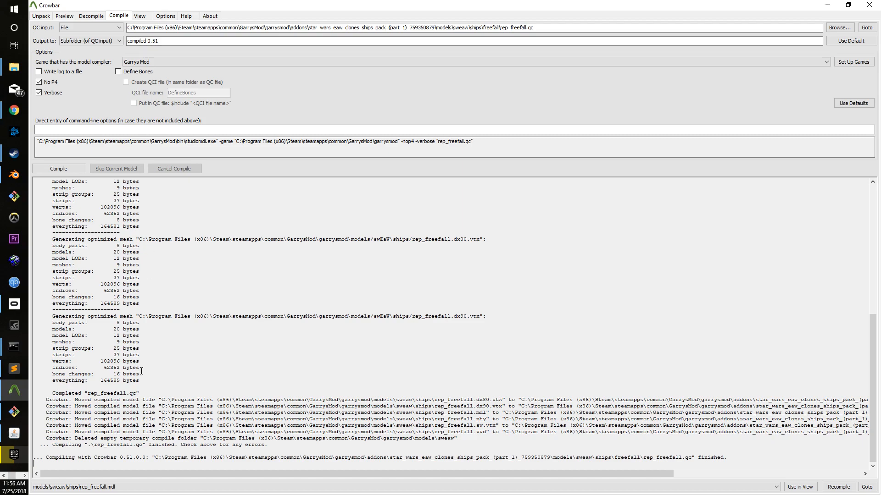
scroll(140, 368, up, 20)
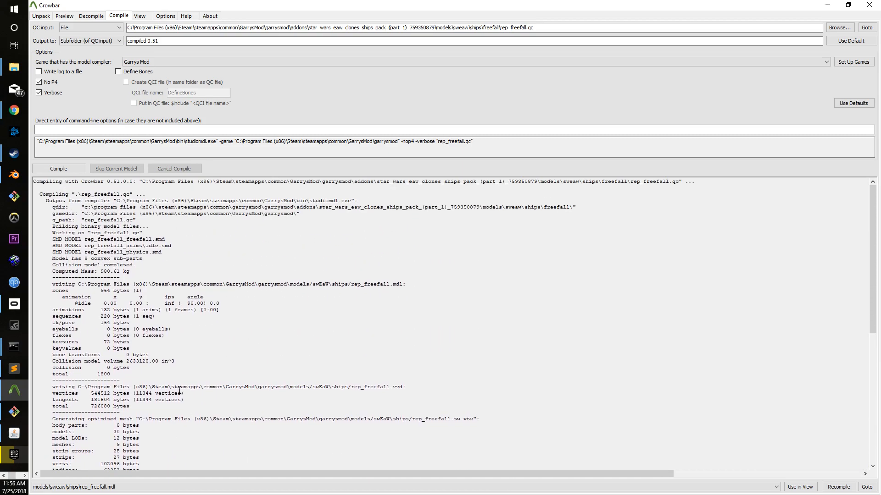
mouse_move(14, 67)
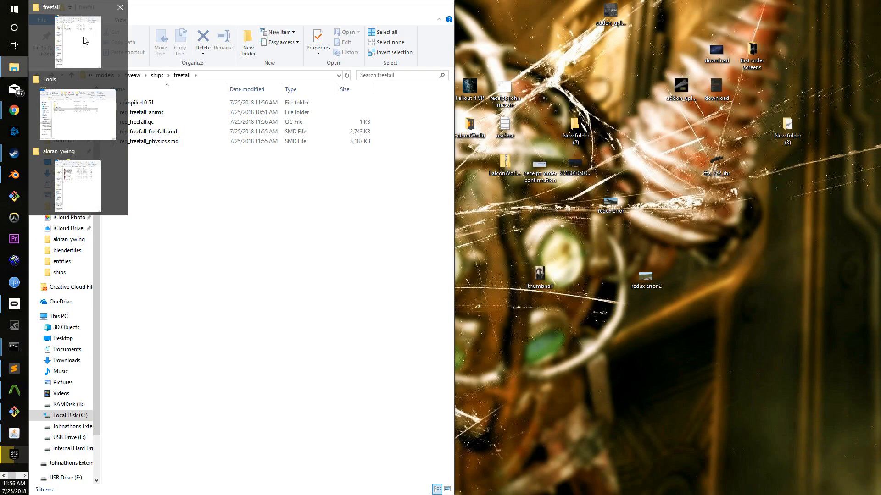
click(83, 41)
double_click(144, 102)
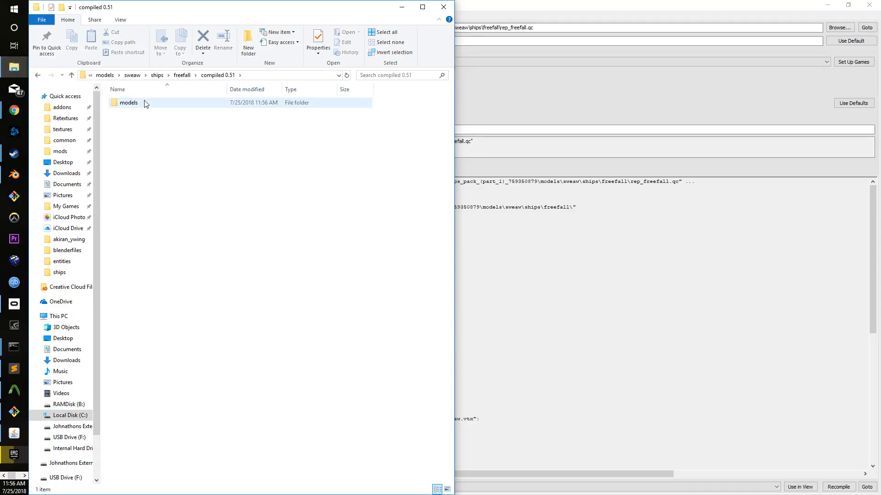
double_click(145, 103)
double_click(144, 103)
double_click(144, 104)
drag(152, 174, 158, 109)
right_click(164, 114)
click(200, 244)
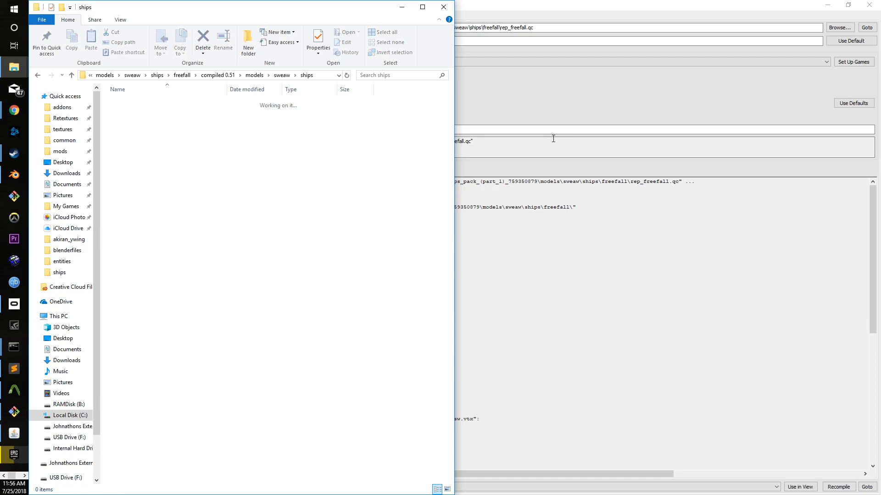
Switch to Crowbar and compile rep_freefall.qc again, and bring up the Steam game library meanwhile.
click(548, 142)
click(59, 169)
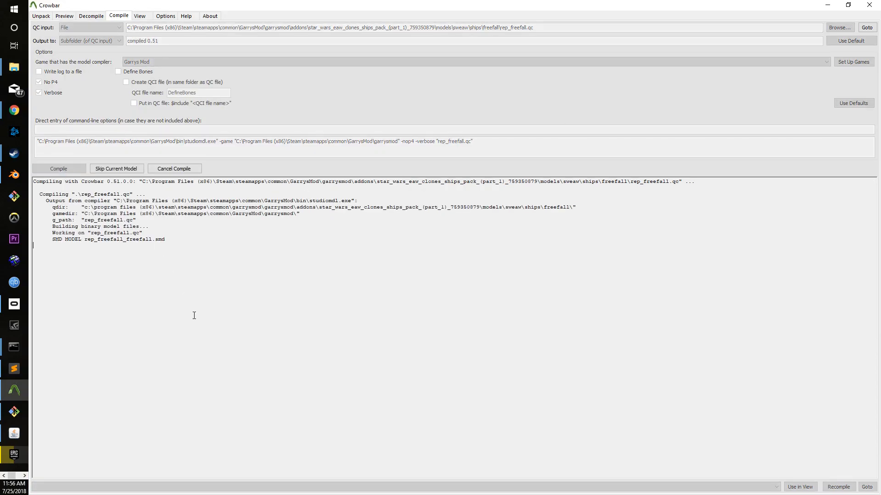
right_click(14, 153)
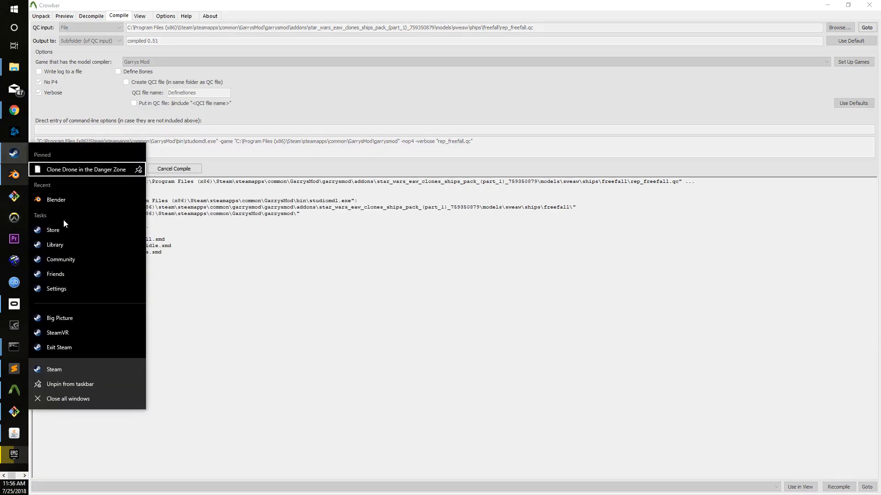
click(71, 244)
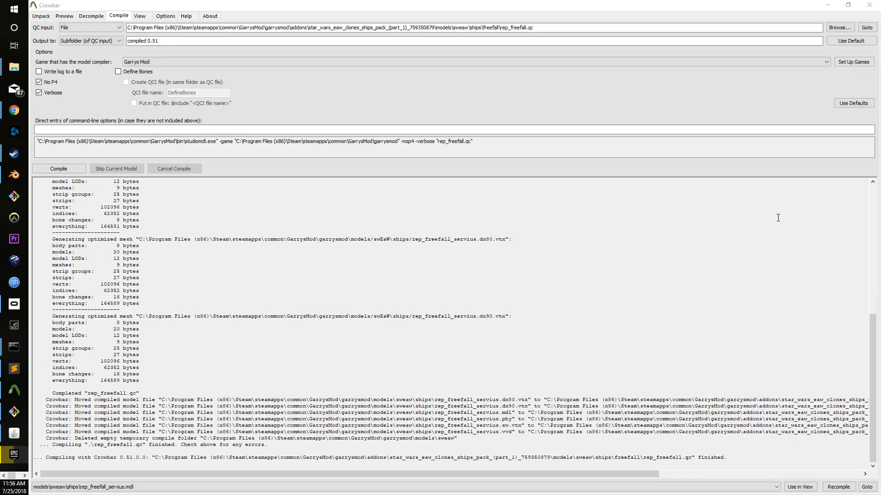
Check the convex sub-parts line at the start of Crowbar's compile log.
scroll(412, 333, up, 13)
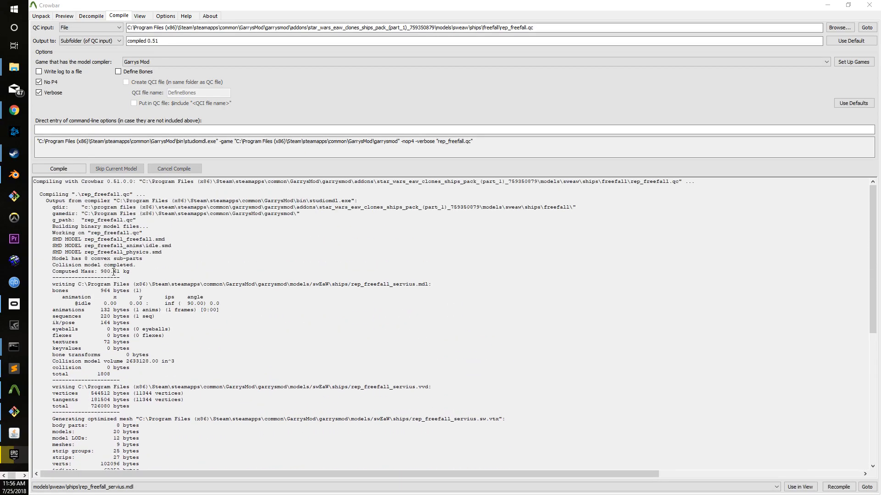
drag(83, 259, 90, 258)
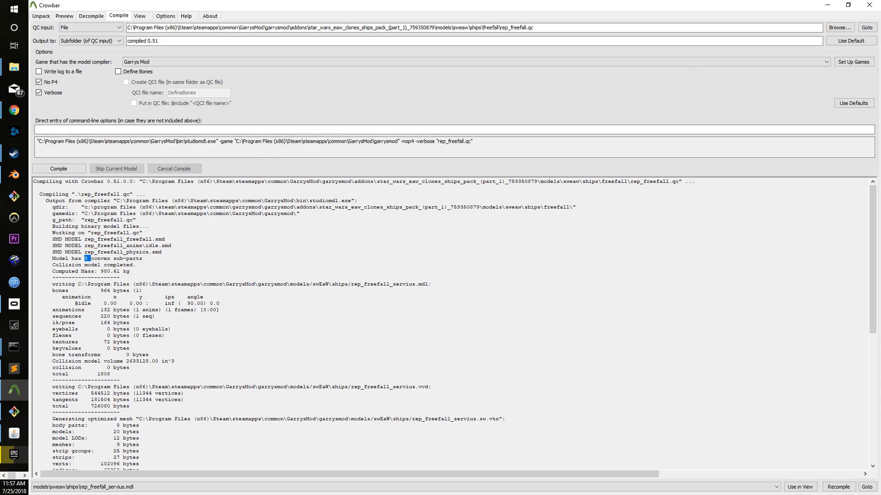
Switch to Garry's Mod and start a single-player Sandbox game on gm_flatgrass.
key(alt+Tab)
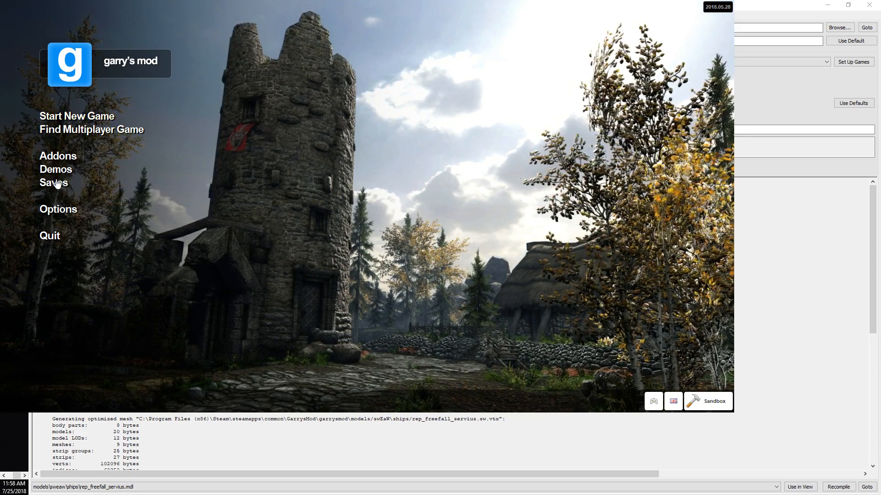
drag(161, 5, 264, 34)
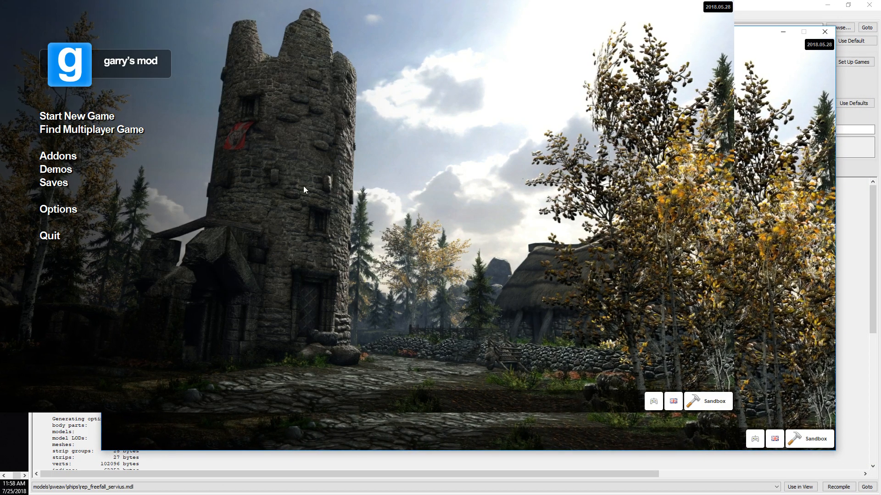
drag(265, 32, 880, 94)
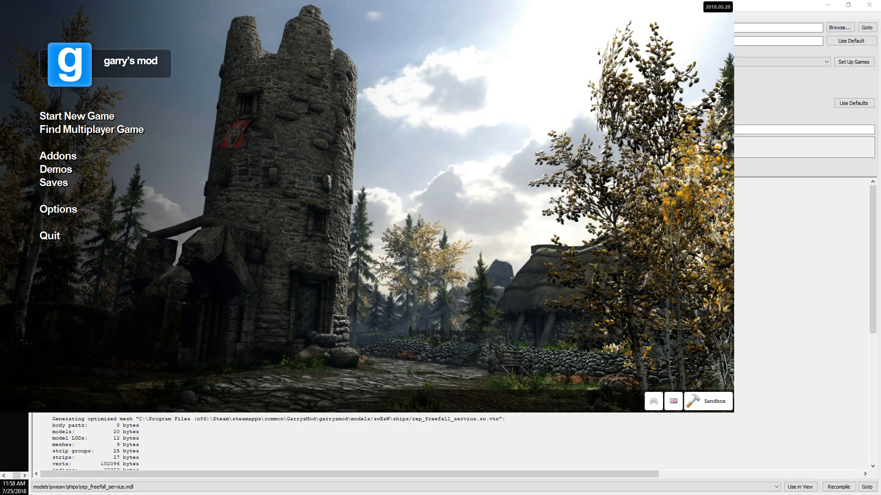
click(76, 116)
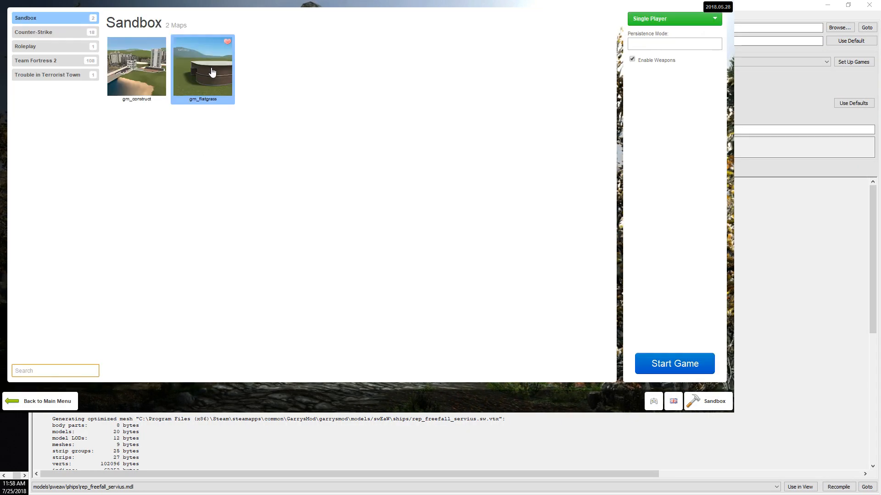
key(Escape)
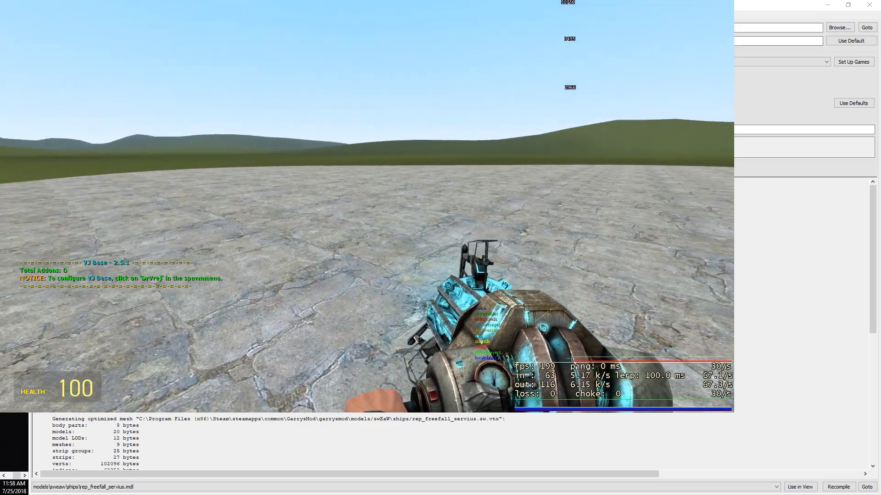
In the spawn menu, browse the legacy addons and show the models of star_wars_eaw_clones_ships_pack_(part_1).
key(q)
click(216, 30)
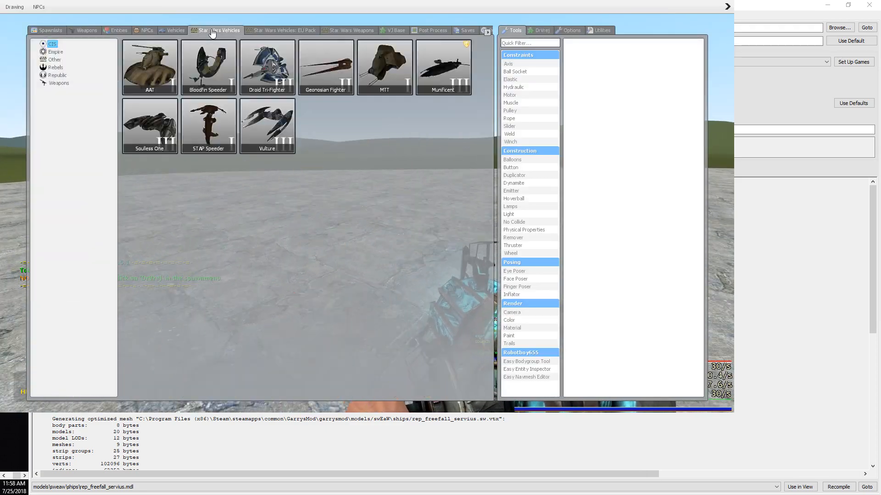
click(48, 30)
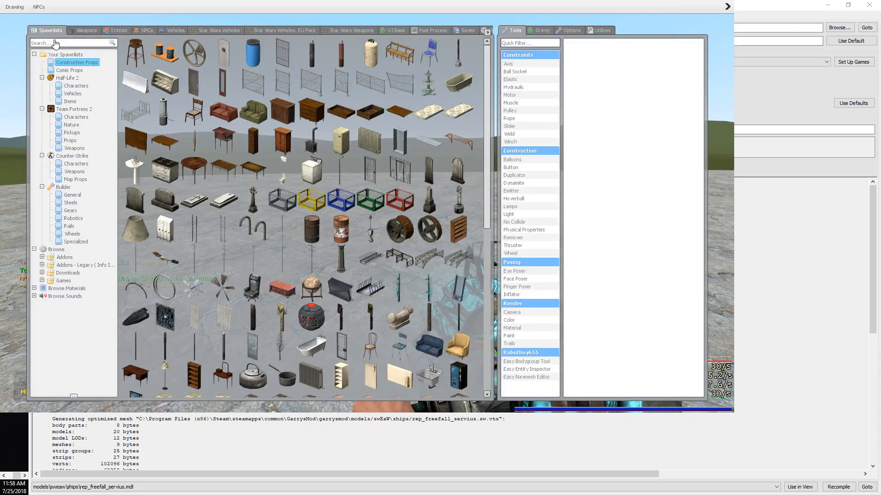
click(42, 266)
drag(119, 270, 172, 271)
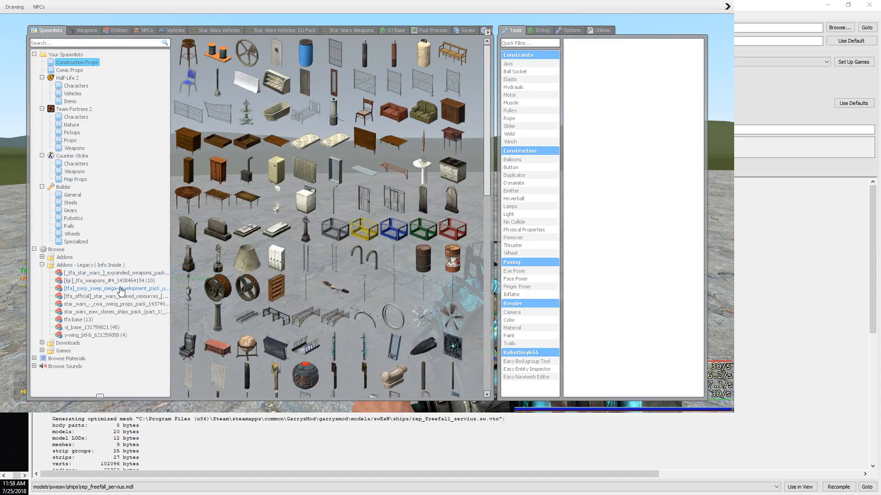
click(120, 312)
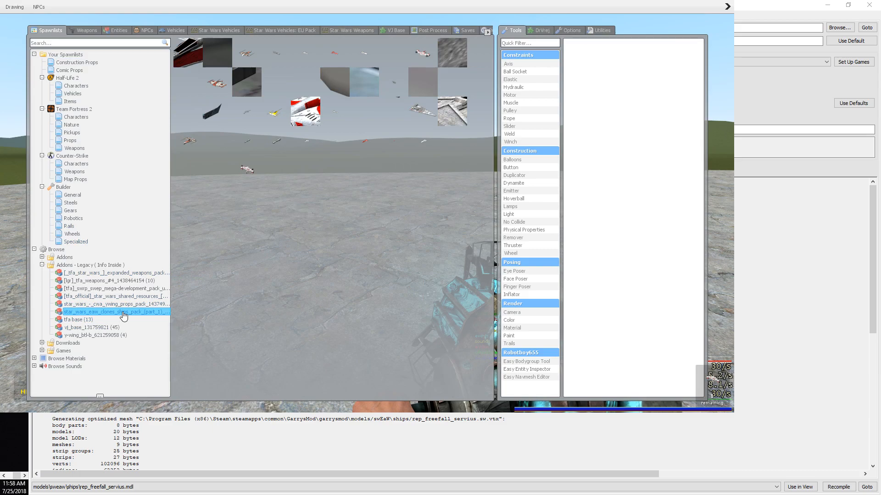
Widen the addon list and spawn the original white-and-red twin-engine ship from the clones ships pack.
drag(169, 272, 227, 271)
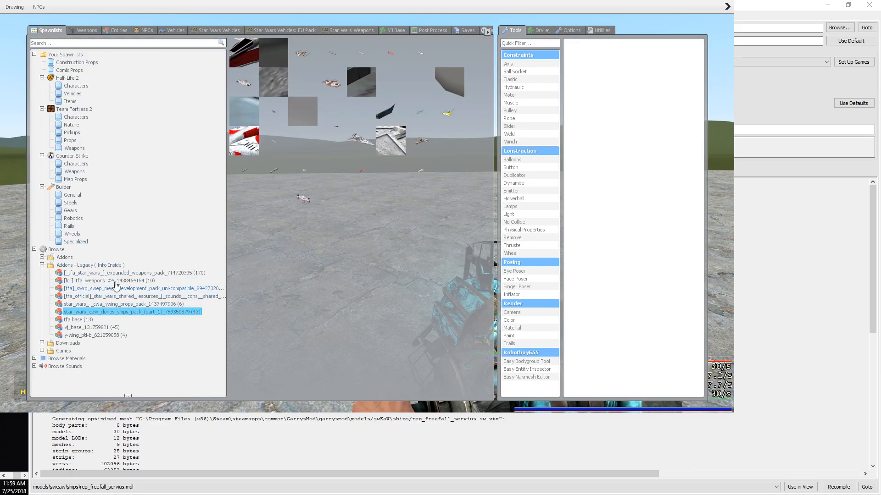
click(111, 266)
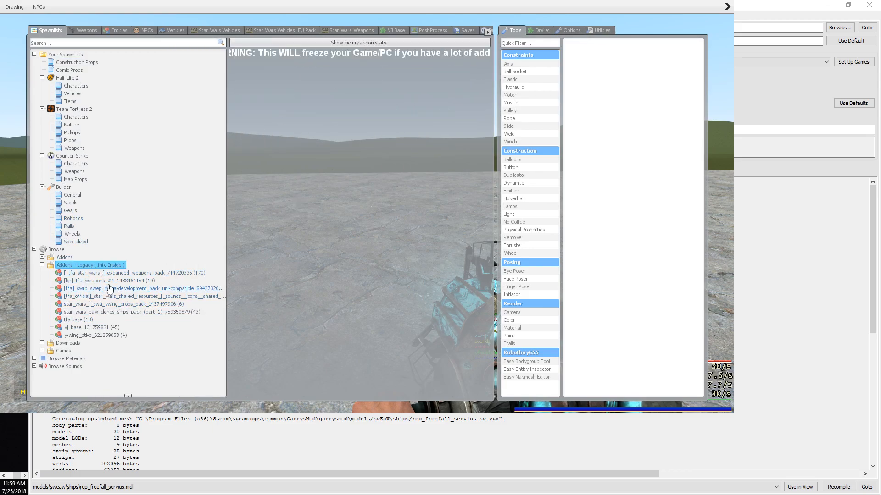
click(107, 313)
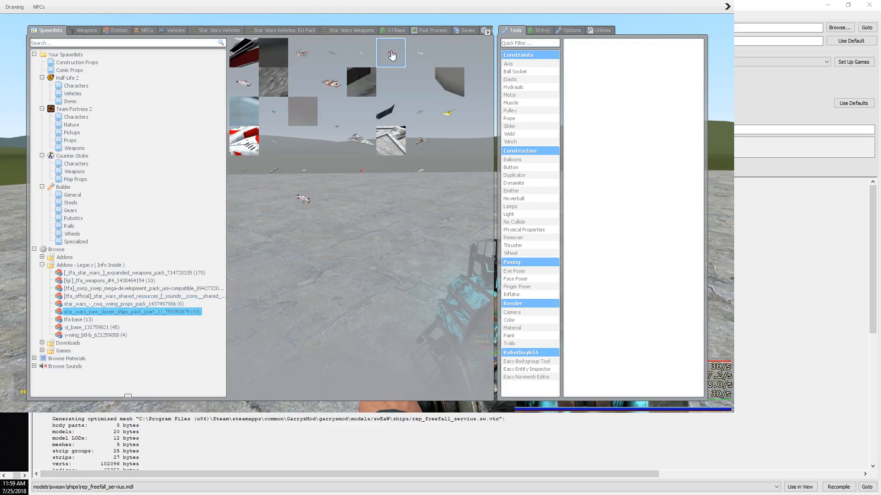
click(246, 86)
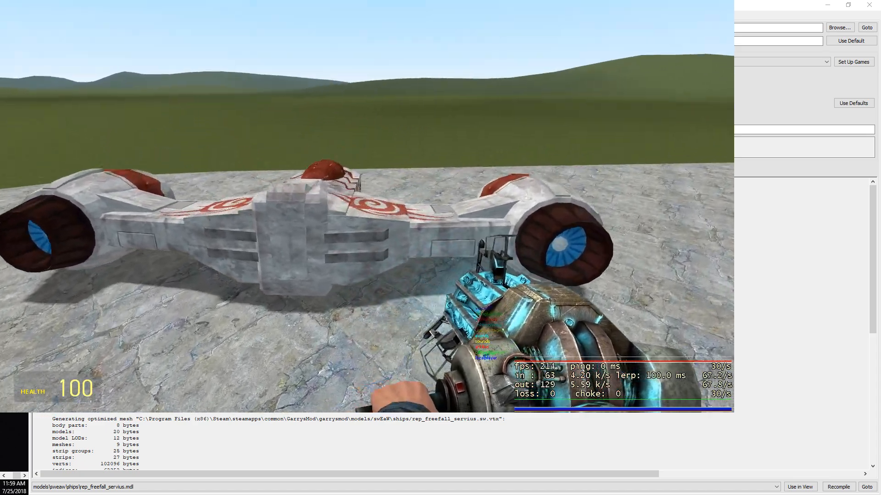
key(q)
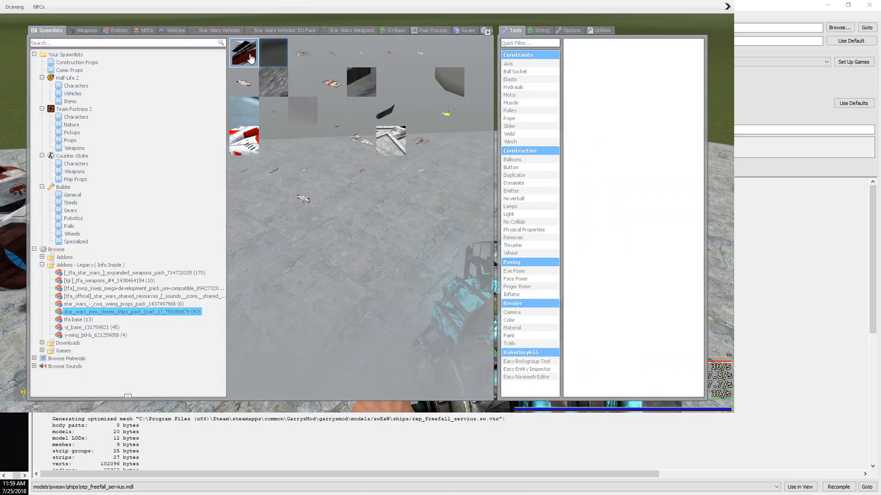
click(250, 58)
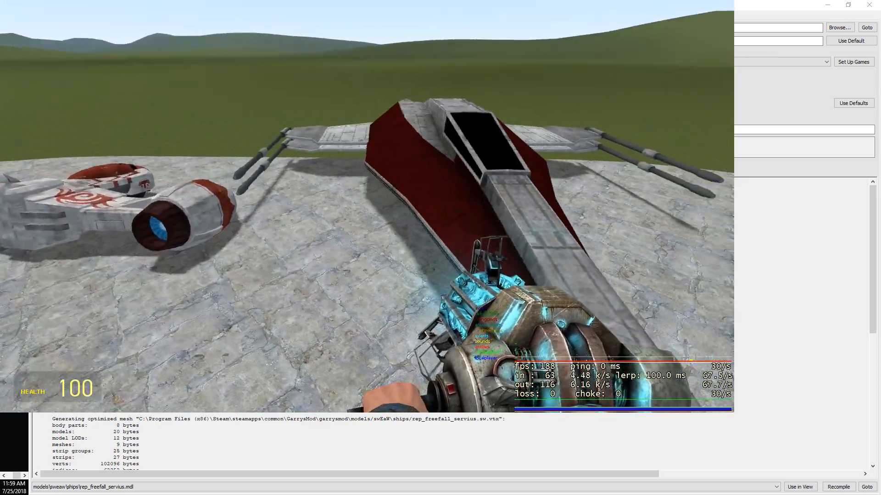
click(367, 206)
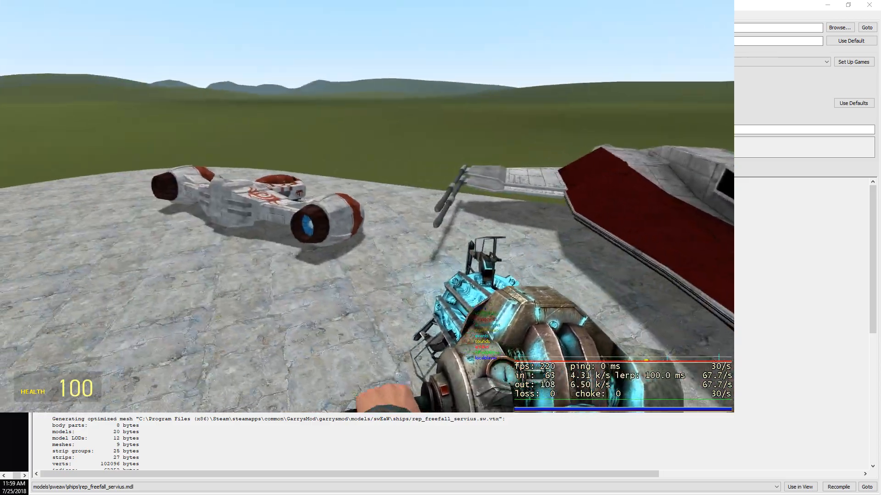
click(367, 207)
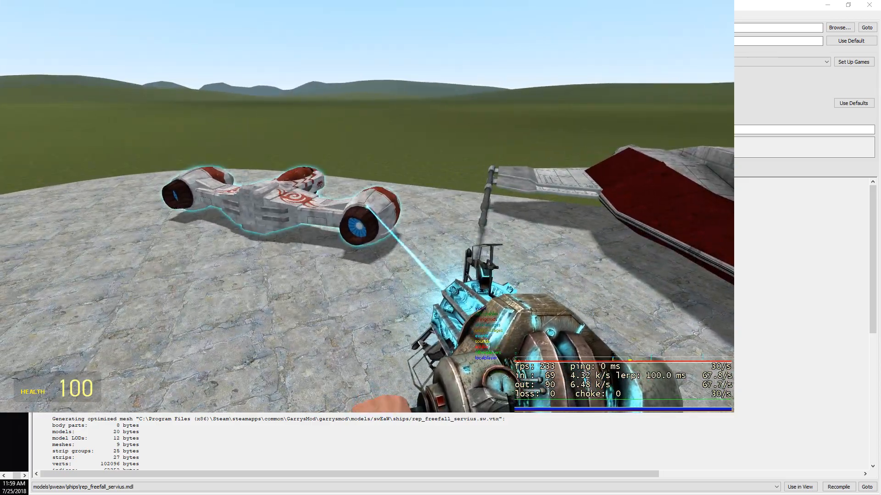
key(d)
key(s)
key(w)
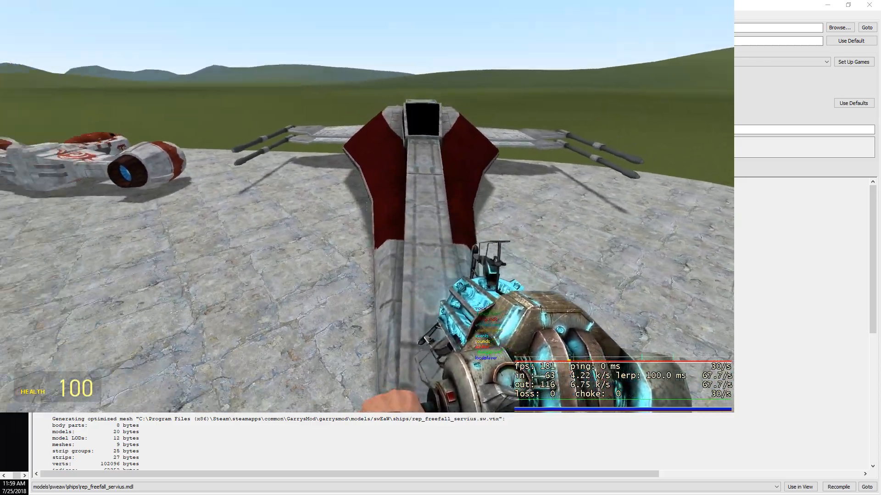
key(a)
key(s)
key(w)
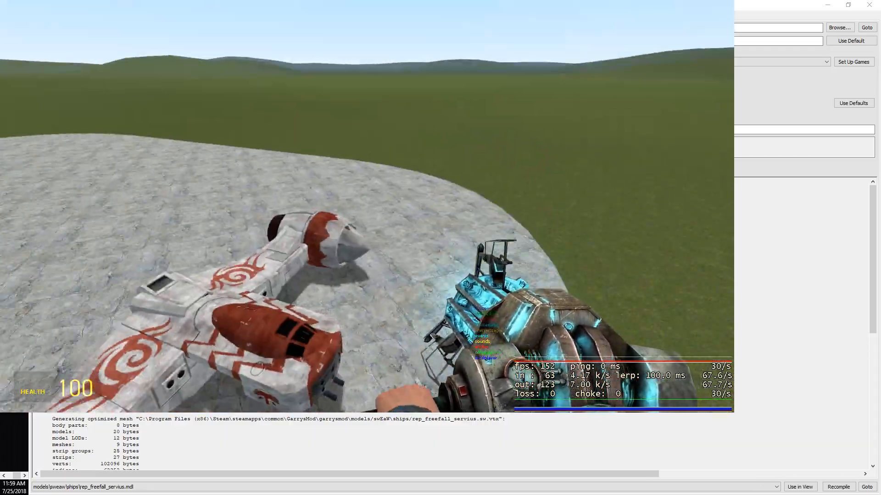
key(z)
Spawn the last ship model in the clones ships pack and lift it nose-down with the physics gun.
key(q)
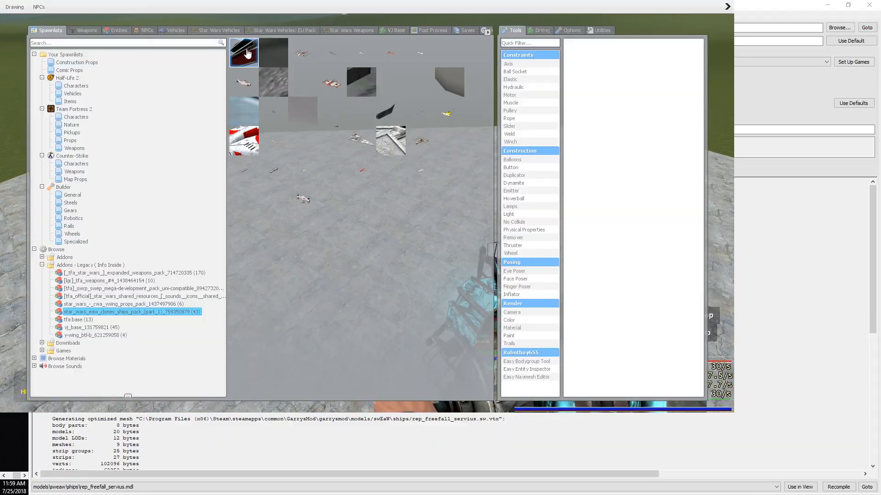
click(248, 55)
key(q)
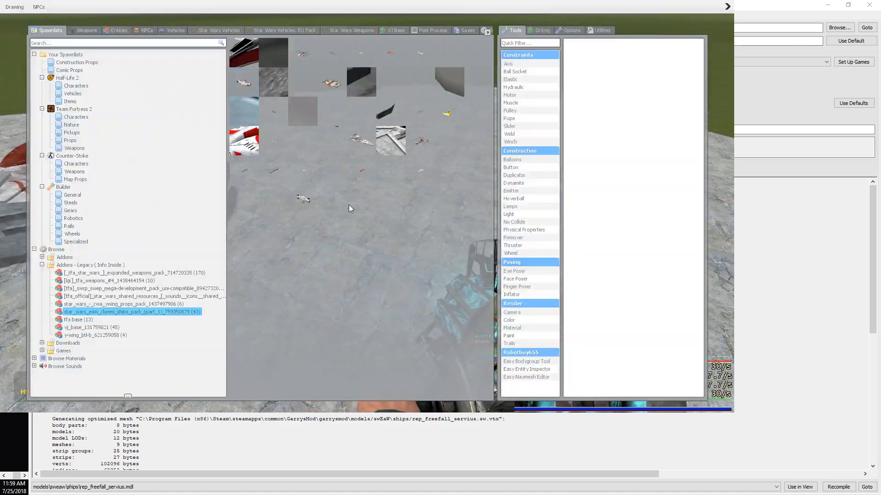
click(307, 200)
click(367, 207)
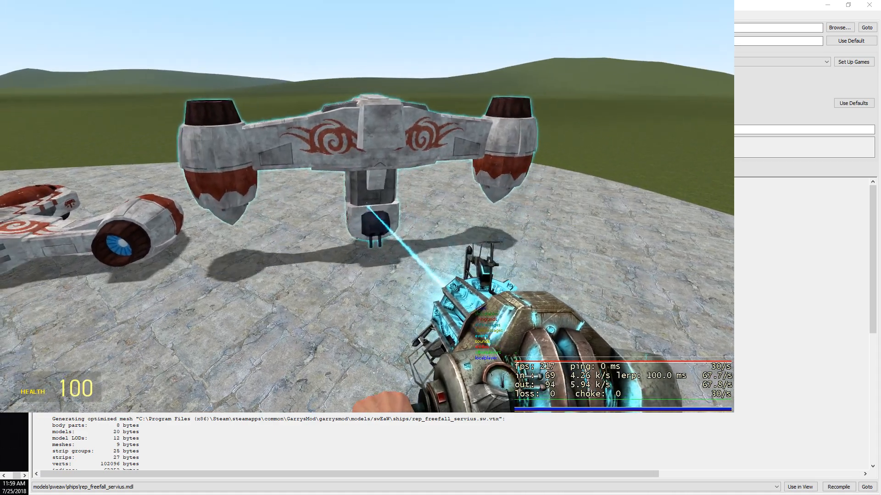
key(w)
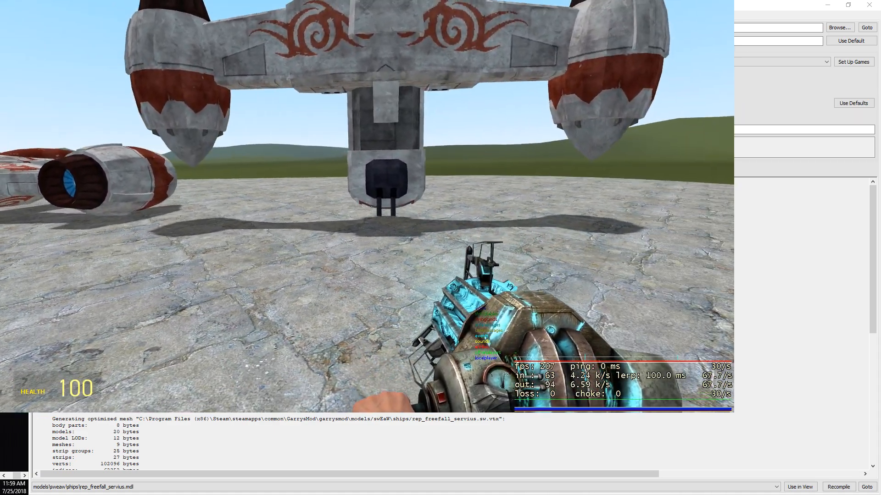
Adjust the nose-down ship with the physics gun and freeze it just above the ground.
key(q)
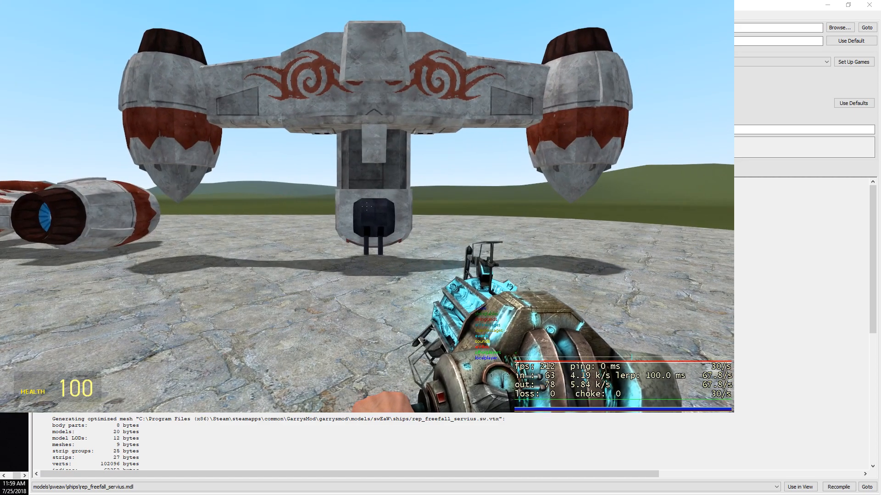
click(367, 207)
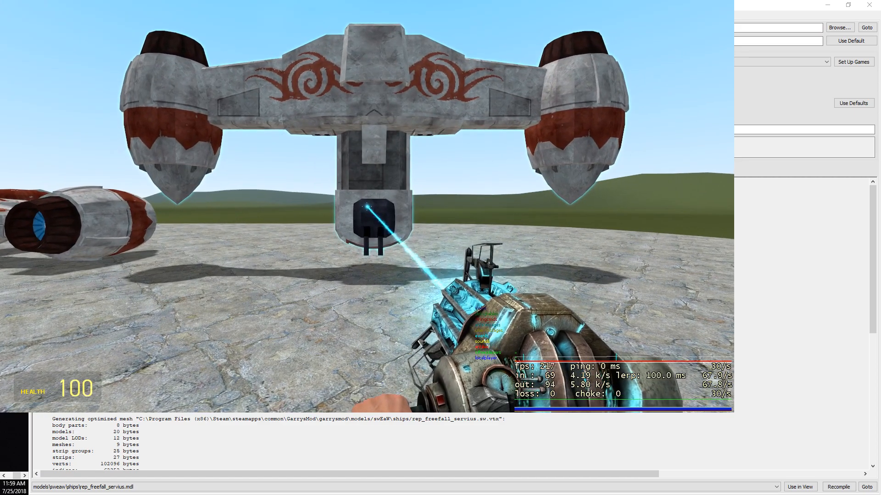
key(e)
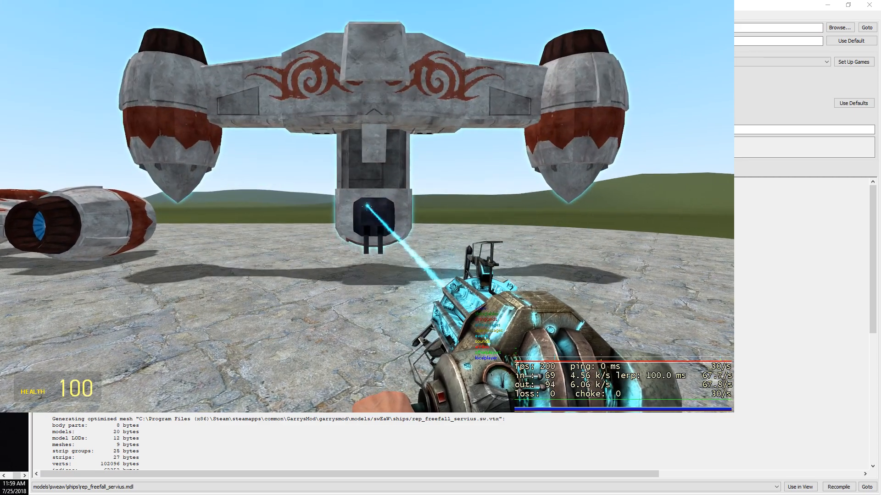
right_click(367, 206)
click(367, 206)
right_click(367, 206)
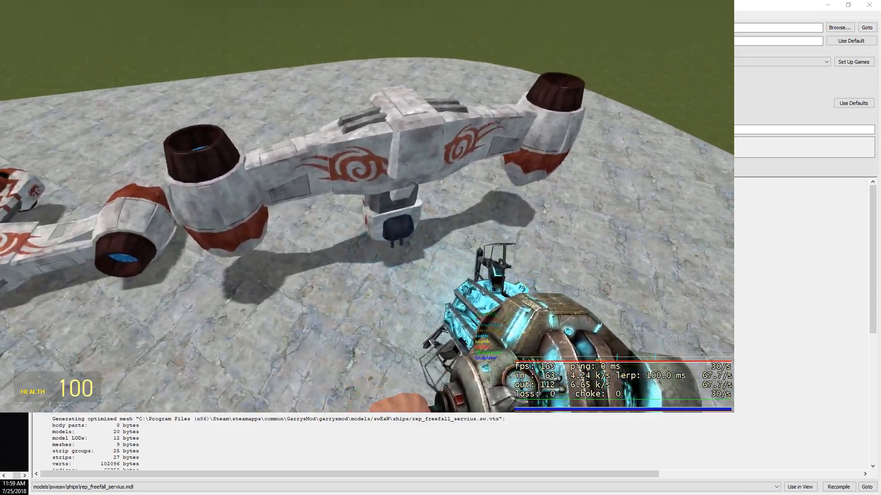
Examine the frozen ship's physics mesh up close with the Easy Entity Inspector tool.
key(s)
key(q)
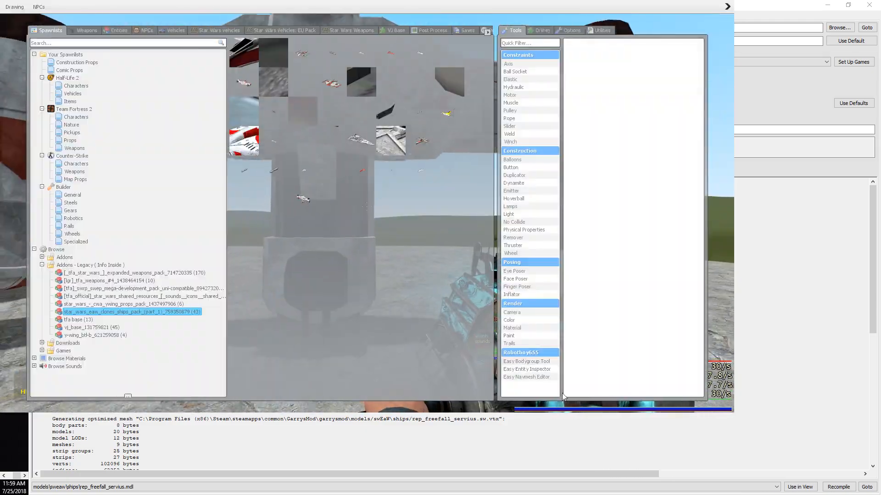
click(549, 374)
click(367, 206)
right_click(367, 206)
right_click(367, 206)
key(w)
key(w)
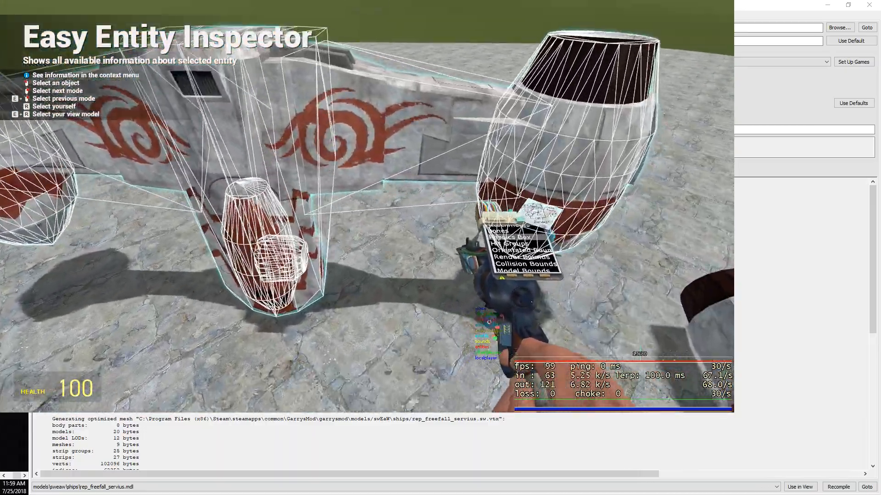
key(w)
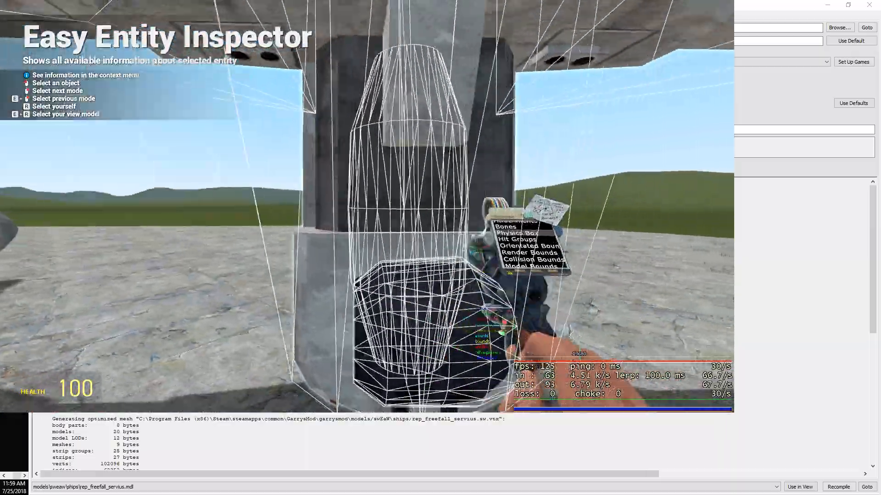
Equip a gun from the weapons list and fire test shots around the frozen nose-down ship.
key(w)
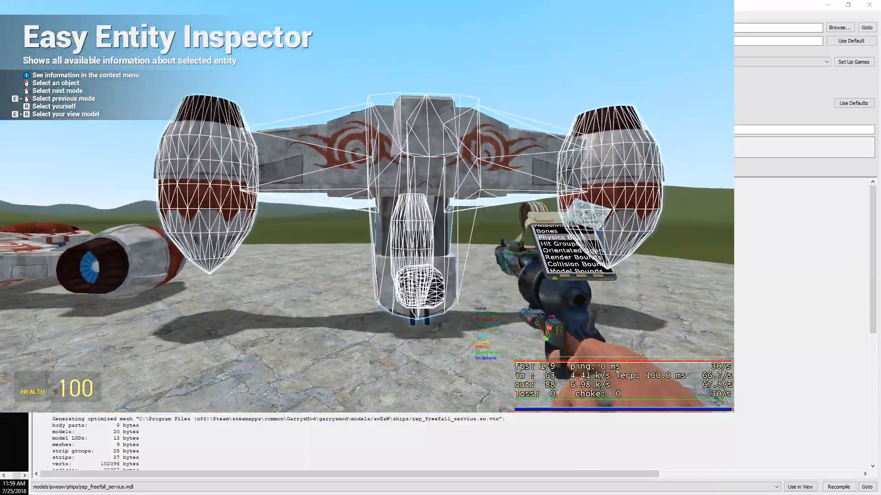
key(q)
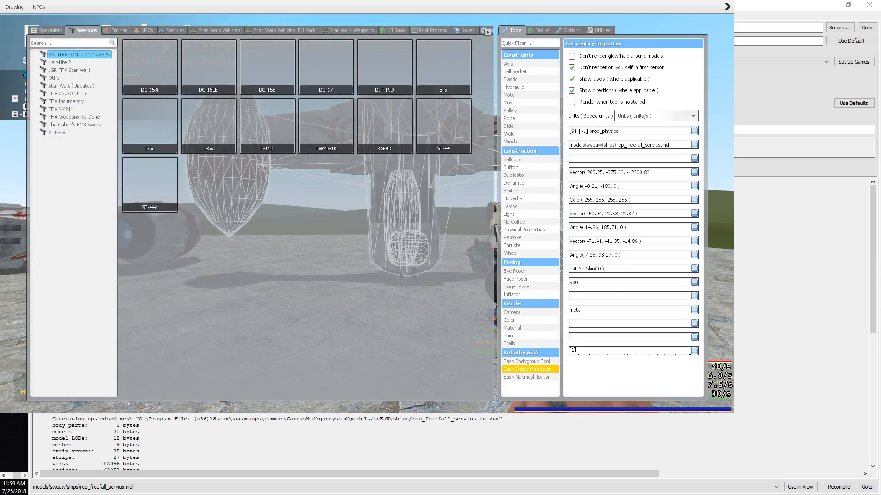
click(182, 82)
click(367, 206)
key(w)
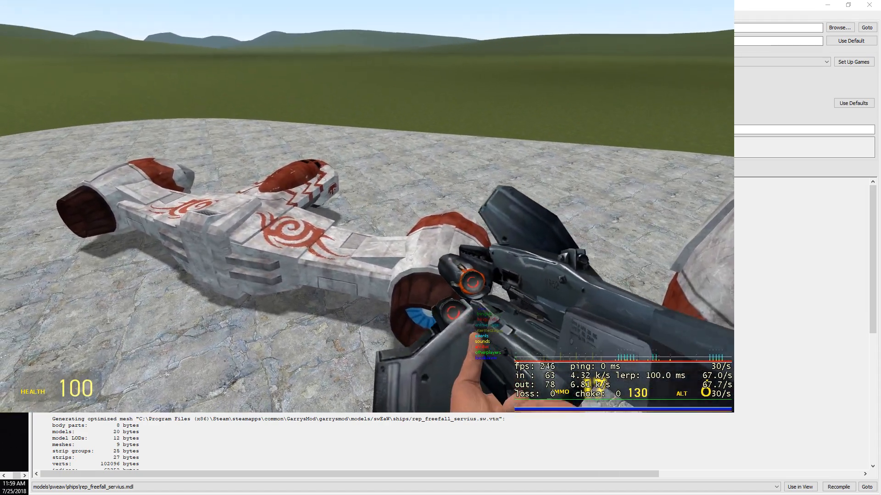
key(d)
key(d)
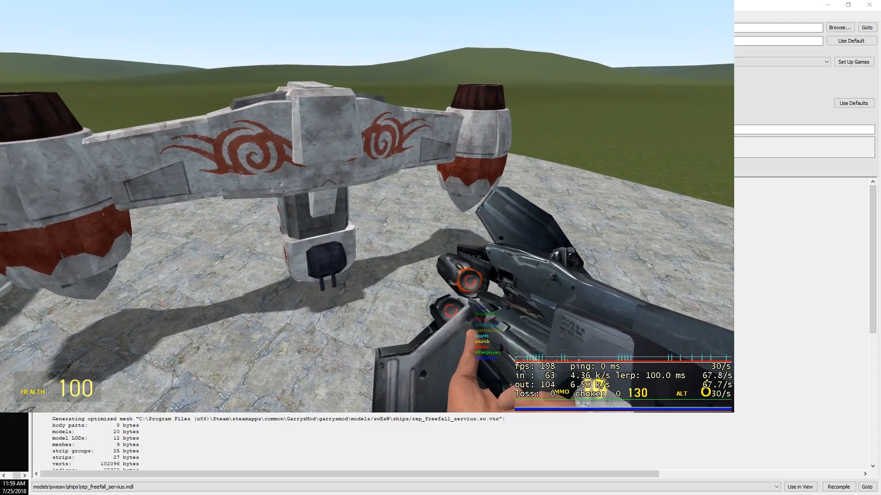
click(367, 206)
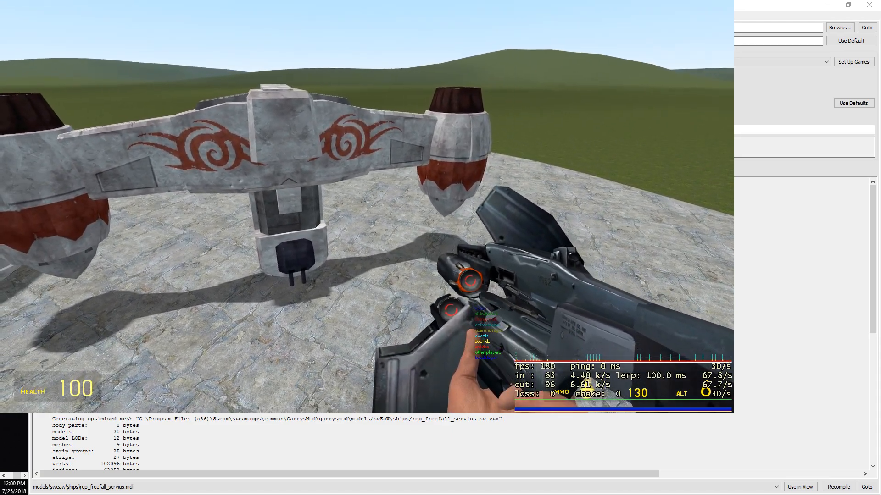
click(367, 206)
right_click(367, 207)
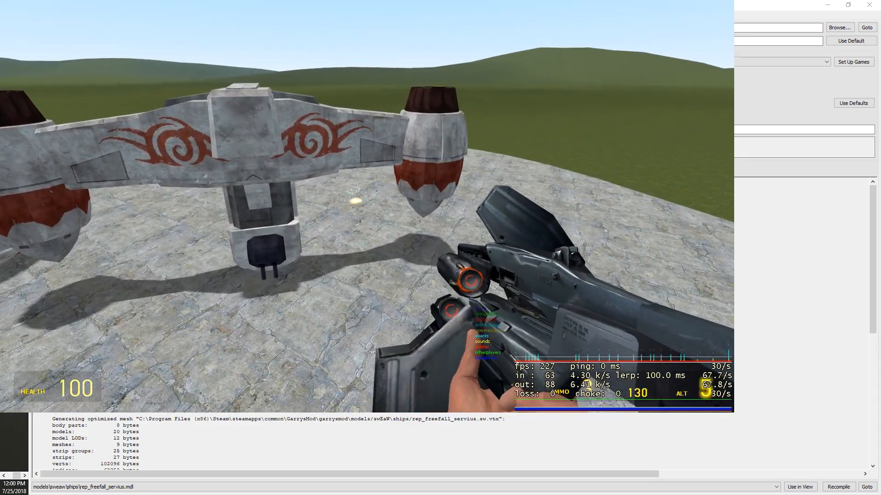
Walk around and over the nose-down ship to examine it from several sides.
key(d)
key(w)
key(w)
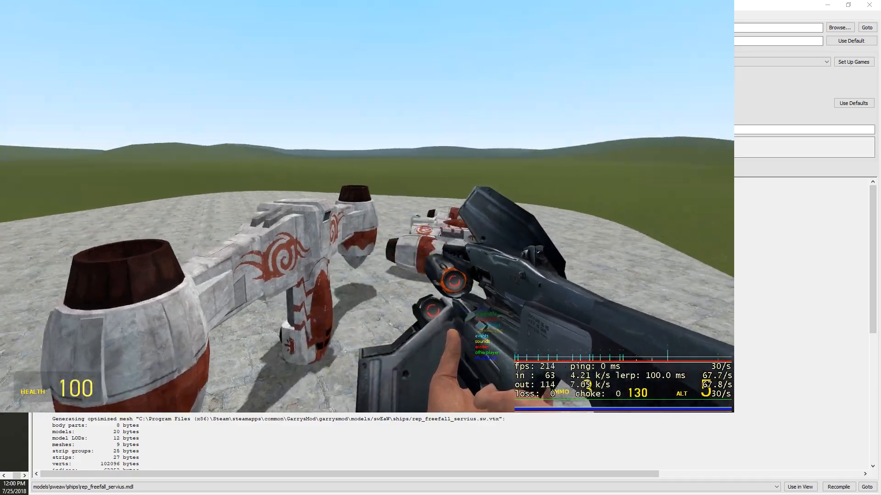
key(s)
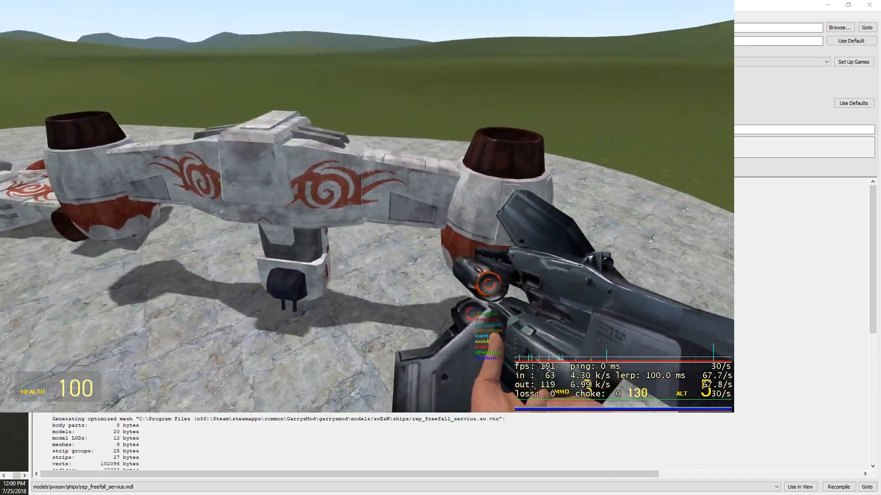
key(a)
key(w)
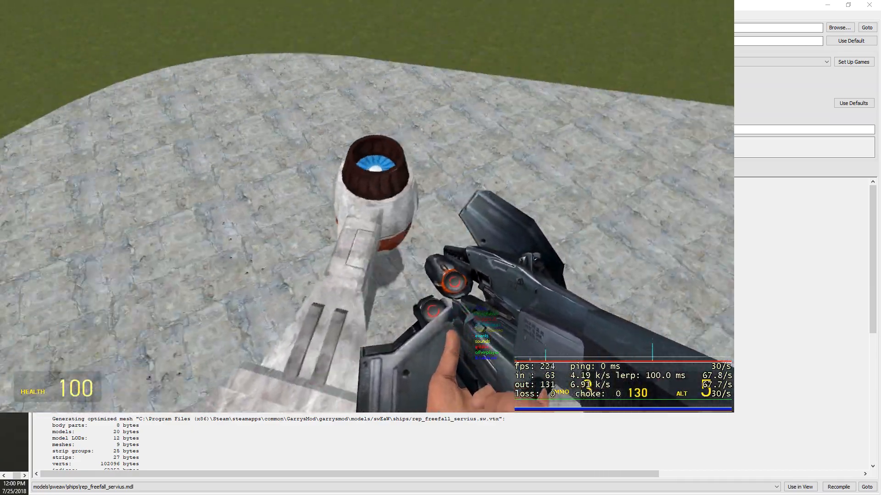
Undo the last two spawned ships, respawn the last ship model in the clones ships pack and equip the physics gun.
key(z)
key(z)
key(q)
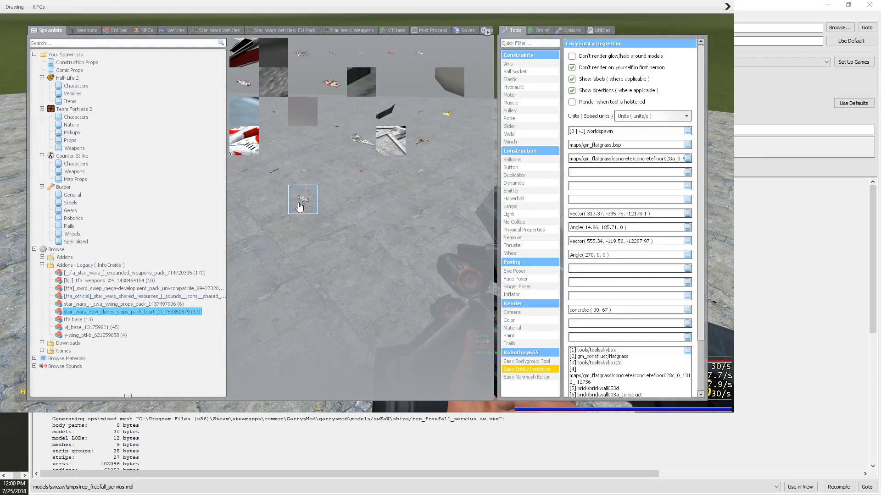
click(302, 200)
key(1)
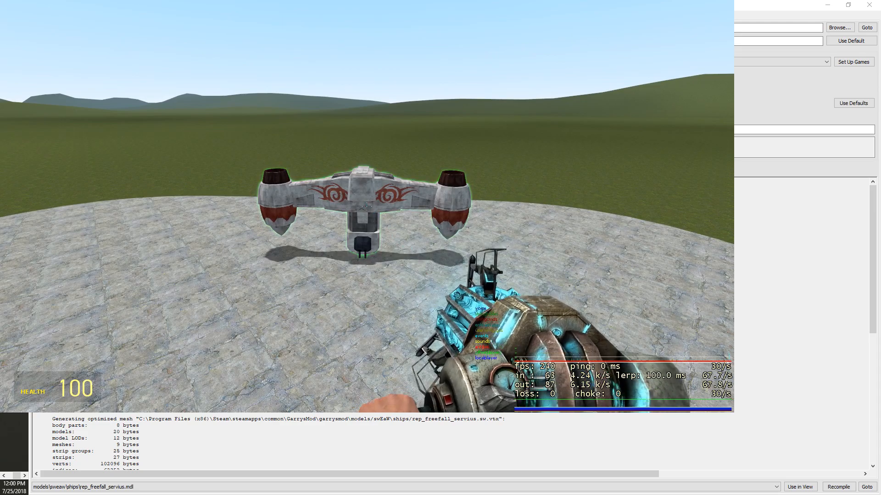
Lift the respawned nose-down ship with the physics gun and freeze it above the ground.
click(367, 206)
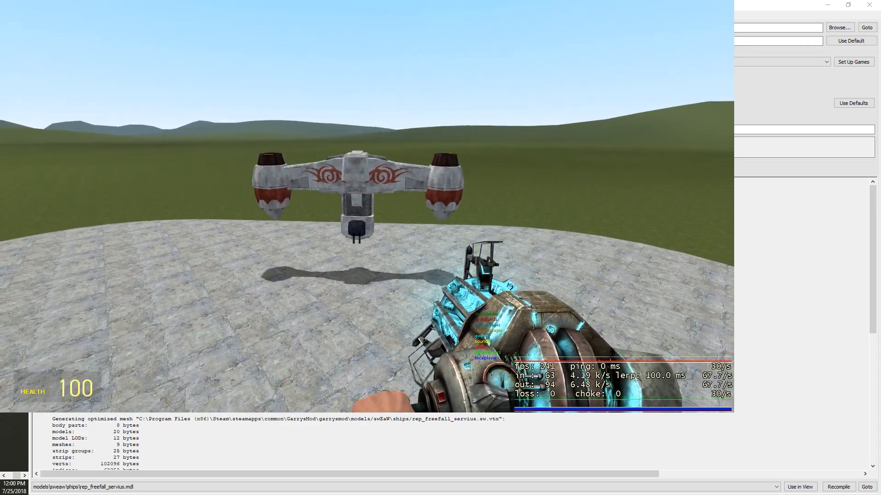
click(367, 207)
right_click(367, 206)
key(w)
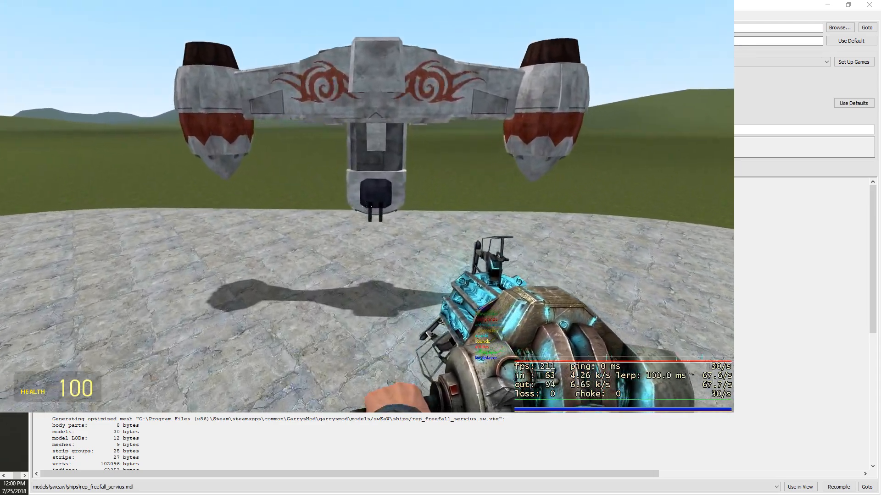
click(367, 207)
right_click(367, 206)
Fly over and around the frozen ship to examine its hull and engines.
key(w)
key(v)
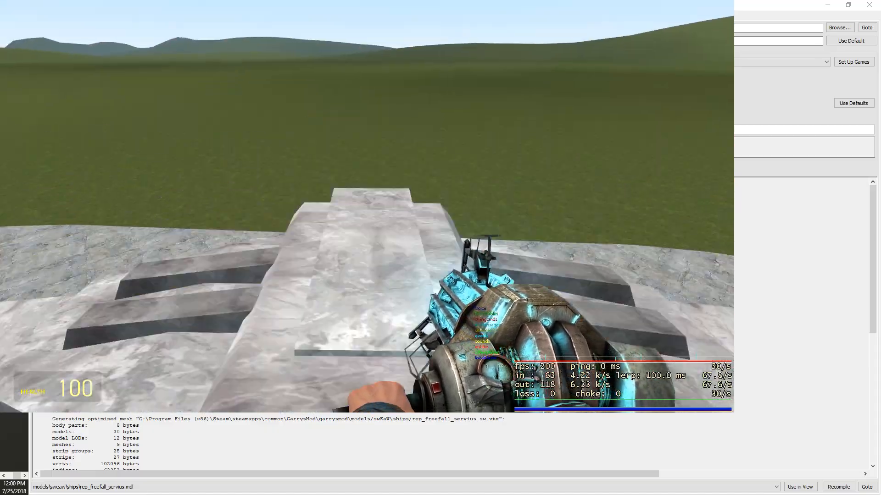
key(d)
key(a)
key(d)
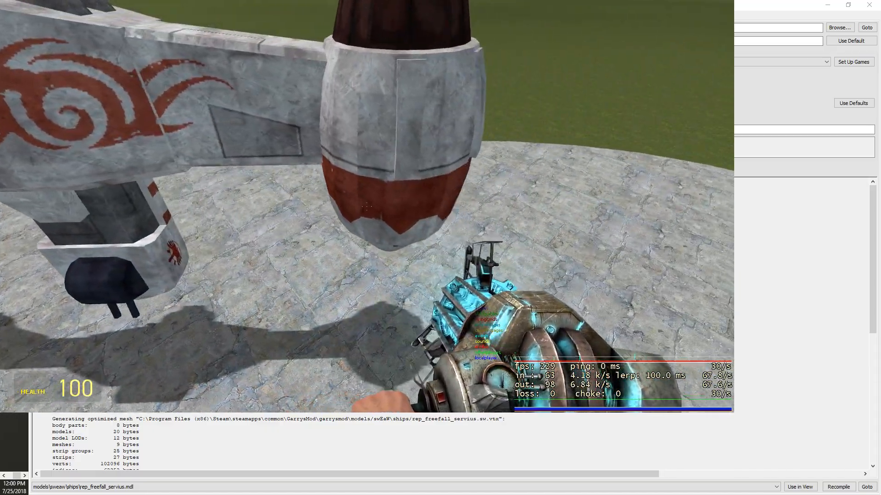
Spawn the first ship model in the clones ships pack beside the nose-down ship and freeze it to compare their orientation.
key(q)
click(249, 54)
click(367, 206)
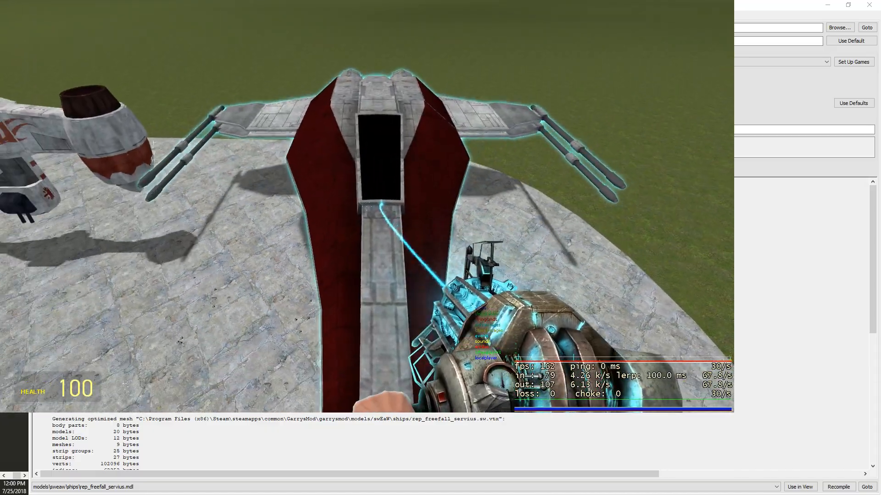
right_click(367, 207)
key(a)
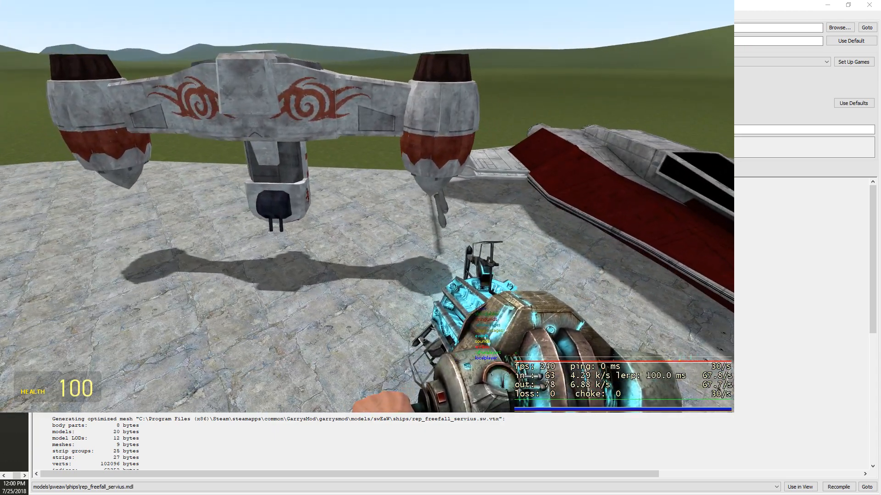
key(a)
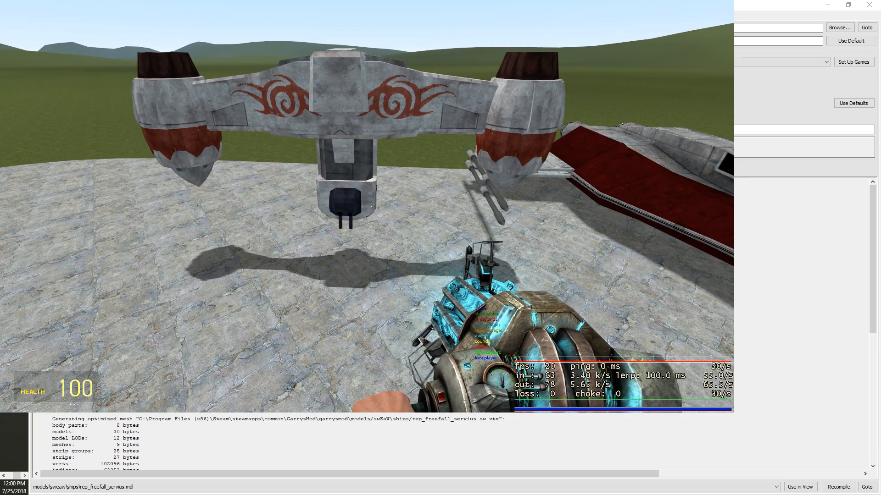
Switch to Blender, scale the aircraft and its physics mesh up to about 1.439, and select rep_freefall_freefall.
key(alt+Tab)
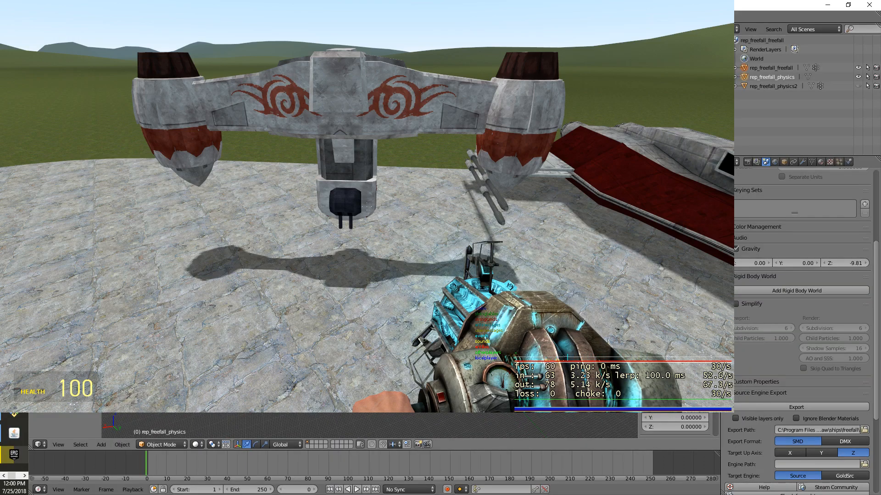
key(s)
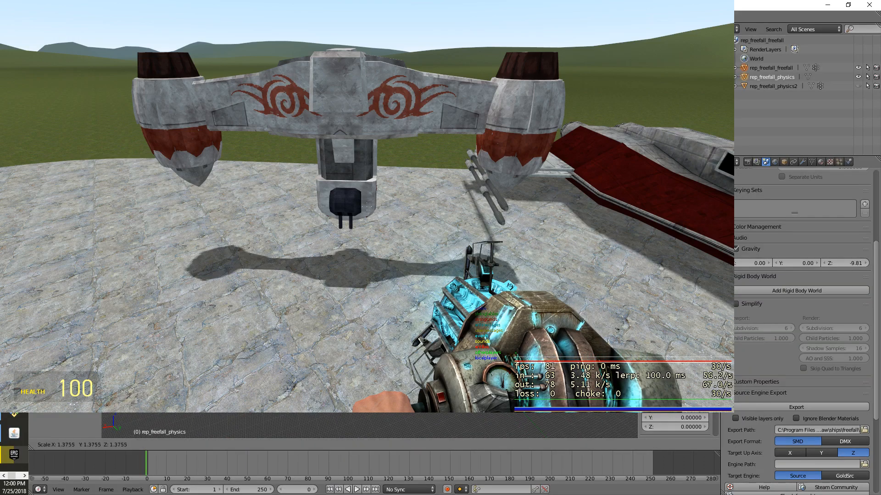
key(Return)
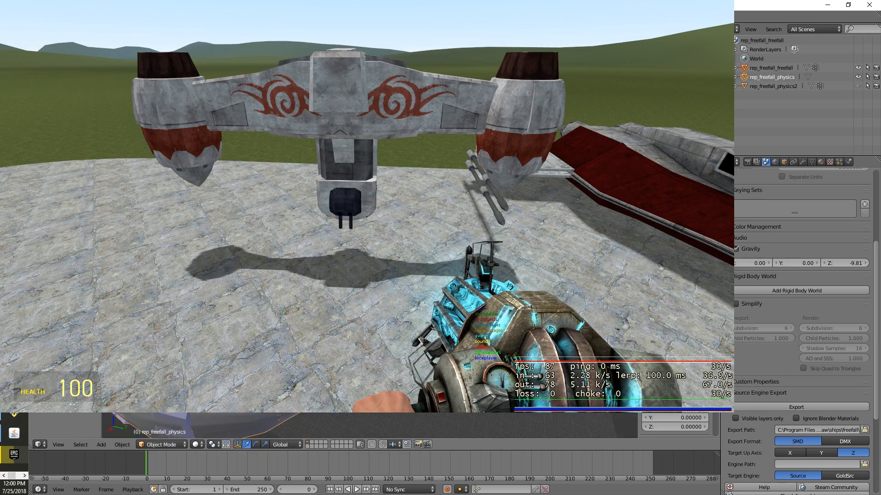
right_click(367, 229)
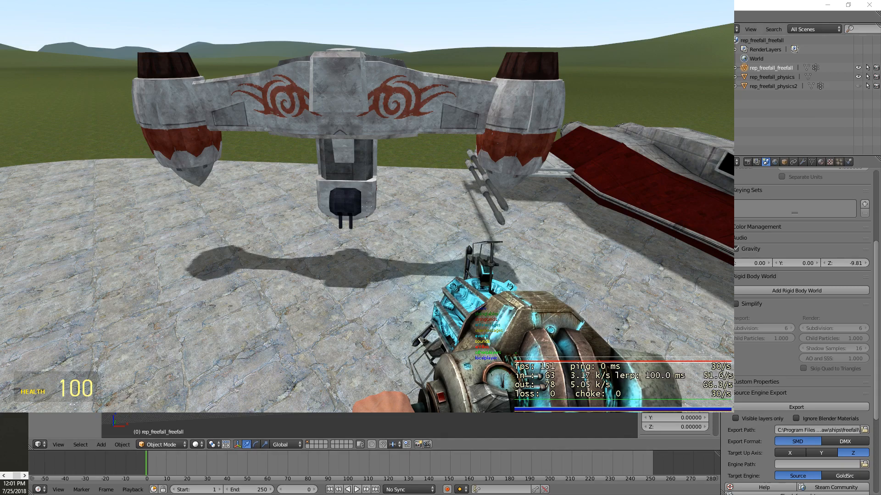
key(alt+Tab)
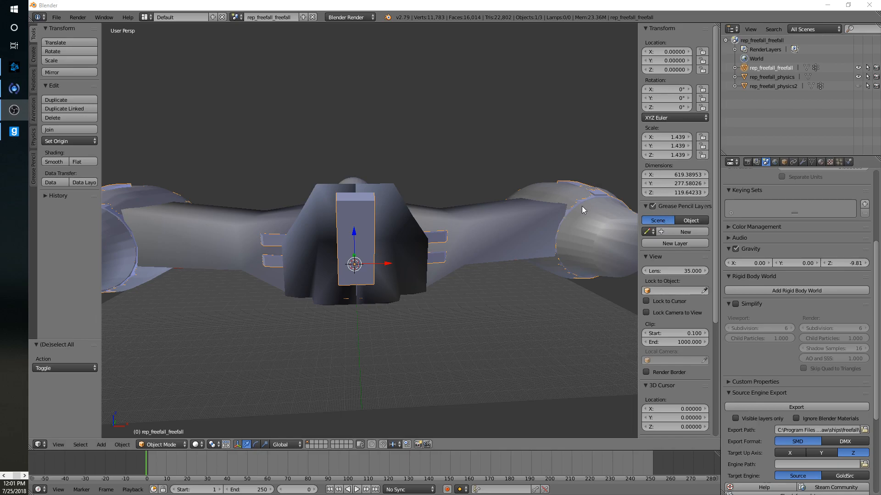
middle_drag(387, 233, 499, 276)
key(s)
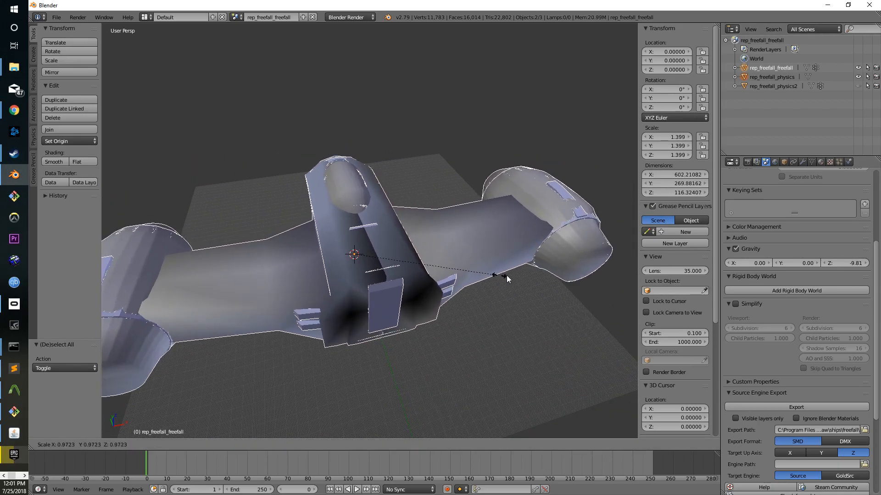
key(Escape)
middle_drag(539, 297, 497, 286)
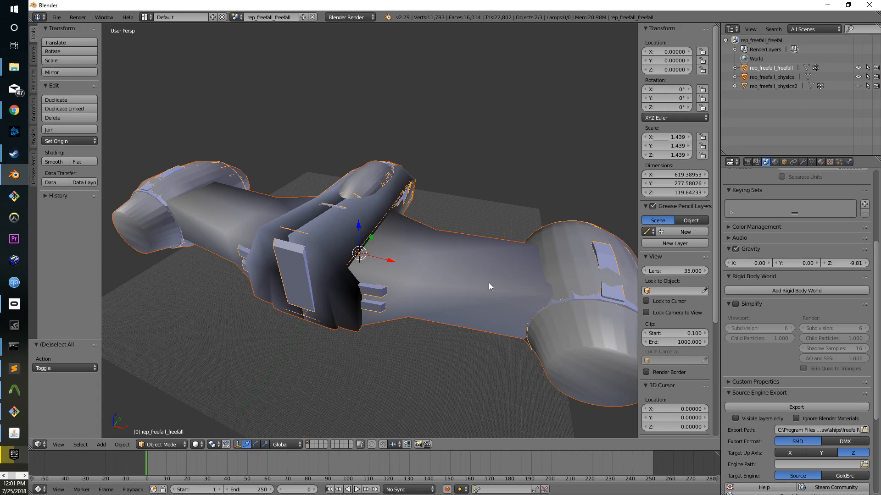
Compare the transform values of rep_freefall_physics and rep_freefall_freefall by selecting each object.
right_click(397, 265)
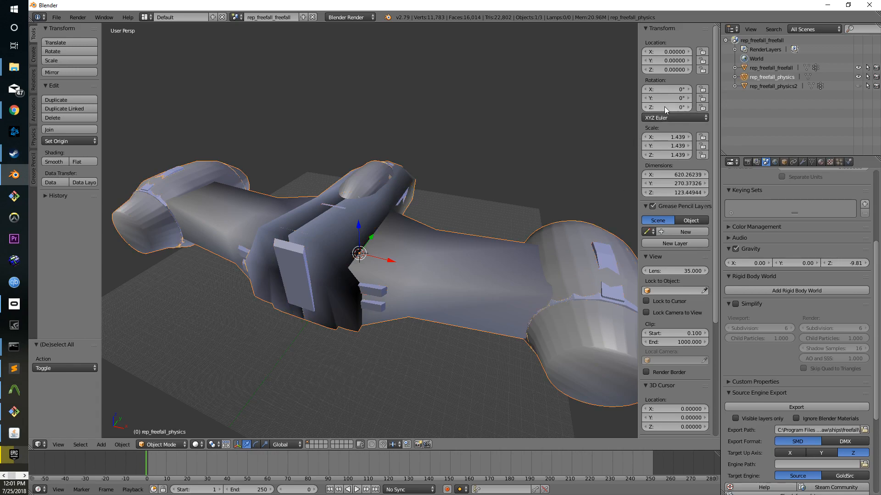
key(alt+Tab)
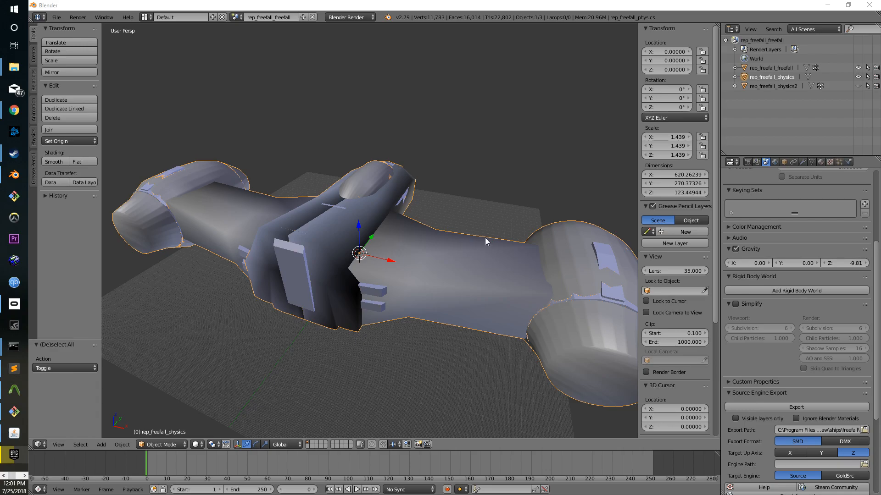
right_click(450, 266)
middle_drag(451, 266, 491, 215)
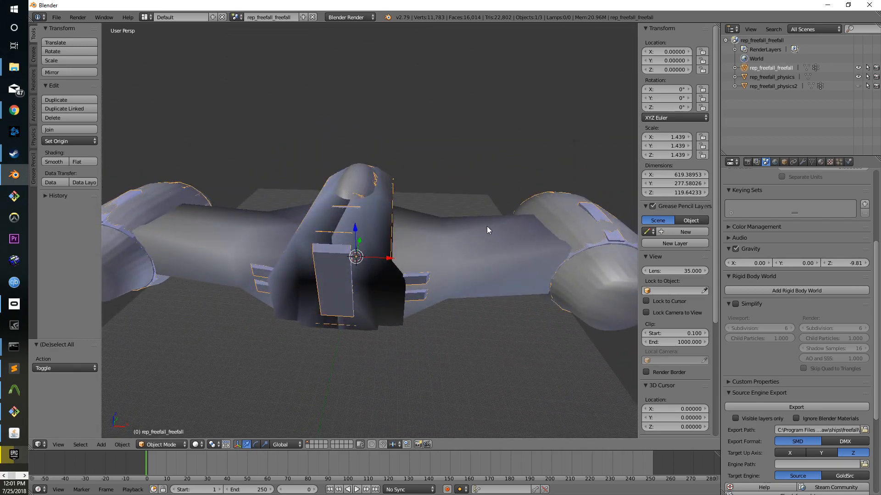
right_click(441, 233)
right_click(446, 227)
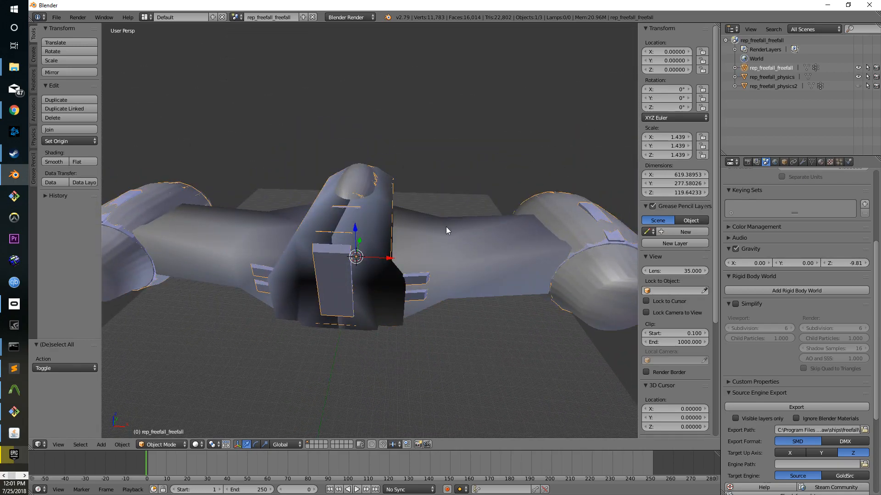
Try a Z rotation of 90° on rep_freefall_freefall and undo it.
click(673, 107)
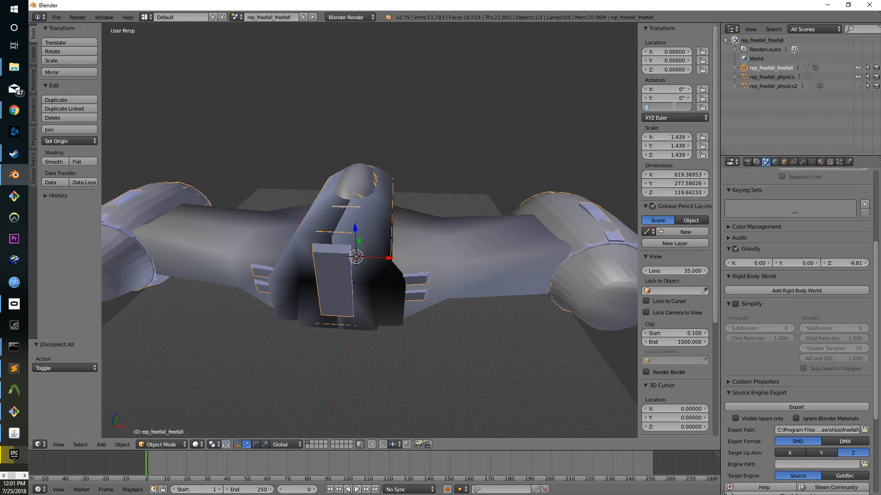
text(90)
key(Return)
key(ctrl+z)
Set the Z rotation of both rep_freefall_freefall and rep_freefall_physics to 180°.
click(669, 107)
text(180)
key(Return)
right_click(429, 295)
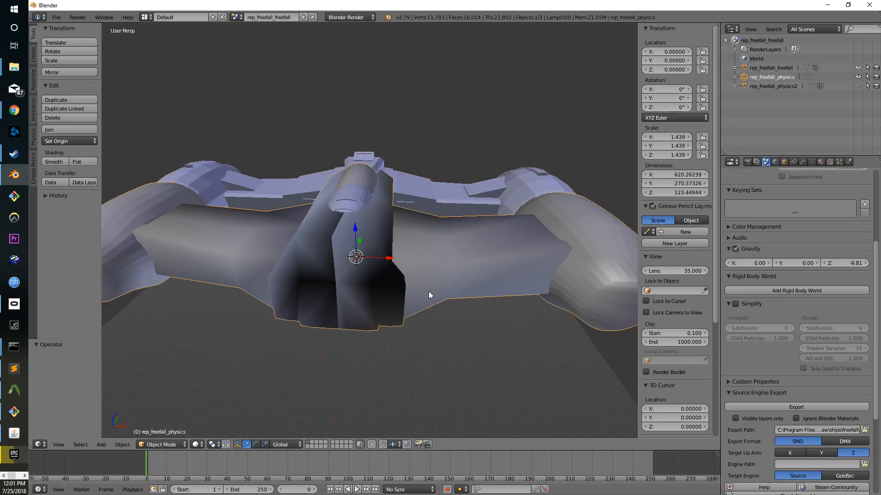
click(677, 107)
text(198)
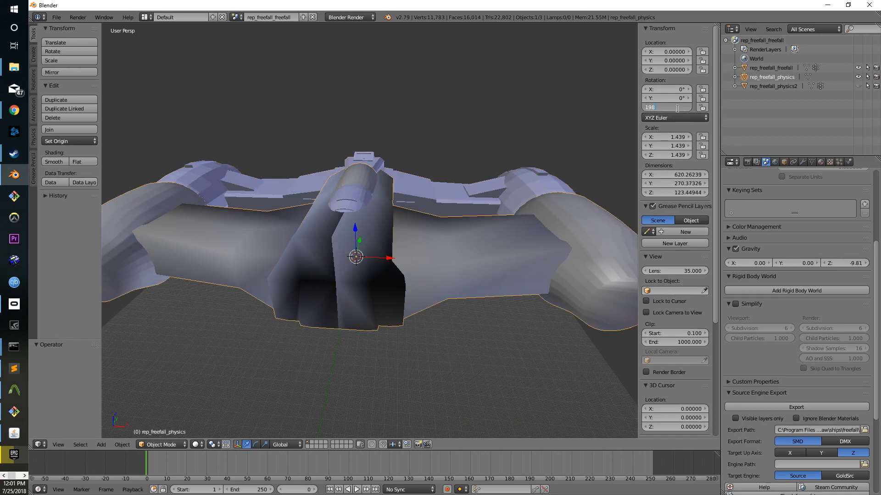
text(0)
key(Return)
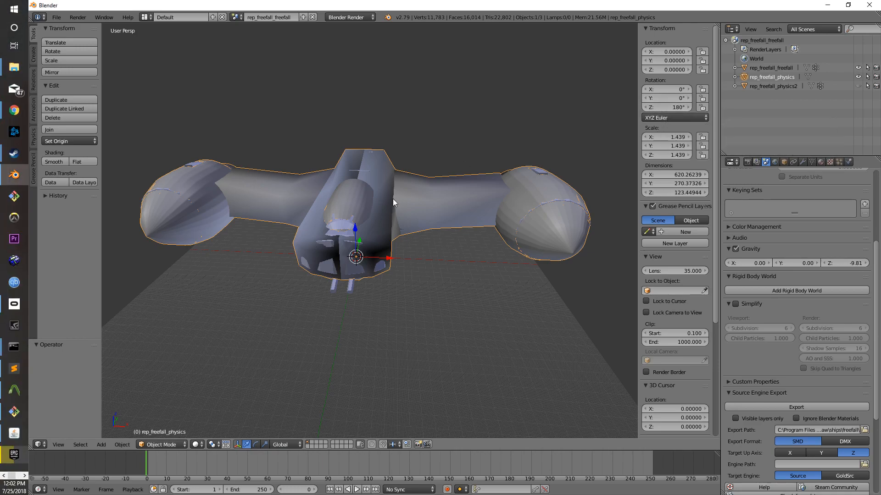
Try a Y rotation of 90° on rep_freefall_physics and undo it.
click(675, 97)
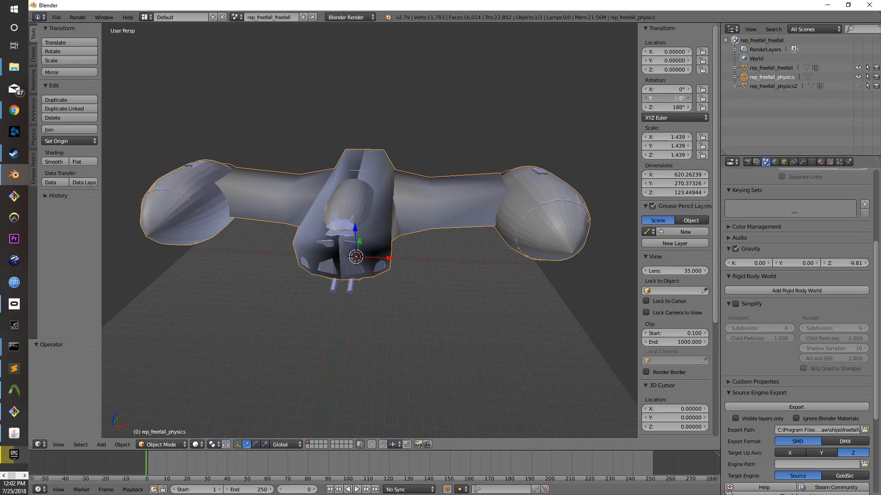
text(90)
key(Return)
key(ctrl+z)
Set the X rotation of both rep_freefall_physics and rep_freefall_freefall to 90°.
click(676, 88)
text(90)
key(Return)
middle_drag(467, 256, 358, 208)
right_click(359, 209)
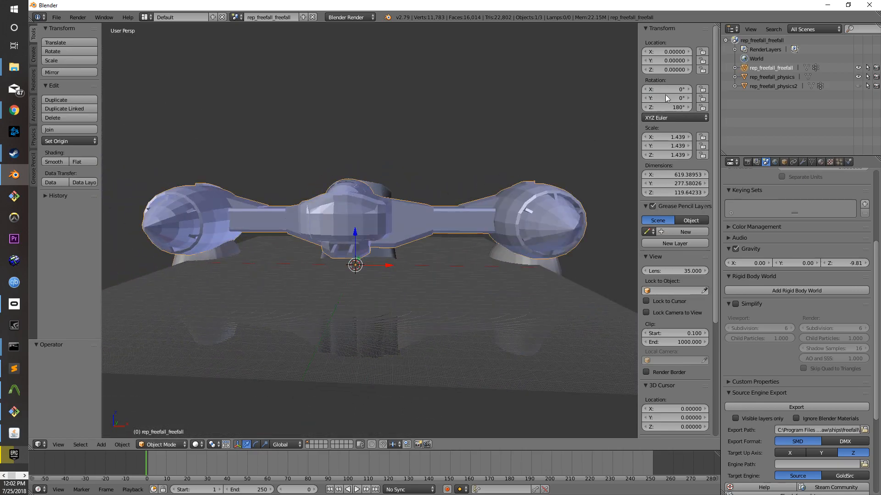
text(90)
key(Return)
middle_drag(525, 230, 518, 249)
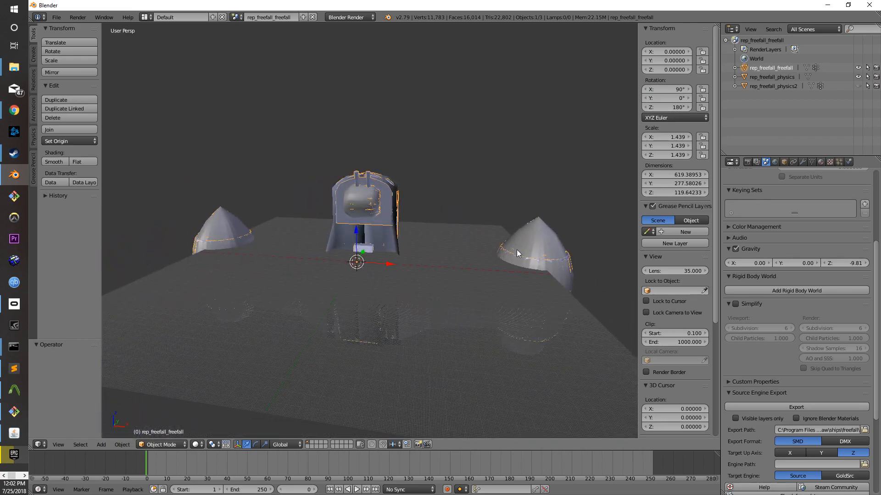
Export rep_freefall_freefall and rep_freefall_physics as separate SMD files with the Source Engine exporter.
key(a)
click(770, 68)
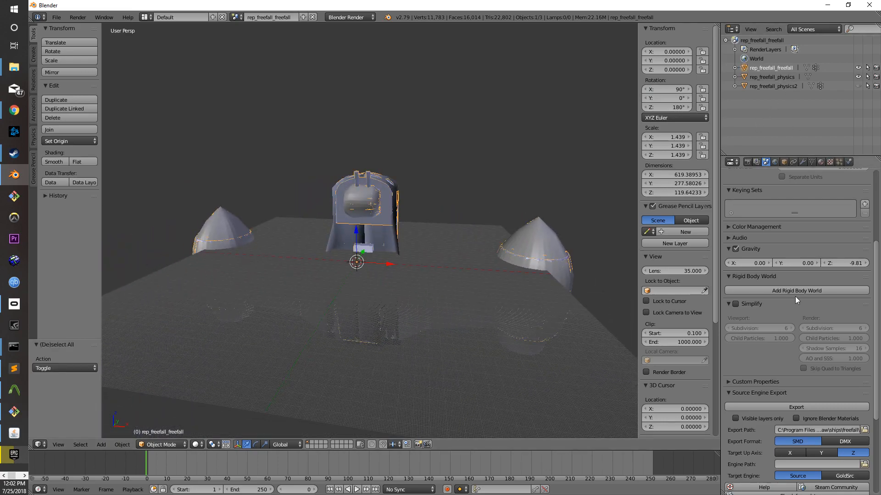
click(798, 407)
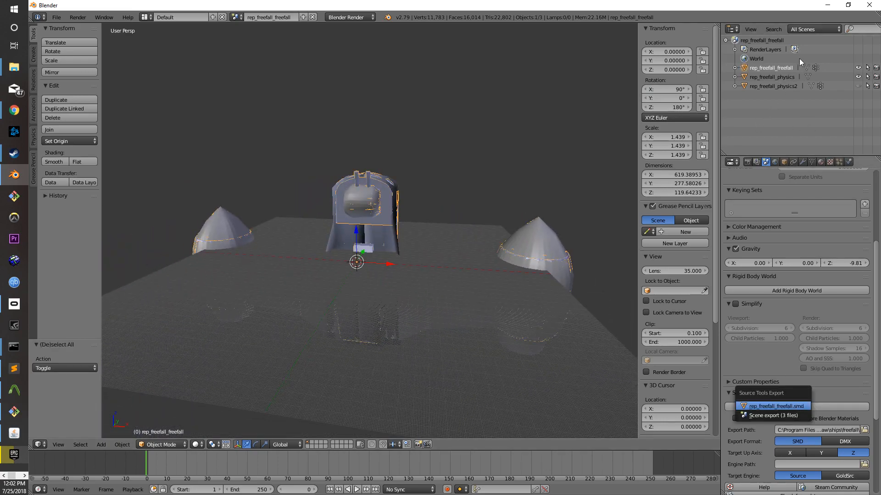
click(773, 77)
click(825, 406)
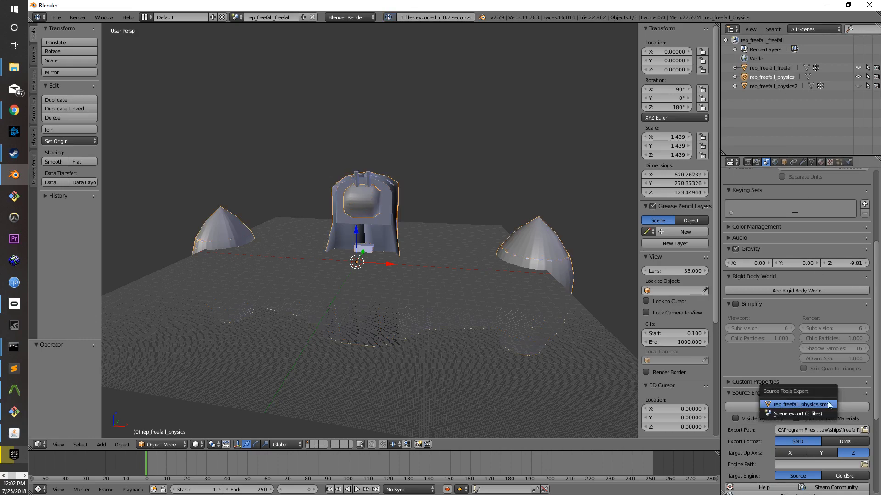
click(800, 405)
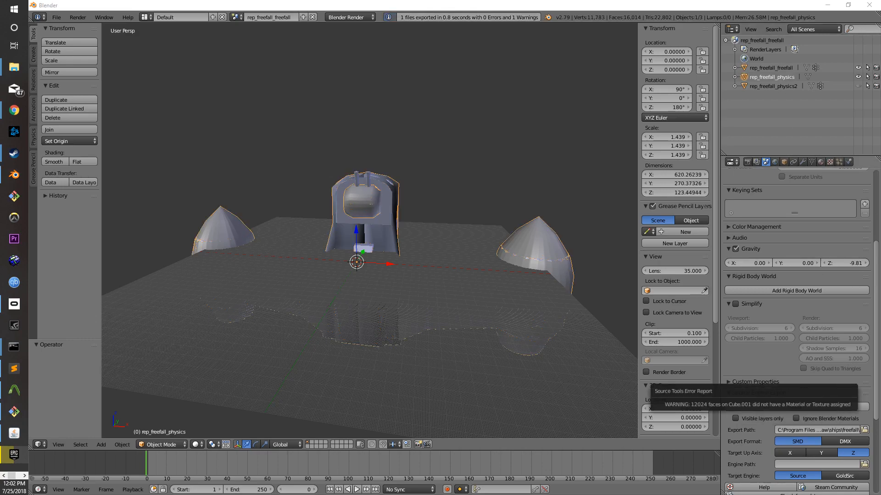
Switch to Crowbar, recompile rep_freefall.qc and return to the Garry's Mod main menu.
key(alt+Tab)
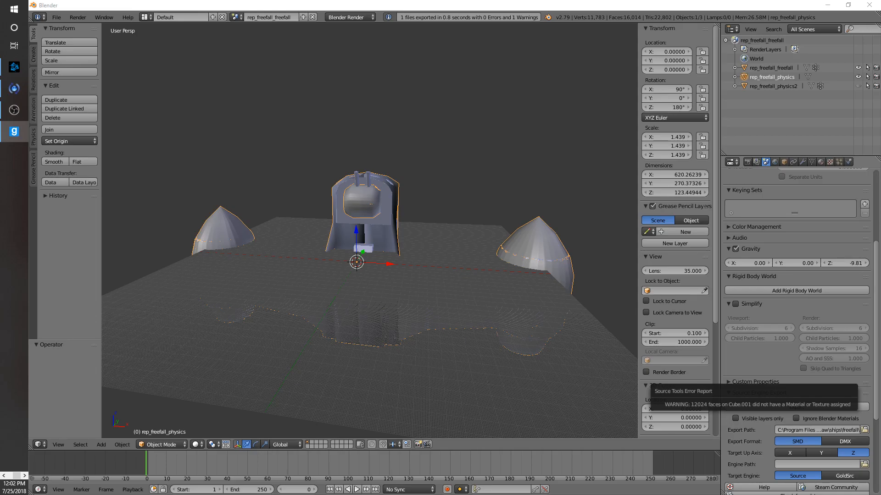
key(alt+Tab)
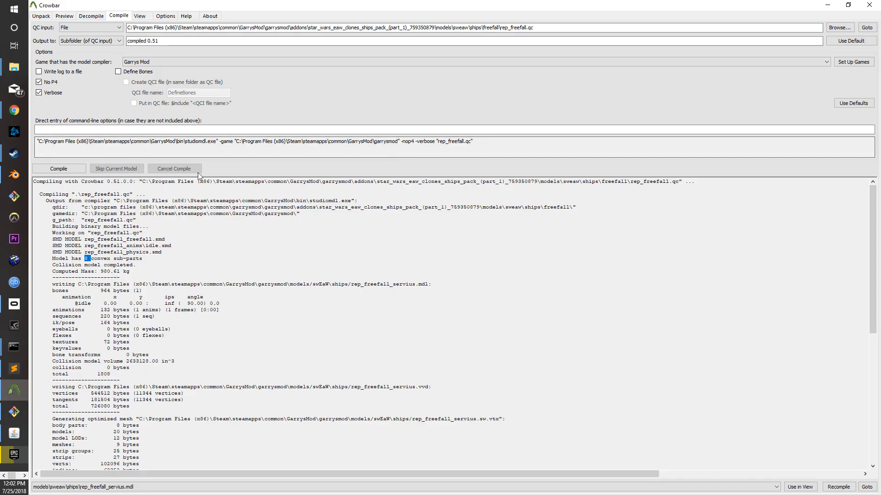
key(alt+Tab)
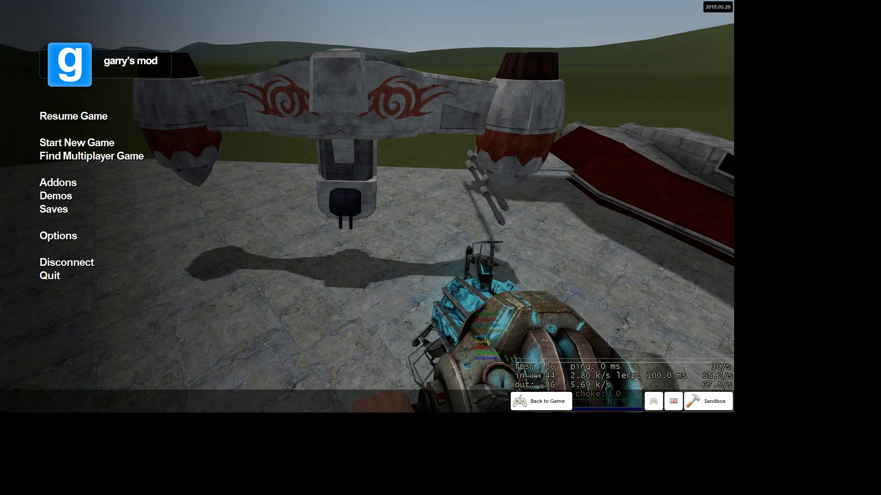
key(alt+Tab)
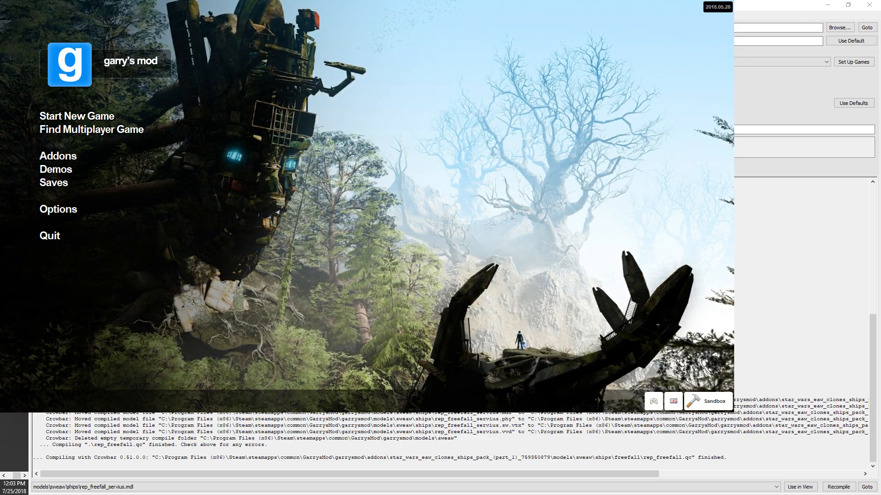
Start a single-player Sandbox game on gm_flatgrass and spawn an aircraft from the star_wars_eaw_clones legacy addon.
click(137, 118)
double_click(196, 84)
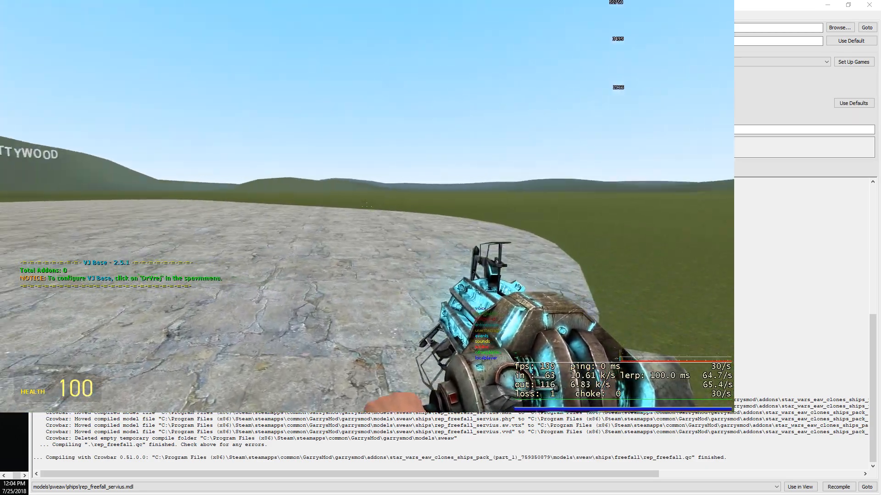
key(q)
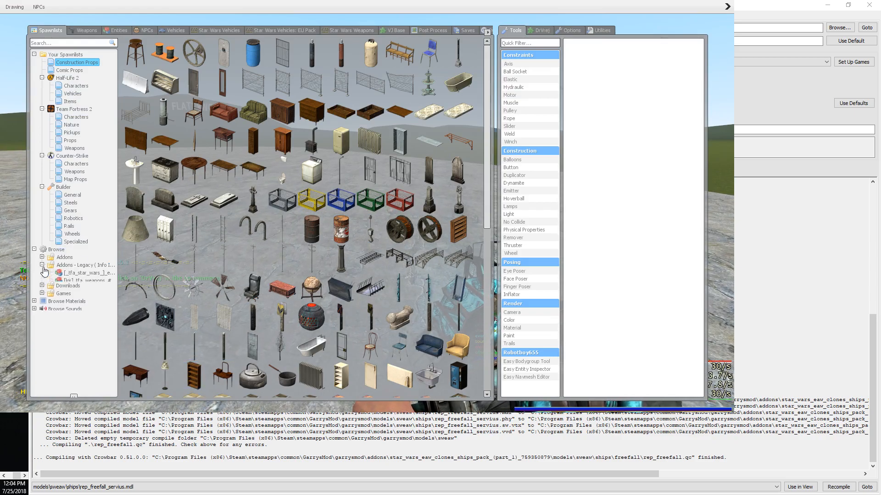
click(91, 312)
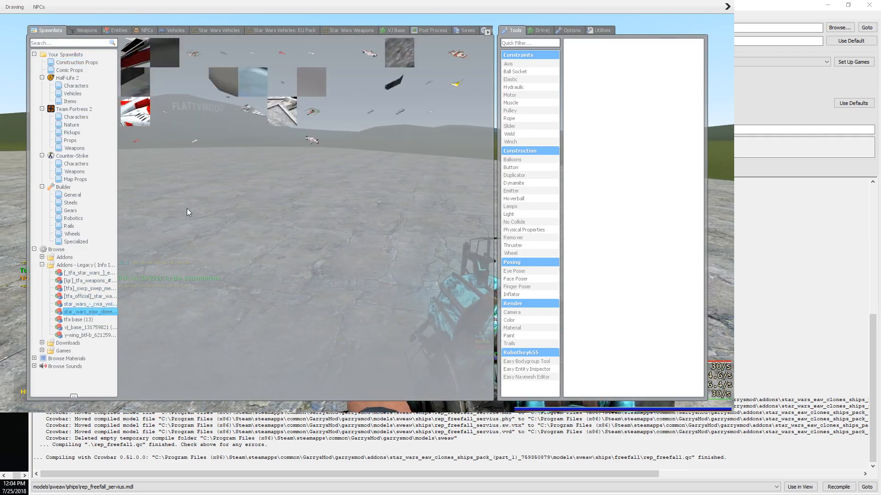
click(273, 74)
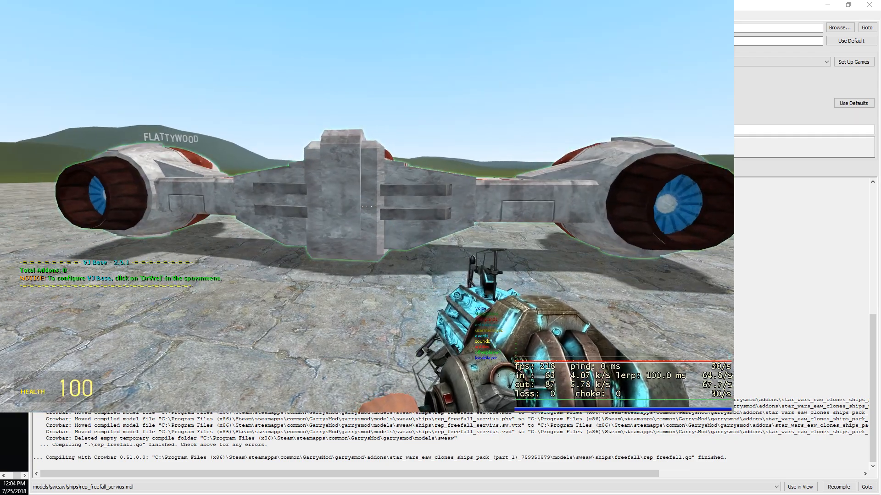
Re-render the freefall aircraft's spawn icon and spawn that model beside the first aircraft.
key(q)
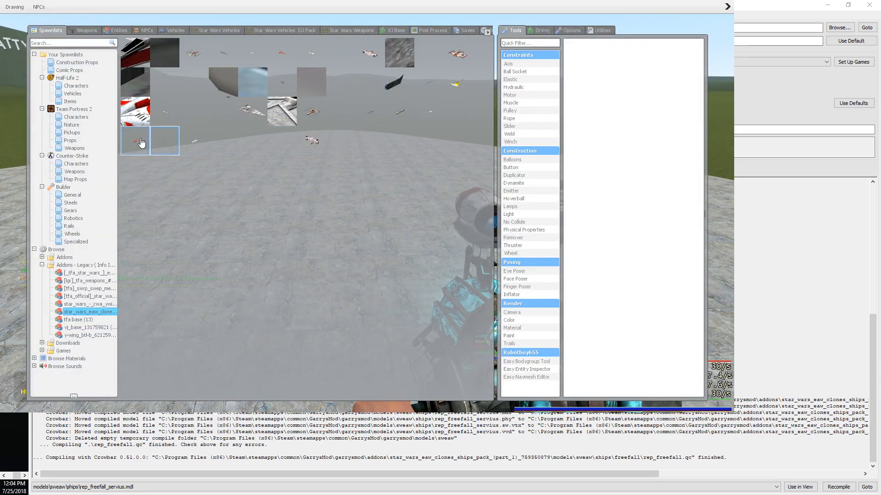
right_click(314, 142)
mouse_move(340, 166)
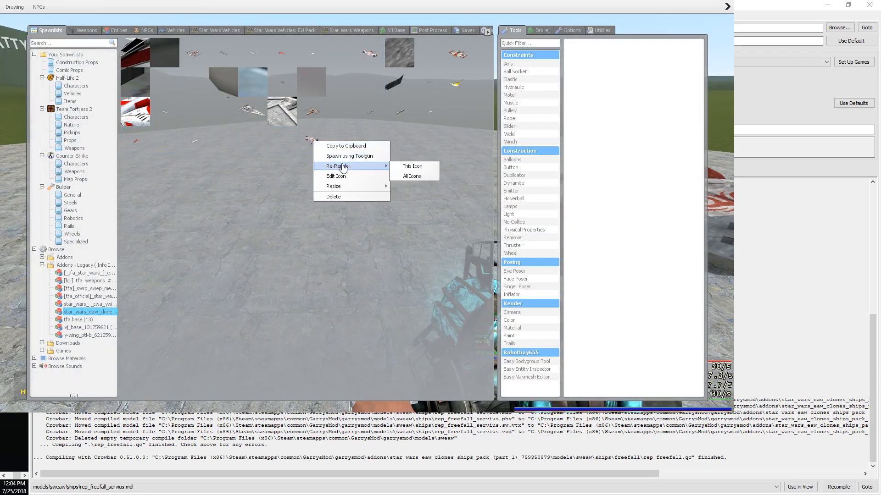
click(415, 166)
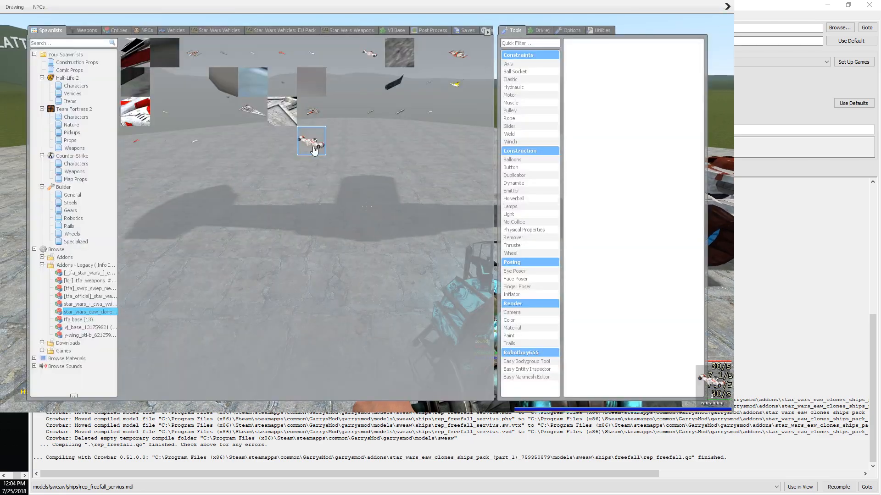
key(q)
Examine the orientation and size of the two spawned aircraft from several sides.
drag(367, 206, 367, 206)
key(s)
key(w)
key(d)
key(d)
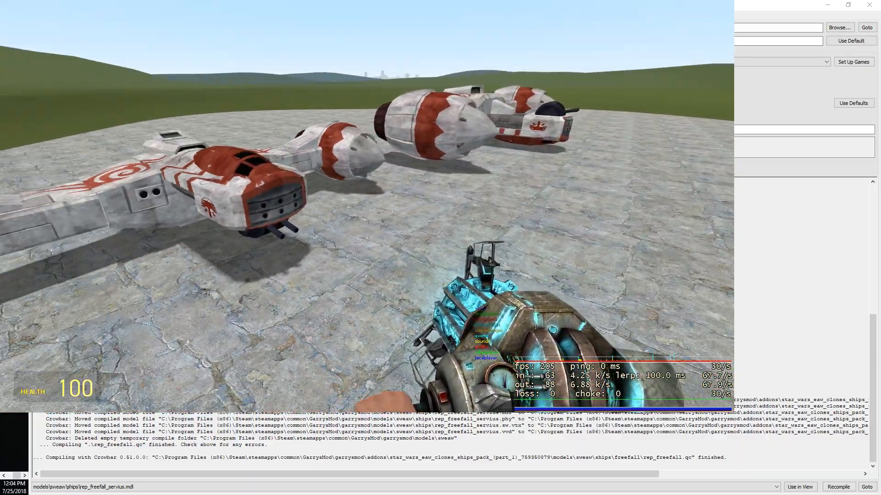
key(d)
key(a)
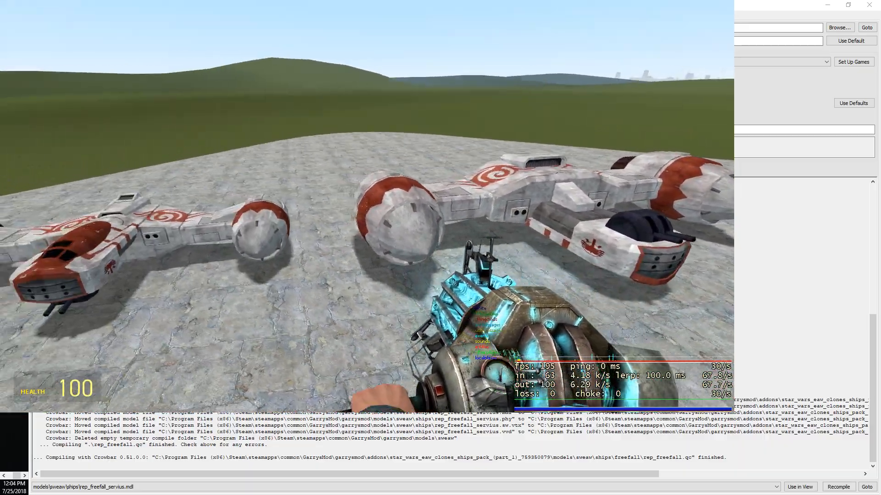
key(a)
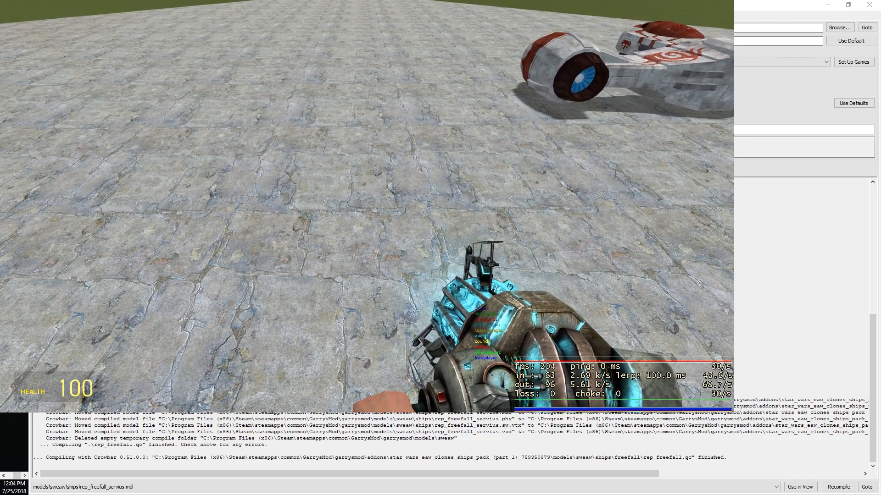
Undo both aircraft spawns, spawn the freefall model again and check which way it faces.
key(z)
key(z)
key(q)
click(315, 138)
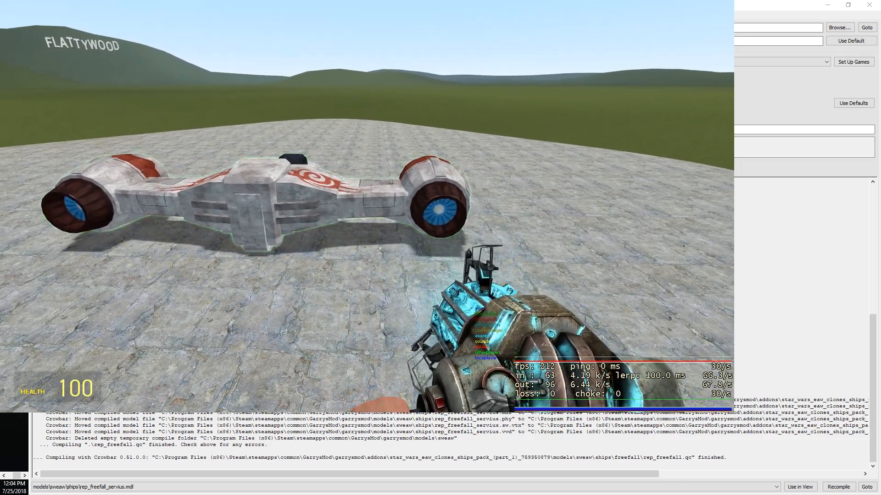
key(q)
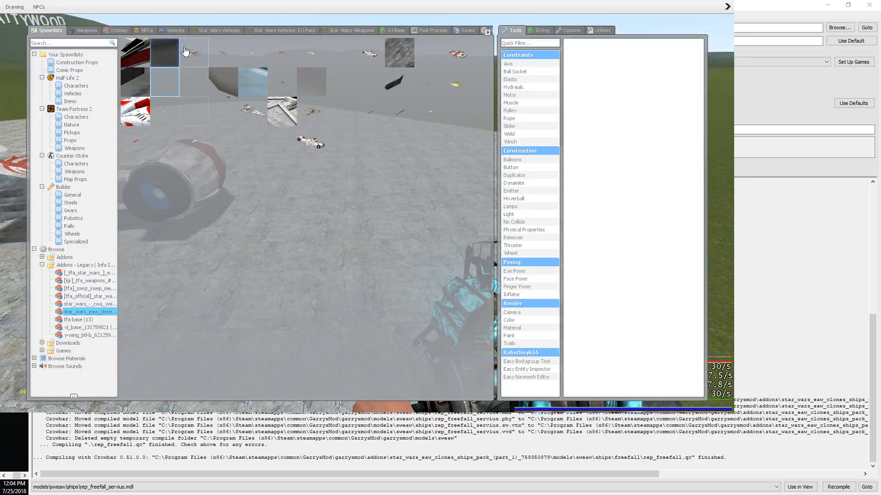
key(q)
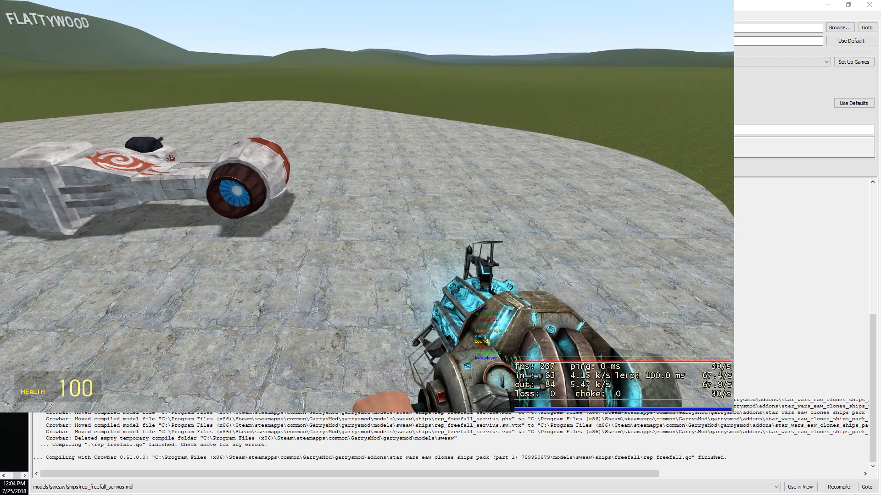
key(a)
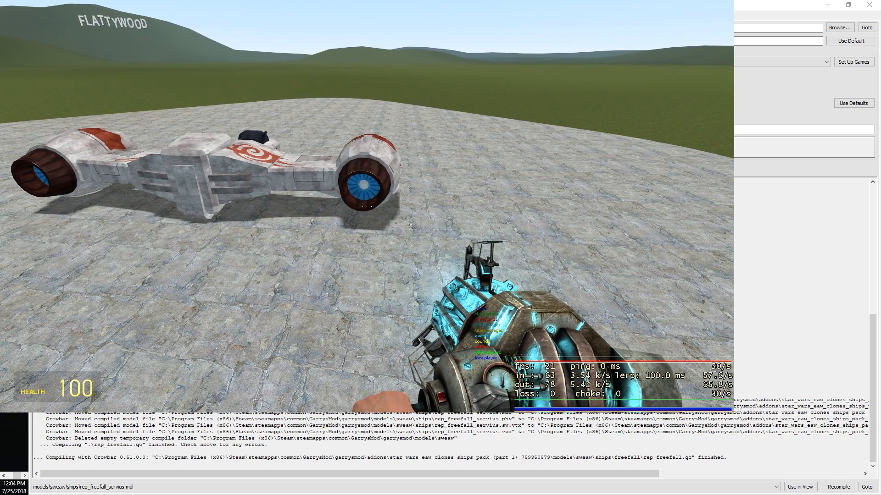
Switch to Blender, set the aircraft's Z rotation to 0° and export both selected objects as SMD files.
key(alt+Tab)
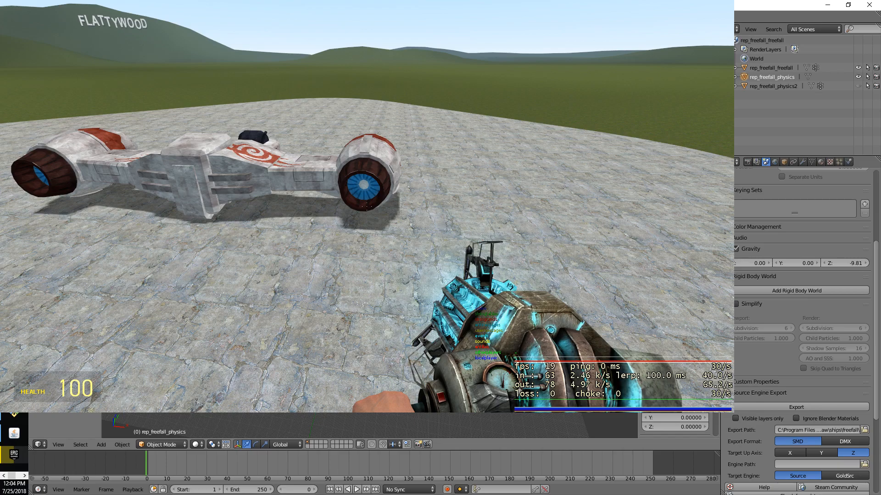
click(770, 68)
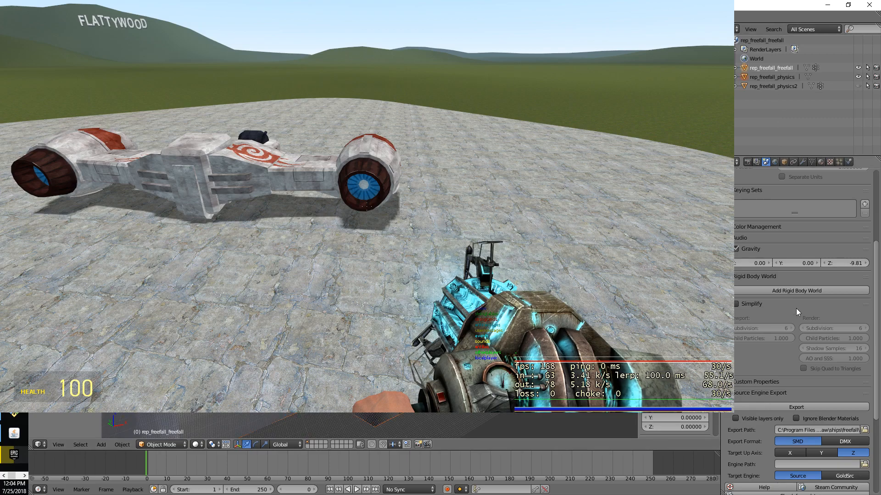
click(798, 407)
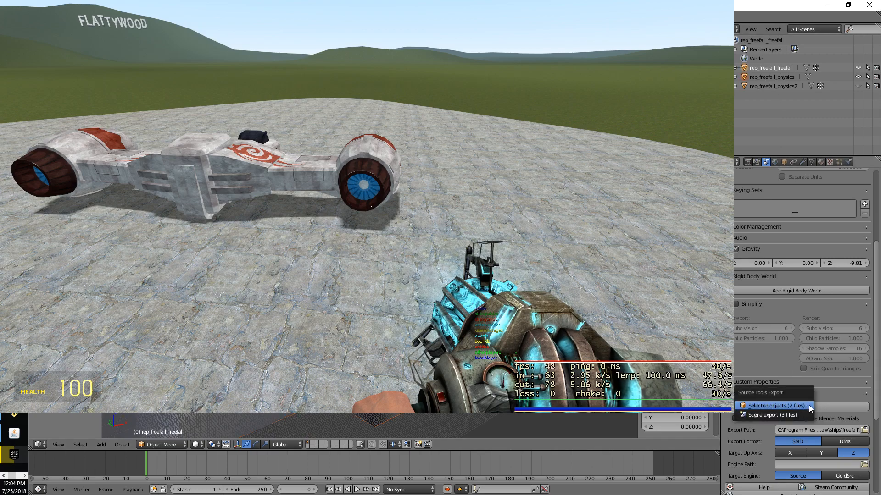
click(759, 405)
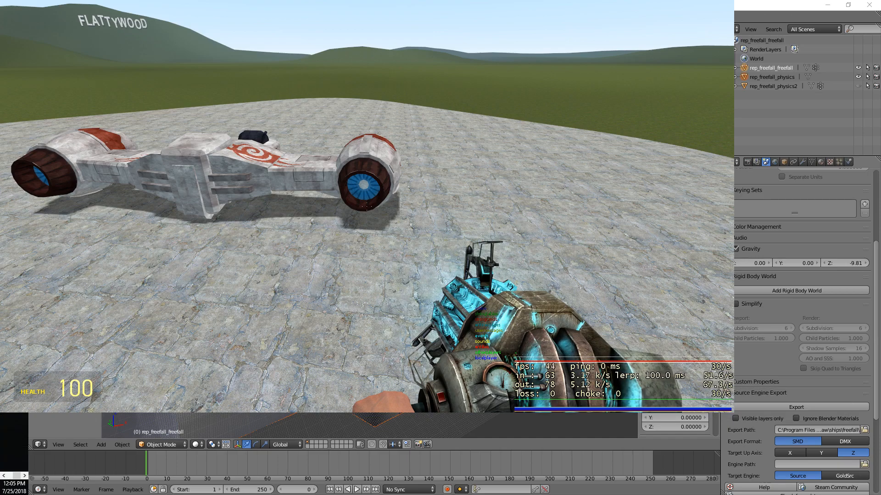
Switch to Crowbar and compile rep_freefall.qc with the newly exported meshes.
key(alt+Tab)
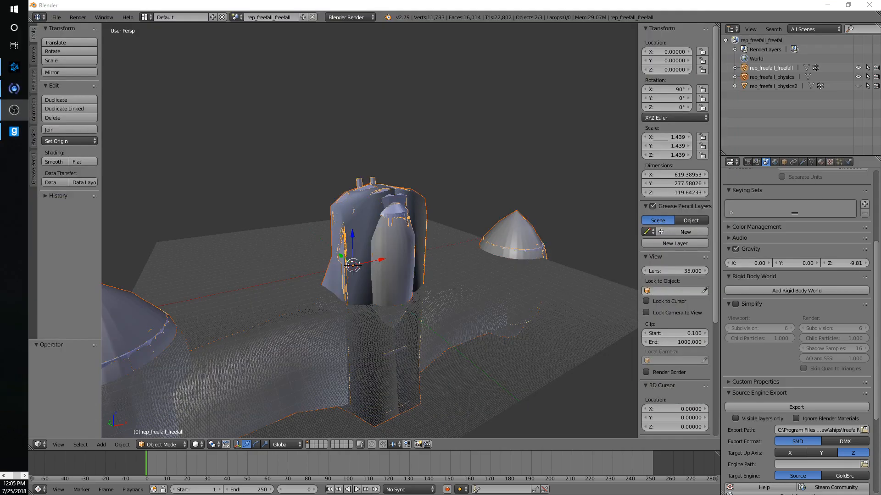
key(alt+Tab)
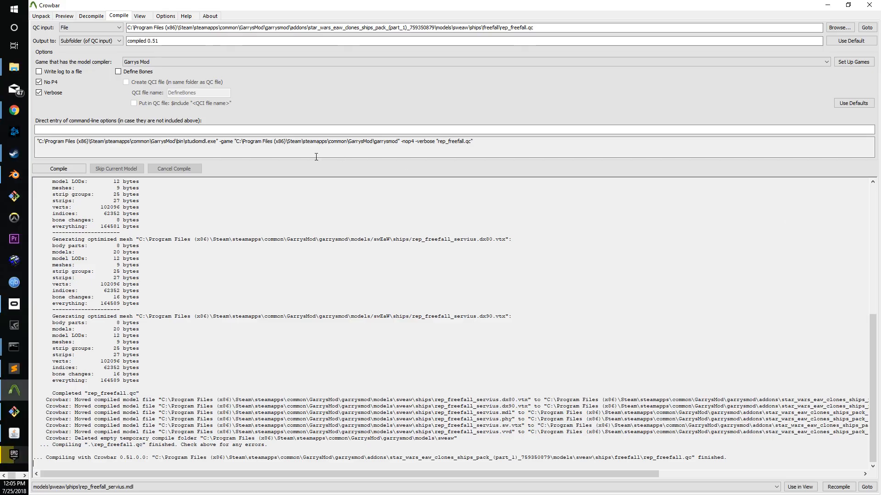
click(59, 168)
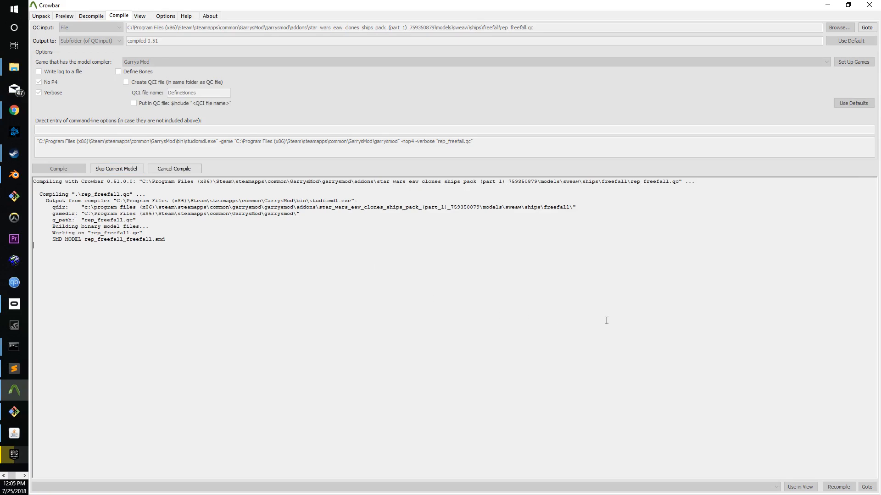
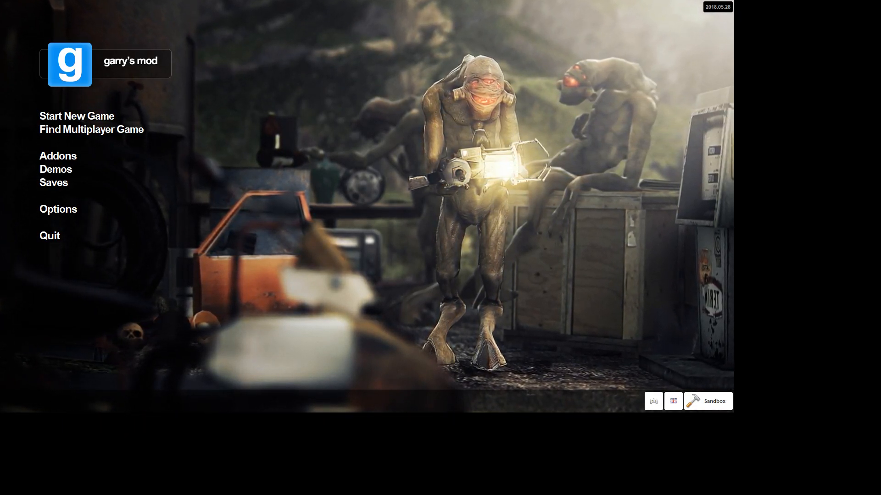
Start a single-player game on gm_flatgrass and spawn the red-and-white freefall aircraft from the star_wars_eaw_clone legacy addon.
click(50, 116)
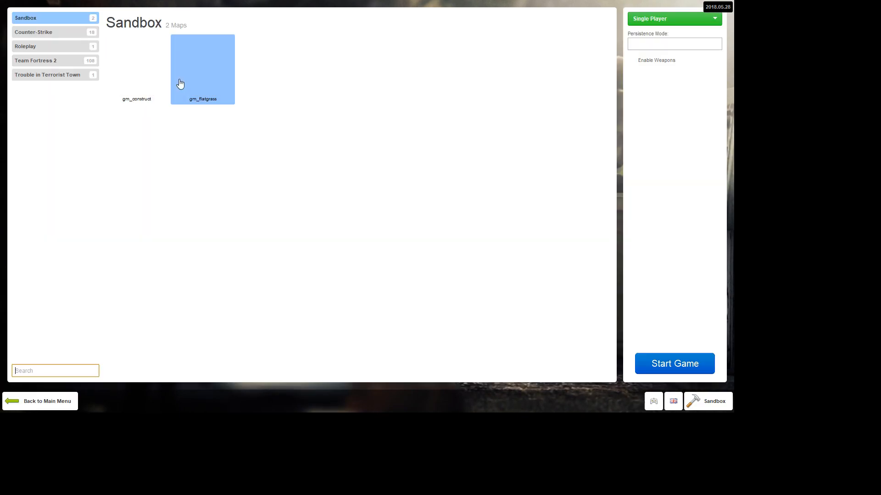
double_click(195, 66)
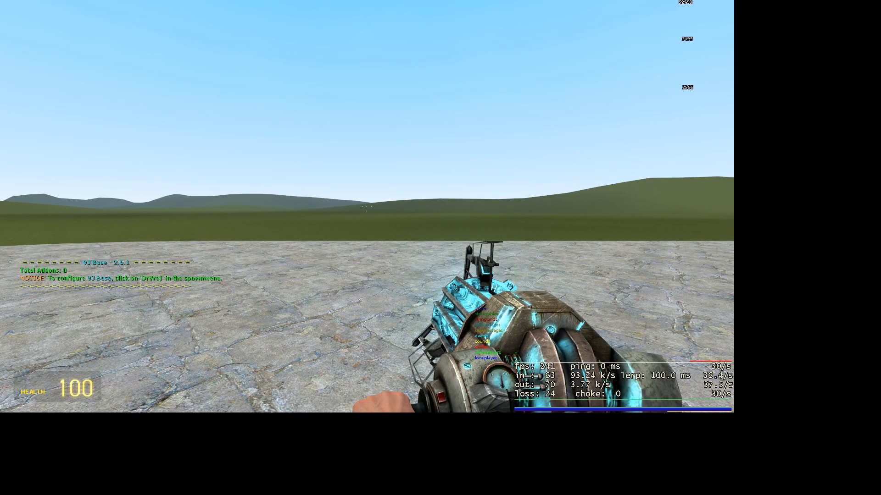
key(q)
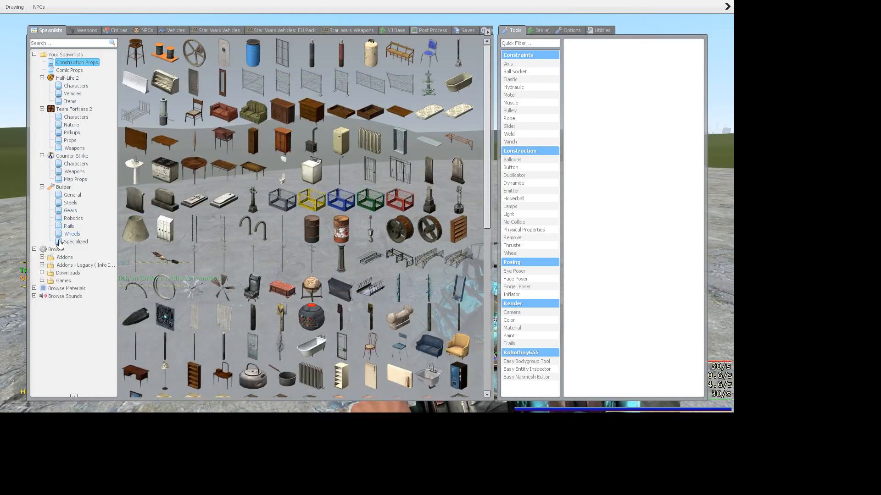
click(62, 265)
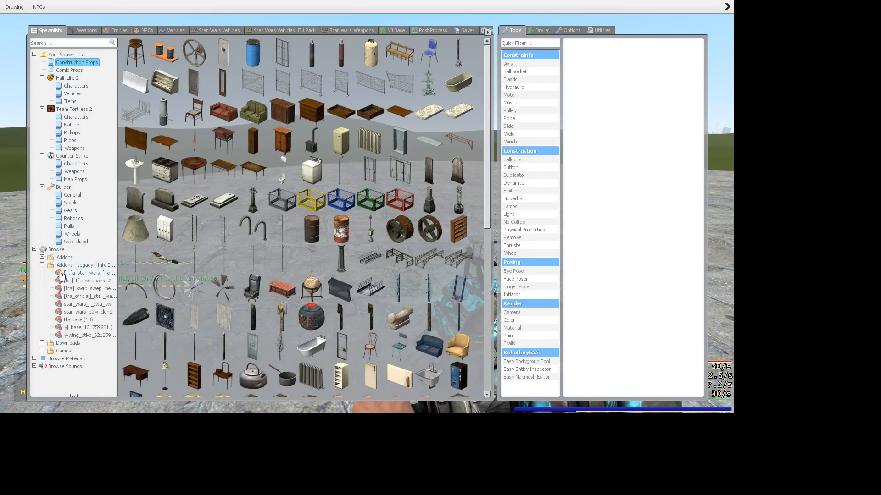
click(108, 313)
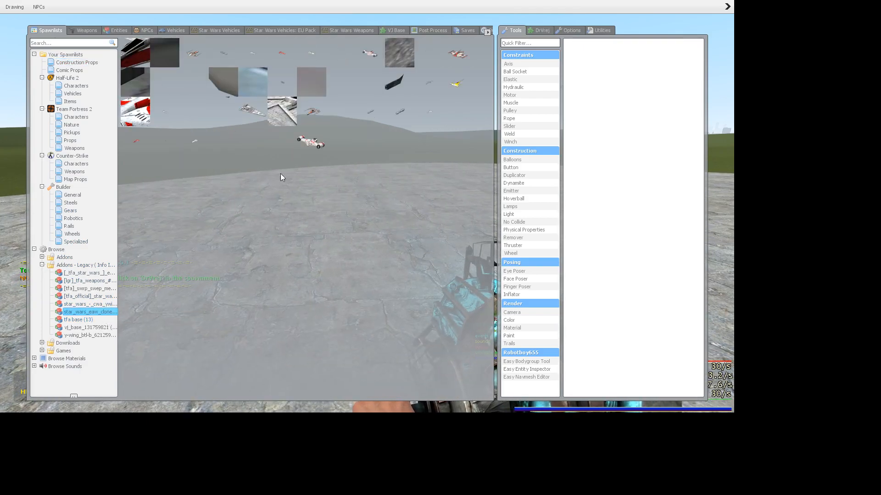
click(316, 146)
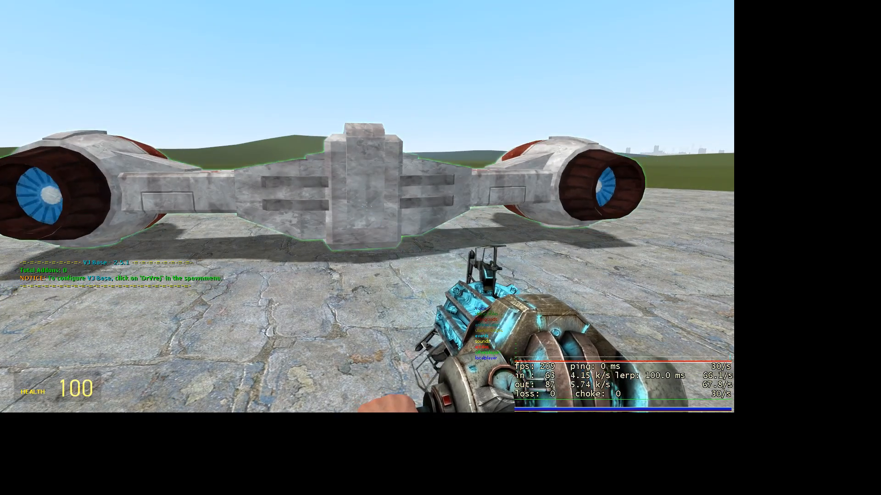
Back away from the spawned aircraft and spawn a second one beside it from the same addon.
key(s)
key(q)
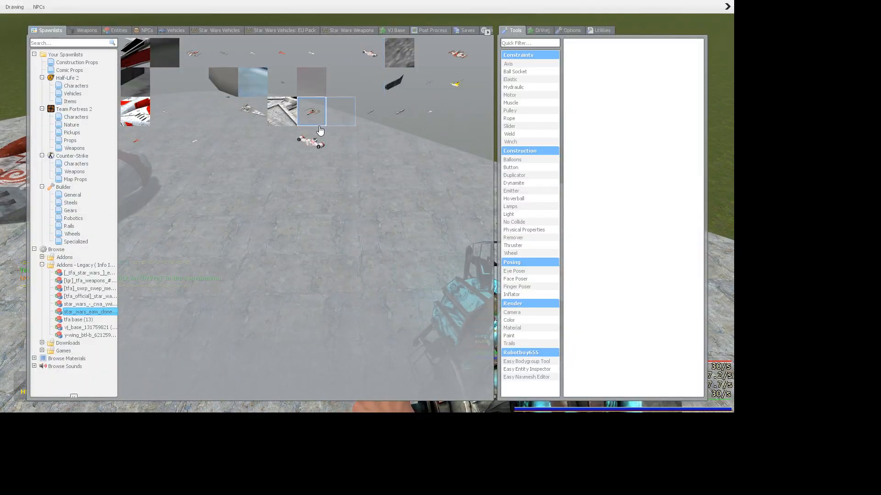
click(319, 127)
click(367, 206)
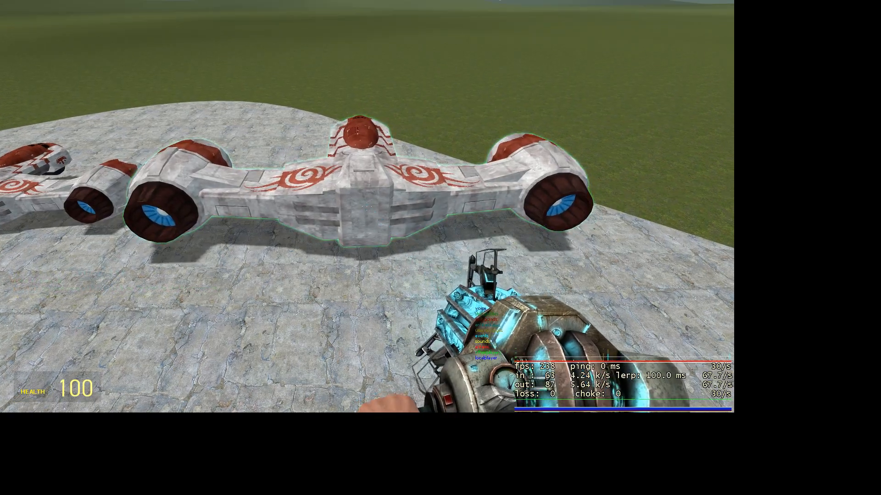
Examine the orientation and ground clearance of the two spawned aircraft from the rear and the side.
key(d)
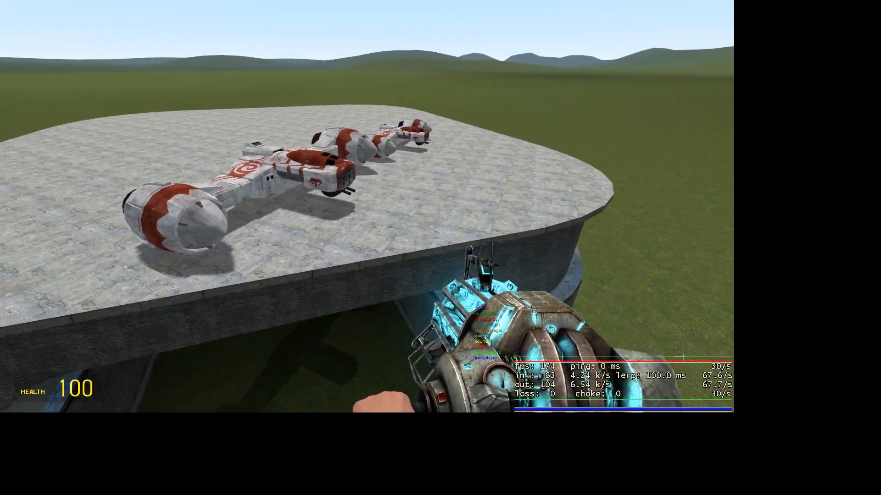
key(w)
key(s)
key(a)
click(367, 206)
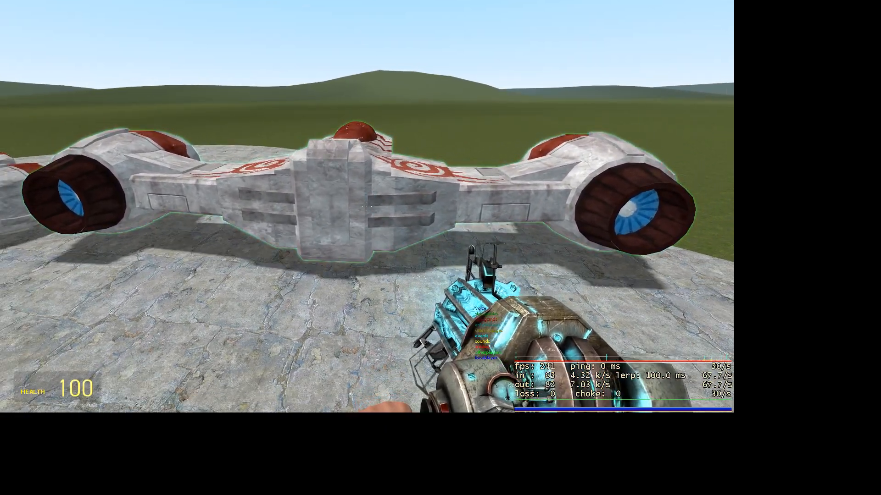
key(z)
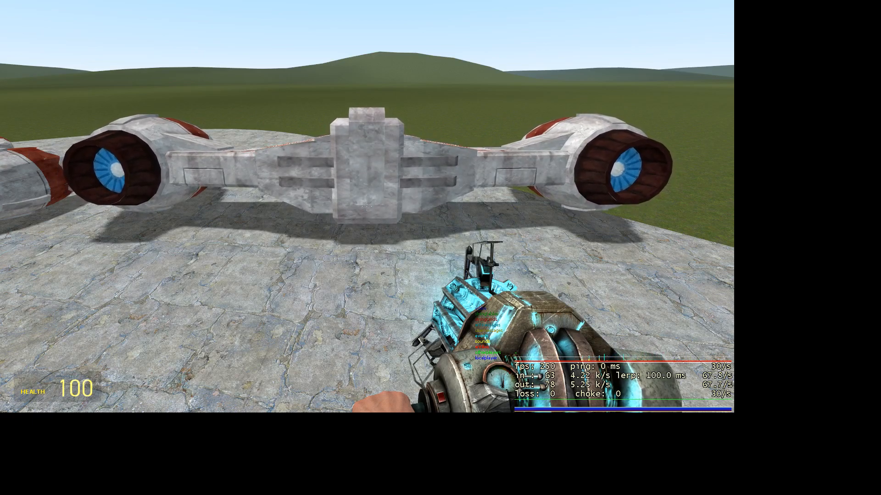
key(d)
key(w)
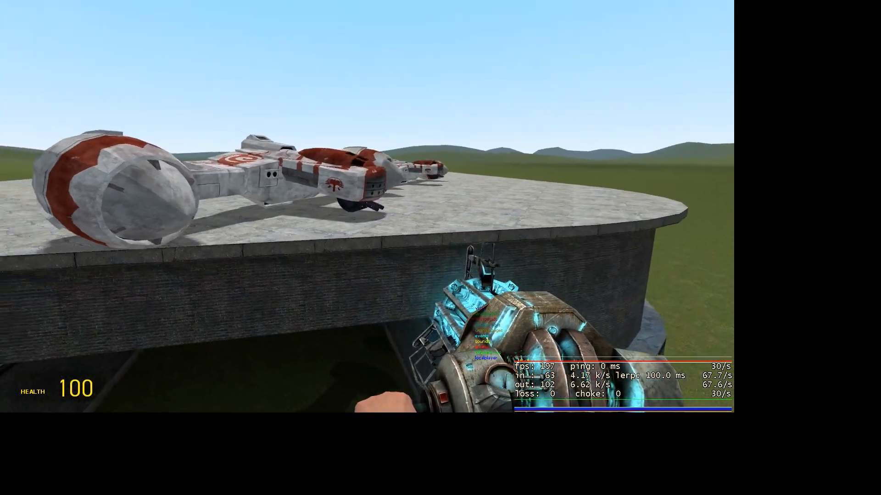
click(367, 207)
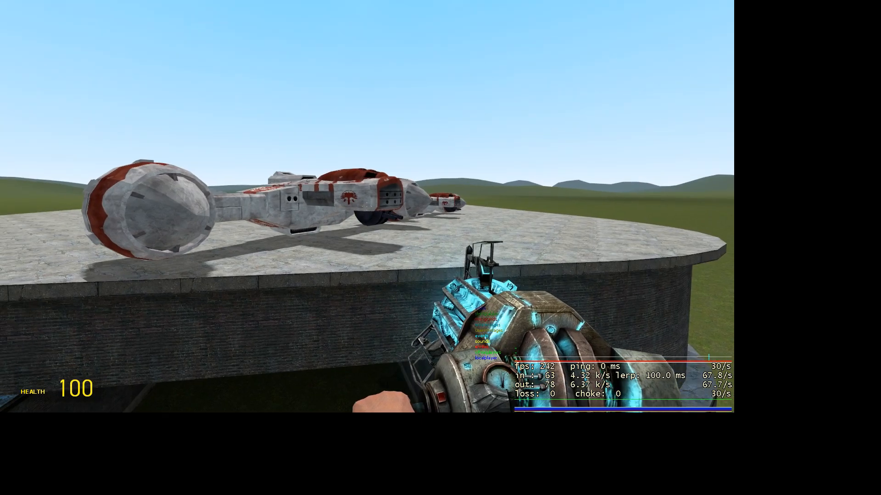
Examine the aircraft's nose and the gun turret beneath it up close from both sides.
key(w)
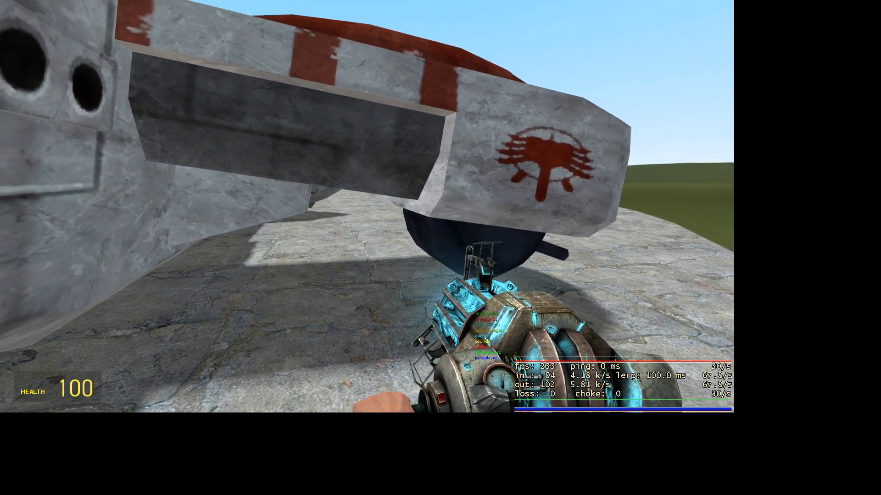
click(367, 206)
key(d)
key(d)
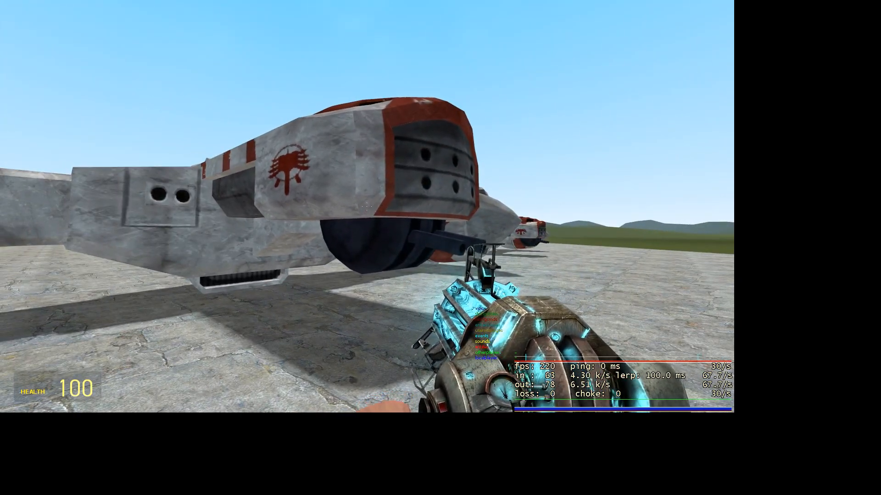
key(w)
key(d)
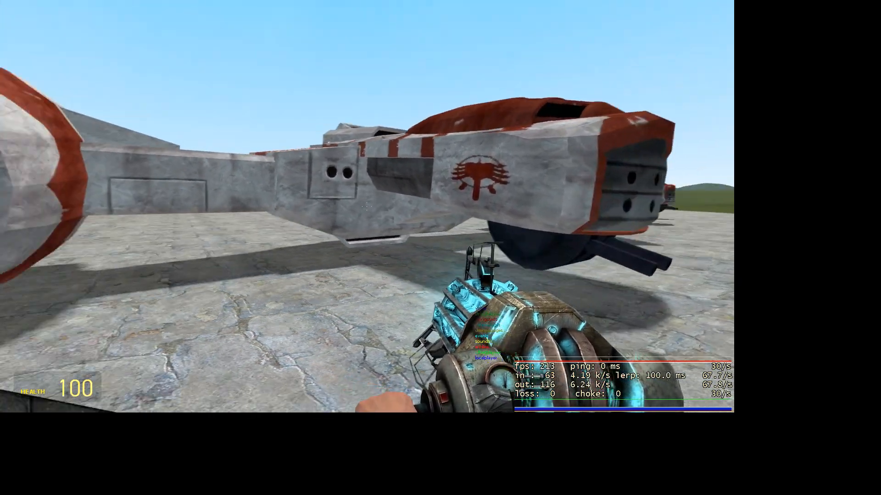
key(d)
key(d)
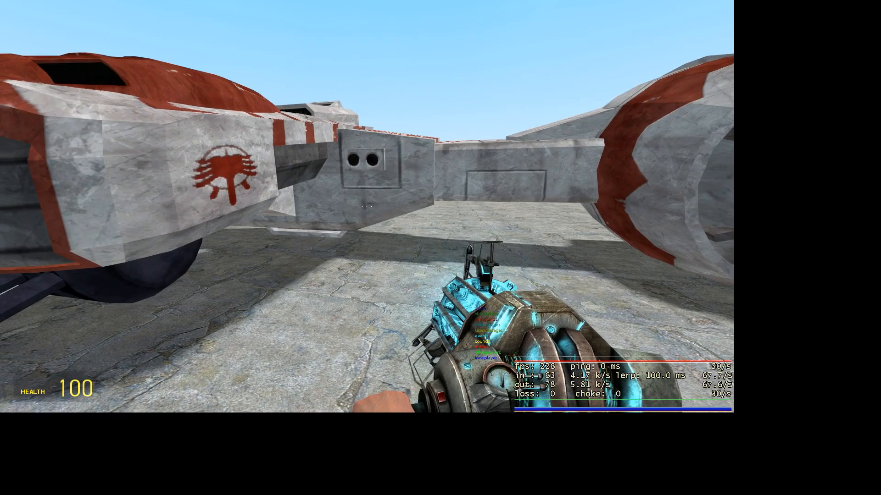
Test the collision around the aircraft's gun turret with the physics gun.
click(367, 206)
key(d)
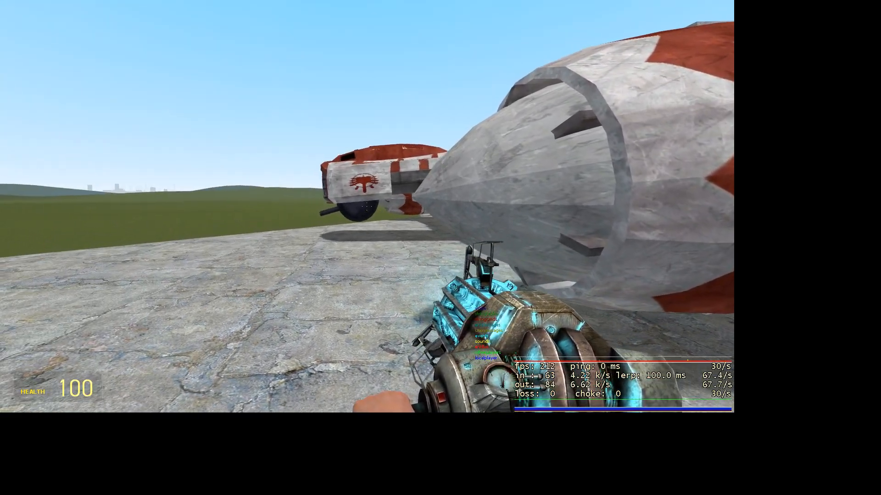
click(367, 206)
drag(367, 207, 367, 189)
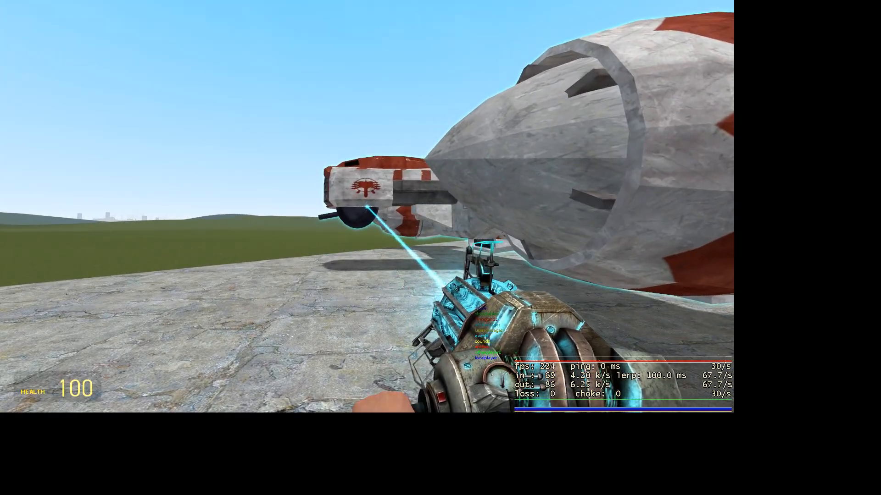
click(367, 206)
click(367, 206)
click(367, 206)
drag(367, 206, 367, 207)
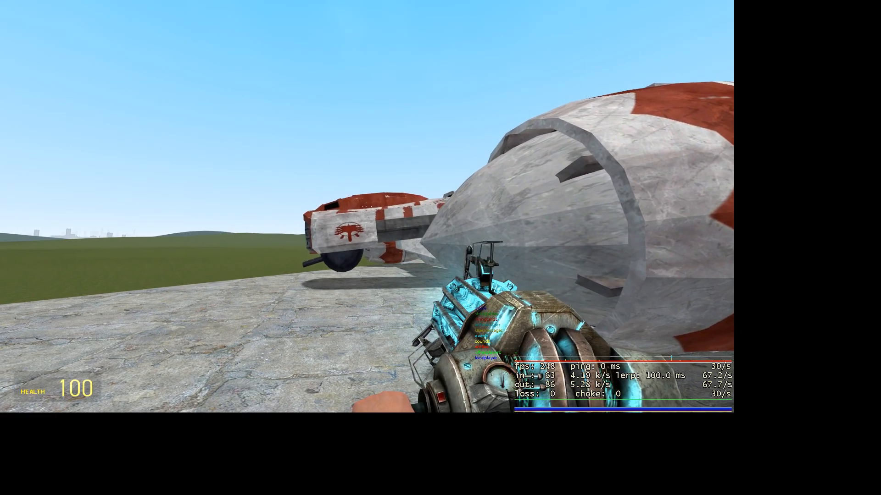
Undo the last aircraft spawn and spawn the freefall model again.
key(a)
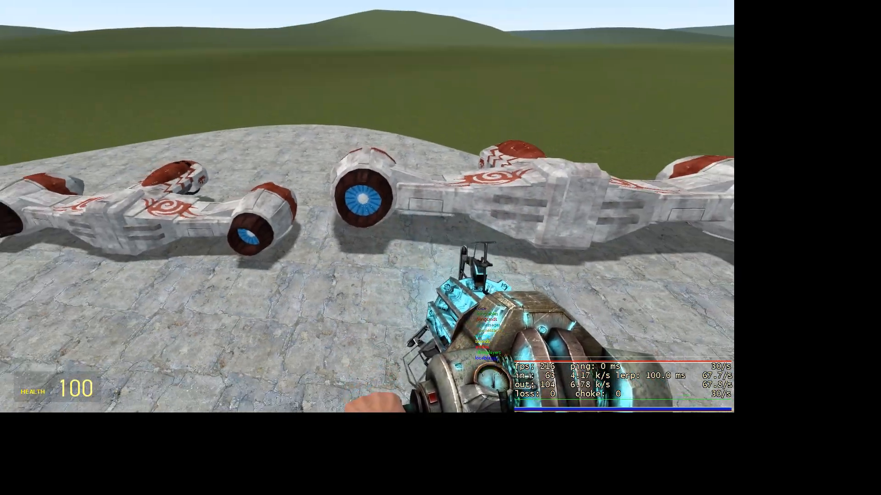
key(z)
key(q)
click(313, 136)
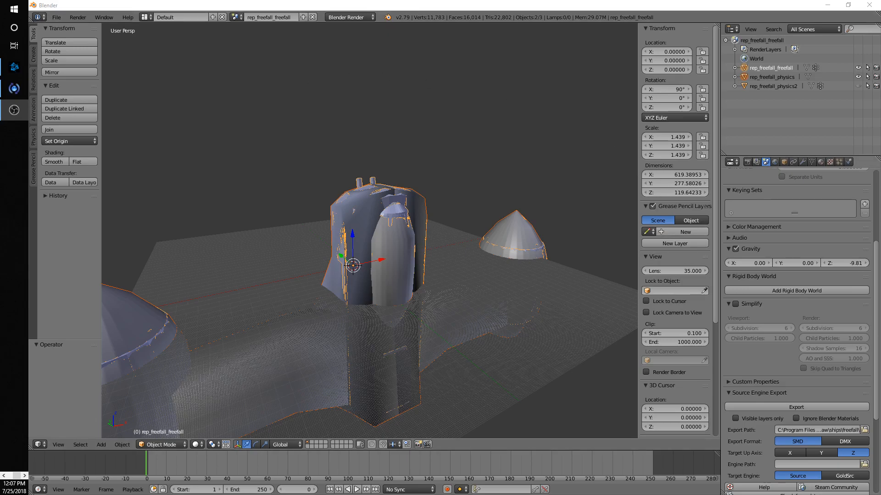
Switch to Blender, add a cube at the origin and scale its mesh to about 6.3 units per side.
middle_drag(331, 217, 85, 144)
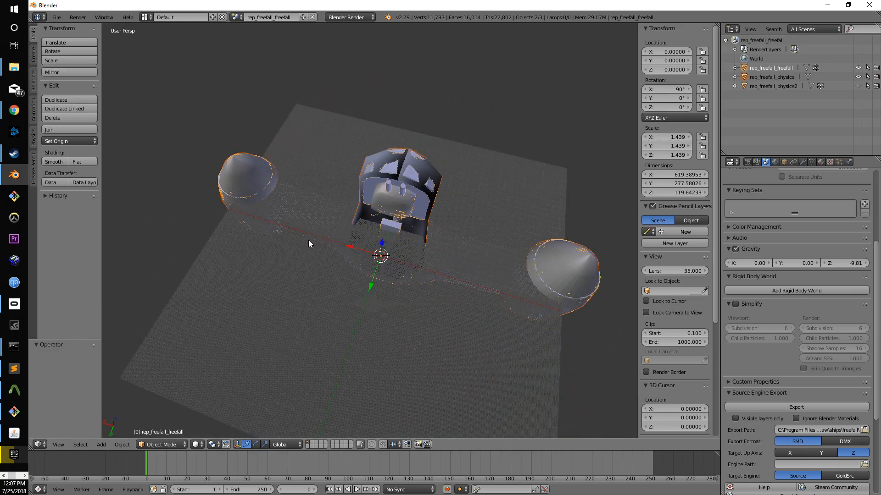
key(a)
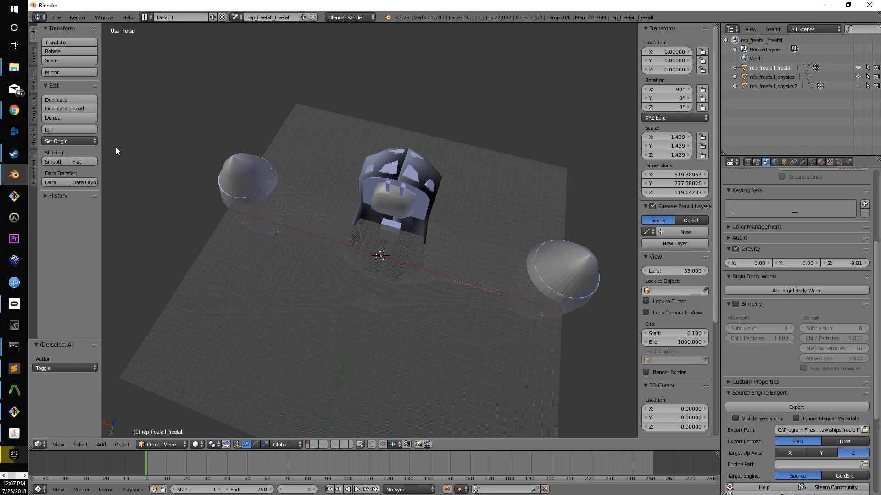
click(33, 54)
click(72, 62)
scroll(459, 241, up, 4)
middle_drag(460, 244, 556, 203)
key(Tab)
key(s)
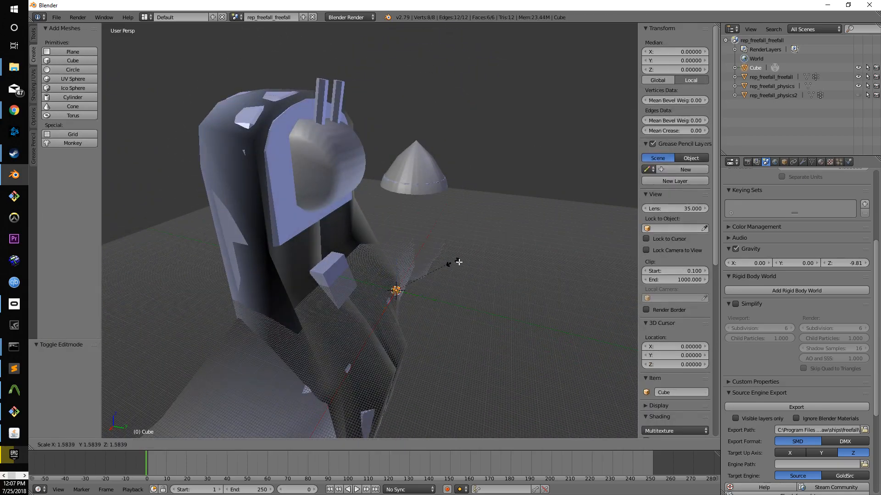
click(518, 261)
Move the cube's mesh up to about 79.6 on Z and back to about -28 on Y.
key(g)
key(z)
click(401, 170)
key(g)
key(y)
click(393, 166)
middle_drag(393, 166, 443, 177)
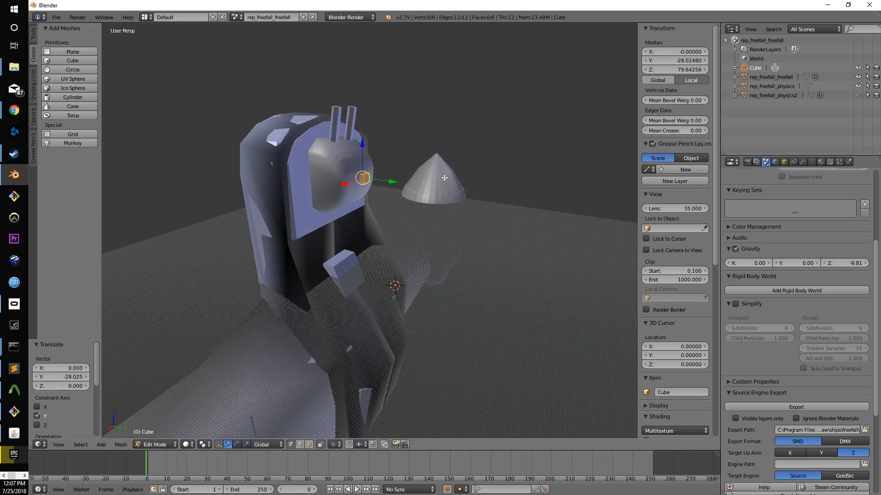
Pull the cube's outward face along Y to form a bar about 35.4 units long, and reselect it in Object Mode.
middle_drag(289, 160, 315, 224)
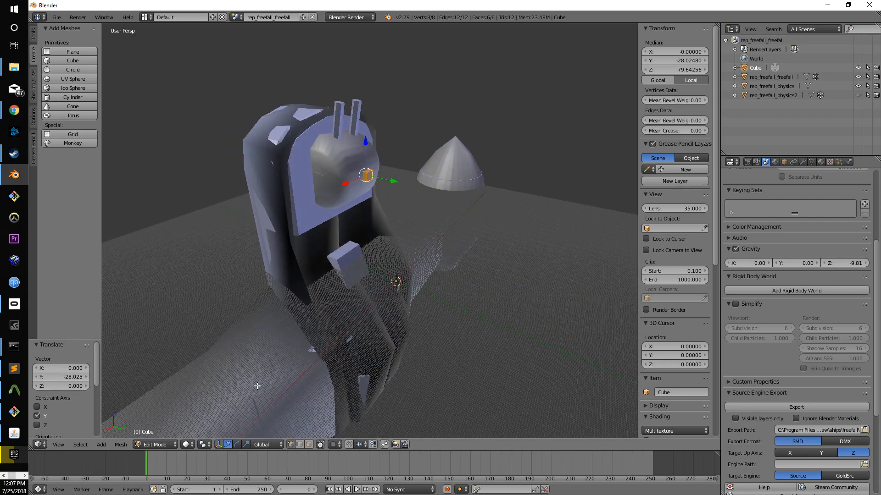
right_click(370, 175)
drag(399, 182, 434, 191)
middle_drag(468, 240, 509, 212)
scroll(486, 247, down, 2)
shift+middle_drag(465, 291, 494, 232)
drag(435, 151, 430, 149)
middle_drag(464, 191, 444, 162)
drag(435, 206, 441, 207)
middle_drag(442, 206, 456, 327)
key(Tab)
key(a)
middle_drag(466, 295, 468, 270)
right_click(408, 136)
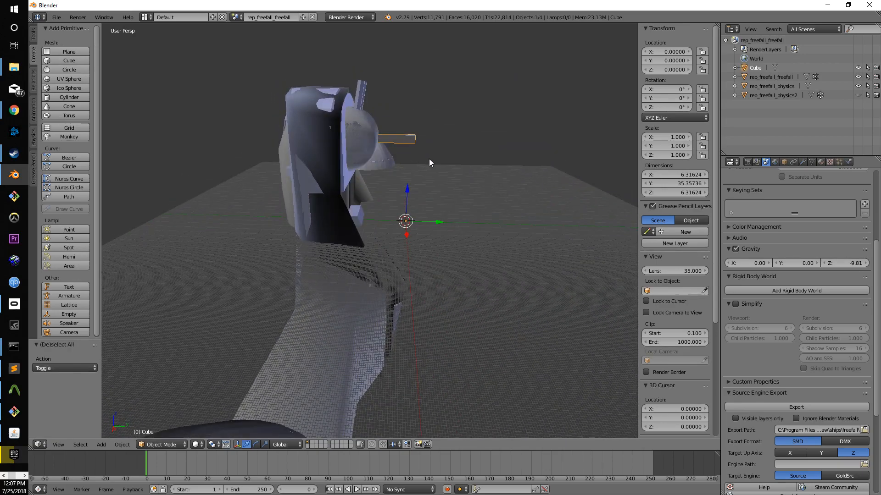
Move the whole bar's mesh down 73.298 units on Z and back about 29 units on Y.
key(Tab)
key(a)
key(g)
key(z)
click(403, 189)
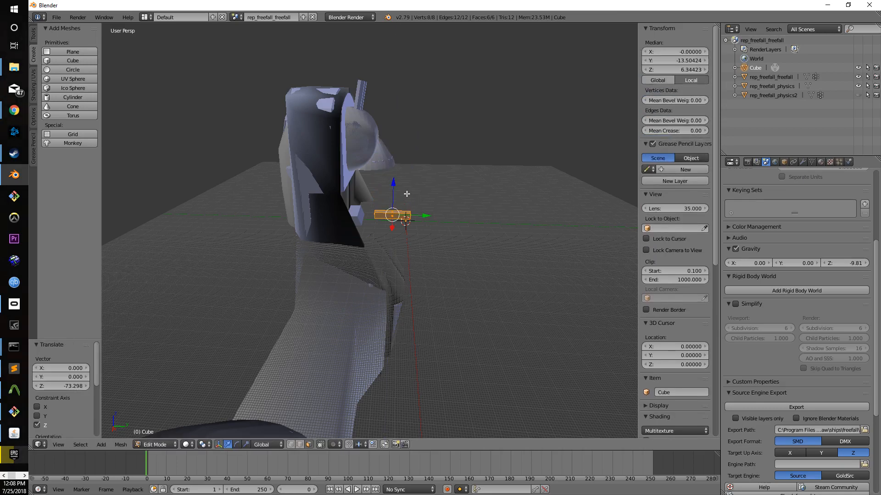
drag(427, 218, 397, 215)
middle_drag(397, 215, 365, 218)
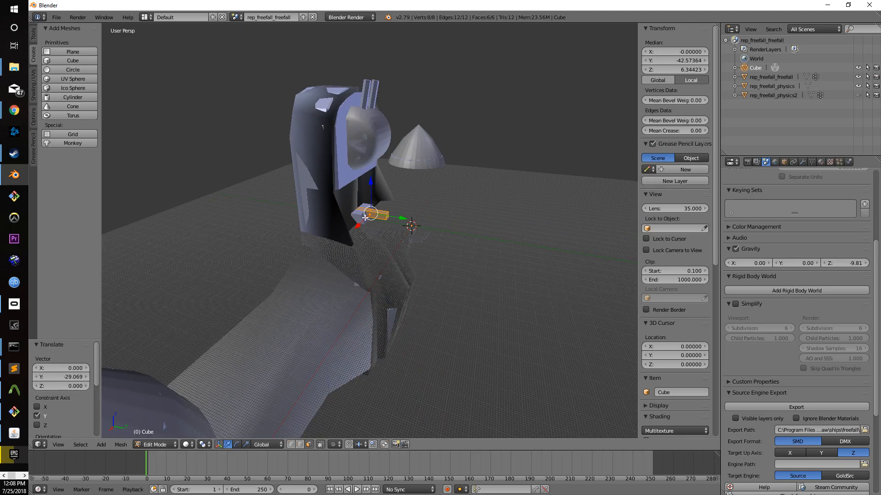
Pull the bar's outward end face along Y until the bar is about 65.6 units long.
right_click(389, 216)
drag(413, 219, 437, 225)
mouse_move(437, 225)
middle_down()
mouse_move(476, 223)
mouse_move(476, 205)
mouse_move(448, 226)
middle_up()
drag(439, 223, 441, 223)
middle_drag(441, 223, 398, 236)
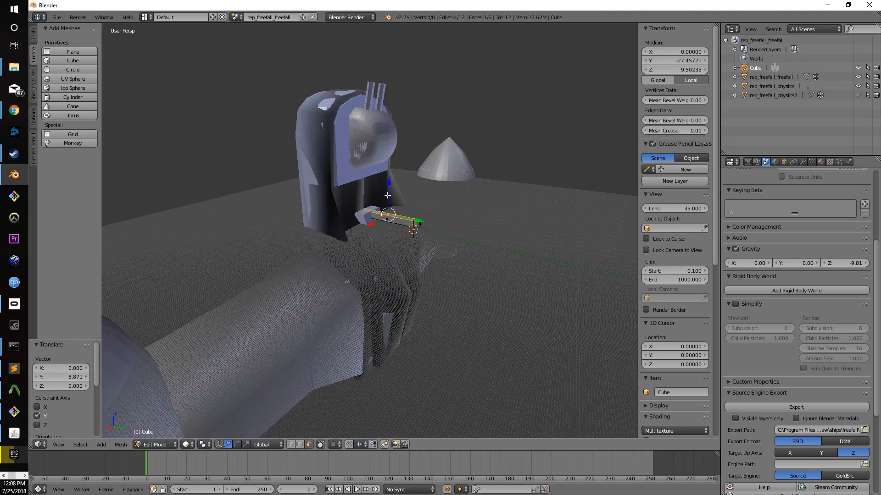
Raise the bar's top face and pull both side faces out along X to make it about 27.4 wide and 19.4 high.
drag(389, 192, 393, 179)
middle_drag(483, 205, 459, 217)
key(a)
right_click(396, 218)
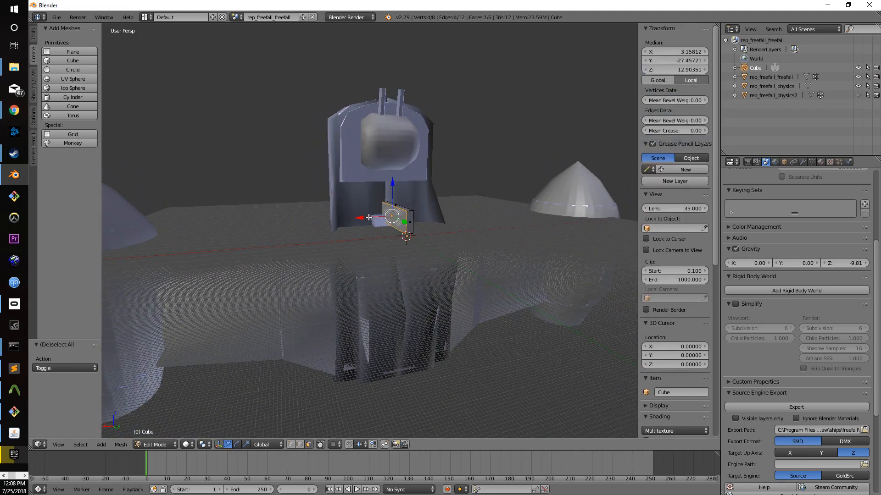
drag(367, 217, 357, 217)
middle_drag(438, 222, 394, 223)
right_click(392, 223)
drag(365, 217, 386, 218)
middle_drag(385, 218, 494, 268)
Select rep_freefall_physics together with the Cube and join them into one object.
key(a)
click(776, 87)
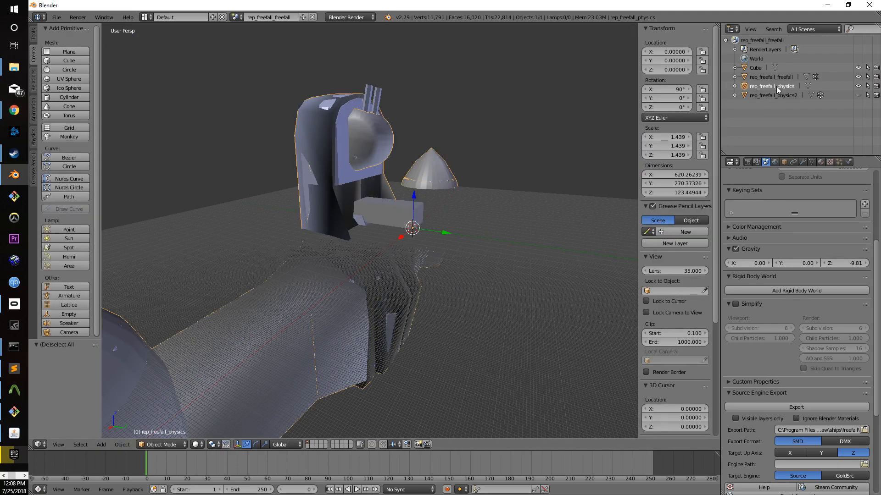
ctrl+click(755, 68)
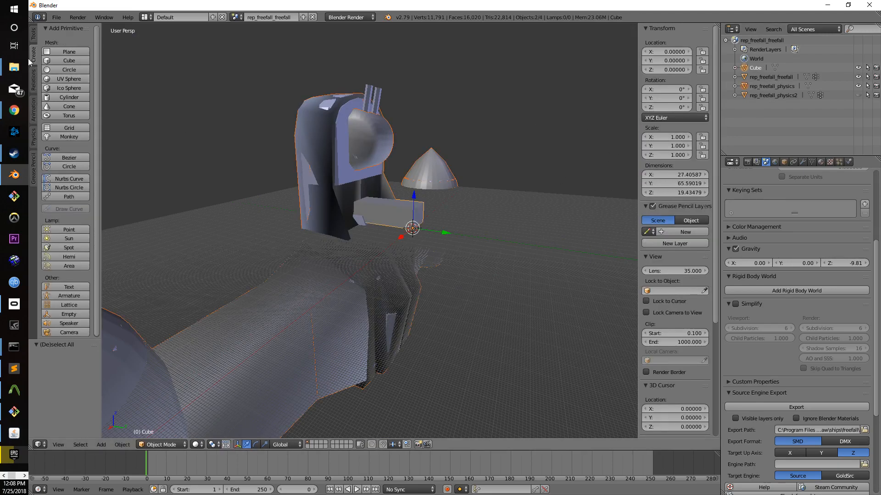
click(34, 37)
click(61, 129)
mouse_move(357, 190)
middle_down()
mouse_move(330, 188)
mouse_move(357, 191)
middle_up()
right_click(405, 224)
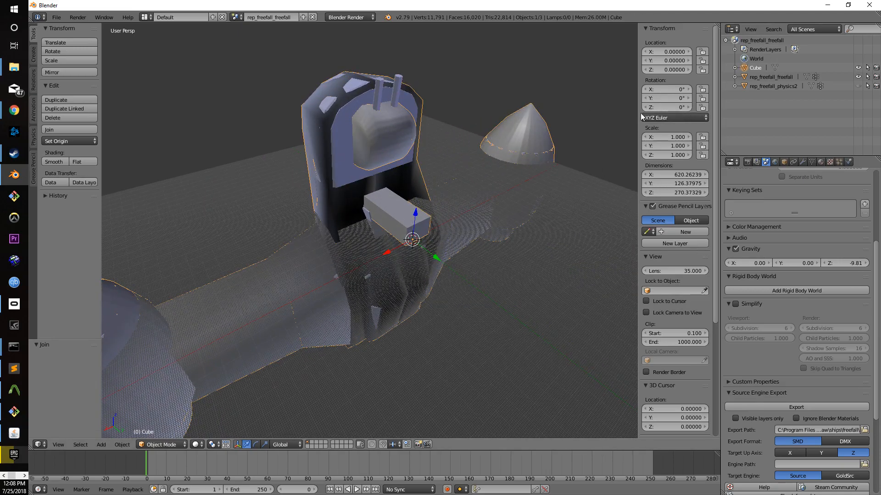
Try to join the Cube with rep_freefall_freefall into one object.
click(778, 77)
click(748, 68)
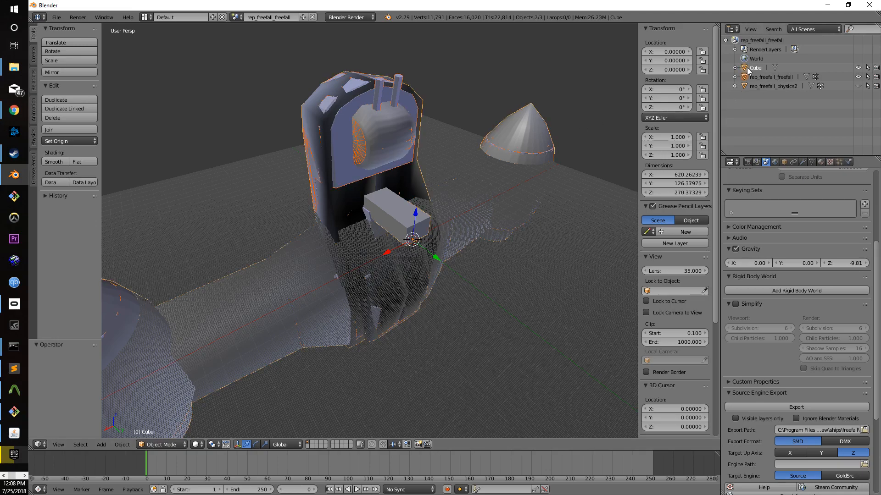
click(746, 77)
click(749, 68)
click(746, 77)
click(66, 129)
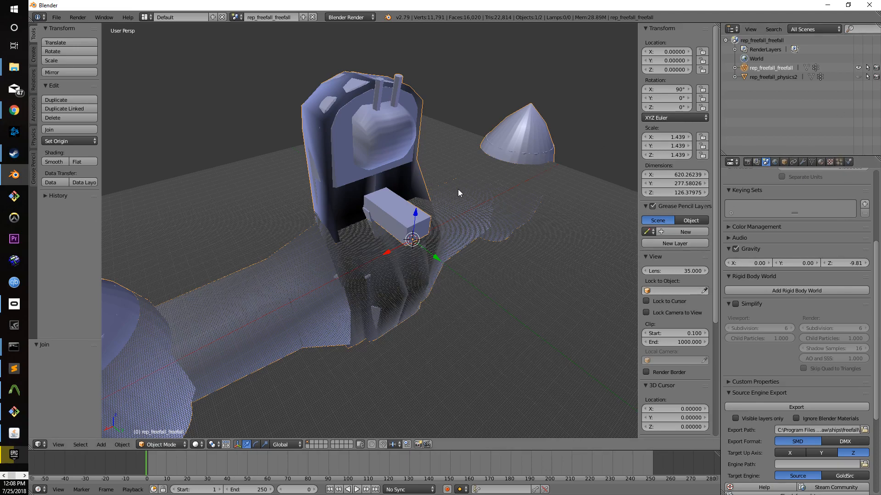
Undo the joins until the Cube and rep_freefall_physics are separate objects again.
key(ctrl+z)
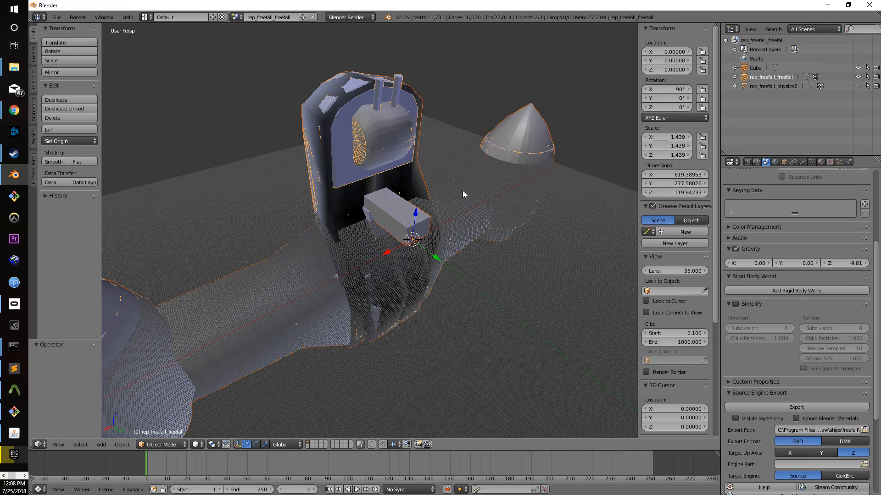
key(ctrl+z)
key(ctrl+z)
key(ctrl+z)
key(ctrl+z)
key(ctrl+z)
key(ctrl+z)
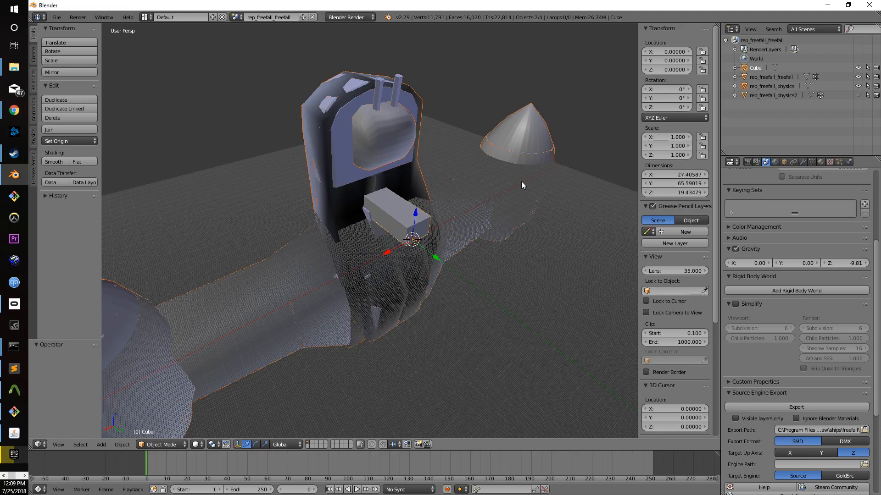
Join the Cube into rep_freefall_physics, with rep_freefall_physics as the active object.
click(763, 86)
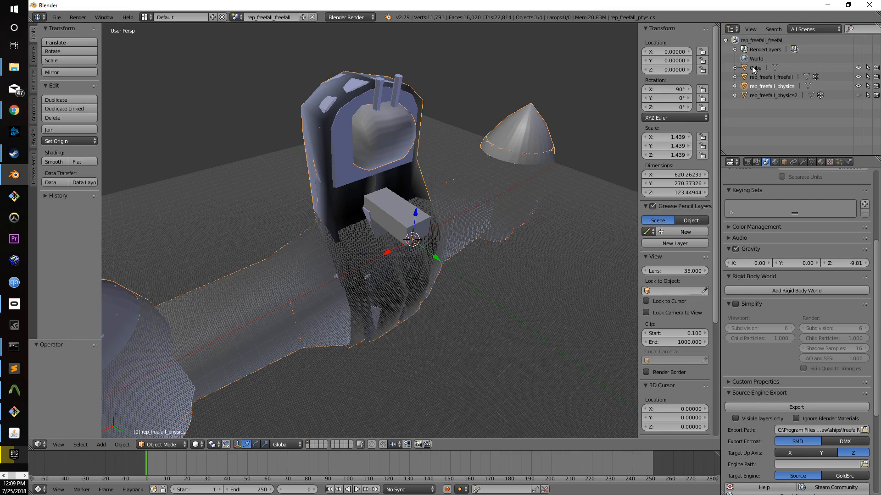
key(ctrl+z)
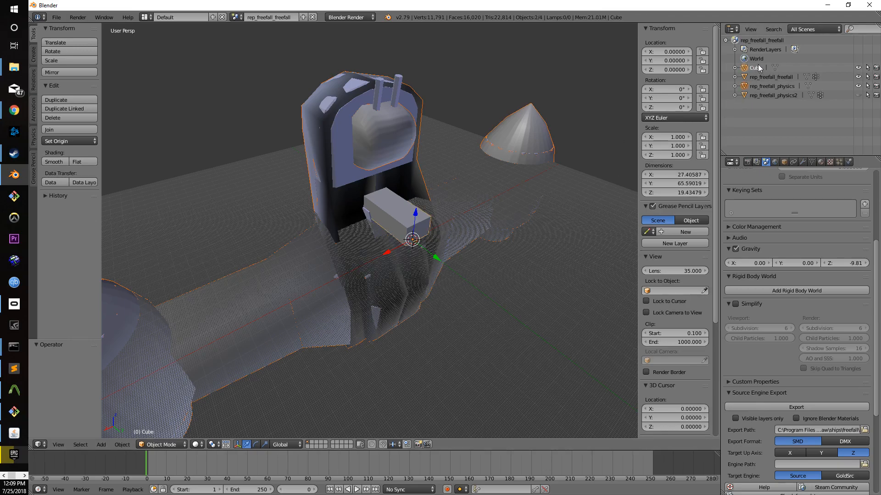
click(764, 88)
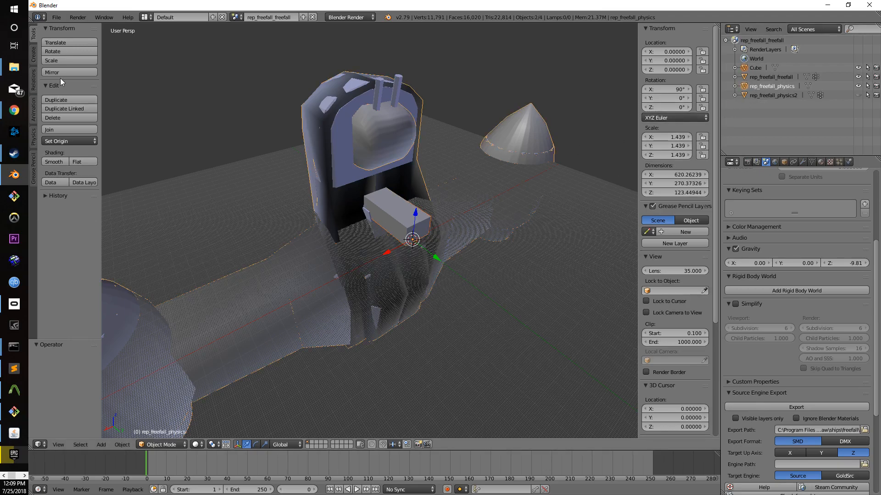
click(58, 129)
Toggle the visibility of rep_freefall_physics to compare the joined physics mesh with the aircraft.
middle_drag(505, 208, 541, 193)
click(859, 77)
click(859, 77)
click(858, 77)
click(858, 77)
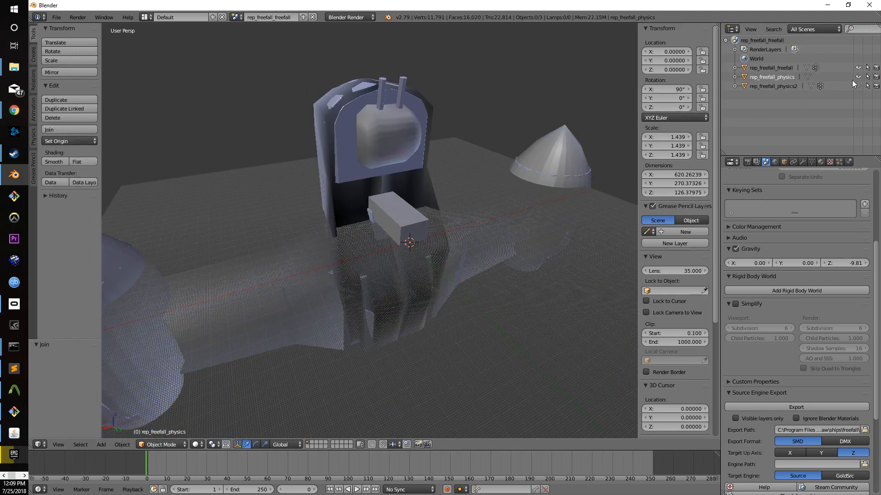
click(859, 77)
key(a)
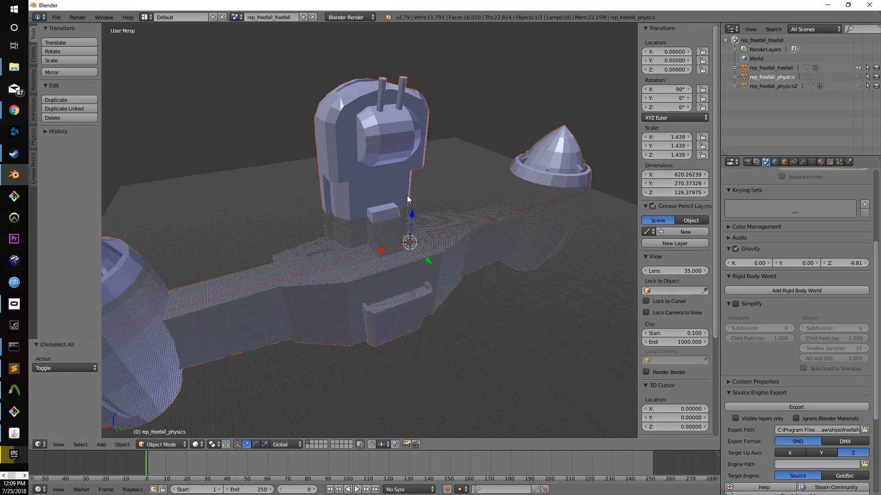
click(858, 77)
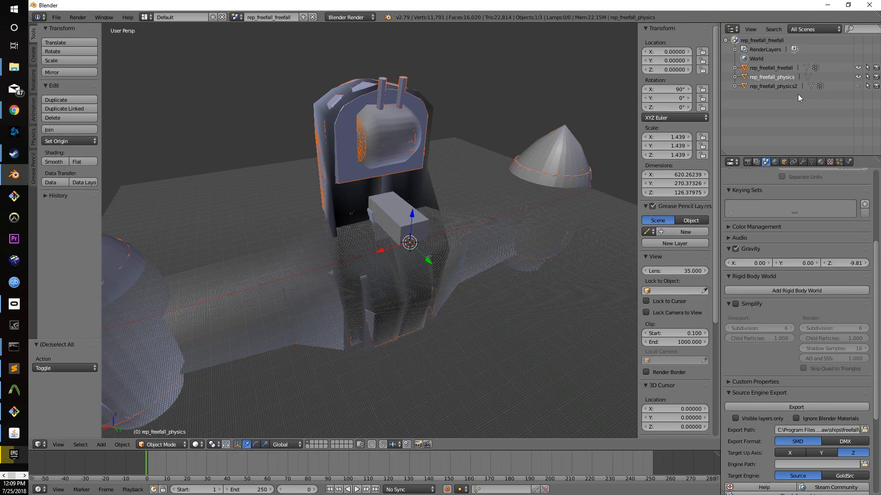
shift+click(494, 179)
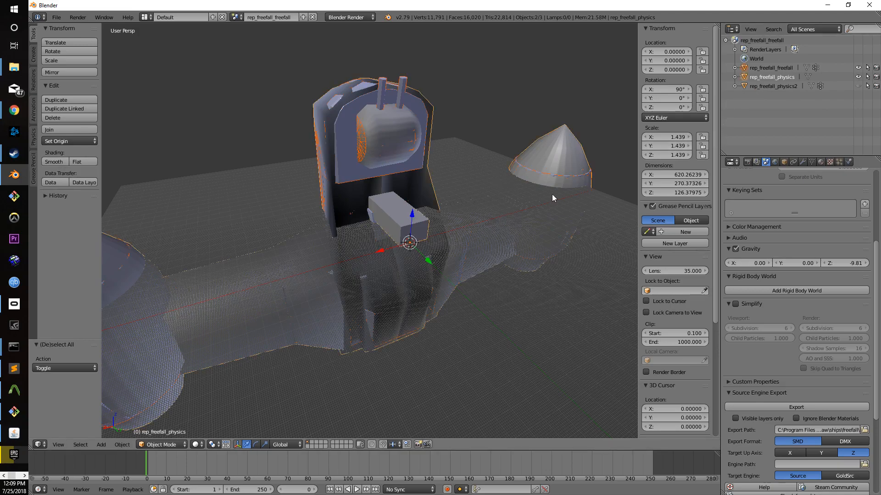
click(792, 408)
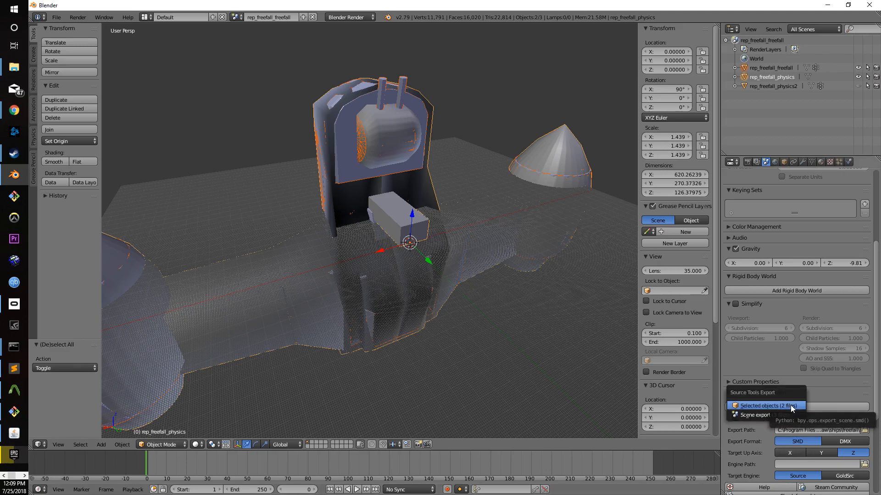
middle_drag(373, 325, 480, 272)
Select rep_freefall_freefall and set its Y rotation to 180°.
right_click(380, 319)
middle_drag(379, 320, 435, 284)
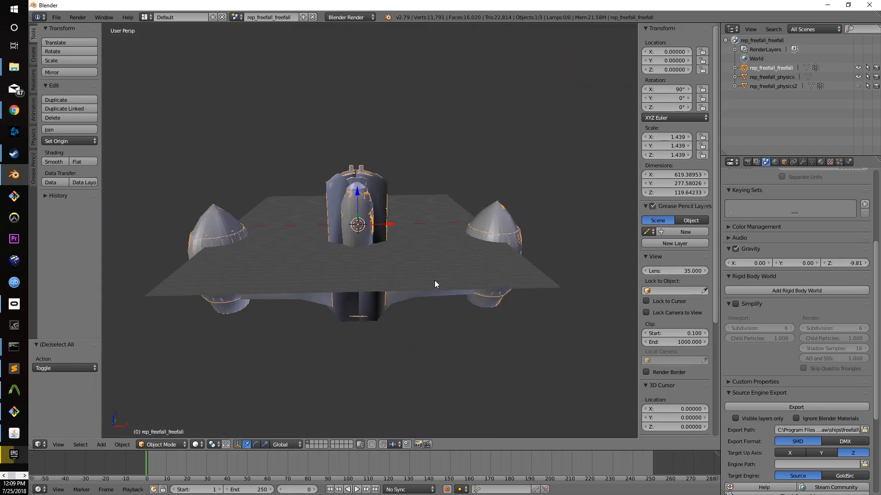
click(668, 97)
text(-90)
key(Return)
click(669, 96)
text(1)
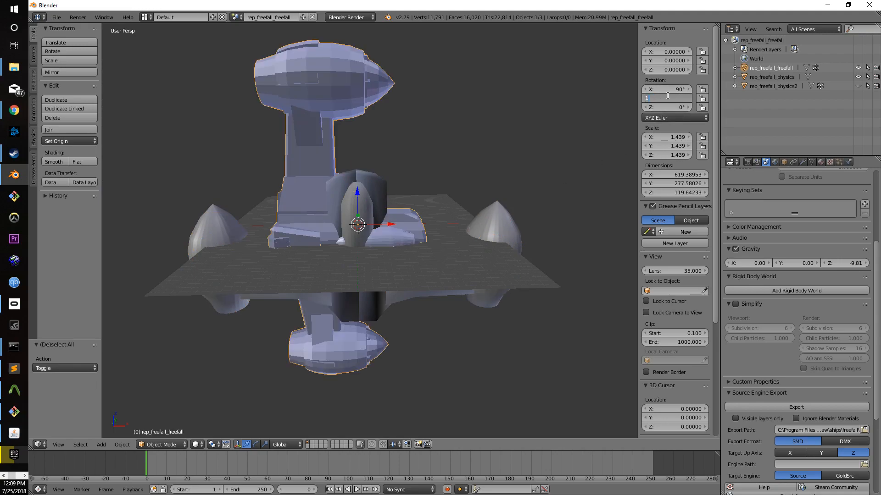
text(80)
key(Return)
Select rep_freefall_physics and set its Y rotation to 180° to match the aircraft.
right_click(381, 289)
click(673, 96)
text(180)
key(Return)
Select both visible objects and export the selected objects with the Source export tools.
key(a)
key(a)
click(780, 408)
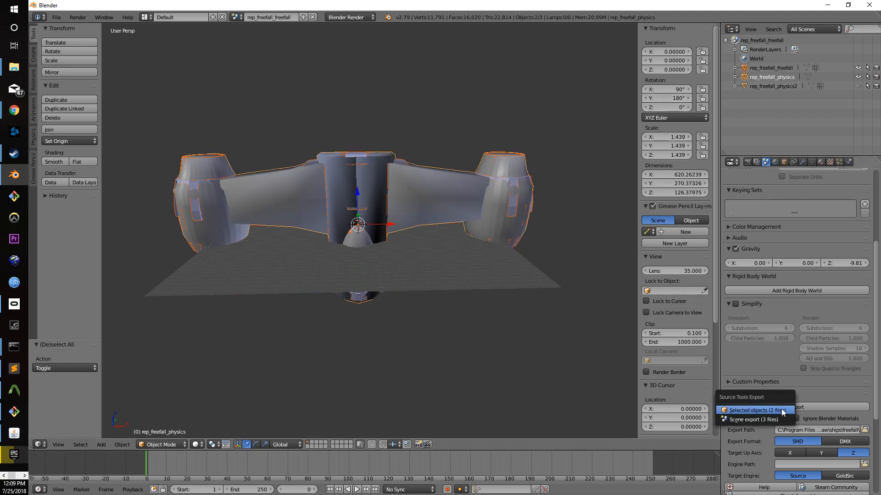
click(752, 410)
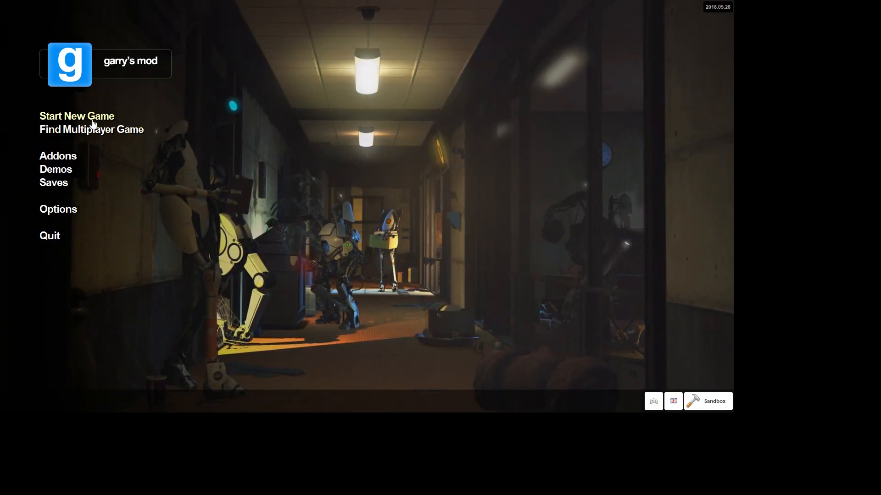
Switch to Garry's Mod, start a new game and spawn the red-and-white freefall aircraft from the legacy star_wars_eaw_clone addon's models.
click(87, 123)
key(Escape)
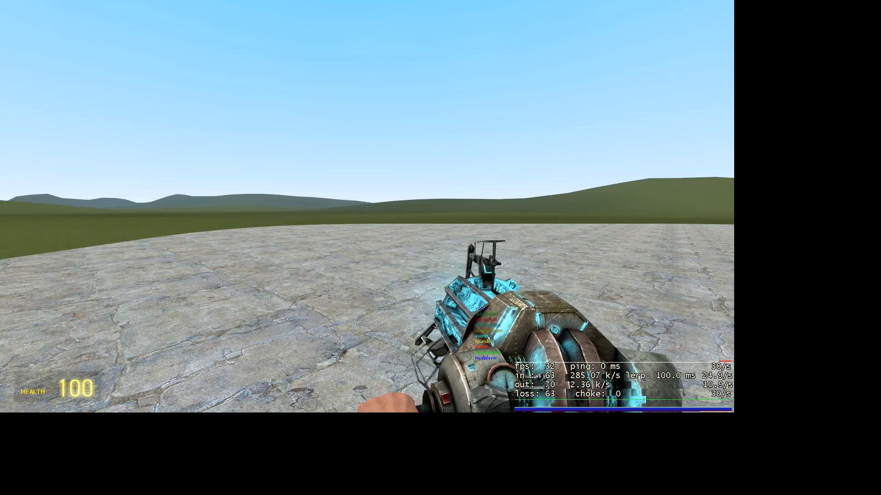
key(q)
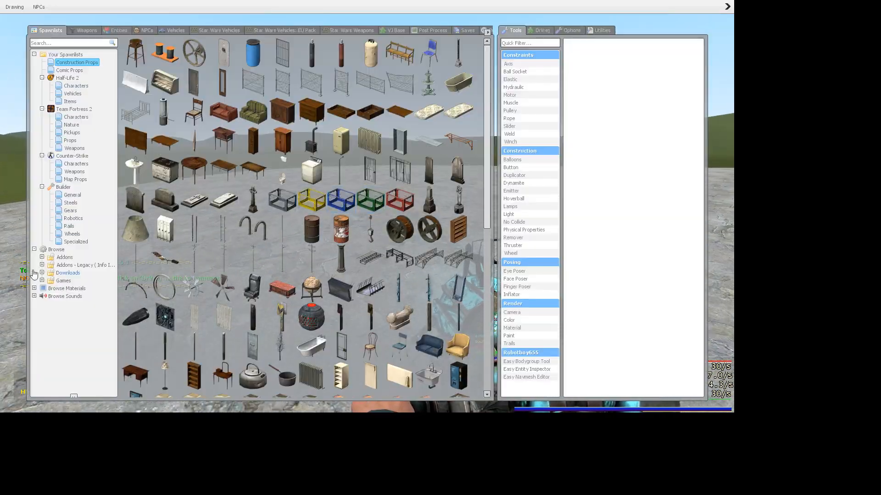
click(41, 265)
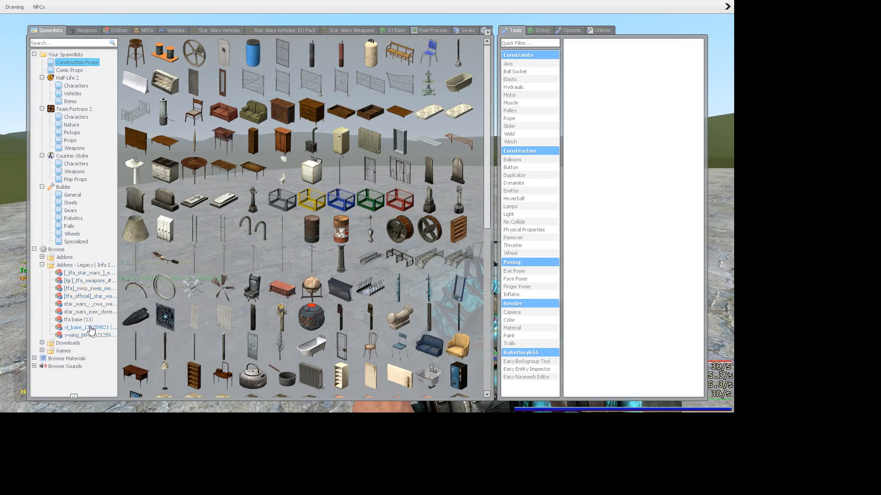
click(85, 314)
right_click(298, 143)
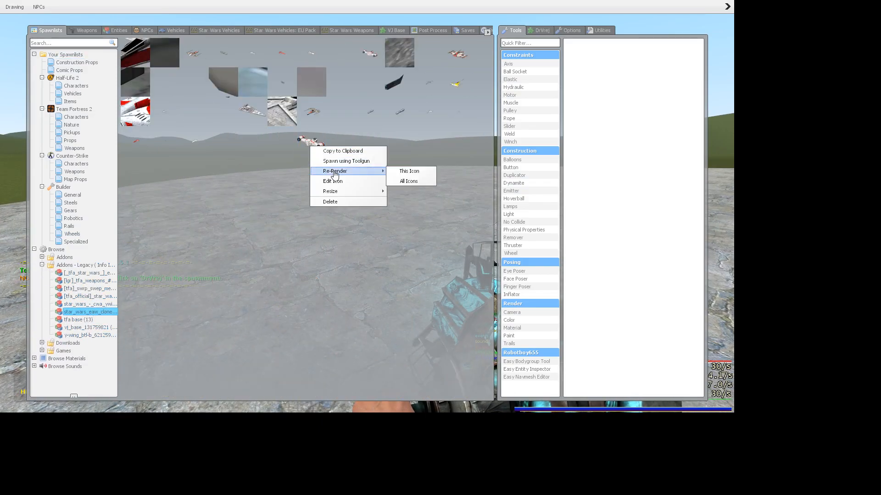
click(359, 158)
click(317, 146)
key(q)
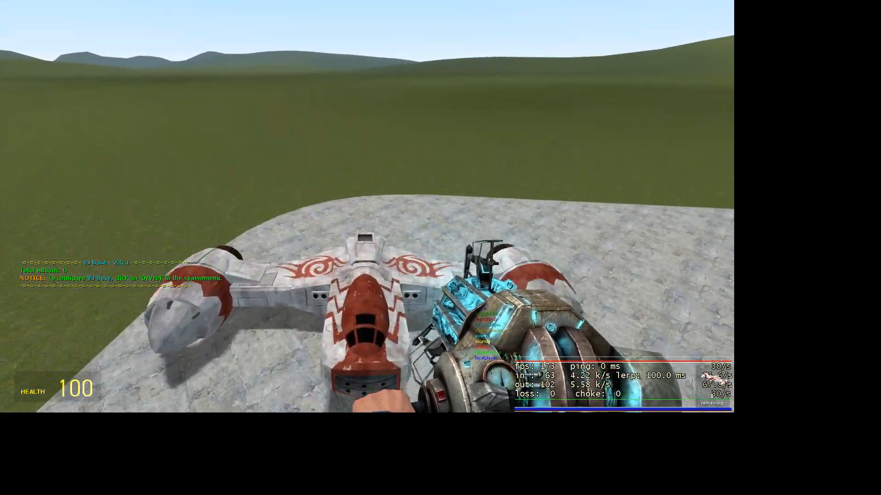
Inspect the spawned aircraft's physics mesh around the nose and gun turret with the Easy Entity Inspector.
key(v)
key(w)
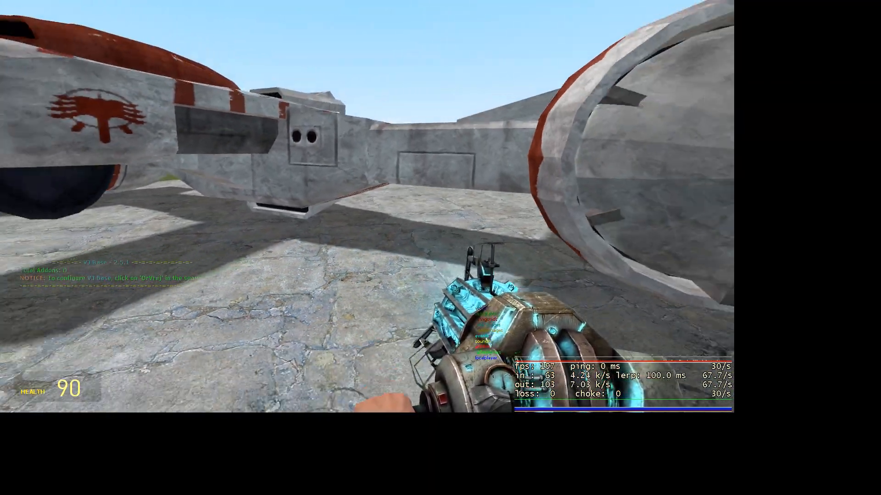
key(q)
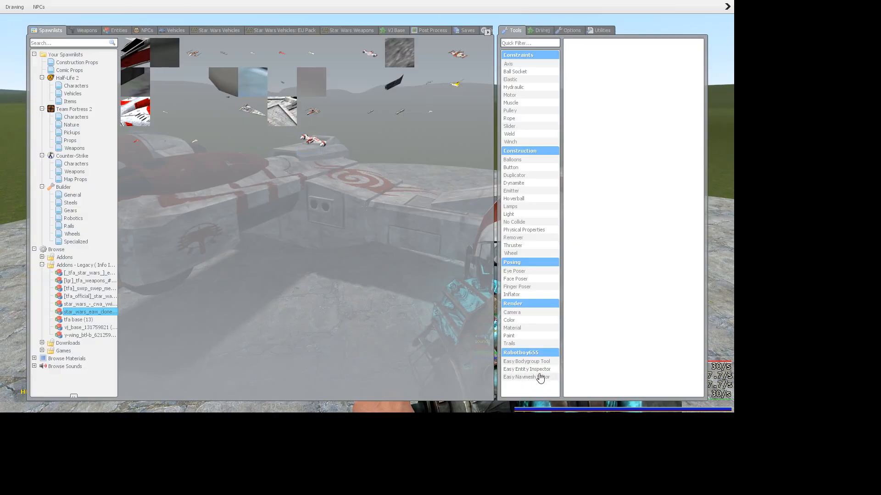
click(532, 374)
click(367, 206)
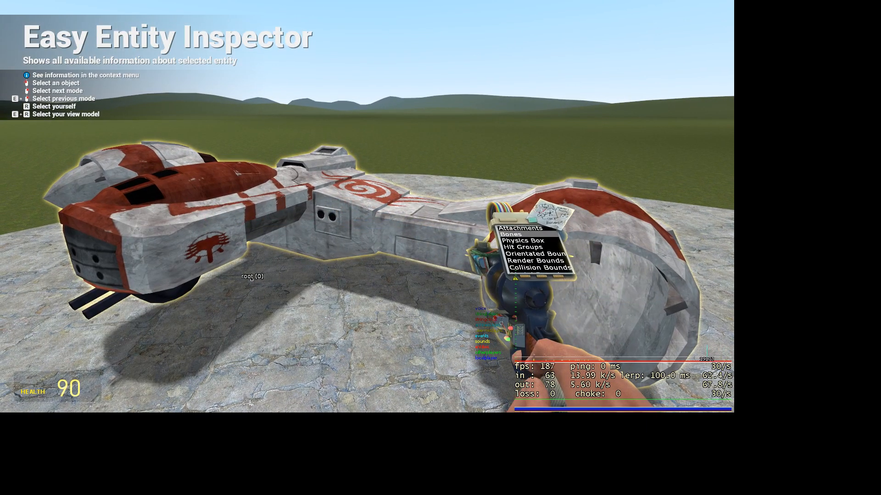
key(a)
key(d)
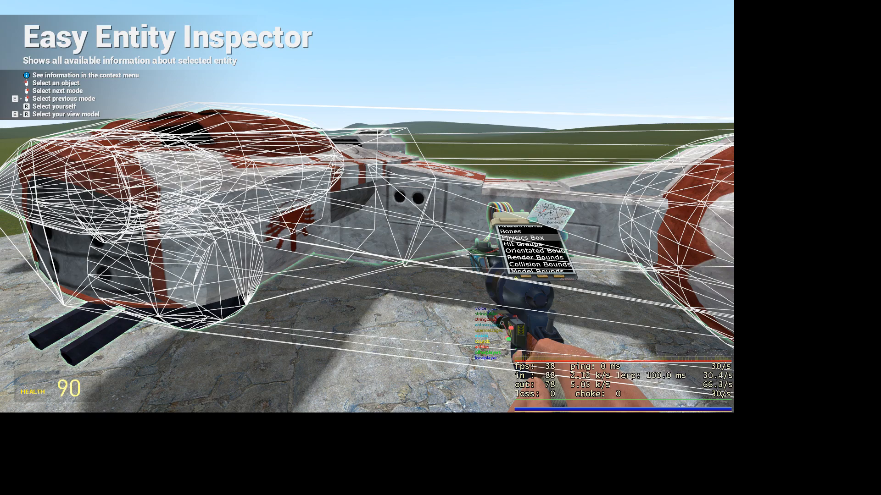
Switch back to Blender and undo the rotations and the join until the Cube is a separate object again.
key(alt+Tab)
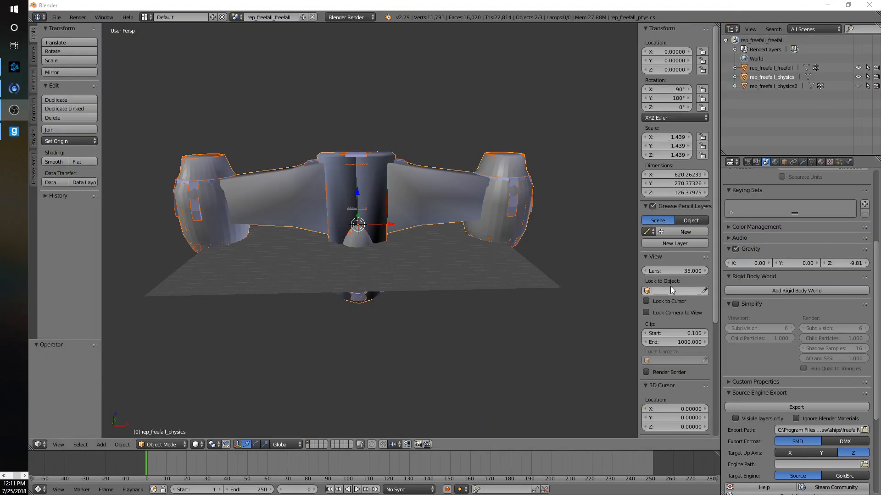
middle_drag(353, 246, 379, 236)
key(a)
key(ctrl+z)
key(ctrl+z)
key(ctrl+z)
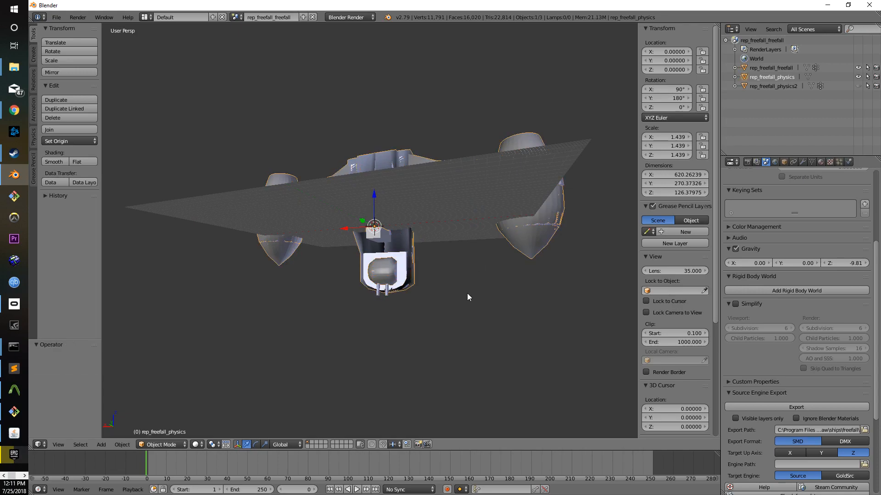
key(ctrl+z)
key(ctrl+z)
key(ctrl+z)
key(ctrl+z)
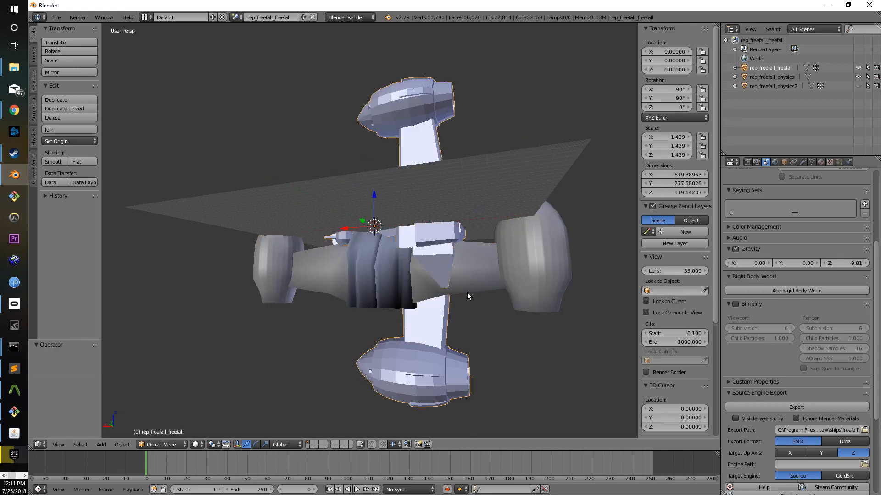
key(ctrl+z)
key(ctrl+z)
key(ctrl+z)
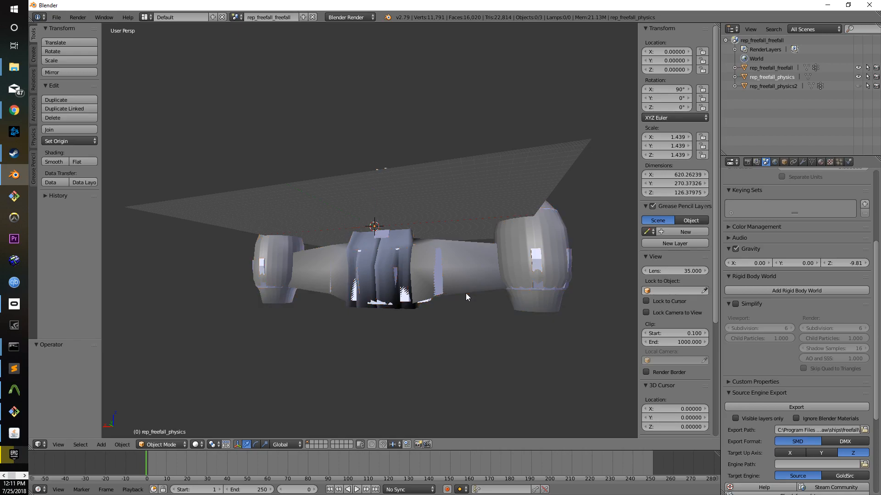
key(ctrl+z)
key(ctrl+z)
key(ctrl+z)
key(ctrl+z)
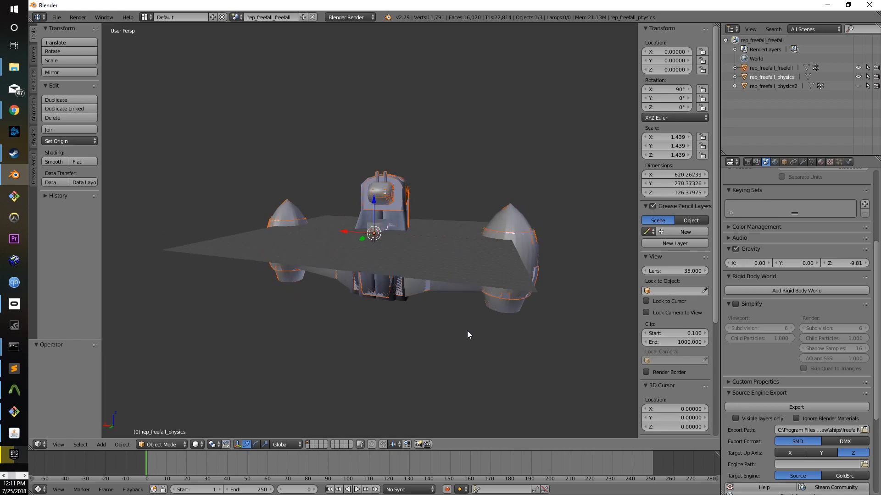
key(ctrl+z)
key(ctrl+z)
key(ctrl+z)
key(ctrl+z)
key(ctrl+z)
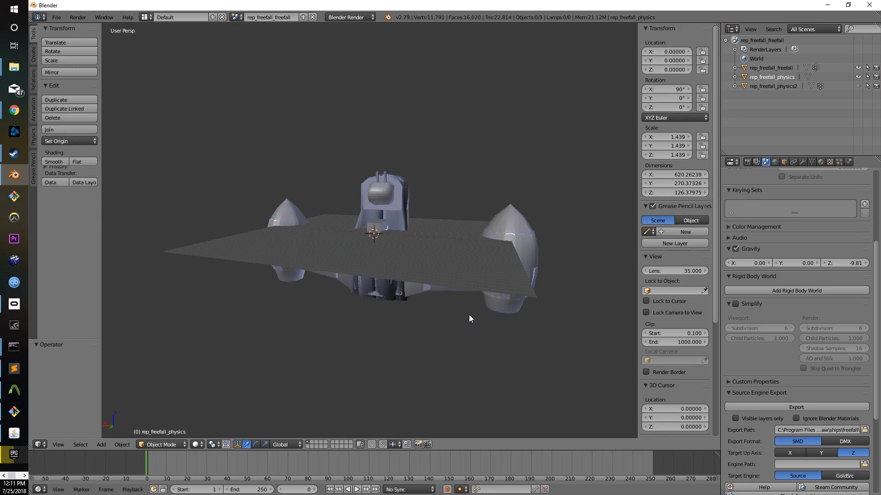
key(ctrl+z)
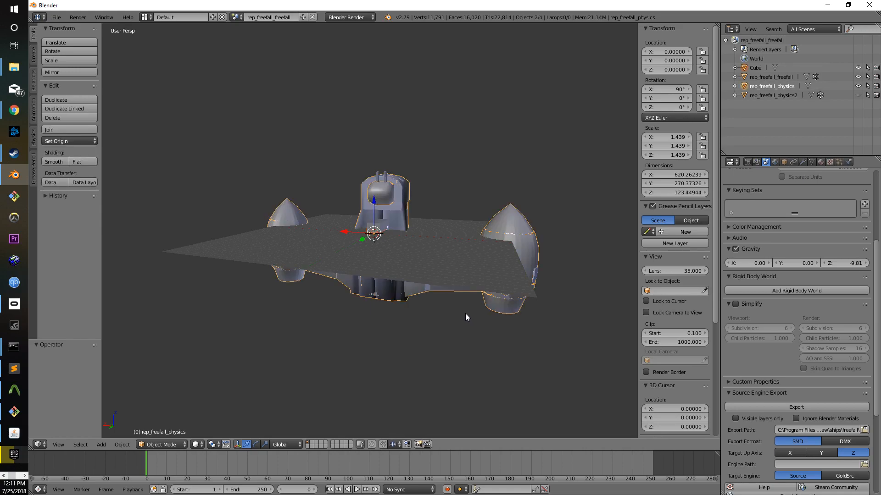
Select the Cube's whole mesh in Edit Mode and move it about 1.5 units along Y.
middle_drag(466, 314, 384, 290)
scroll(384, 284, up, 3)
right_click(383, 235)
middle_drag(383, 236, 431, 244)
middle_drag(397, 220, 382, 240)
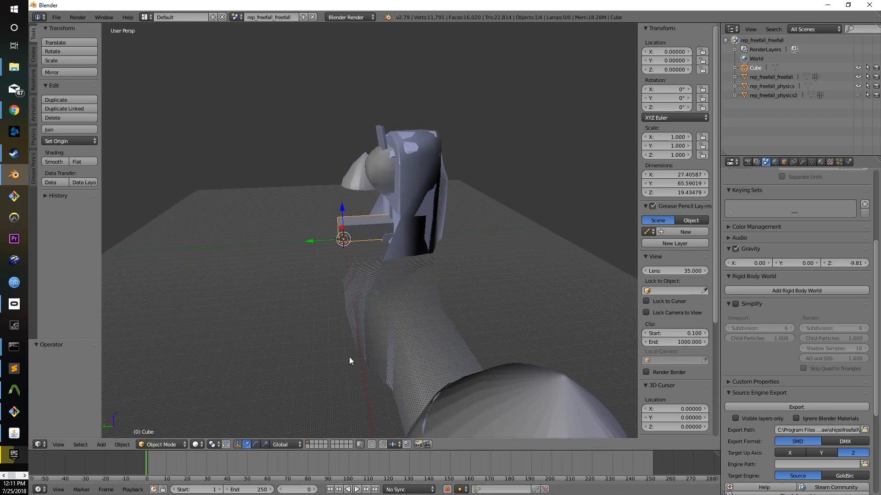
key(Tab)
key(a)
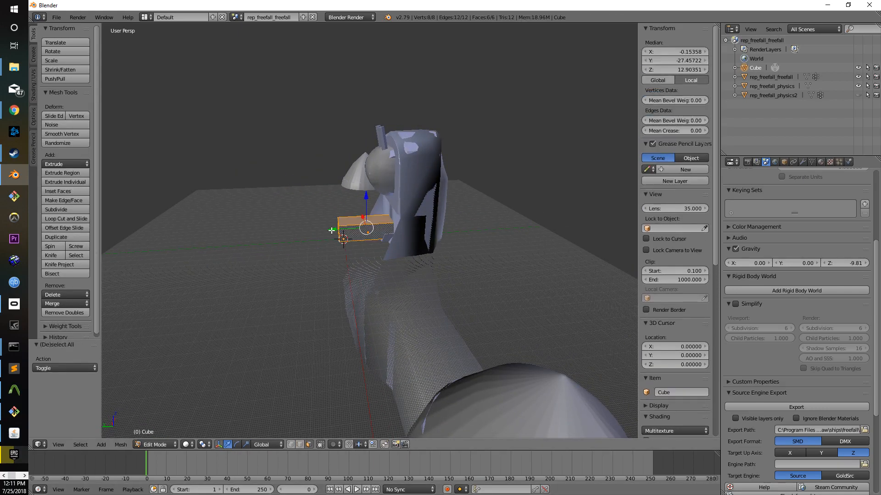
key(g)
key(y)
drag(331, 230, 330, 229)
Raise the Cube's whole mesh about 32 units on Z and shift it 5.06 units along Y.
middle_drag(331, 230, 377, 235)
scroll(343, 264, up, 3)
drag(358, 193, 356, 154)
middle_drag(357, 154, 444, 194)
drag(349, 182, 344, 181)
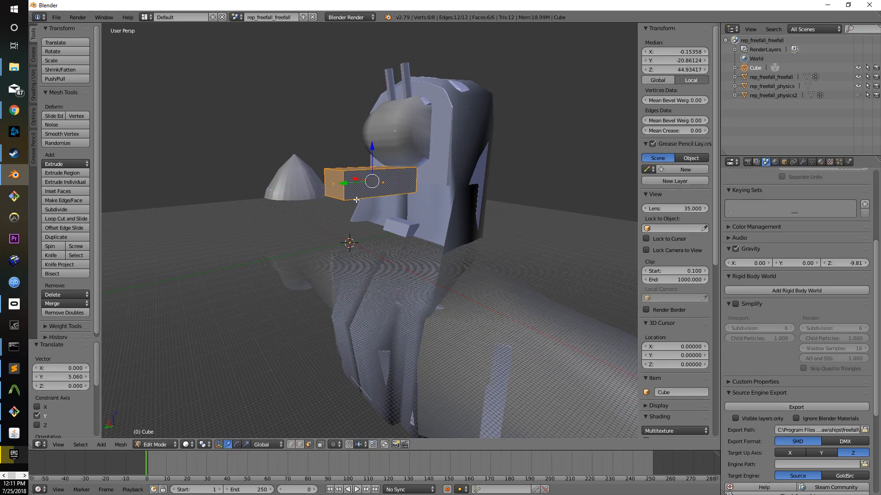
Move individual faces of the Cube along their axes to fit the box beneath the aircraft's gun turret.
middle_drag(343, 197, 336, 240)
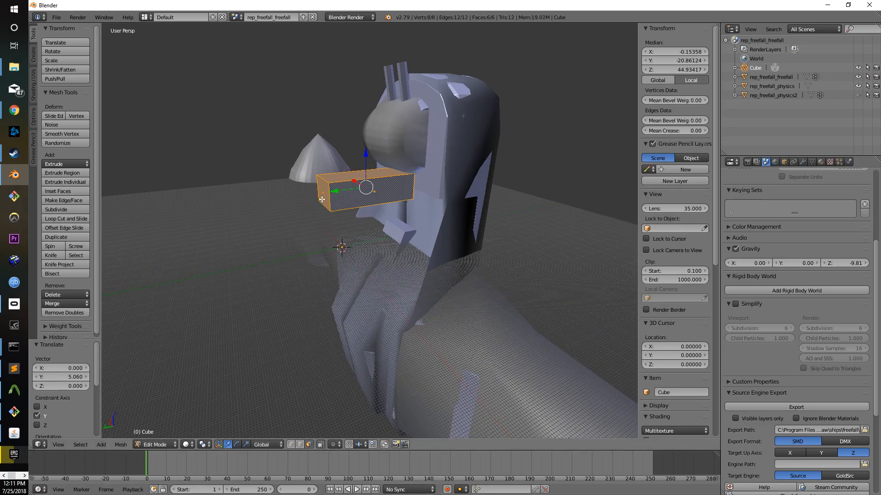
right_click(364, 197)
middle_drag(365, 197, 370, 211)
scroll(362, 193, up, 1)
drag(366, 184, 403, 202)
middle_drag(404, 202, 574, 213)
right_click(390, 168)
middle_drag(390, 168, 346, 187)
drag(369, 190, 319, 197)
middle_drag(318, 197, 357, 242)
right_click(425, 228)
drag(388, 210, 362, 188)
middle_drag(362, 188, 459, 201)
drag(397, 187, 406, 188)
Adjust the Cube's remaining faces and lower its upper face, making the box about 52 × 66 × 26 units, and deselect everything.
right_click(336, 183)
middle_drag(296, 180, 370, 181)
right_click(351, 195)
drag(326, 204, 348, 194)
middle_drag(348, 194, 400, 169)
right_click(400, 169)
drag(403, 150, 402, 162)
middle_drag(402, 161, 474, 281)
key(a)
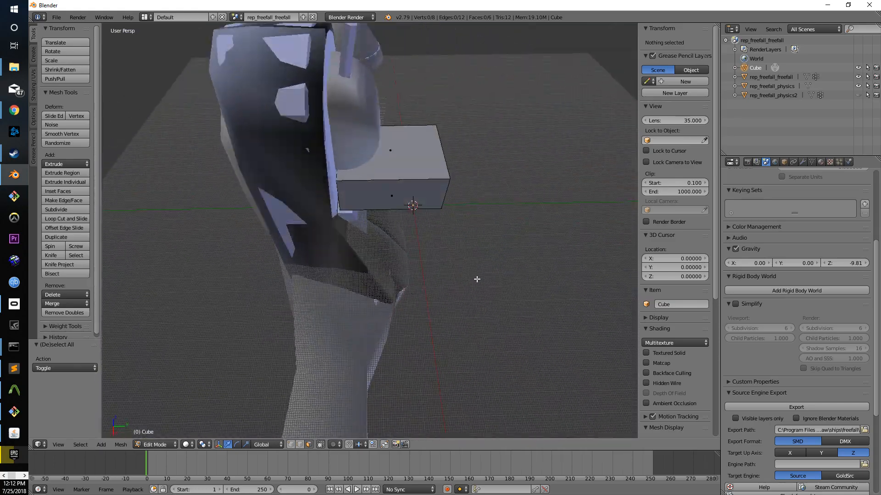
Join the Cube into the rep_freefall_physics object in Object Mode.
click(764, 86)
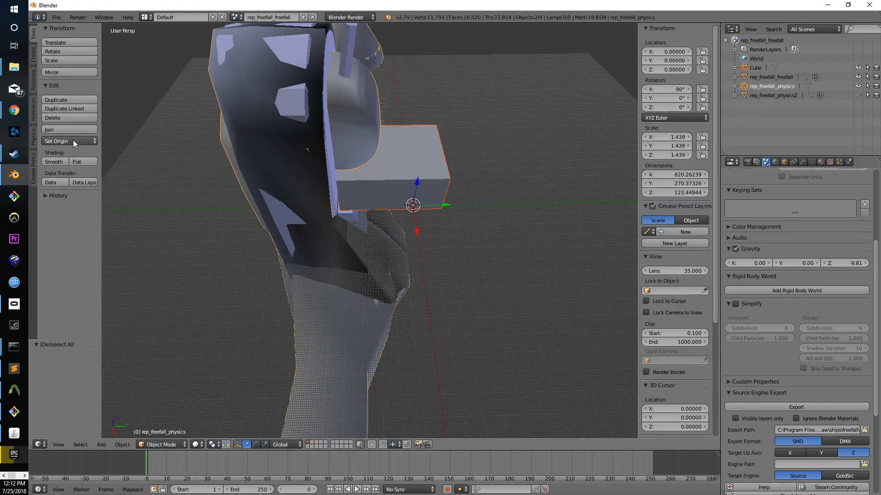
click(68, 131)
middle_drag(471, 224, 440, 222)
key(a)
key(a)
scroll(440, 221, down, 2)
right_click(272, 291)
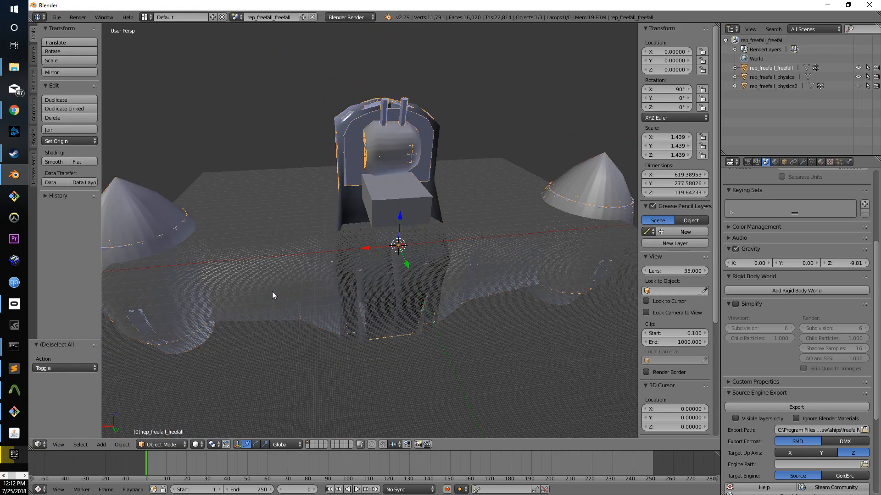
click(682, 99)
text(90)
key(Return)
key(ctrl+z)
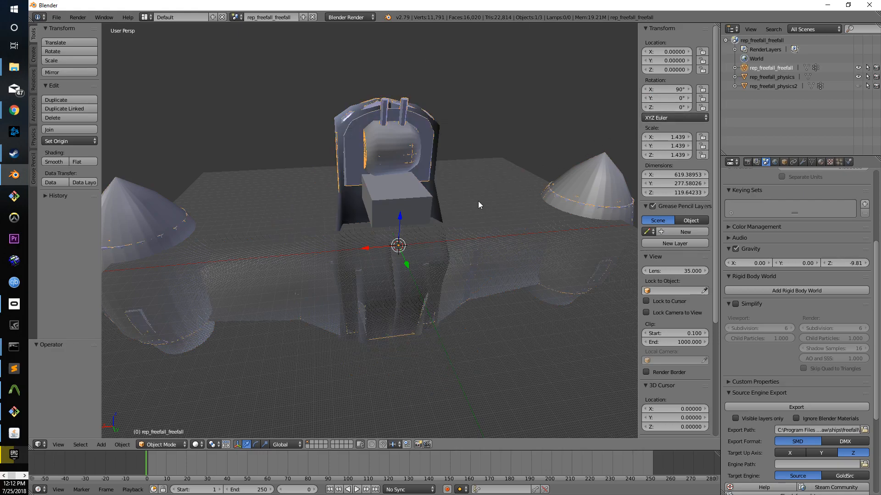
Set the Y rotation of rep_freefall_freefall and the joined rep_freefall_physics object to 180°.
click(674, 99)
text(180)
key(Return)
right_click(395, 239)
click(683, 99)
text(180)
key(Return)
Export the two selected aircraft objects as SMD files and recompile rep_freefall.qc in Crowbar.
key(a)
key(a)
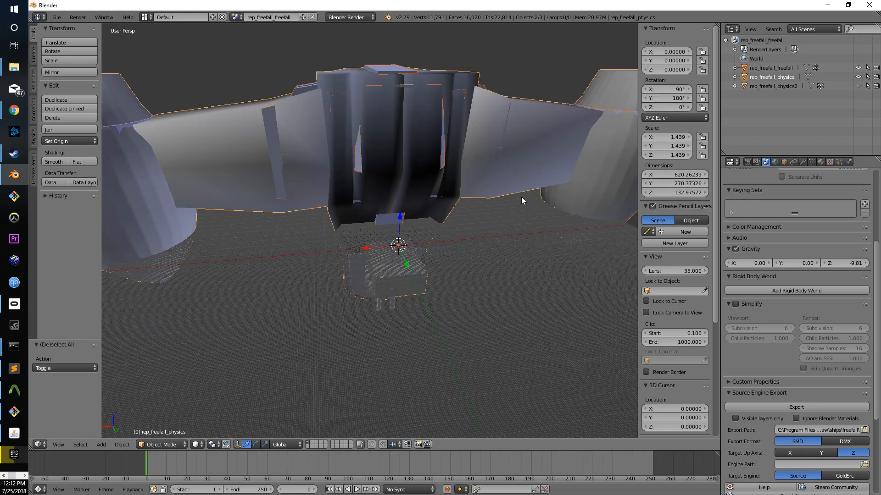
click(809, 407)
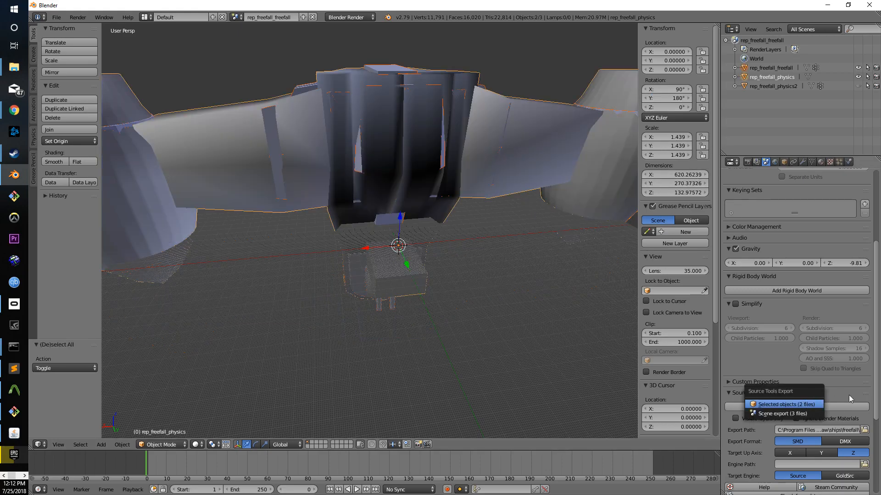
click(807, 405)
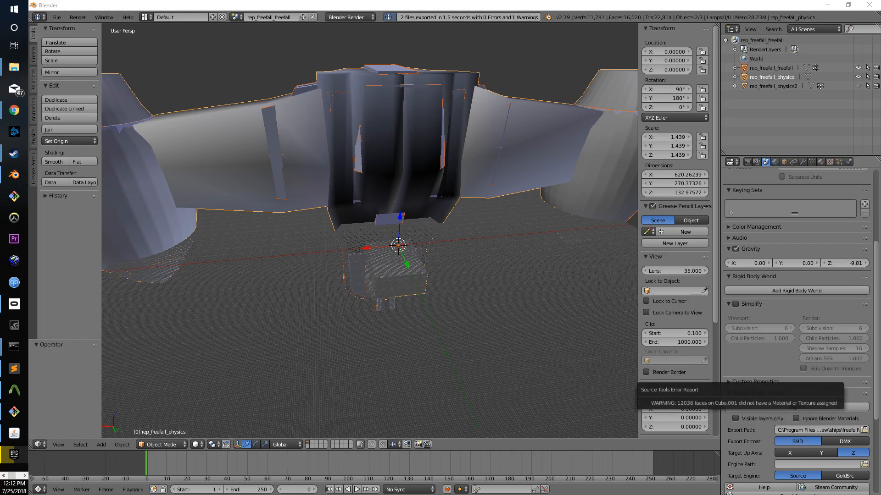
key(alt+Tab)
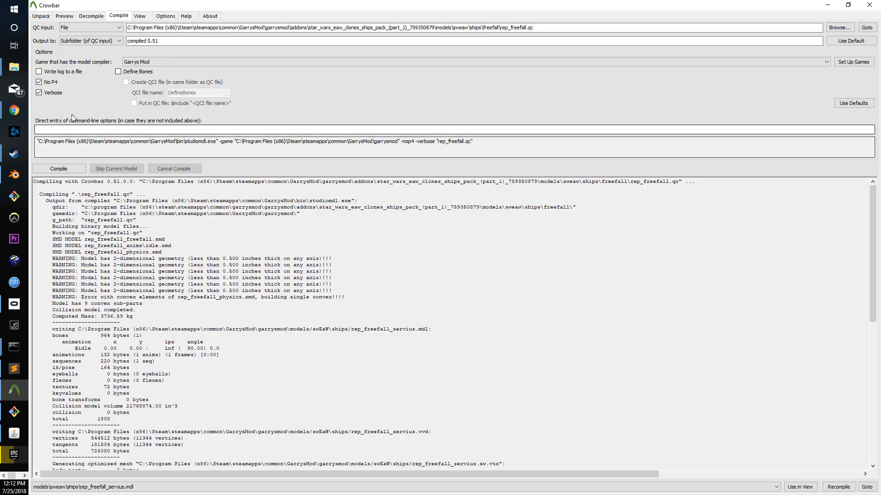
click(68, 171)
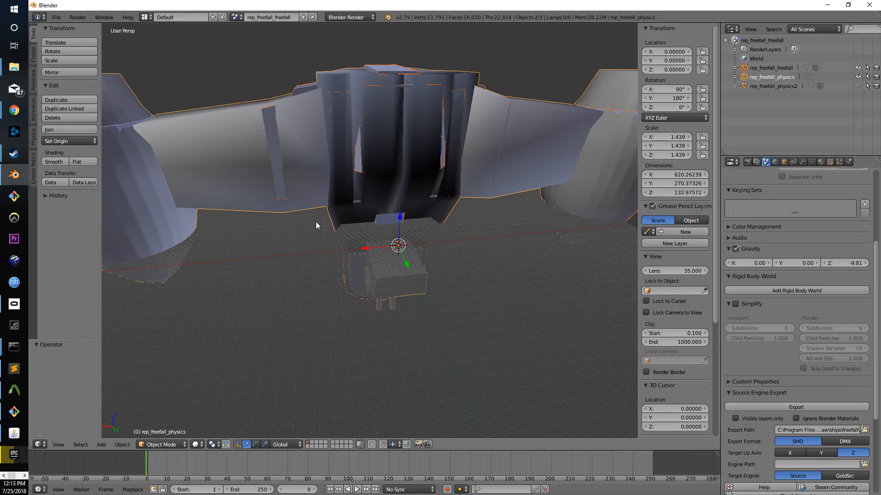
In Blender, undo the 180° rotations and the join until the Cube is a separate object again.
scroll(449, 257, up, 4)
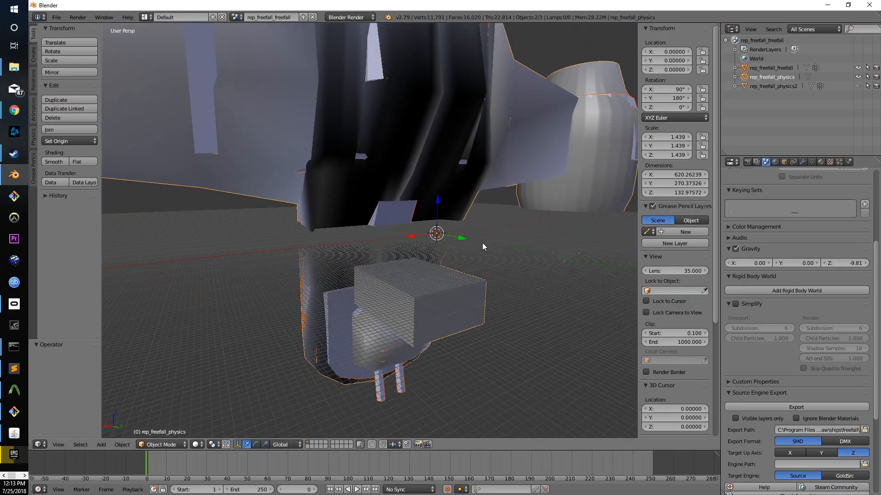
key(ctrl+z)
key(ctrl+z)
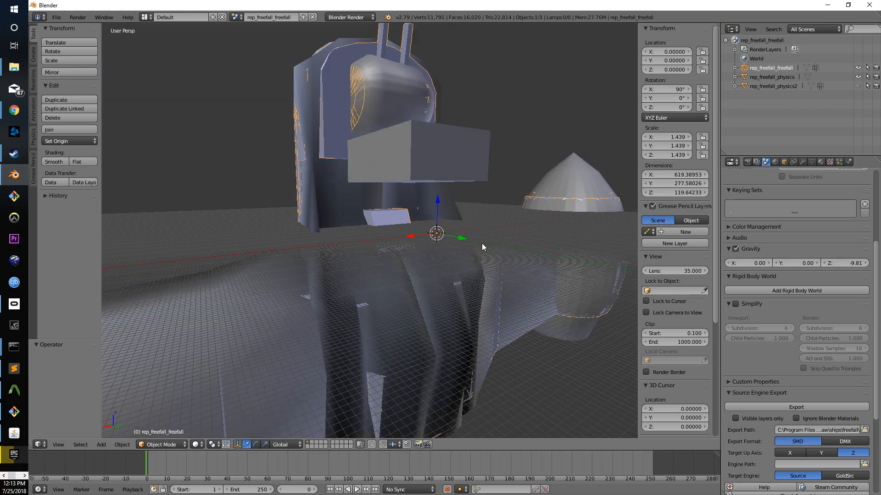
key(ctrl+z)
key(ctrl+z)
key(ctrl+z)
key(ctrl+z)
key(ctrl+z)
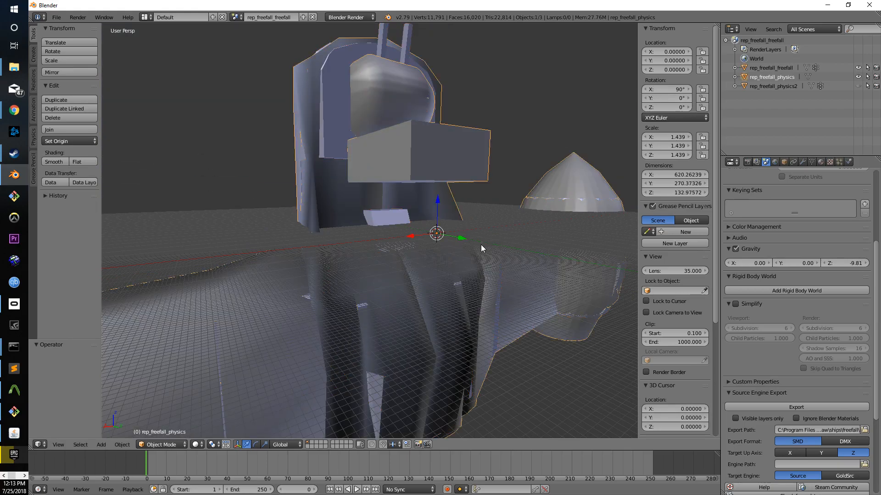
Select the separate Cube beneath the gun turret and delete it from the scene.
right_click(422, 158)
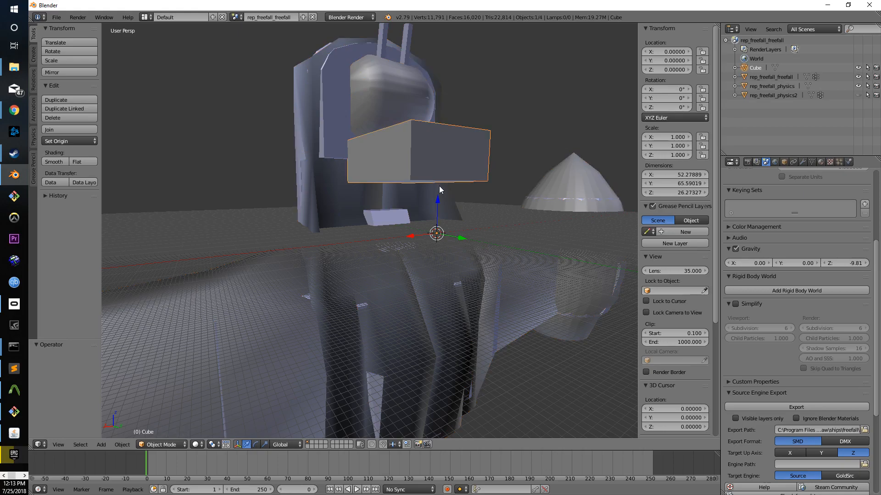
key(x)
click(511, 178)
middle_drag(503, 177, 481, 233)
Examine the rep_freefall_physics mesh from several sides in Edit Mode with edge selection, and return to Object Mode.
right_click(353, 230)
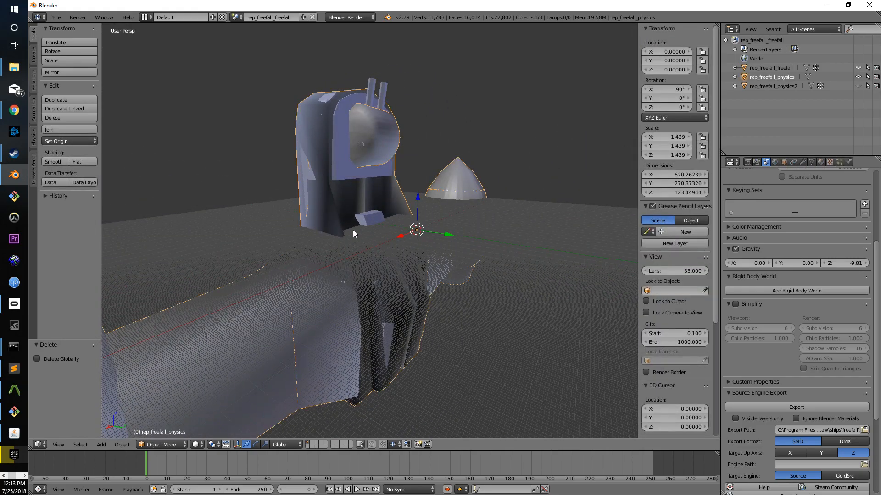
key(Tab)
middle_drag(353, 230, 321, 284)
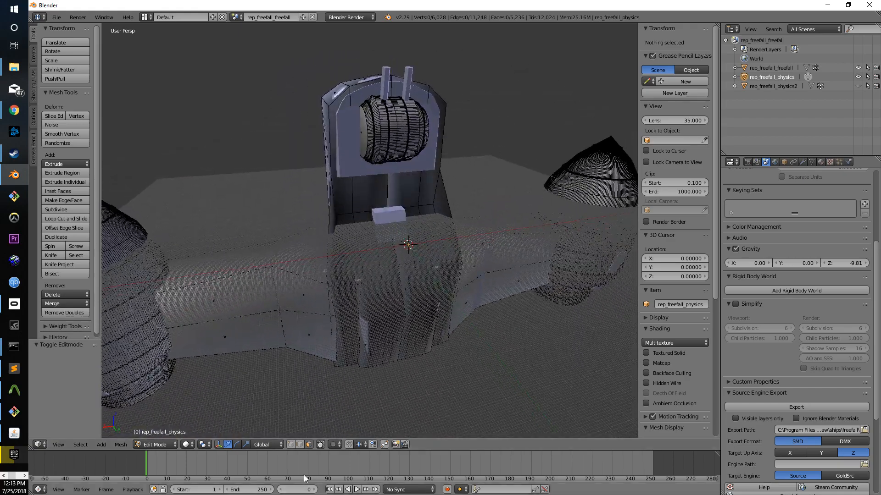
click(302, 446)
middle_drag(374, 194, 427, 193)
middle_drag(471, 221, 240, 274)
key(Tab)
middle_drag(526, 197, 547, 215)
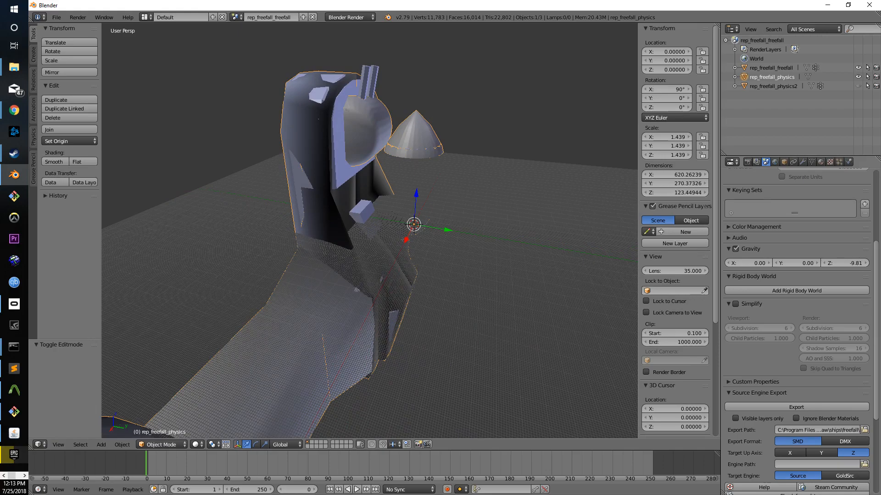
Rotate rep_freefall_freefall and the box-free rep_freefall_physics object to 180° on the Y axis.
middle_drag(444, 189, 338, 211)
right_click(338, 211)
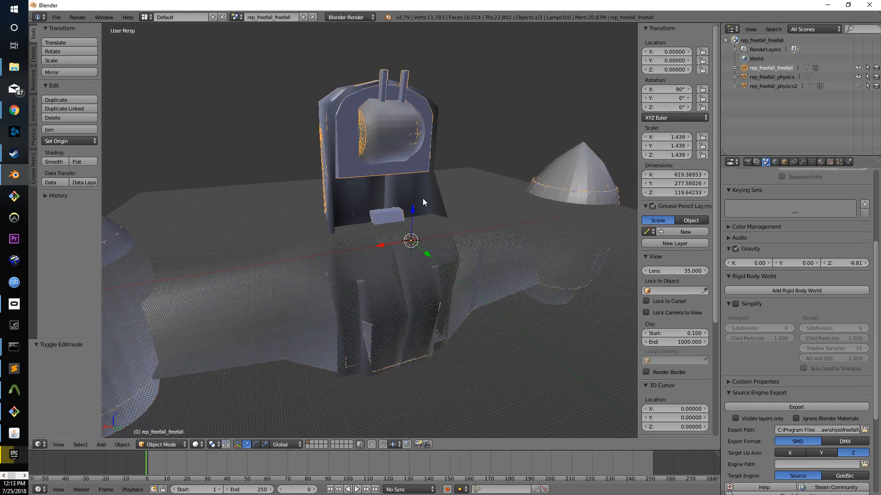
click(664, 96)
text(180)
key(Return)
right_click(410, 294)
click(681, 99)
text(180)
key(Return)
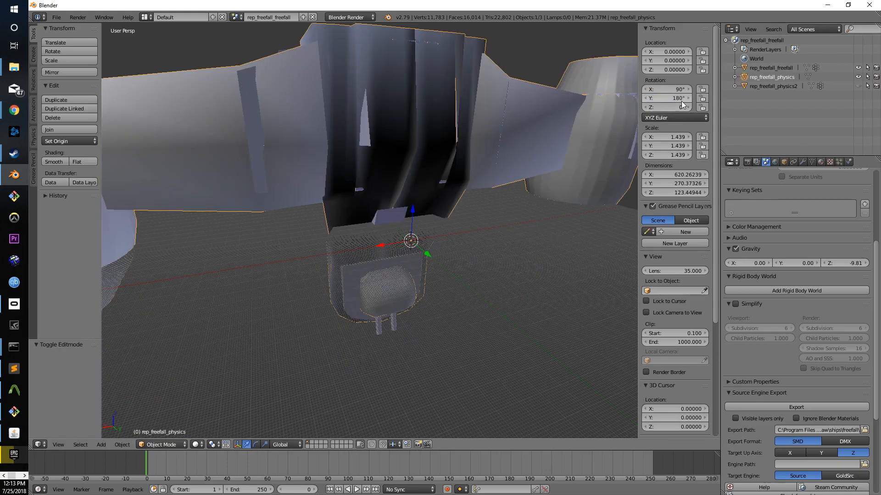
Select both visible aircraft objects, export them as SMD files, and recompile rep_freefall.qc in Crowbar.
key(a)
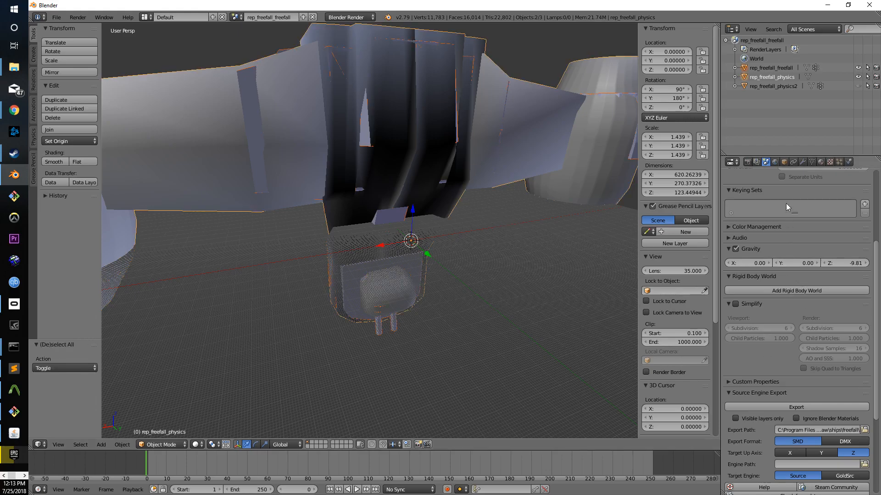
click(783, 408)
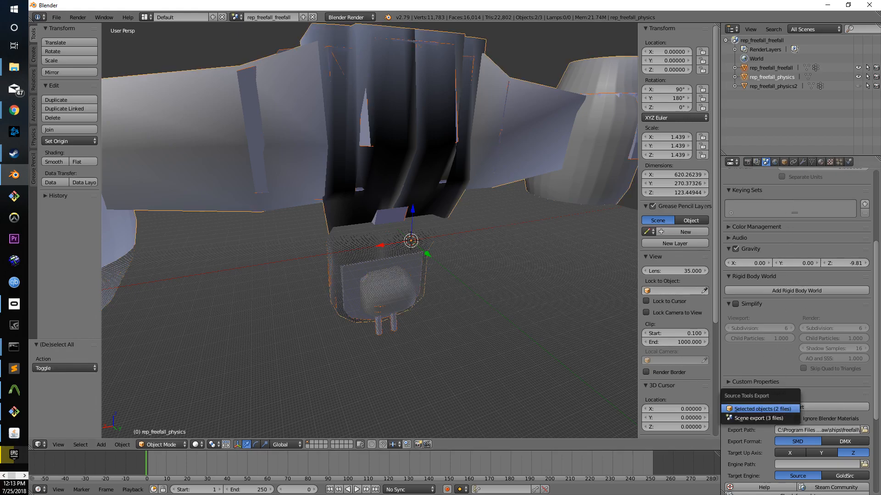
click(783, 409)
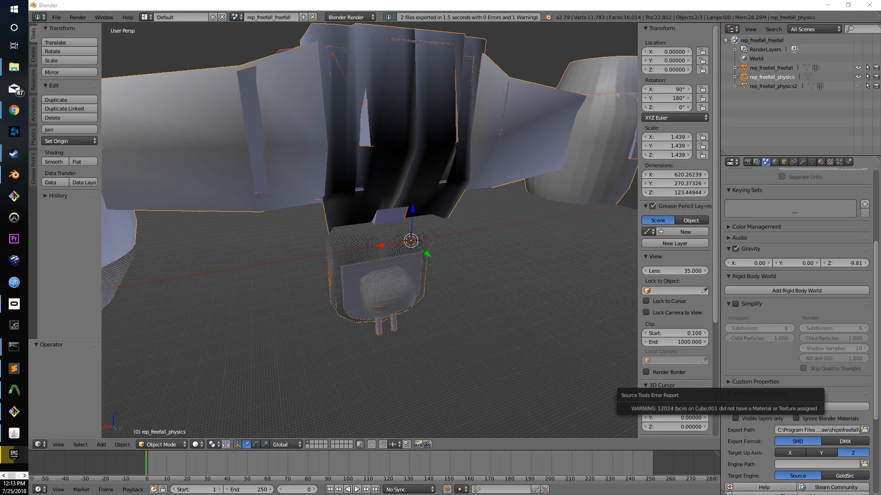
click(14, 391)
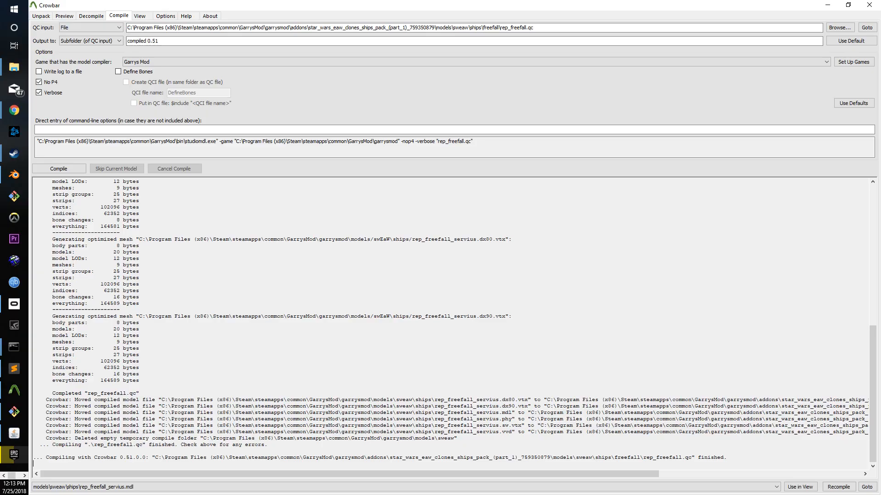
click(60, 170)
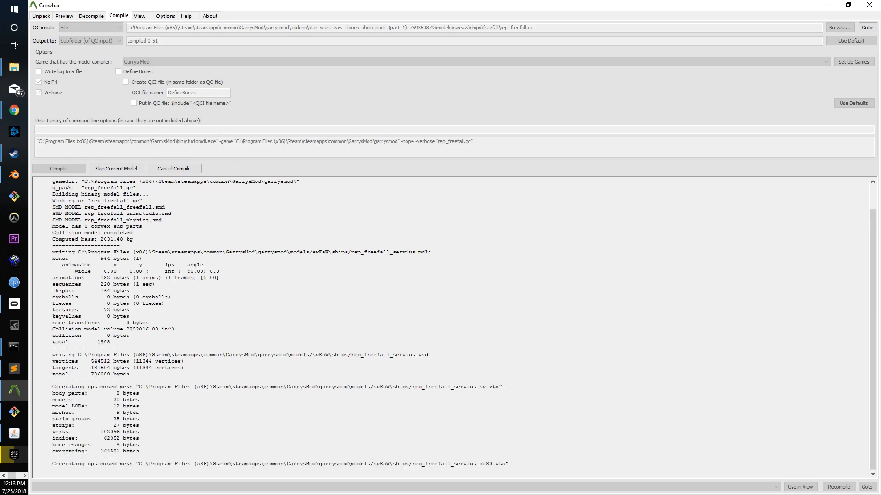
Switch to Garry's Mod and resume the running game.
click(25, 476)
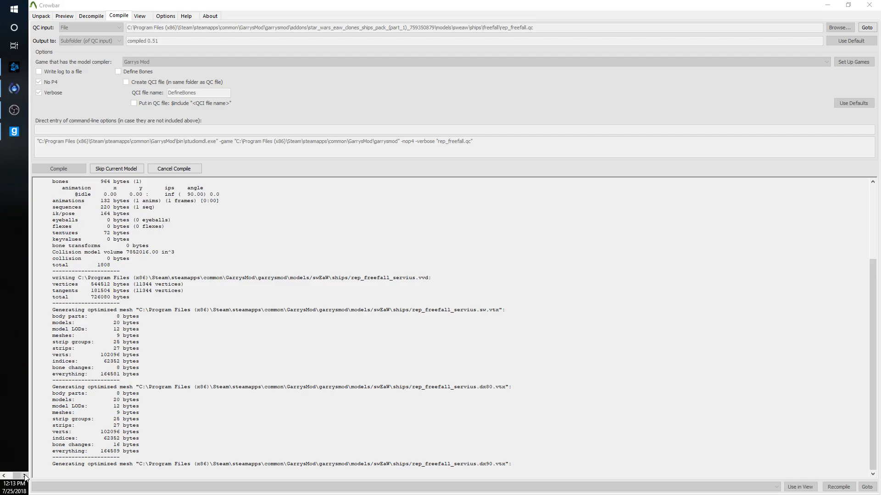
click(14, 132)
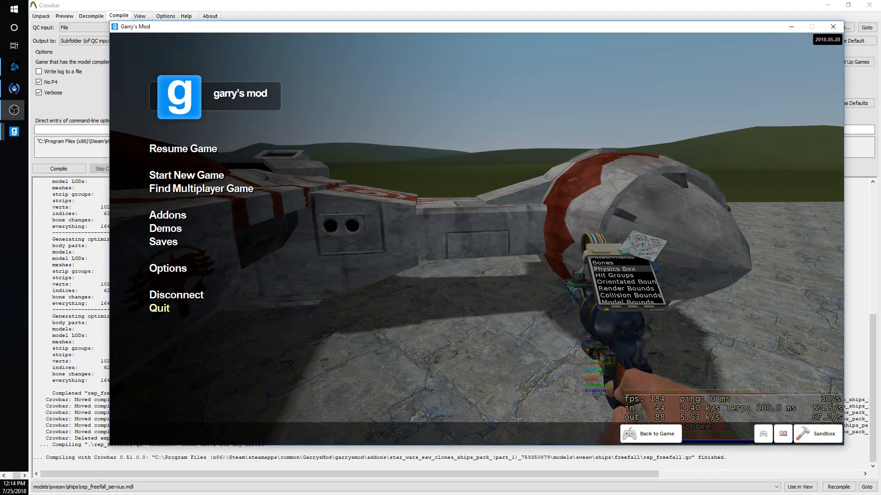
key(Escape)
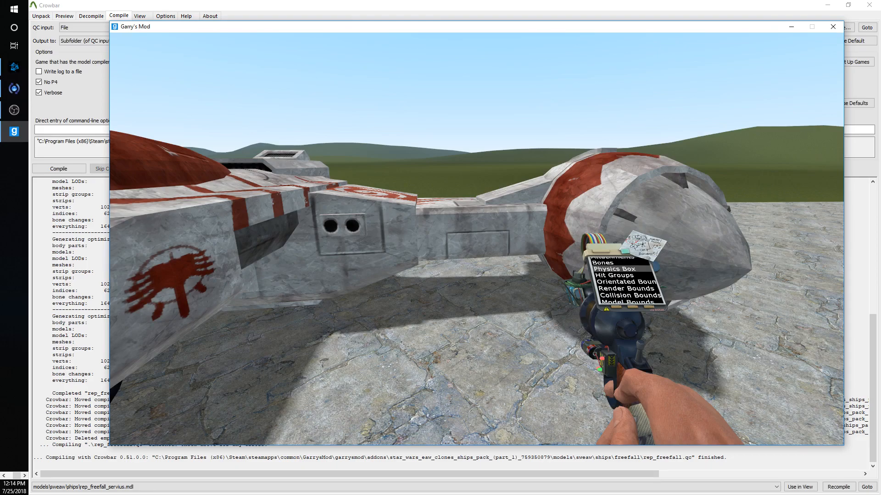